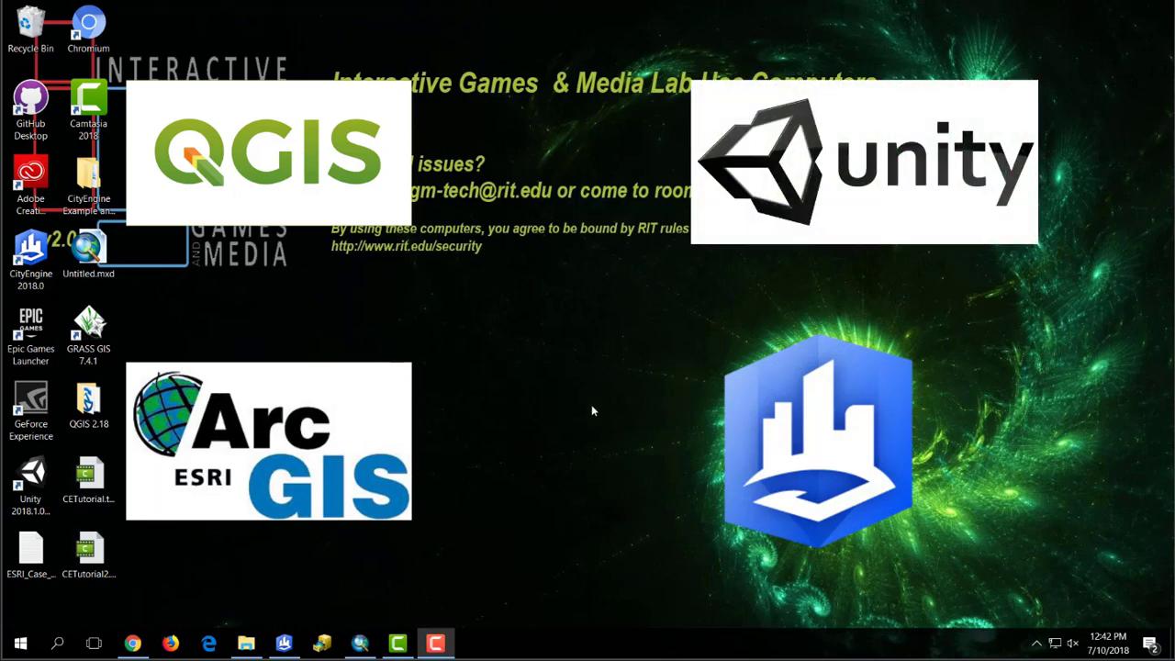
Step: Switch to Chrome, search Google for cugir and open the Index of Digital Elevation Models (DEM), New York page
click(133, 642)
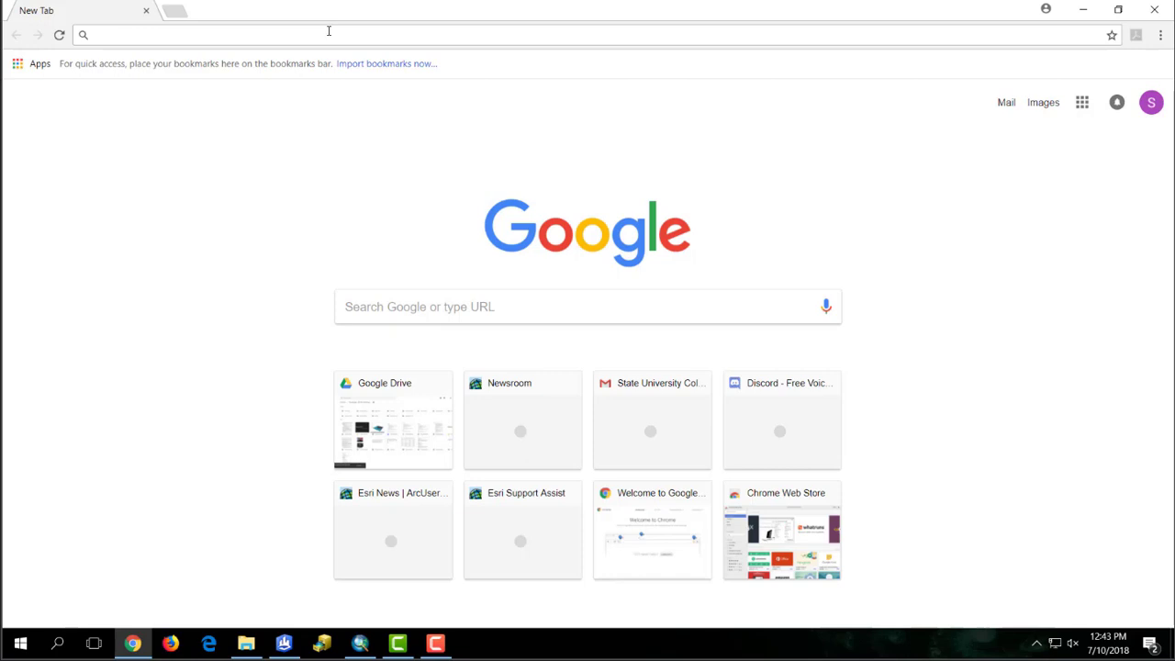
click(329, 31)
text(cugir)
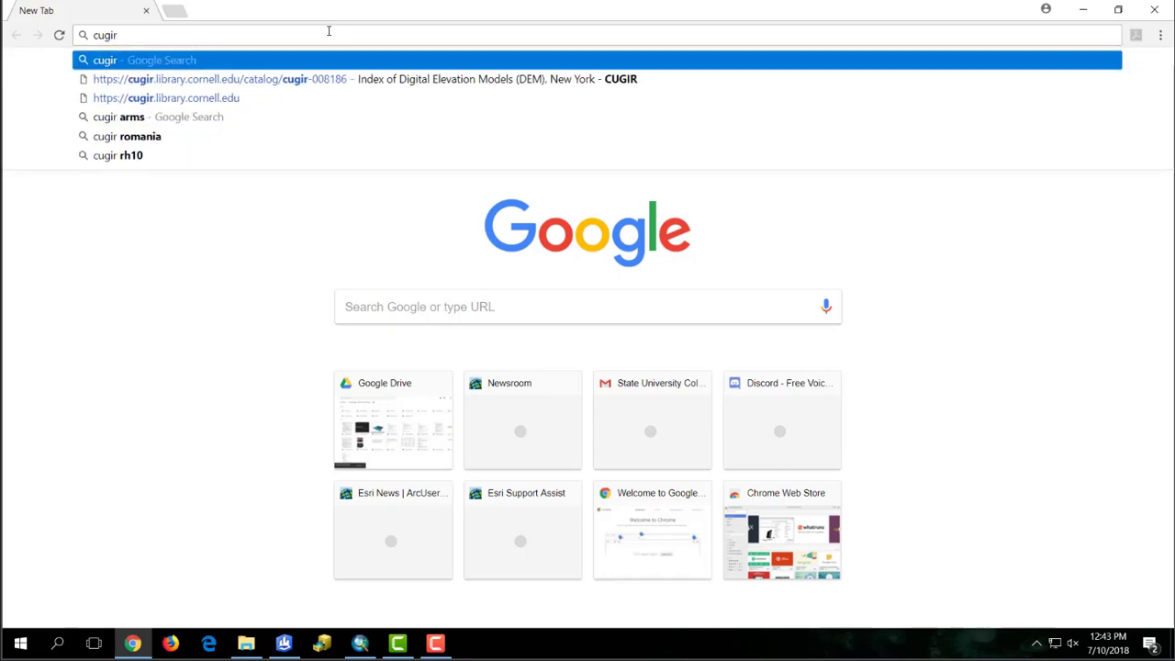
key(Return)
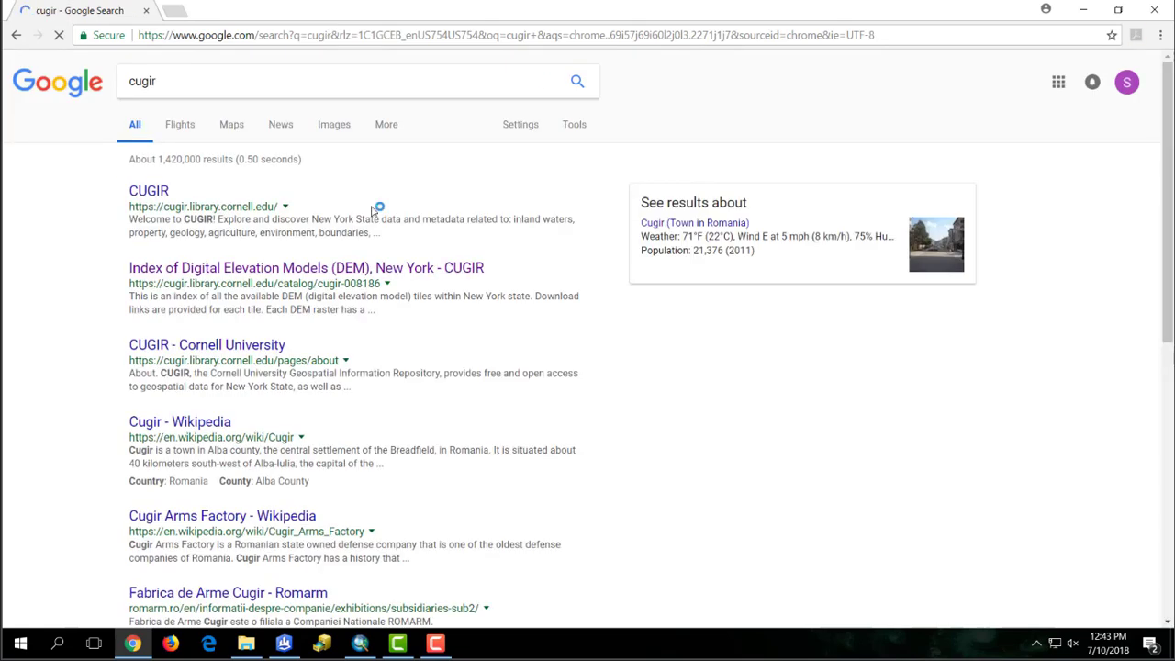
click(347, 267)
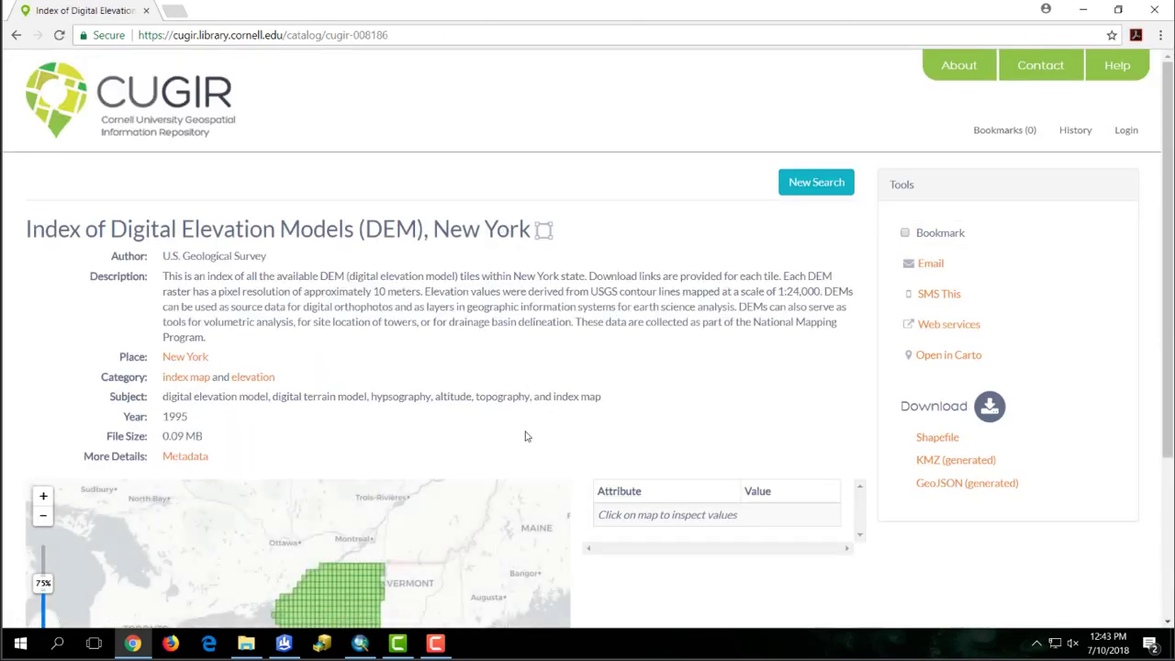
Step: Download the DEM zip for the Ithaca East tile from the index map and show the downloaded file in its folder
scroll(528, 431, down, 2)
scroll(351, 462, up, 5)
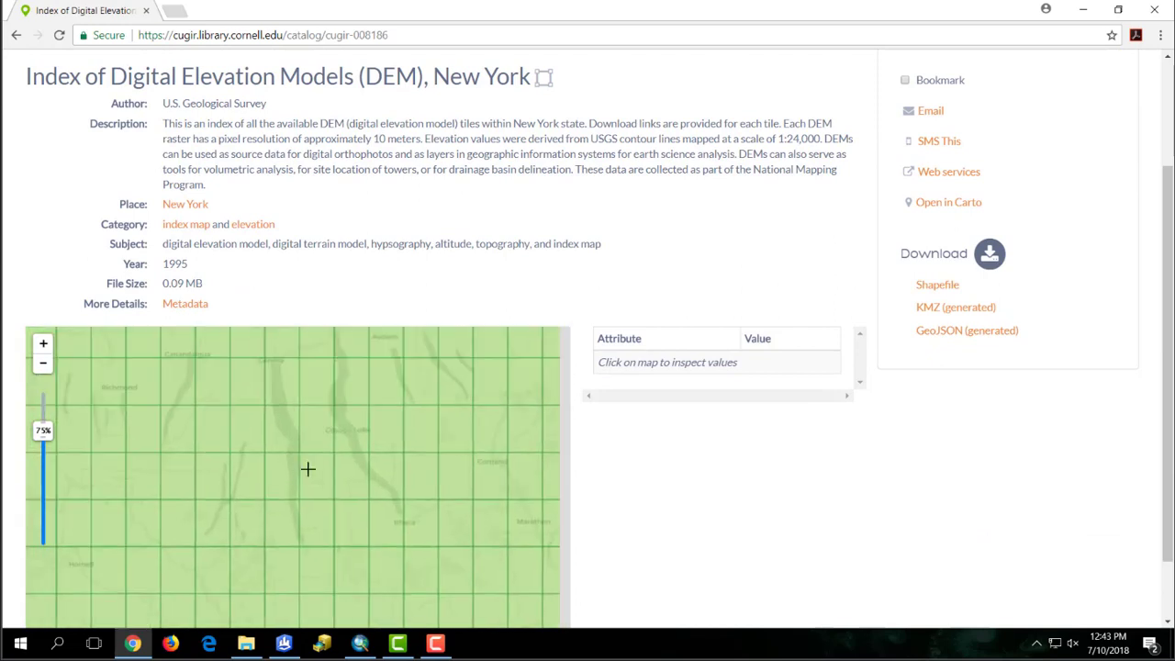
scroll(401, 511, up, 4)
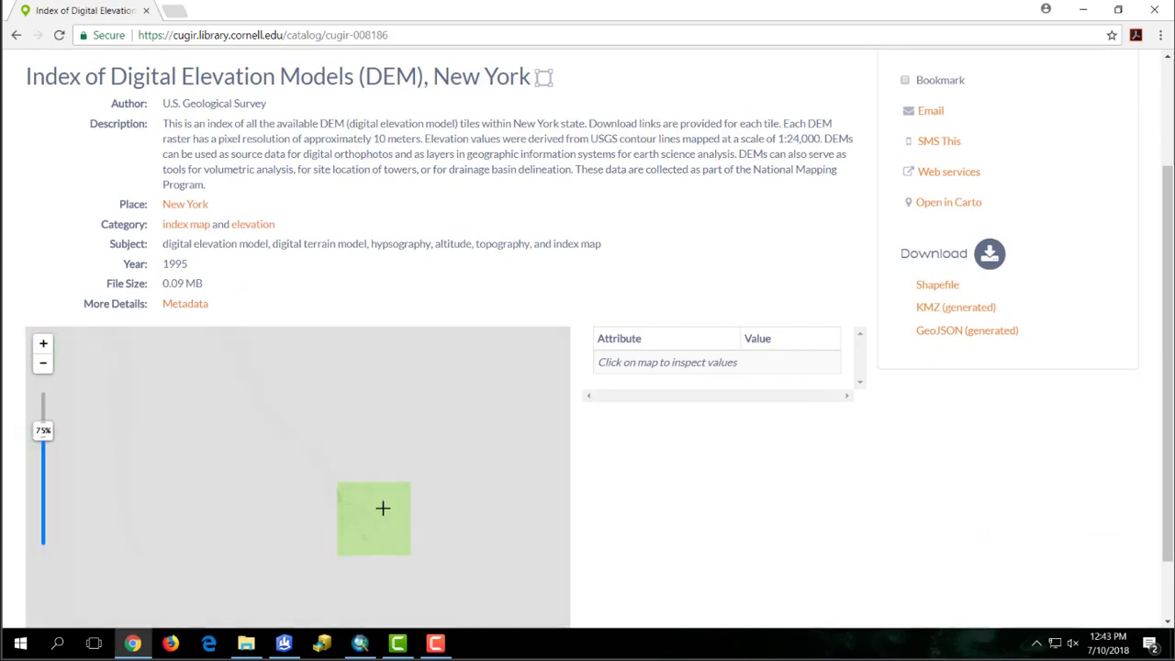
click(384, 512)
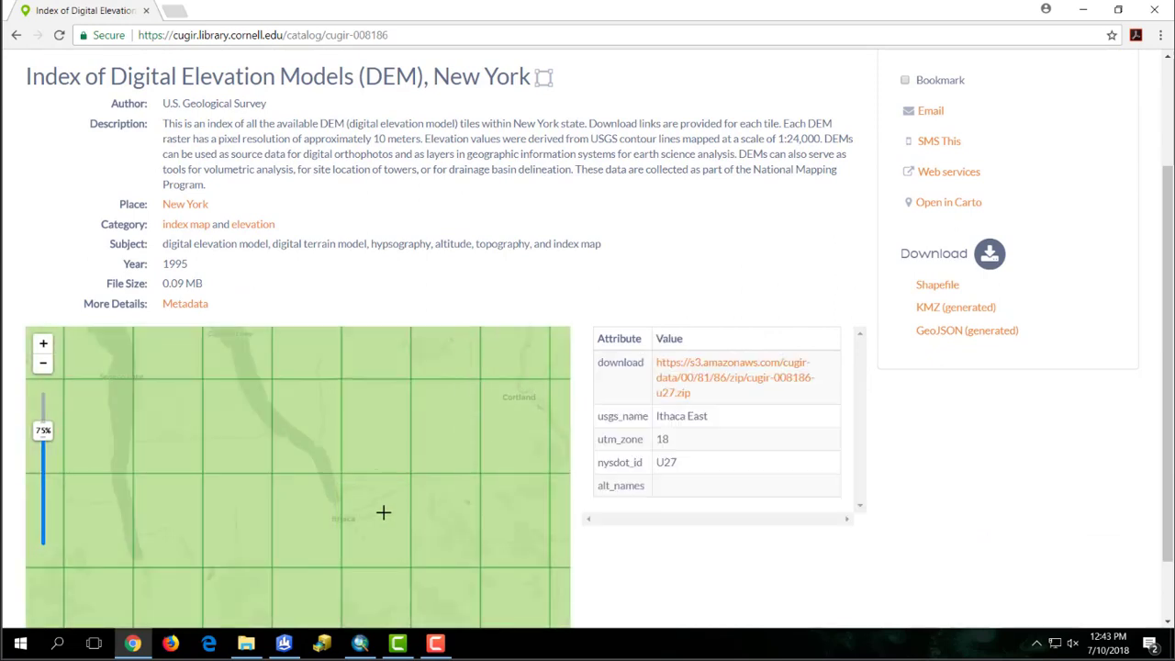
click(716, 386)
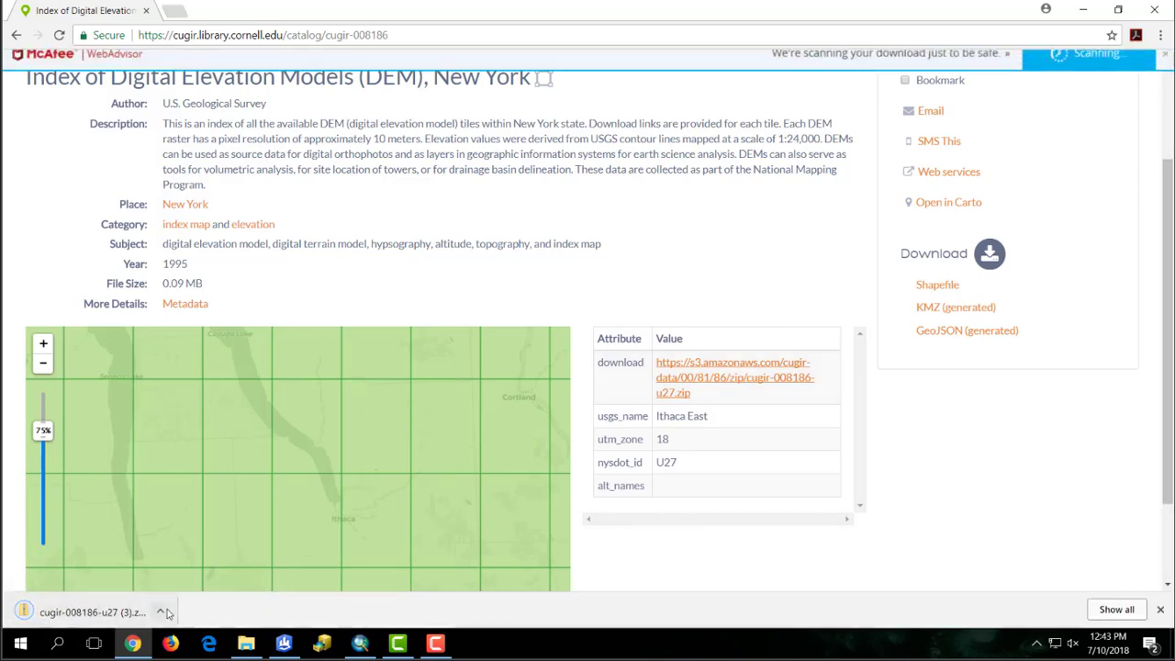
click(167, 613)
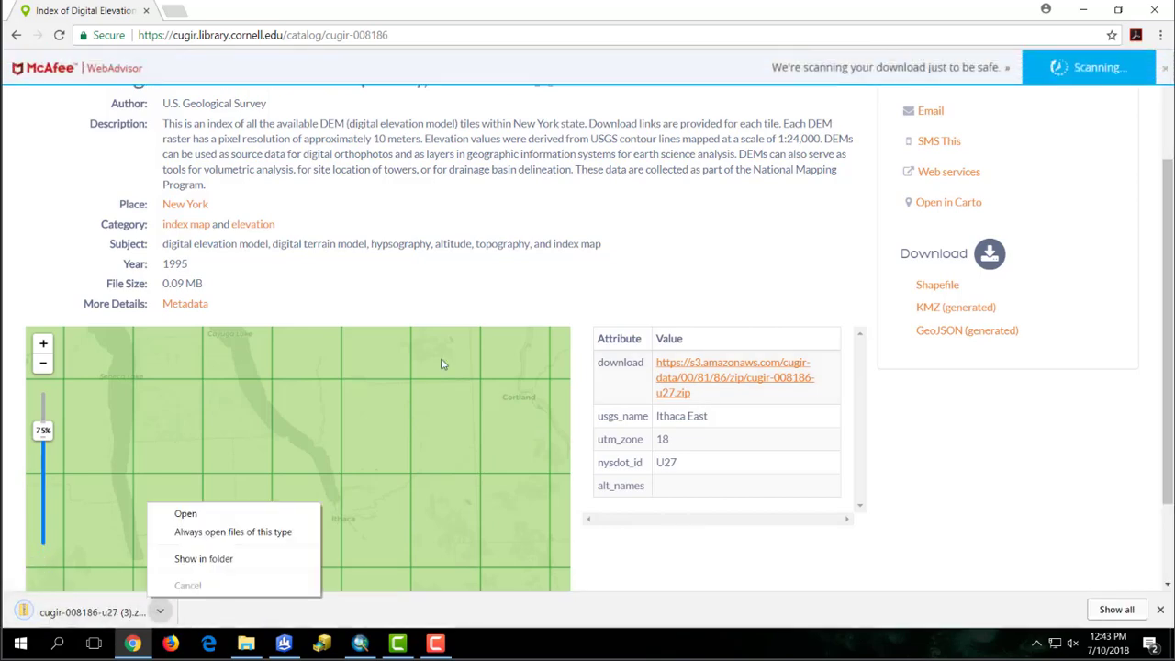
click(230, 563)
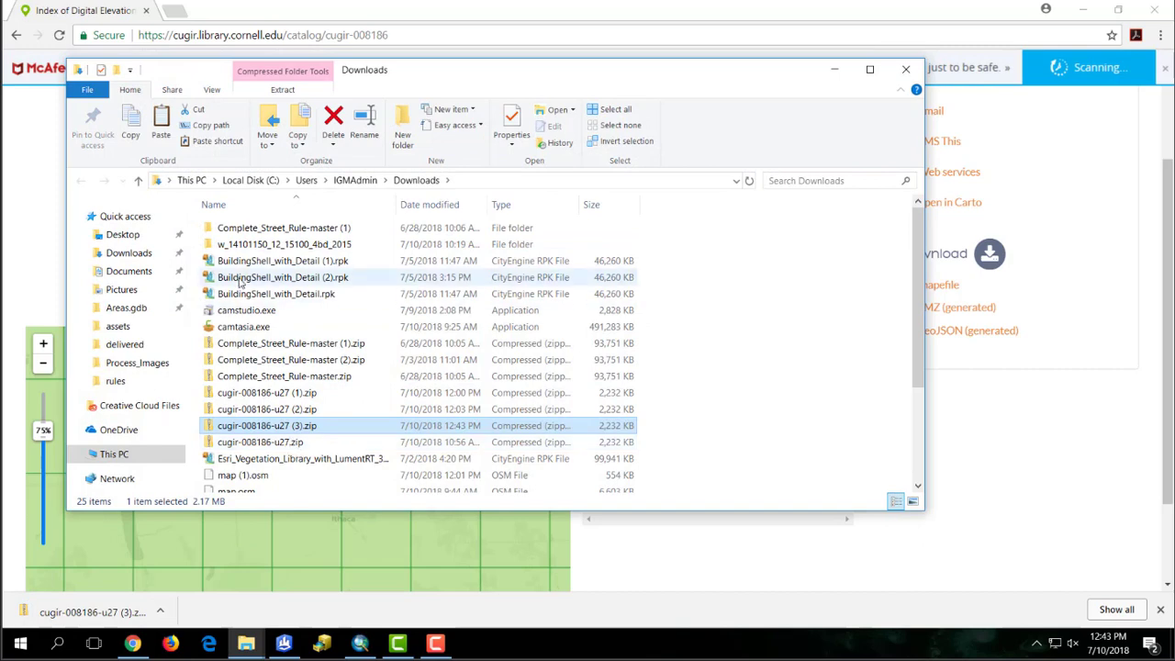
Step: Create a new folder named CETutorial on Local Disk (C:)
click(161, 456)
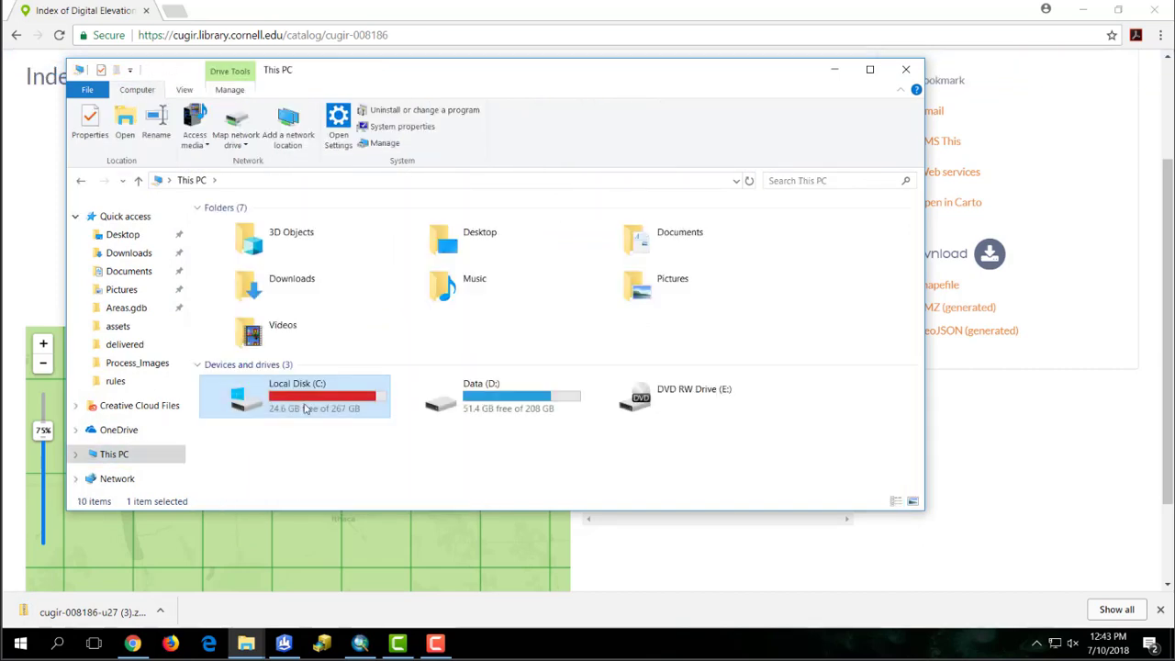
double_click(312, 402)
scroll(320, 442, down, 2)
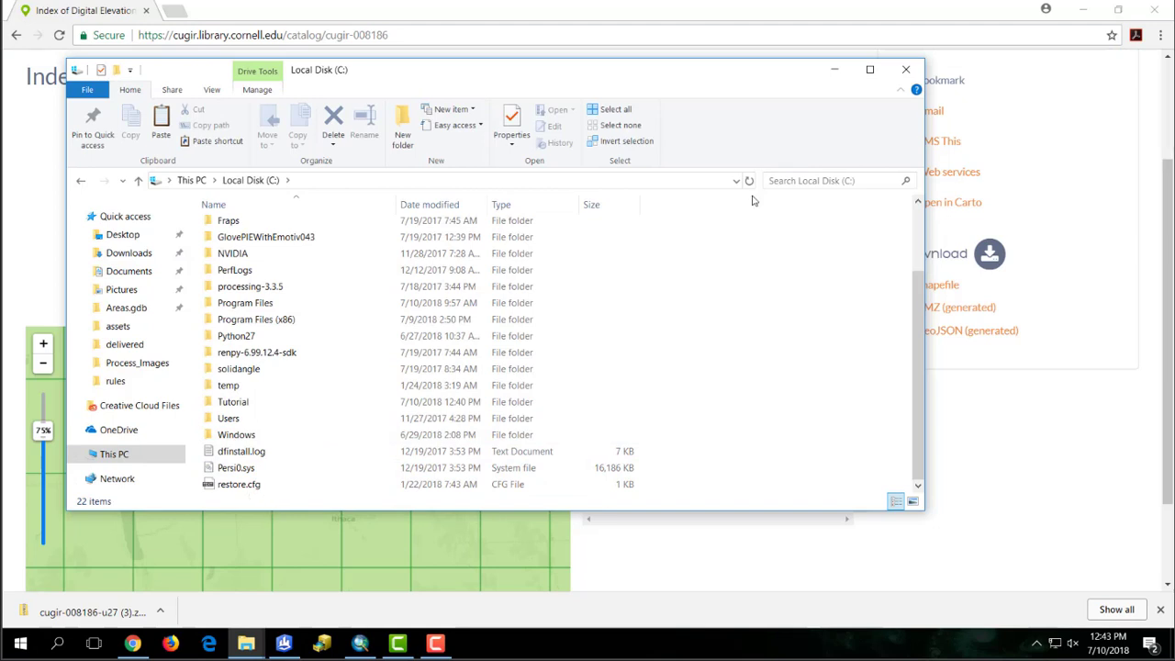
scroll(302, 254, up, 2)
right_click(292, 220)
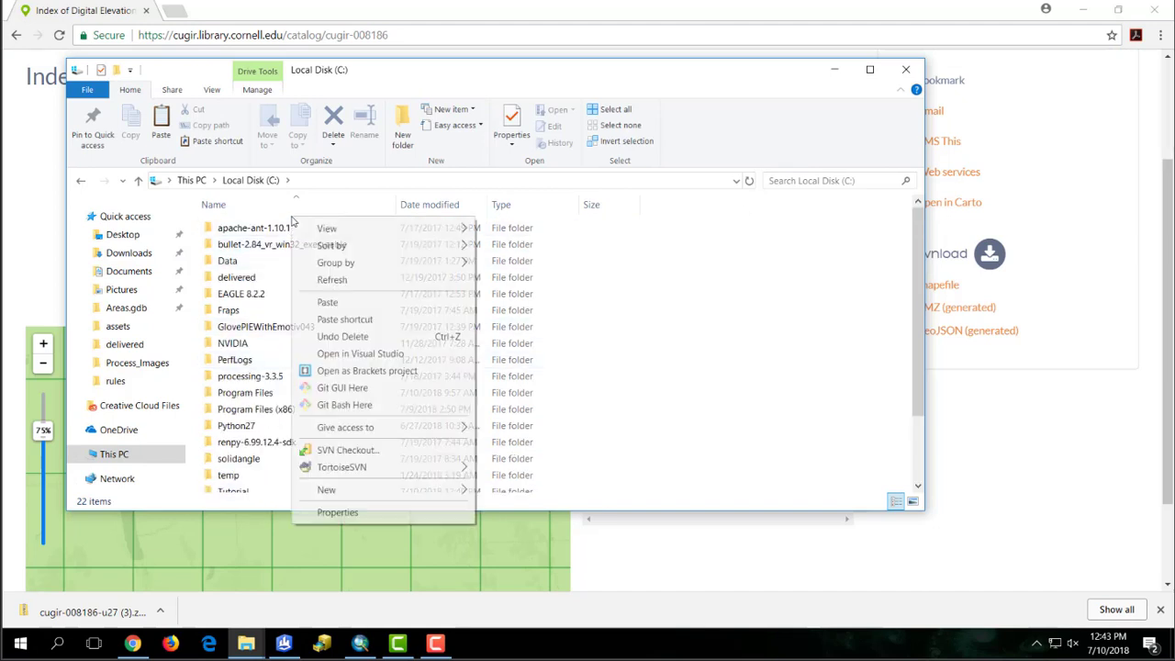
mouse_move(380, 490)
click(511, 490)
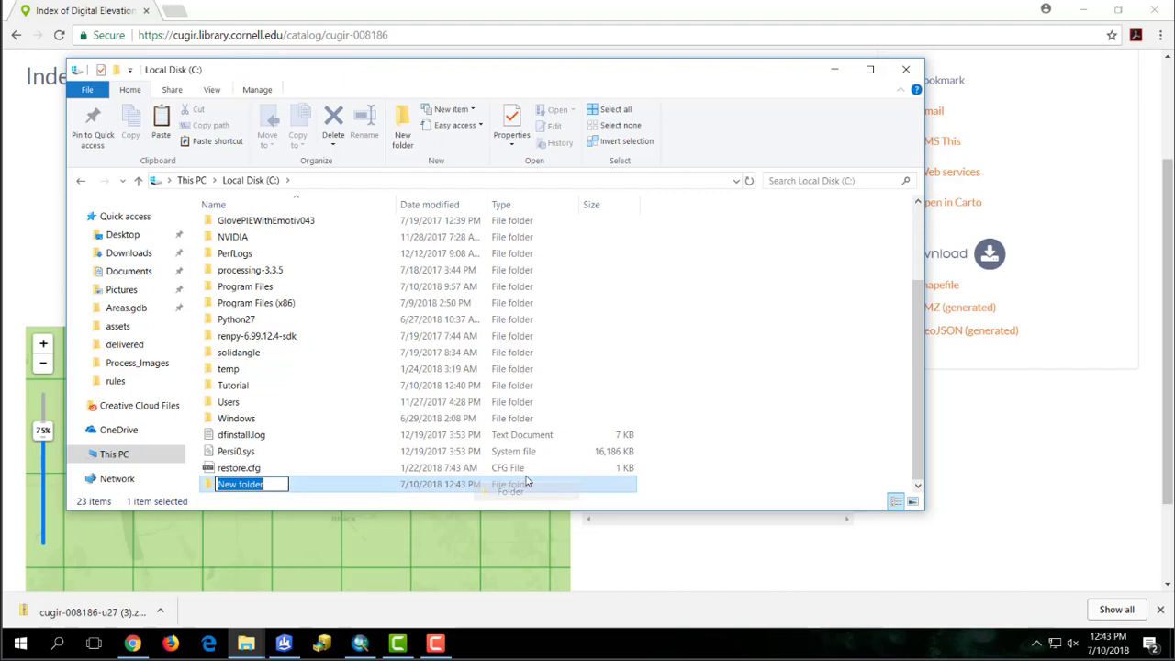
text(CETuto)
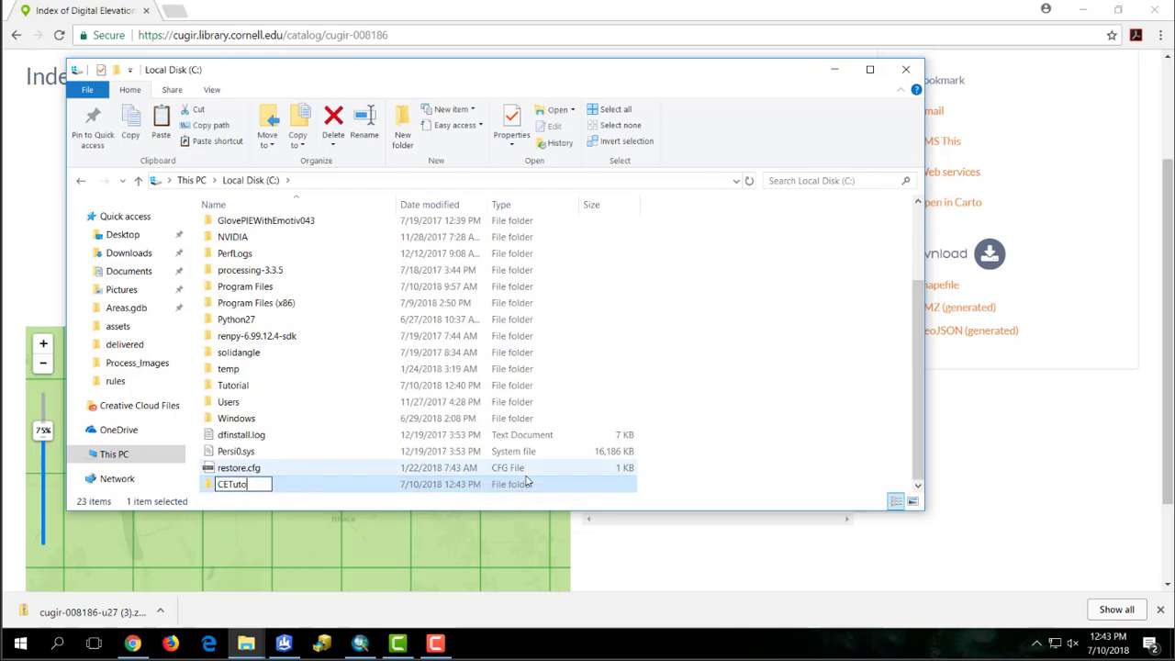
text(rial)
key(Return)
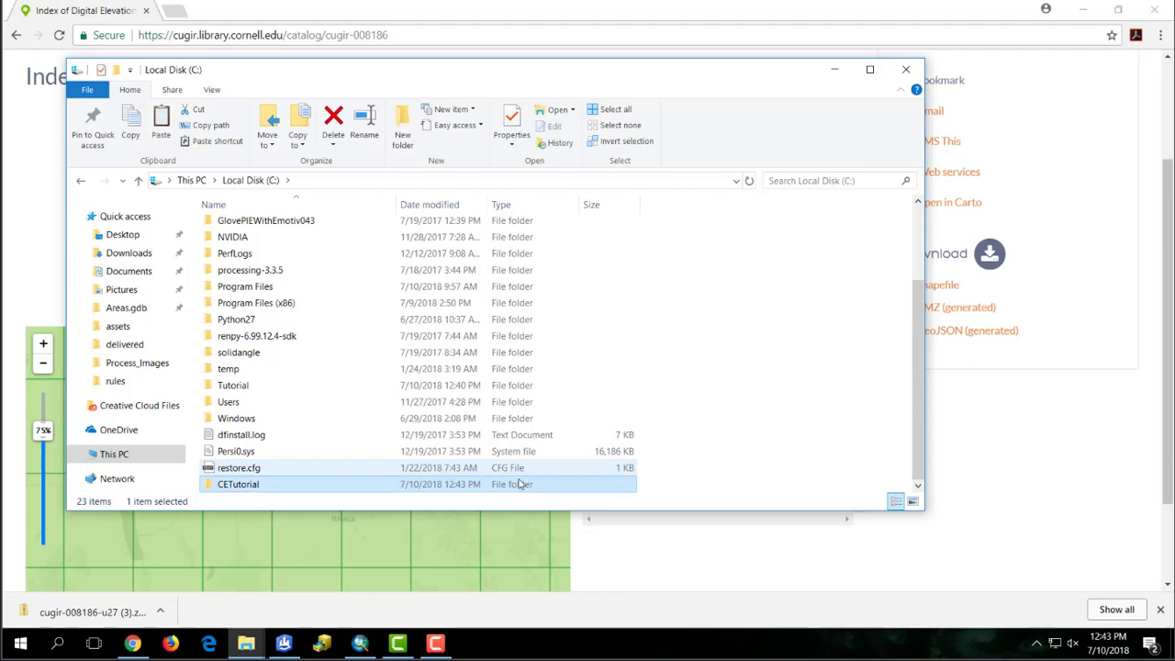
Step: Extract the downloaded cugir-008186-u27 (3).zip from Downloads into the C:\CETutorial folder
click(133, 255)
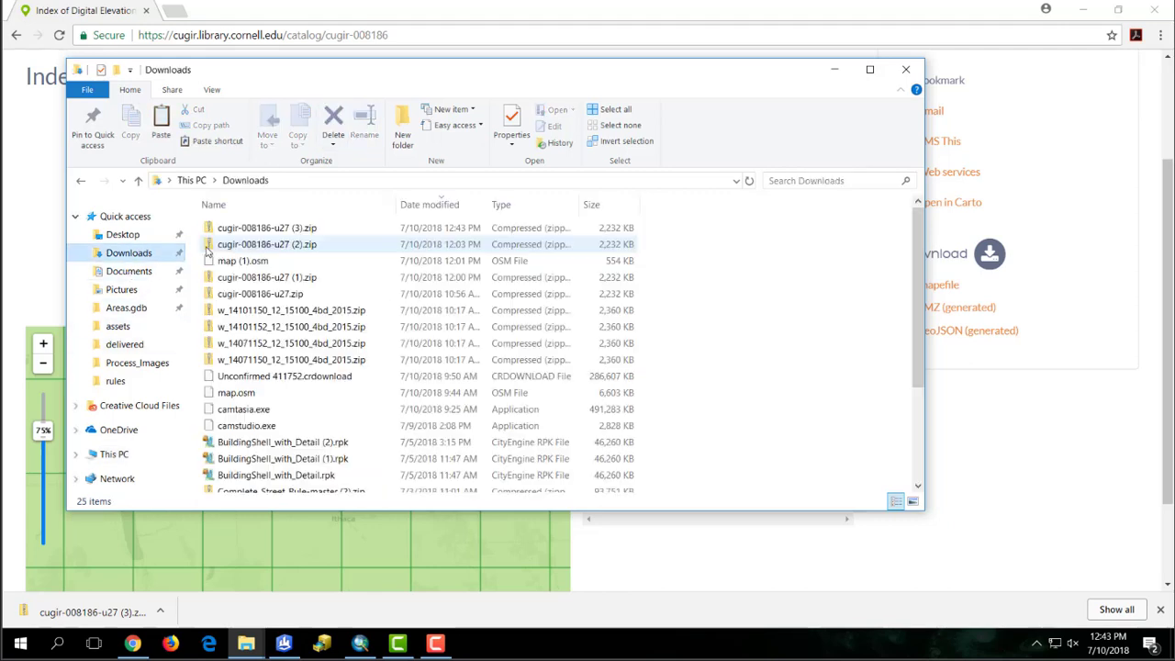
double_click(321, 228)
click(478, 125)
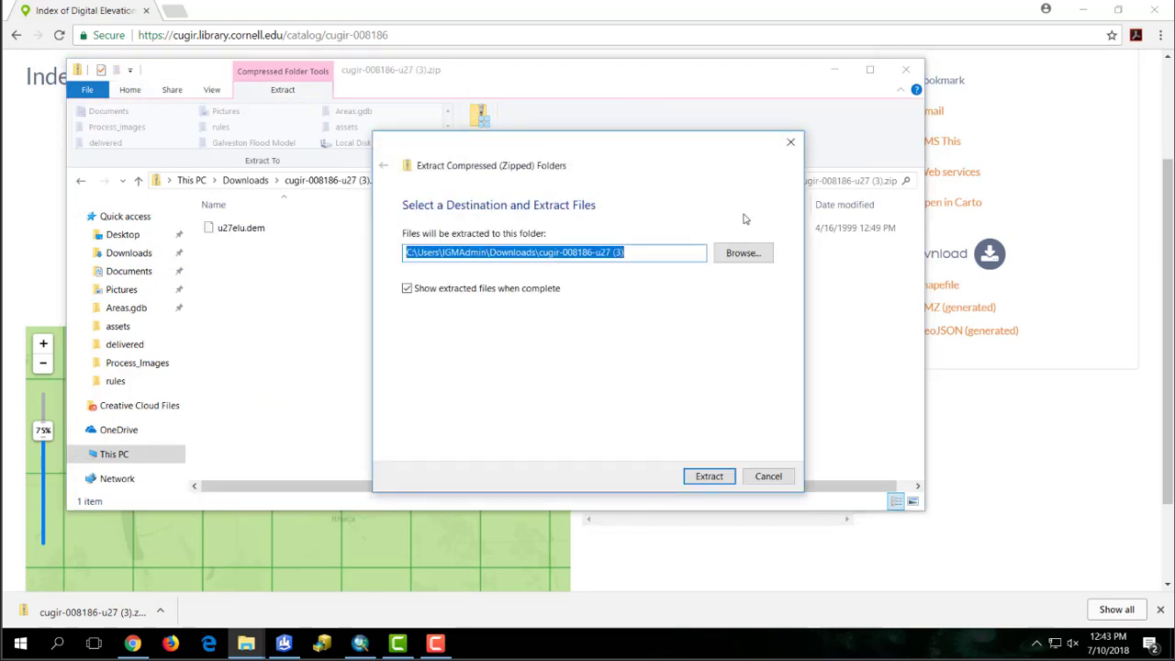
click(744, 250)
scroll(560, 436, down, 3)
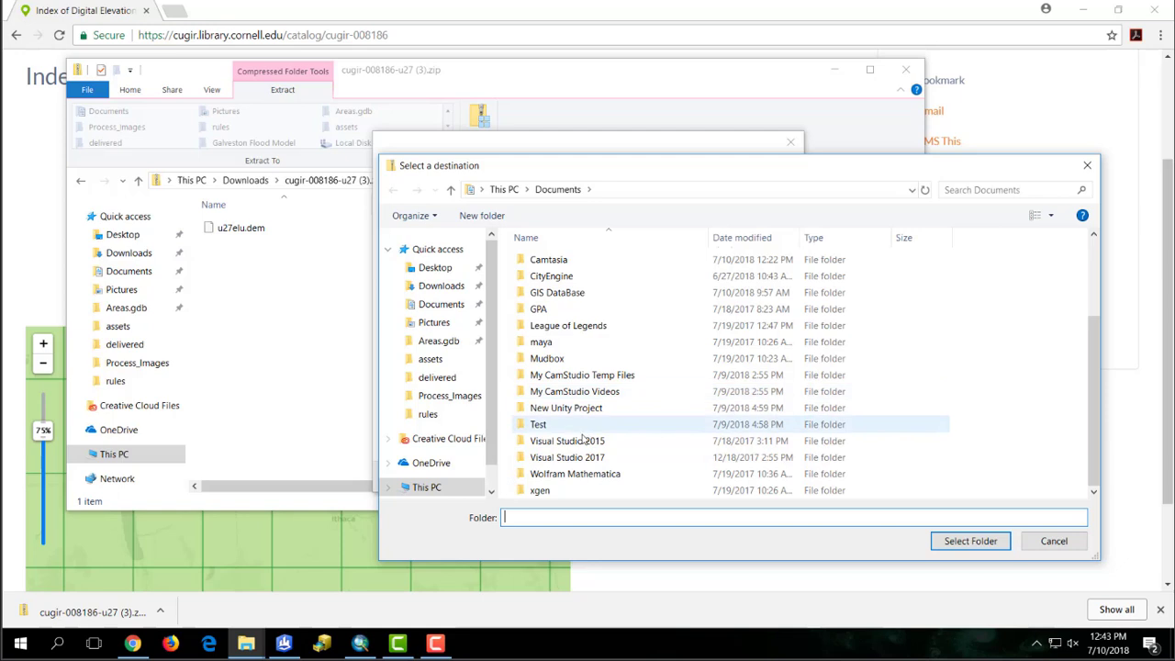
scroll(574, 395, up, 2)
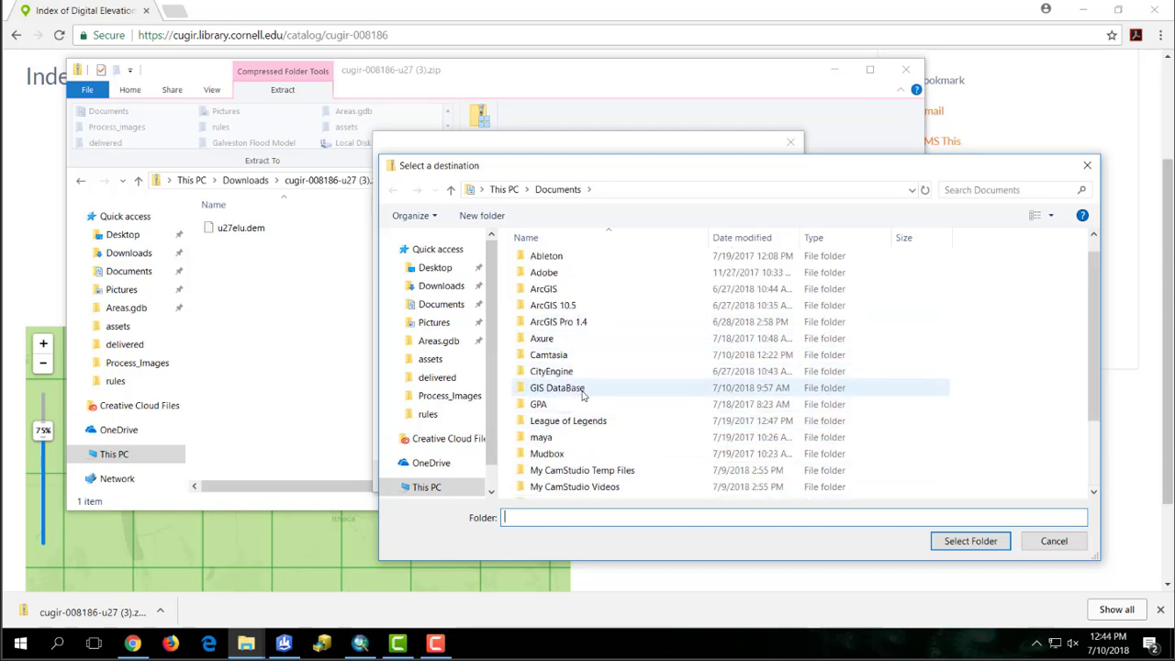
scroll(583, 399, down, 2)
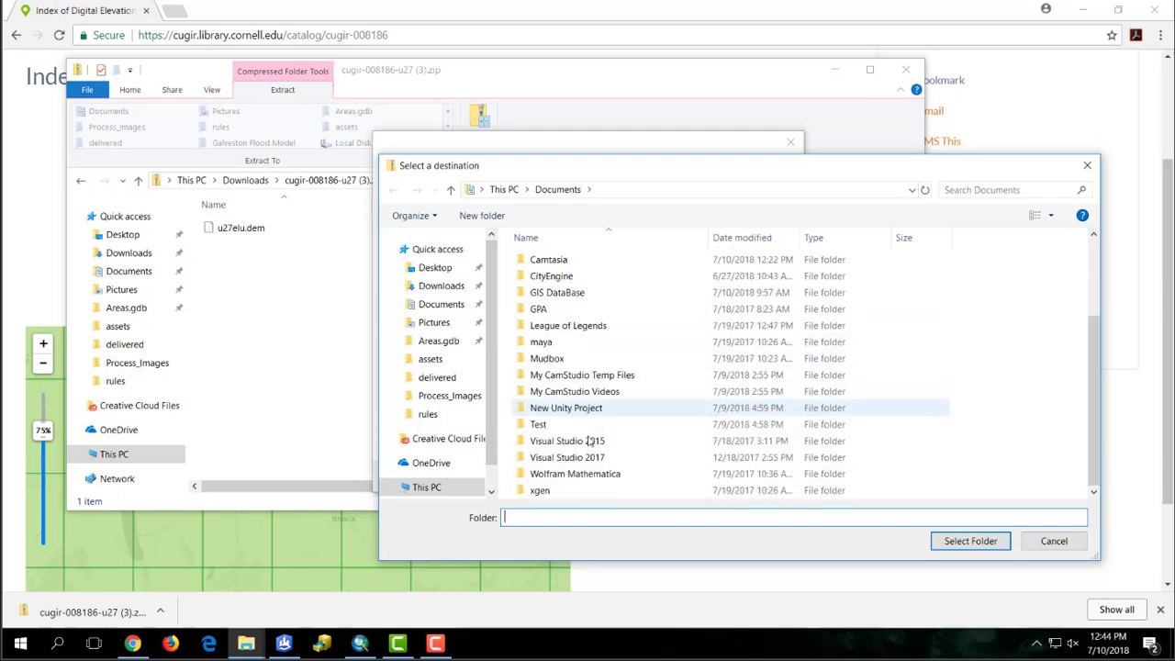
click(428, 487)
double_click(610, 441)
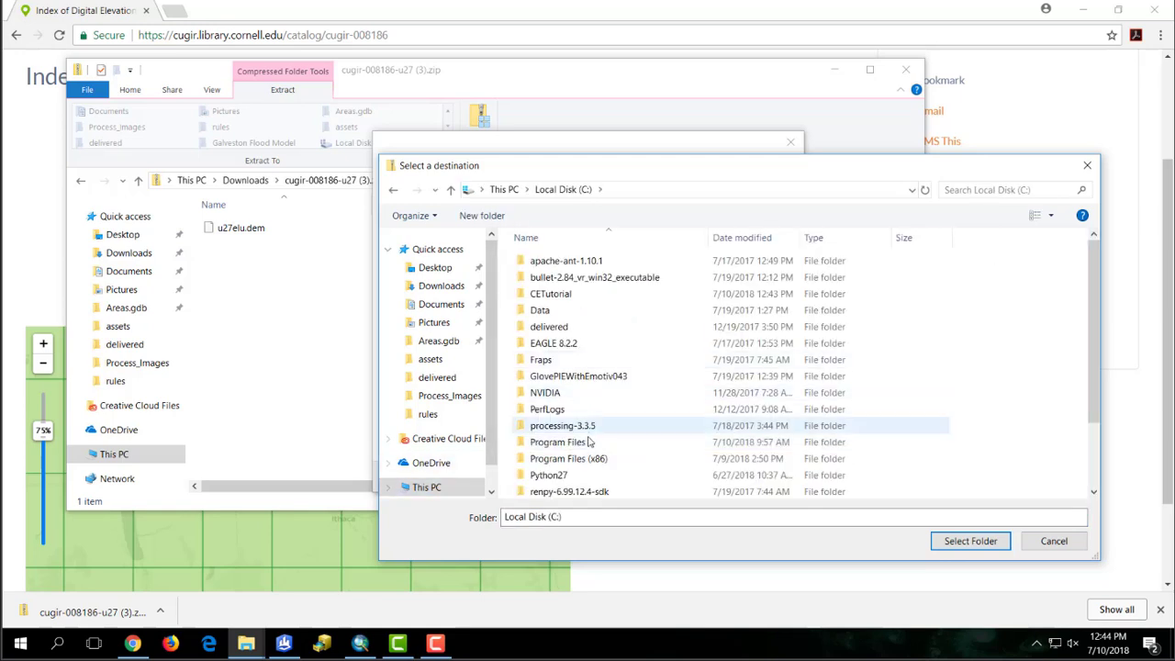
scroll(597, 431, down, 2)
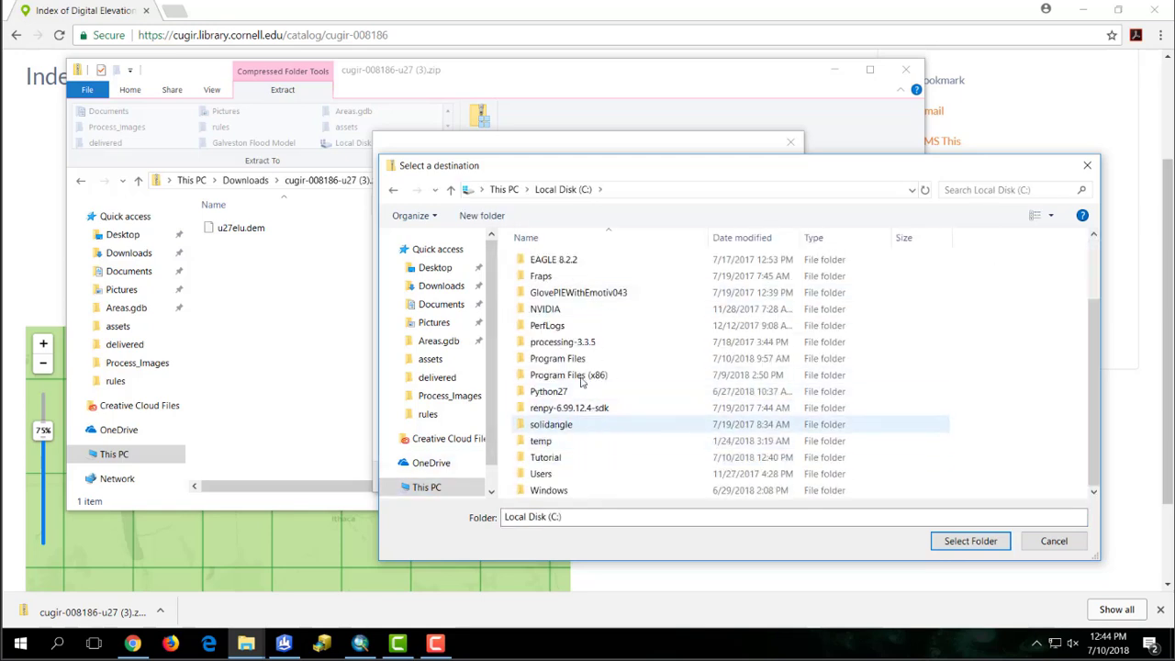
scroll(569, 317, up, 2)
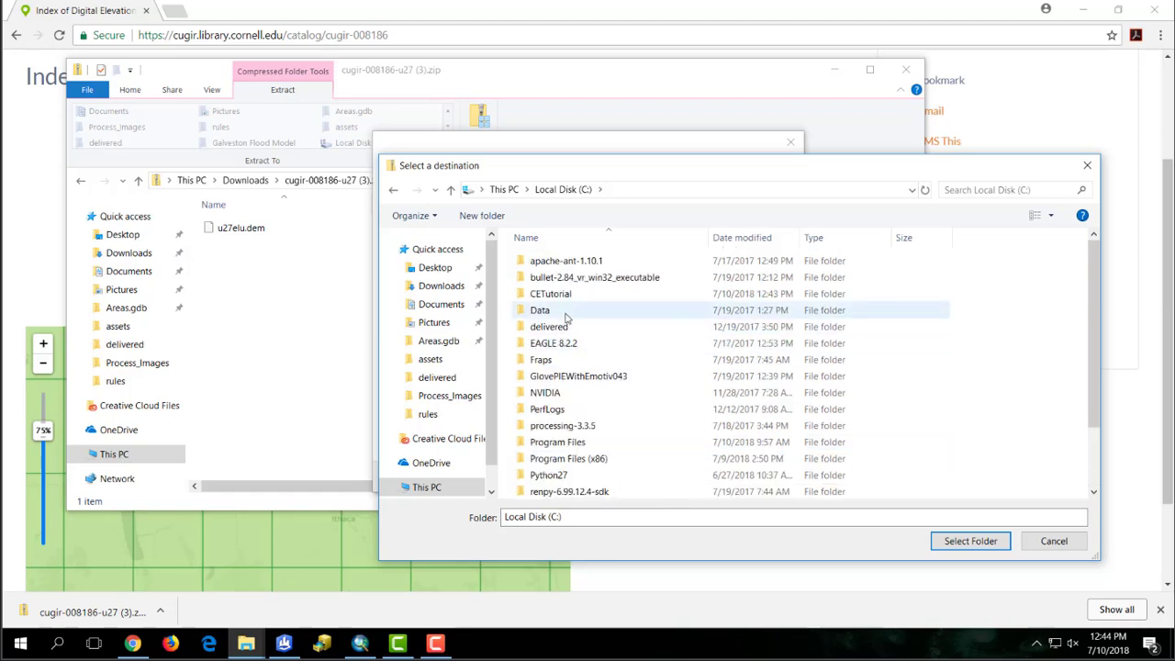
double_click(574, 301)
click(970, 541)
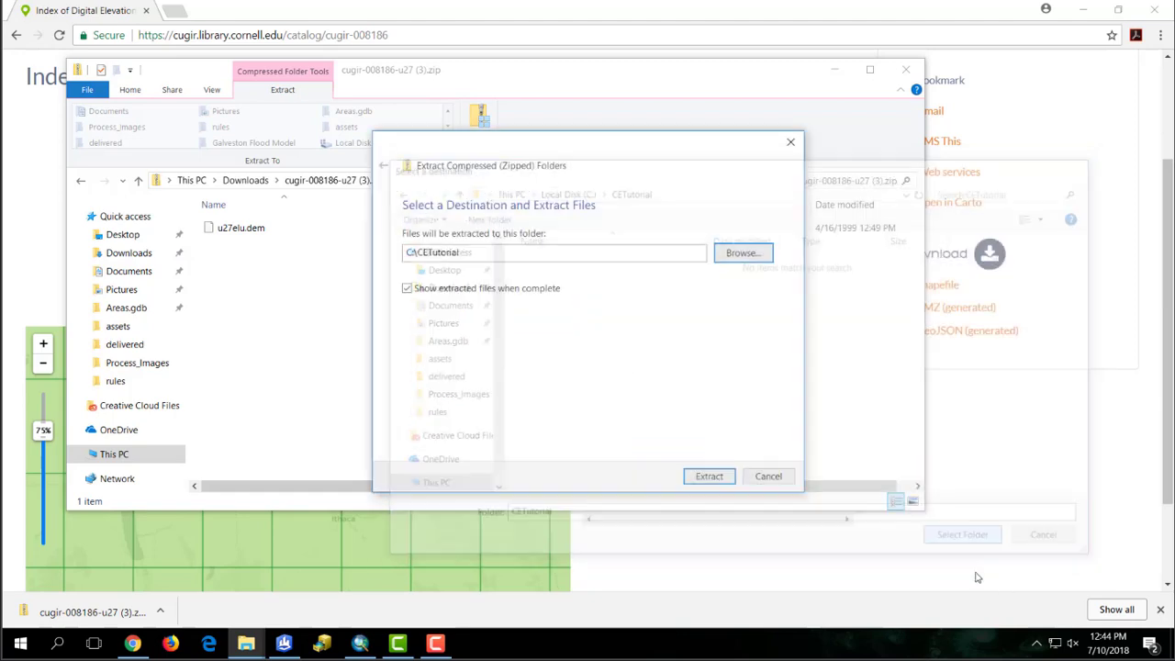
click(708, 478)
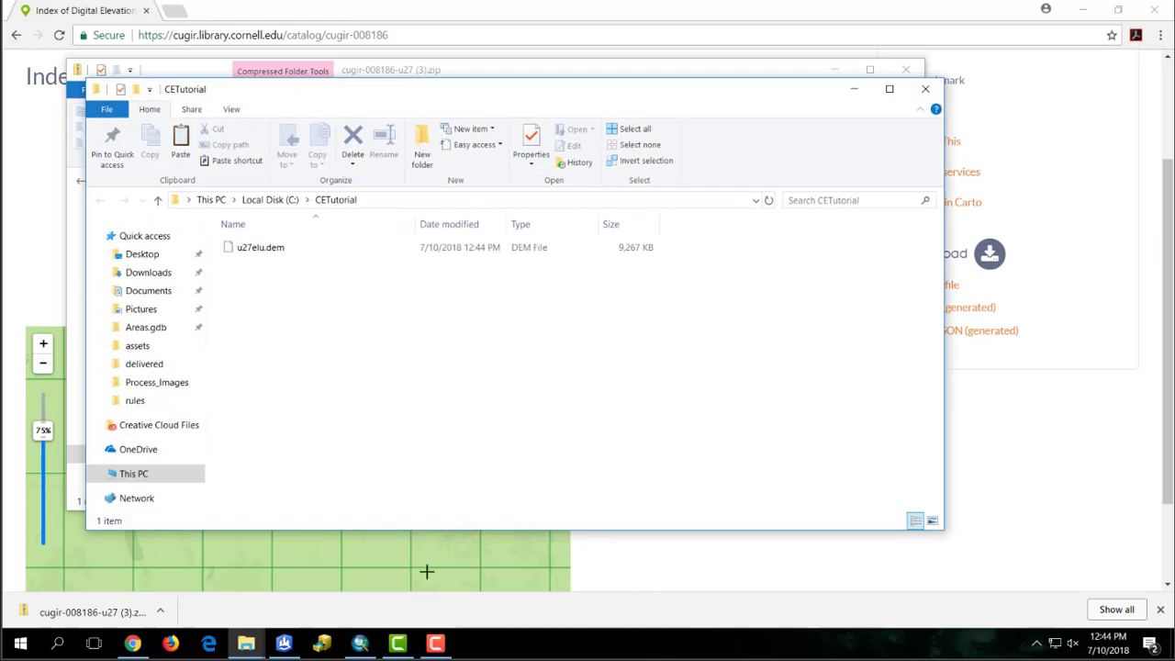
Step: Return to Chrome and open openstreetmap.org in a new tab
click(1021, 99)
scroll(587, 276, up, 2)
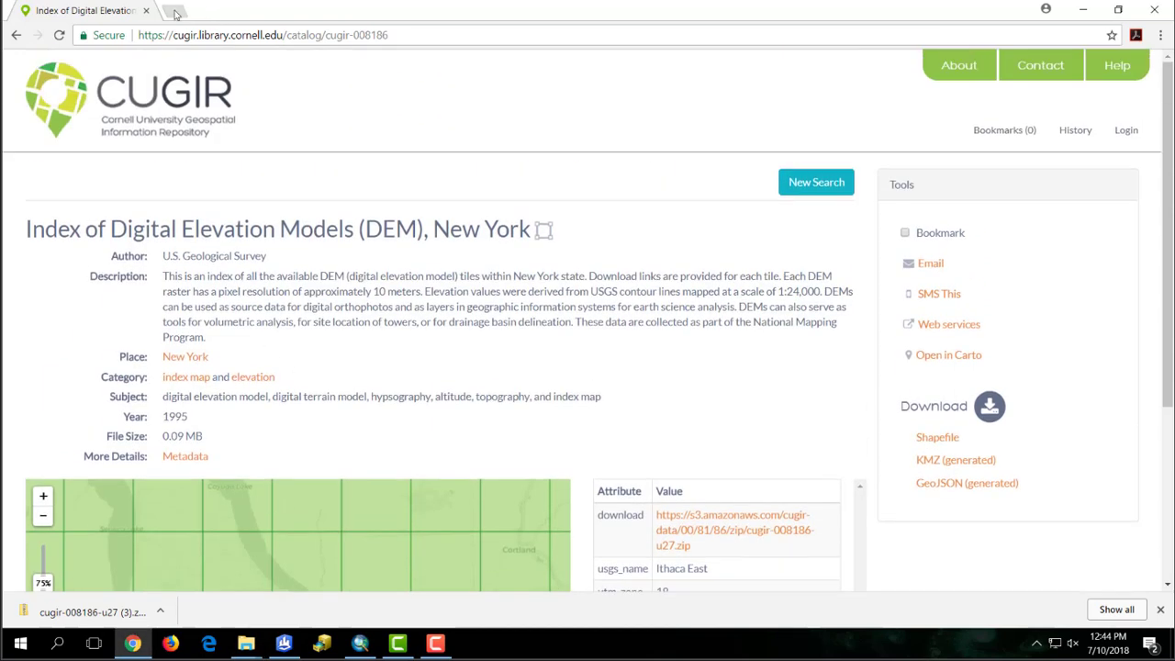
click(183, 10)
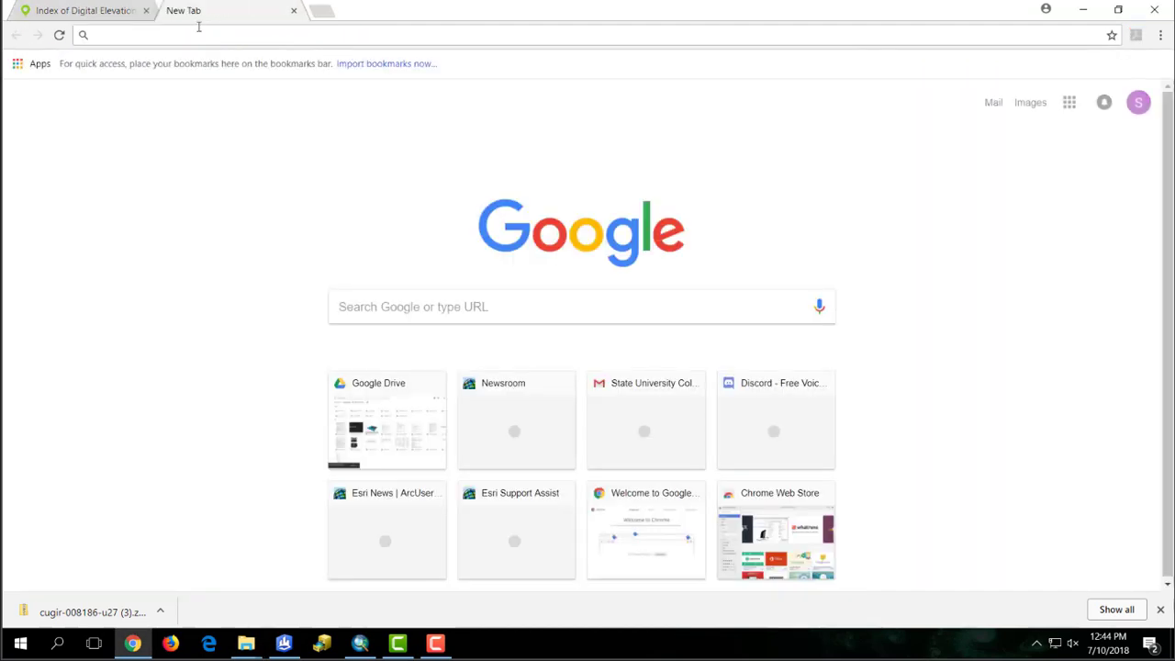
text(openstreetmap.org)
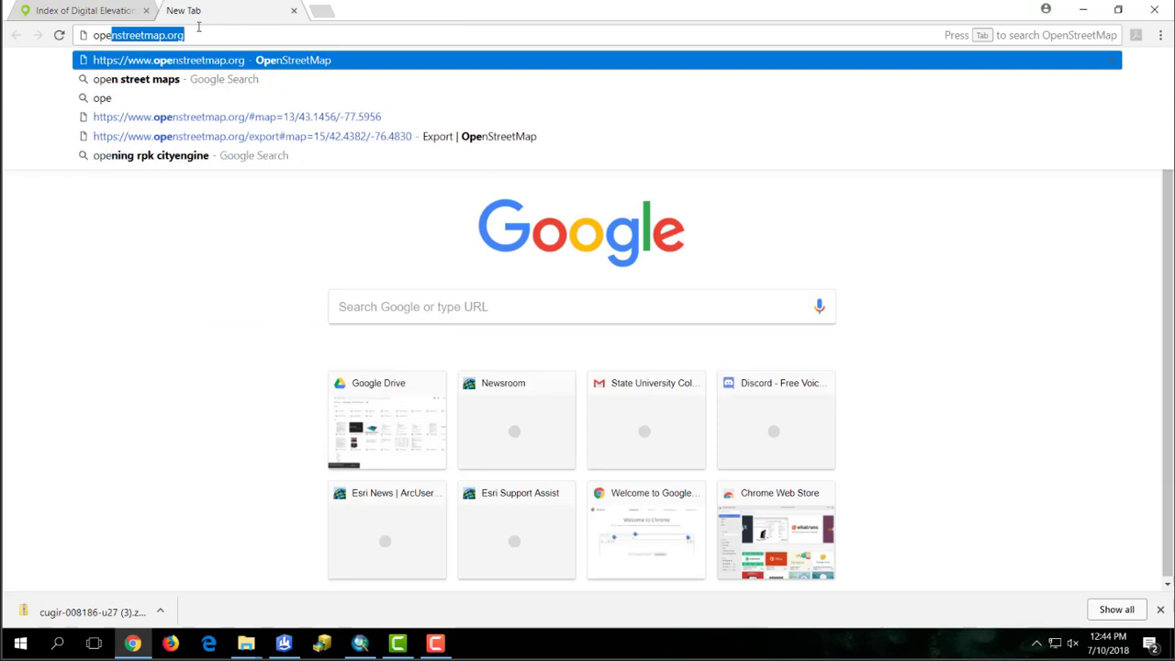
key(Return)
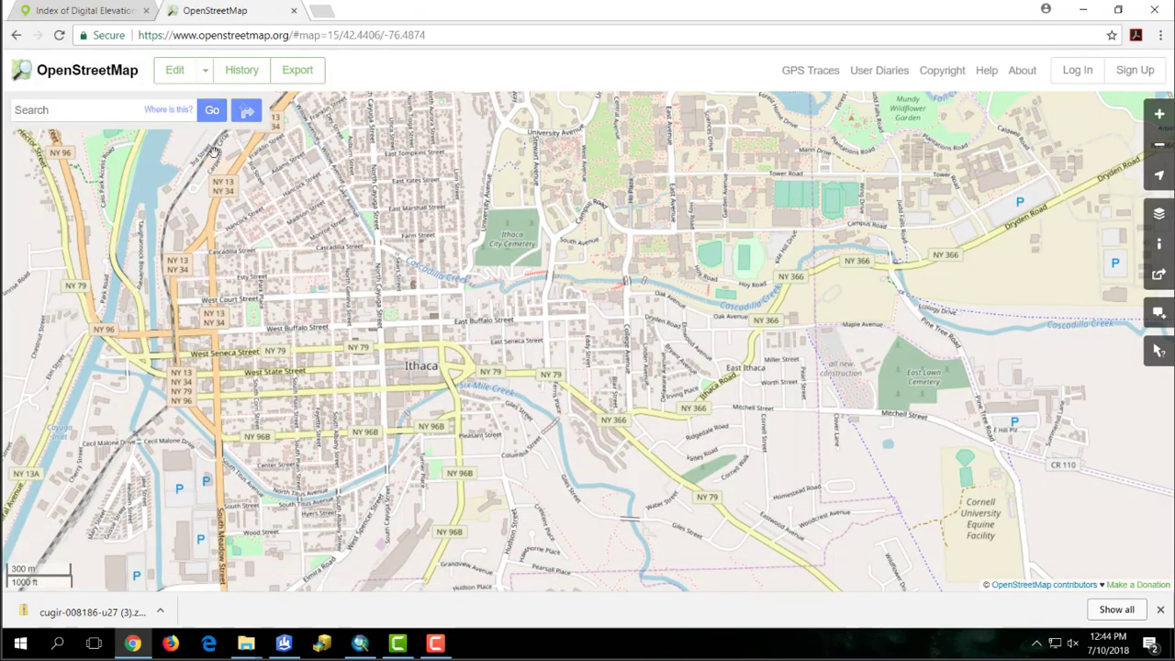
Step: Start an OpenStreetMap export of the Ithaca area and enable manual selection of a different area
scroll(547, 289, down, 3)
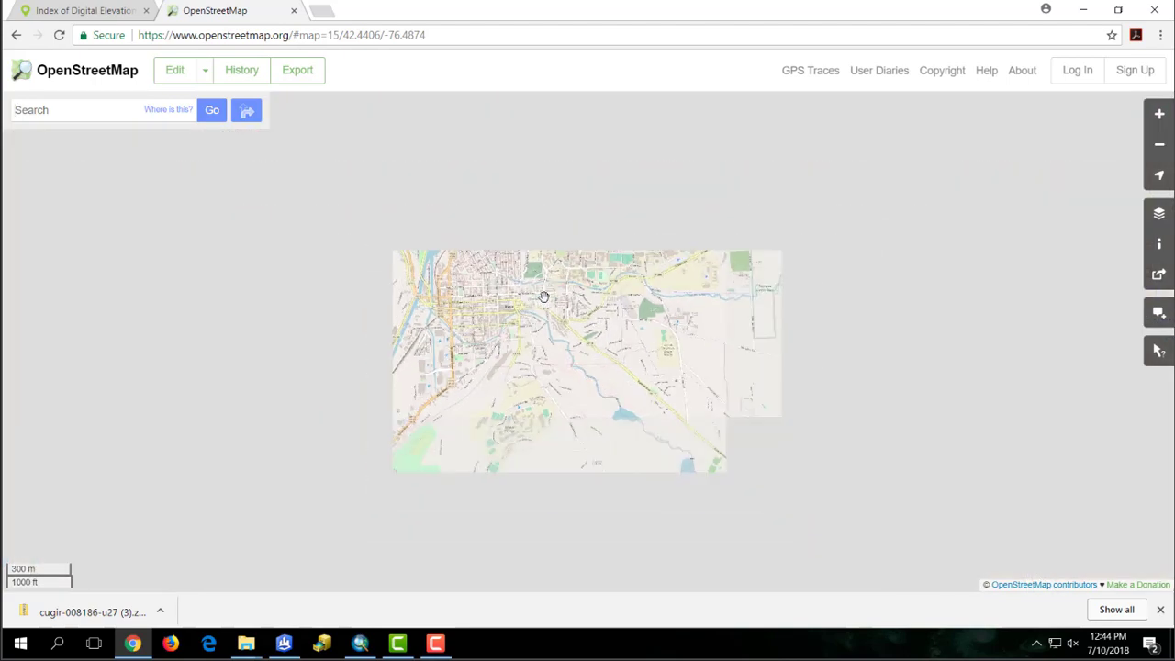
scroll(534, 302, up, 3)
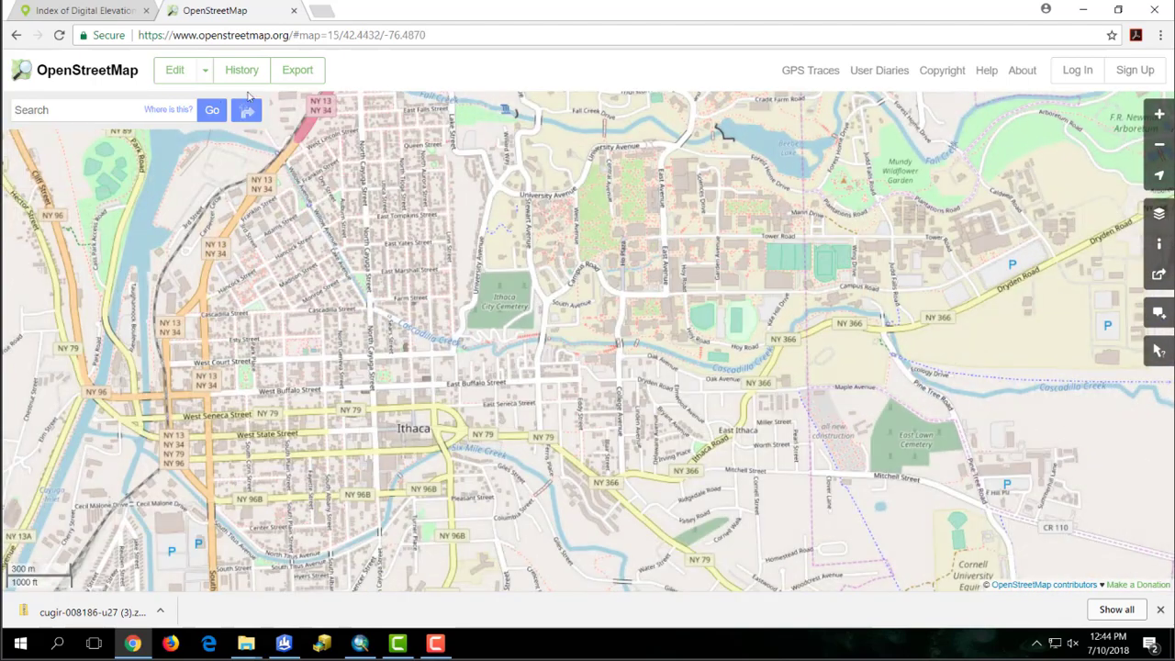
click(298, 70)
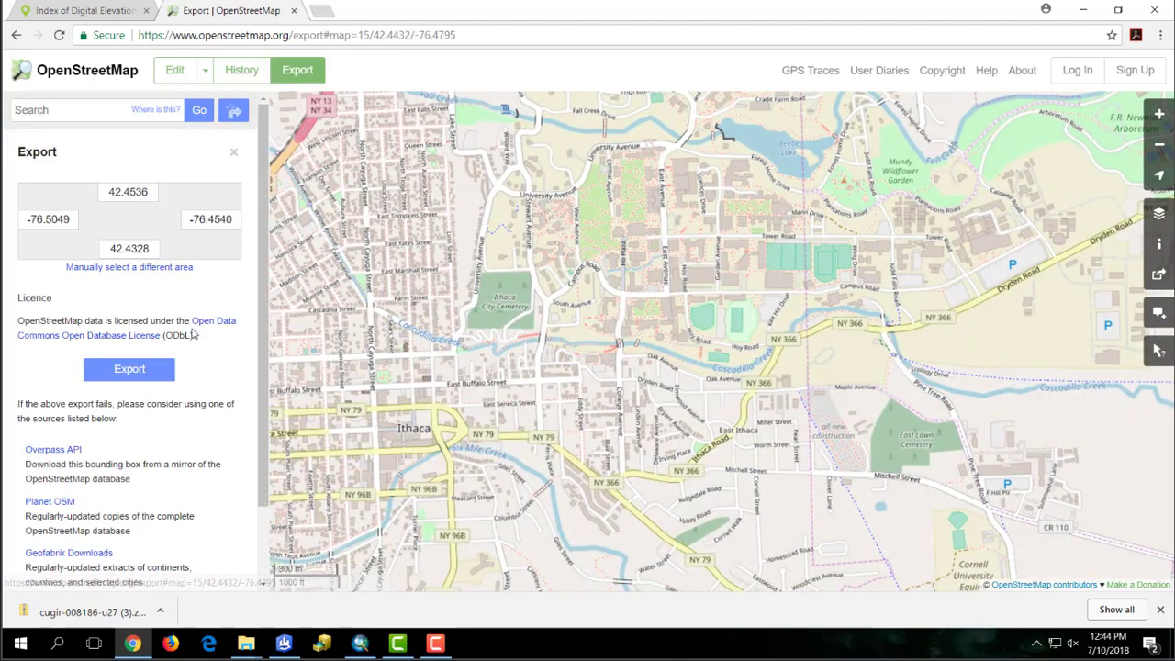
click(138, 268)
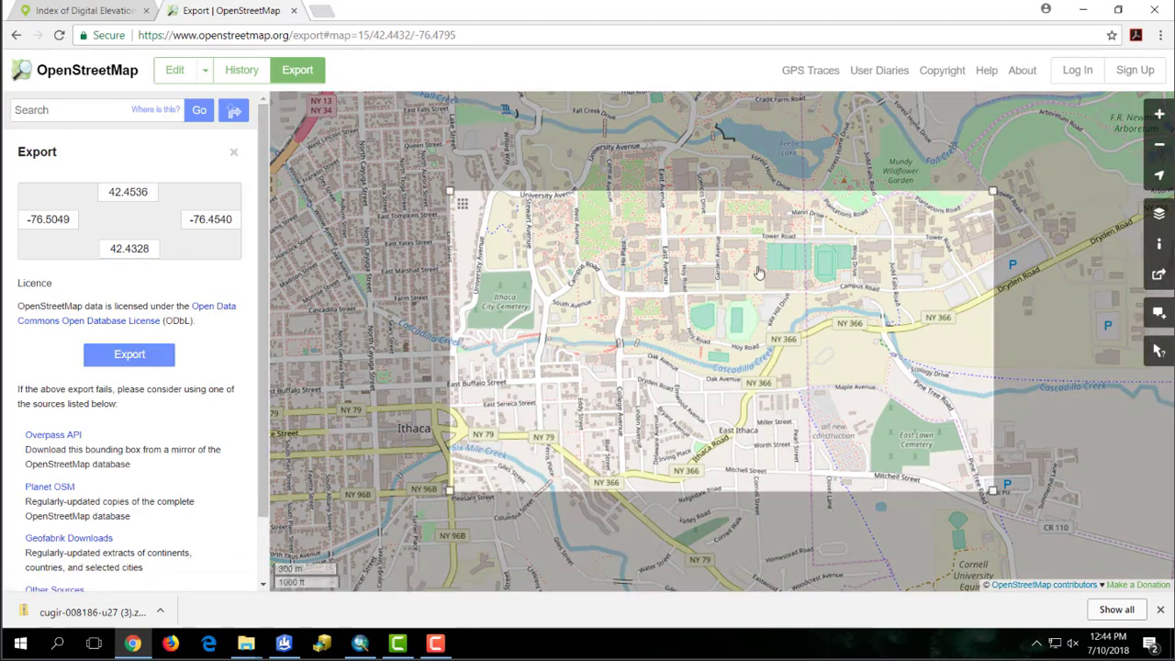
Step: Resize the export area over central Ithaca to about 42.4471 north, 42.4358 south, -76.4989 west and -76.4861 east
drag(606, 497, 663, 427)
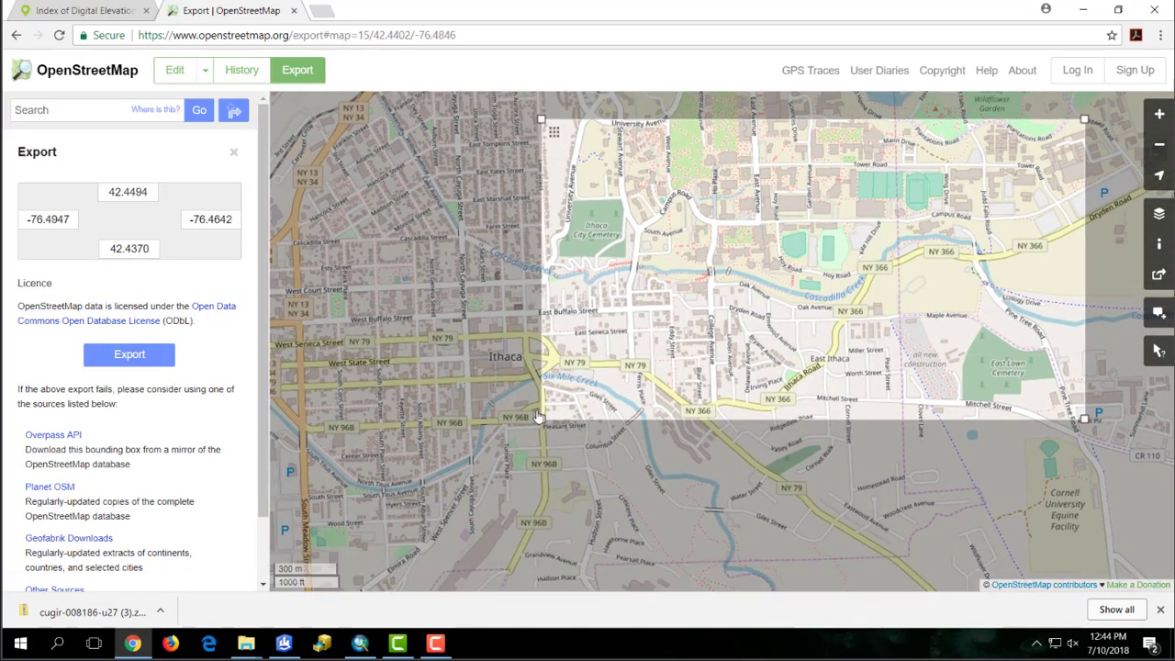
drag(540, 421, 504, 445)
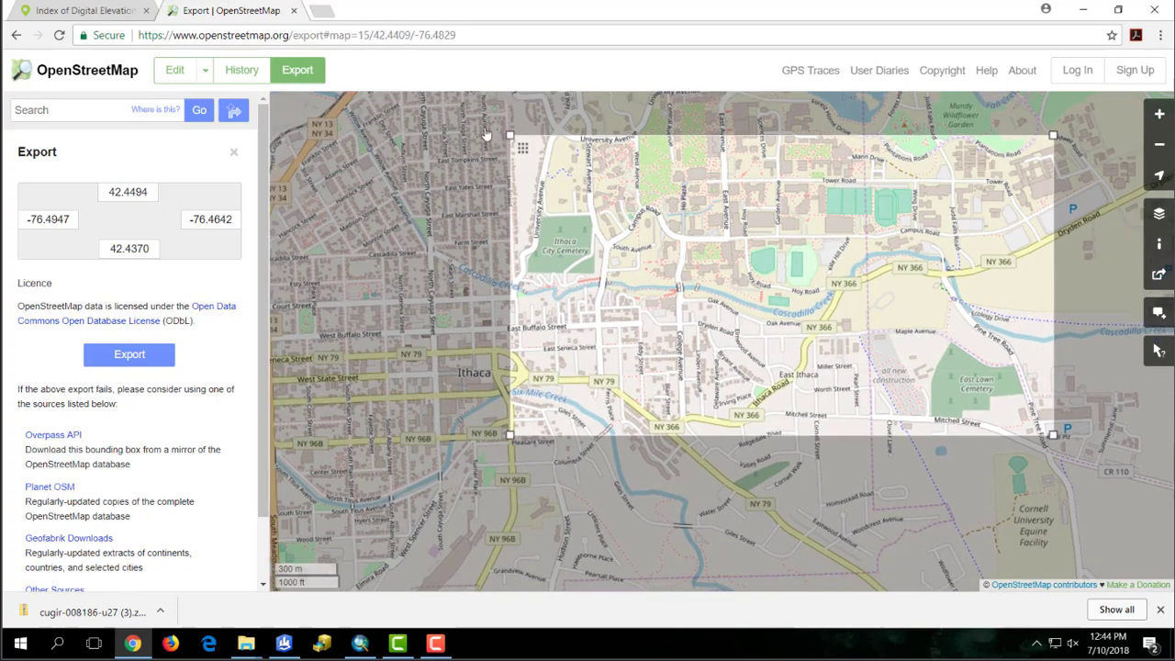
drag(511, 136, 373, 252)
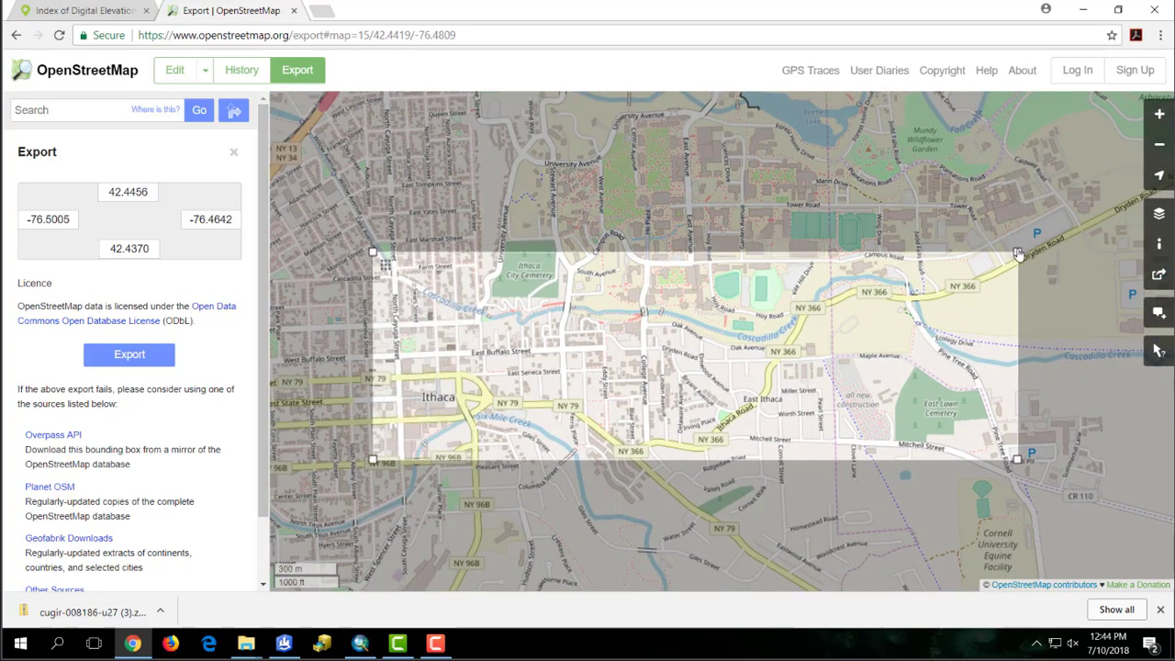
drag(1017, 254, 529, 206)
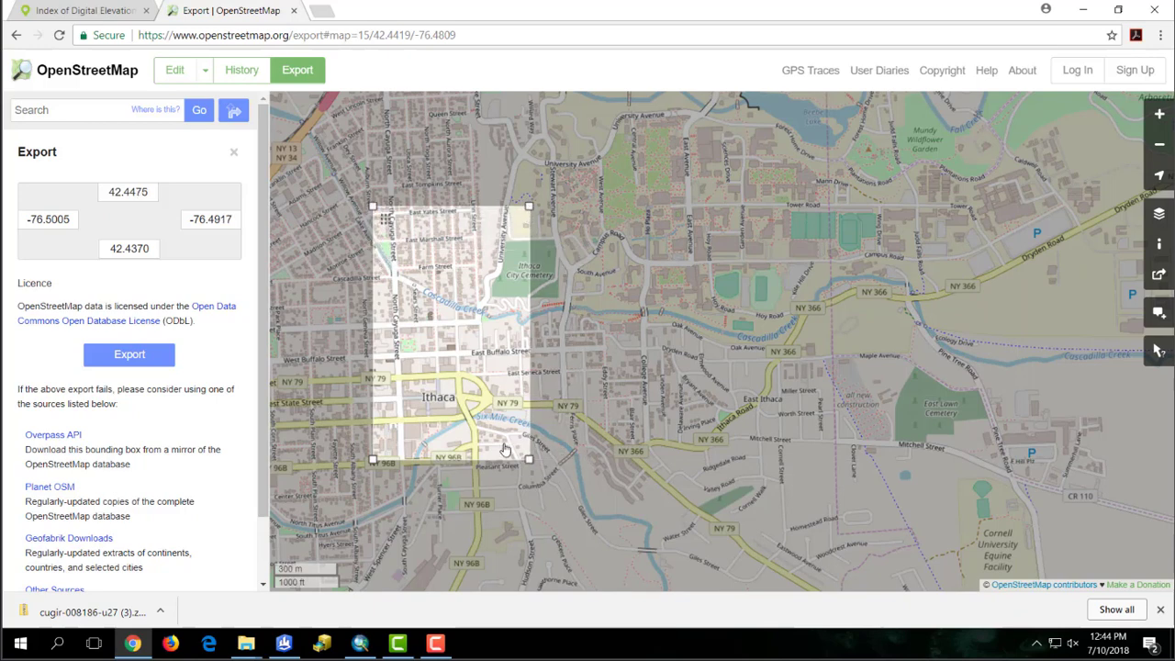
drag(528, 460, 581, 496)
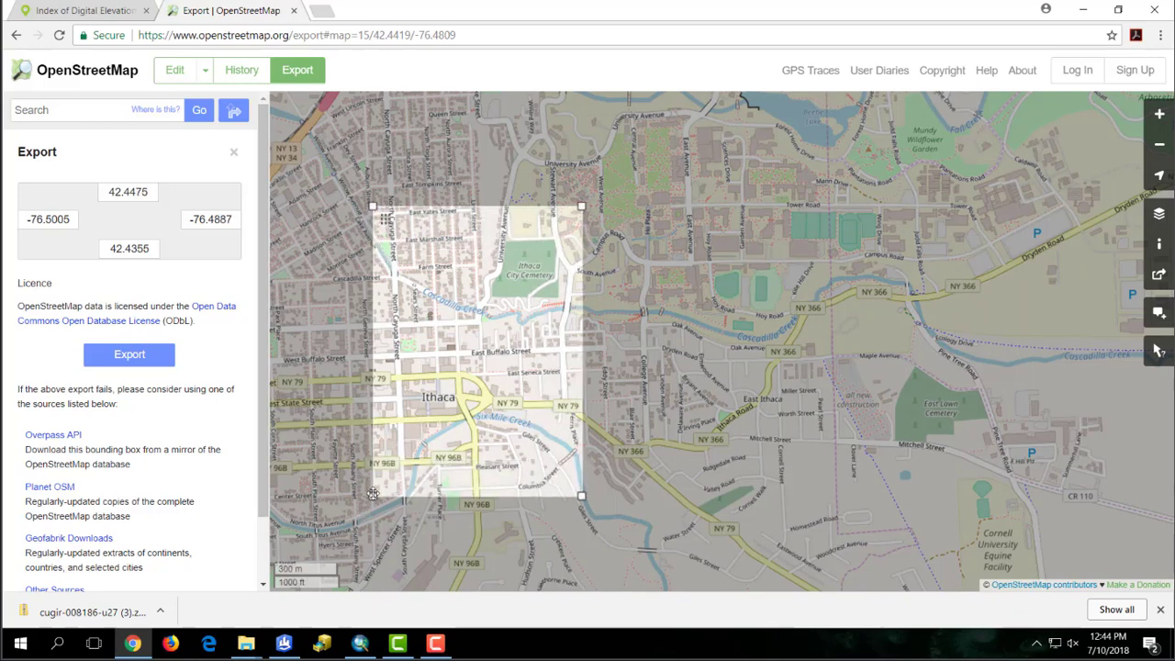
drag(373, 494, 397, 504)
drag(396, 206, 400, 259)
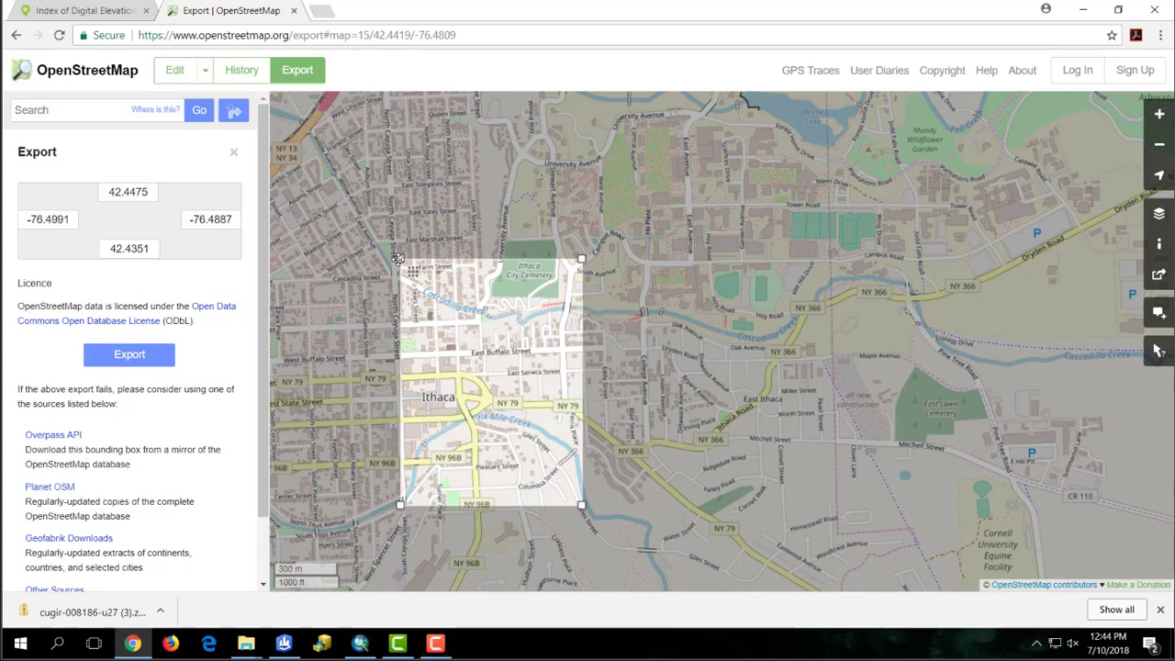
drag(581, 258, 602, 215)
drag(601, 507, 628, 487)
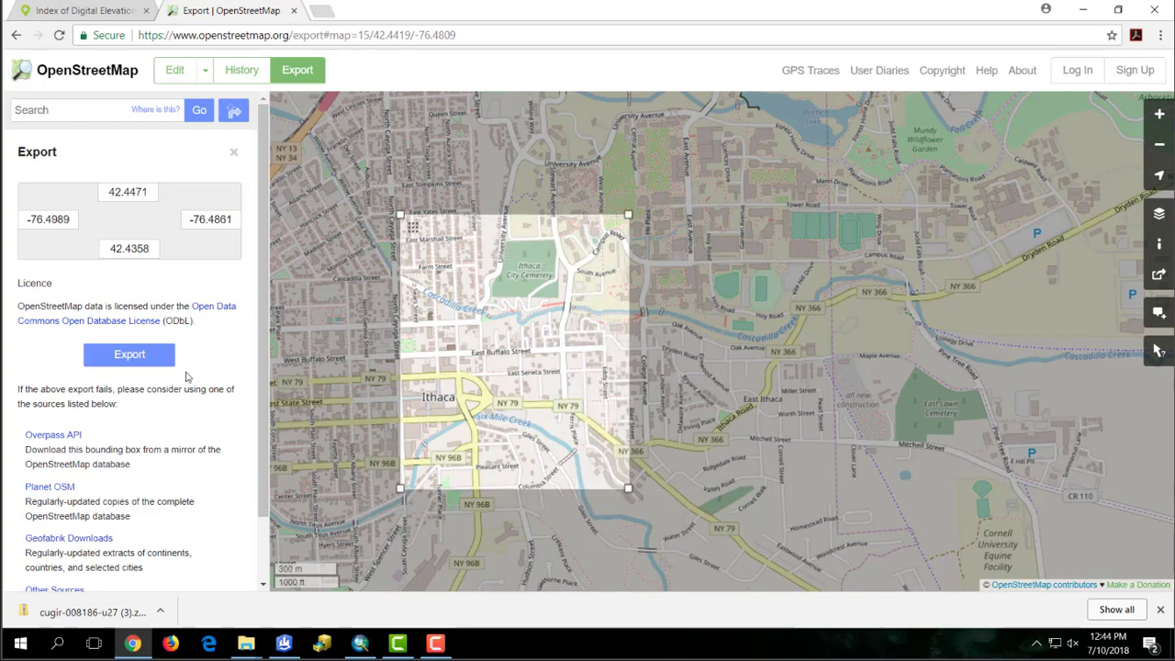
Step: Export the selected map area and show the downloaded map (2).osm in its folder
click(163, 361)
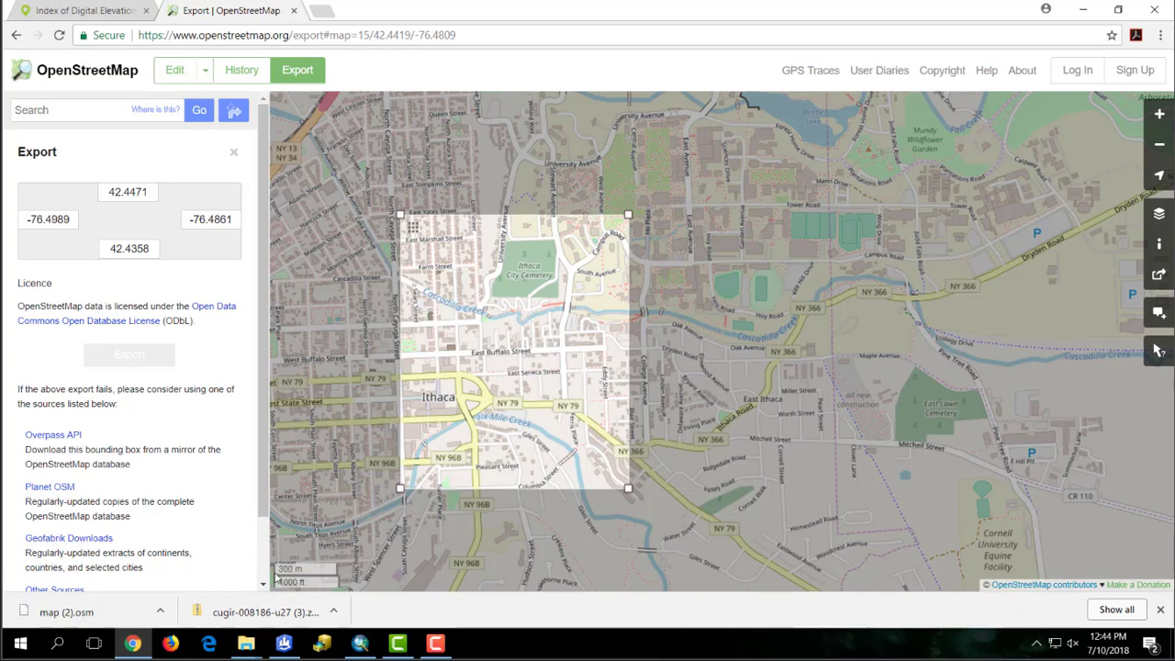
click(158, 611)
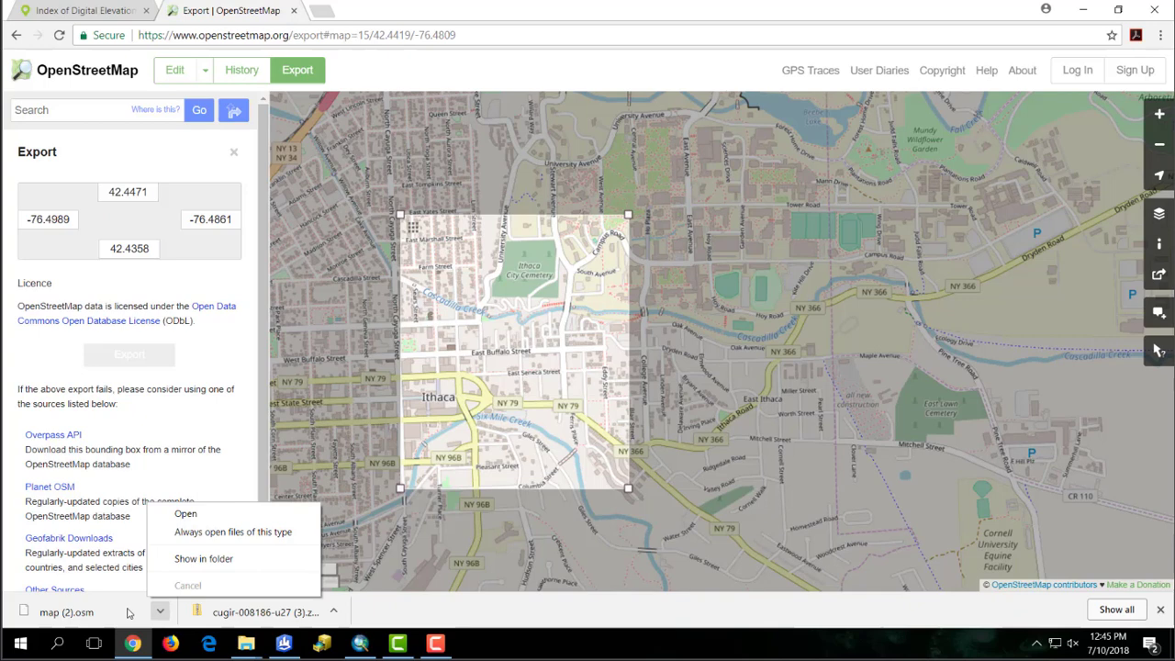
click(202, 558)
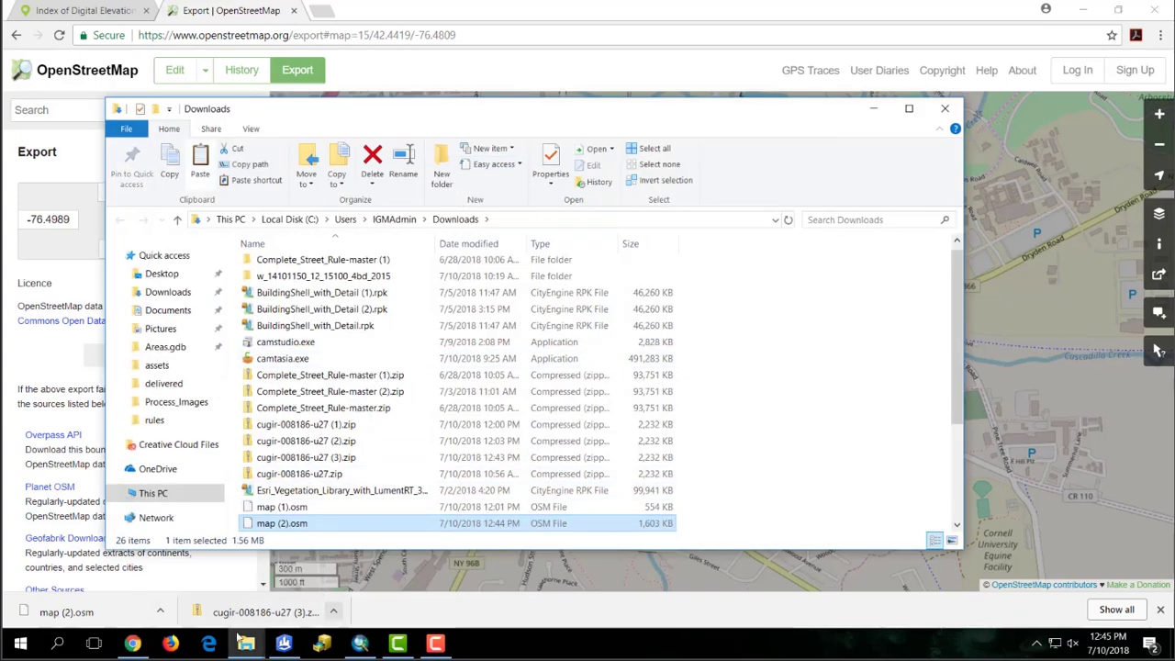
Step: Paste a copy of map (2).osm from Downloads into the C:\CETutorial folder
mouse_move(241, 638)
click(413, 580)
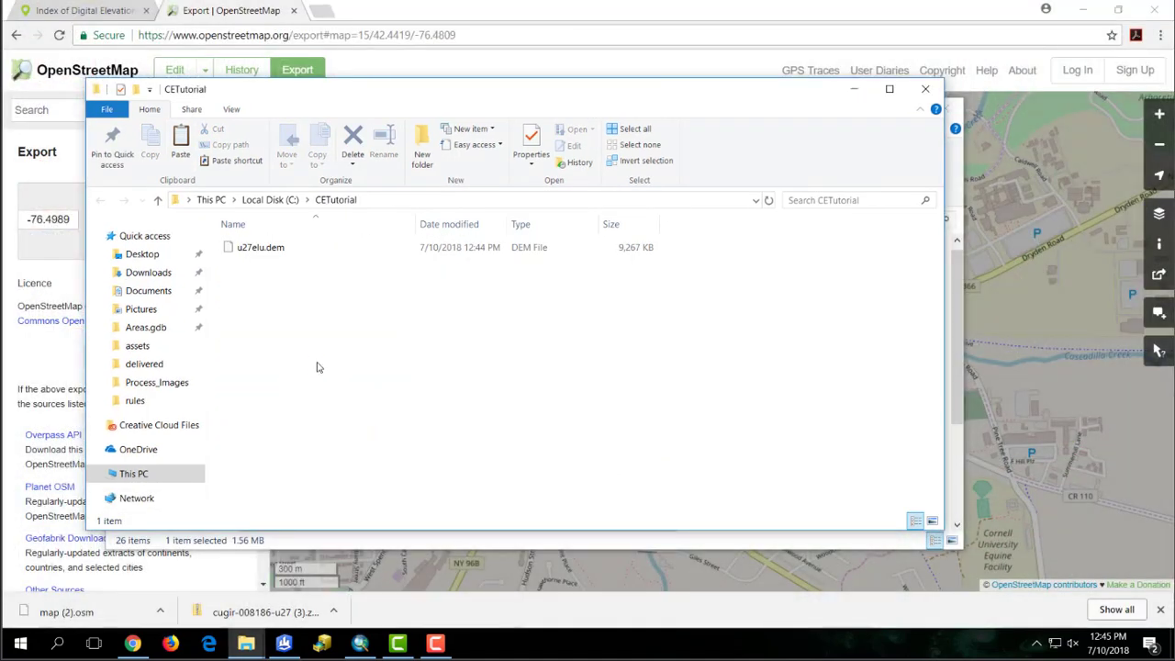
key(ctrl+v)
click(300, 306)
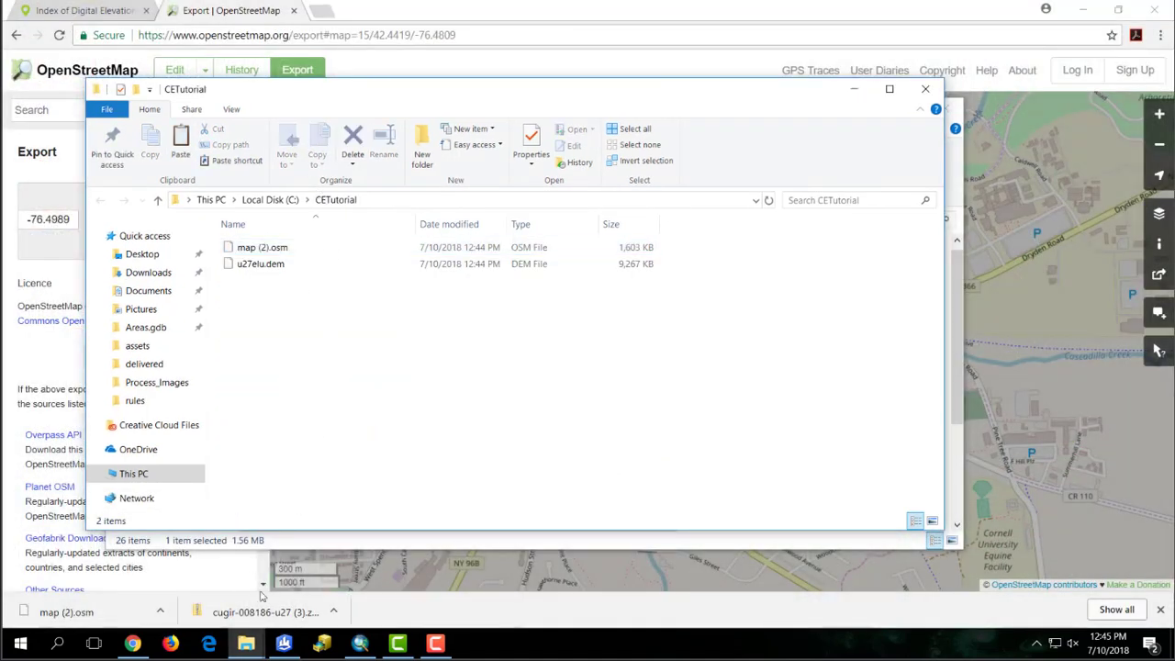
Step: Launch QGIS Desktop 2.18.21 and dismiss the startup tips
click(20, 643)
text(qgi)
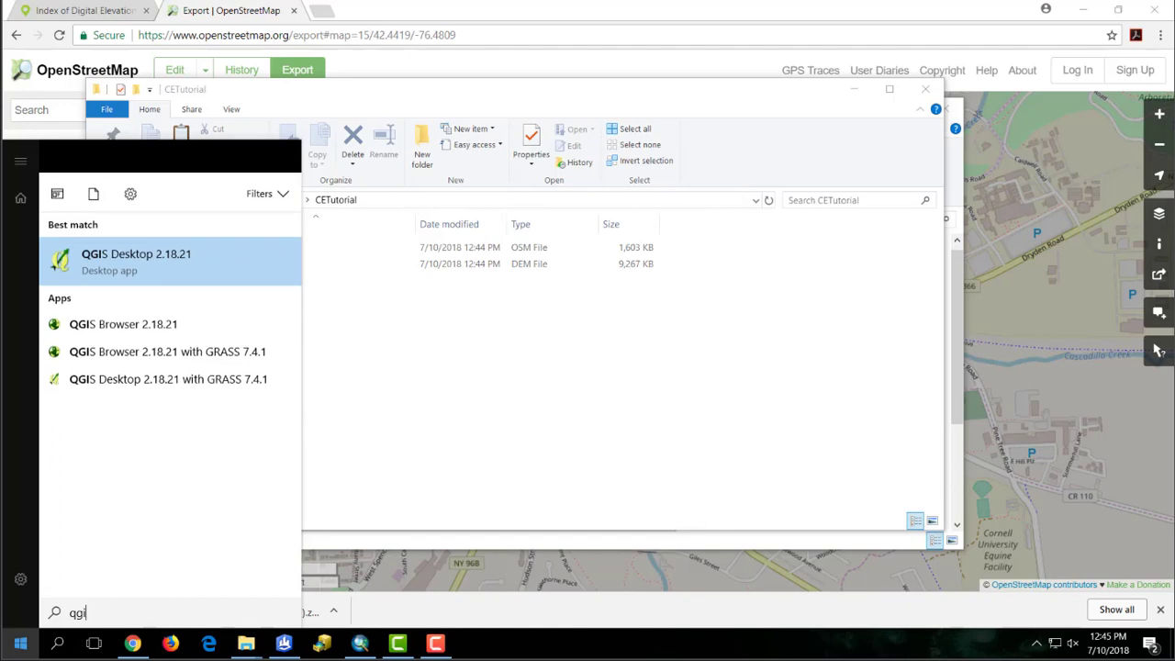
text(s)
key(Return)
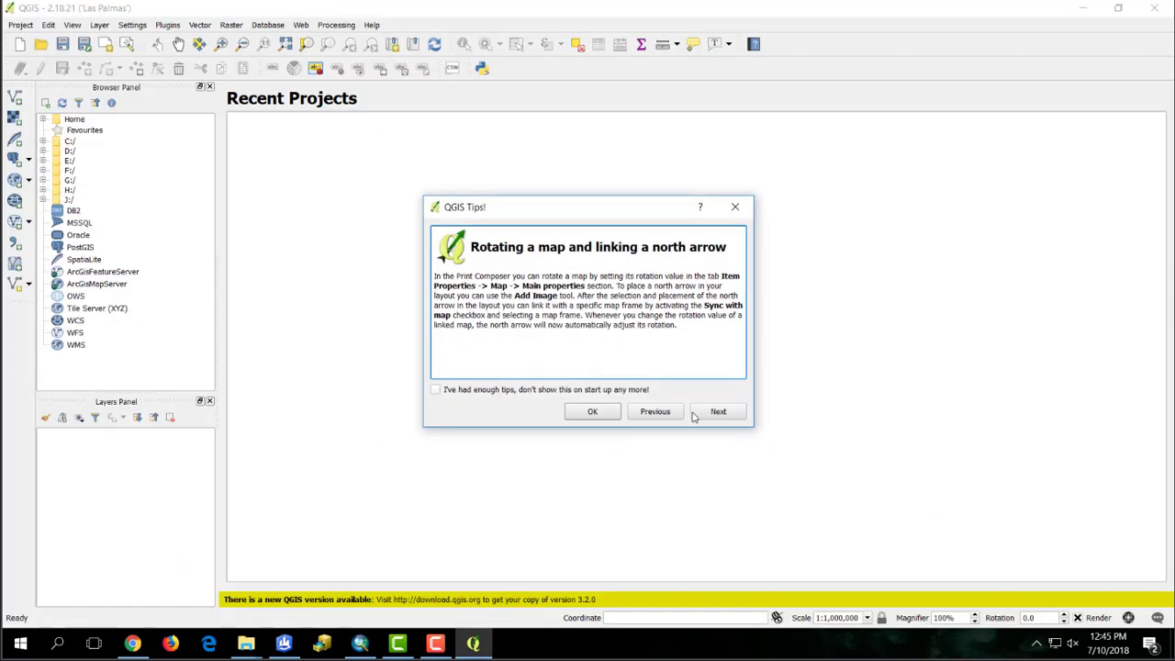
click(592, 411)
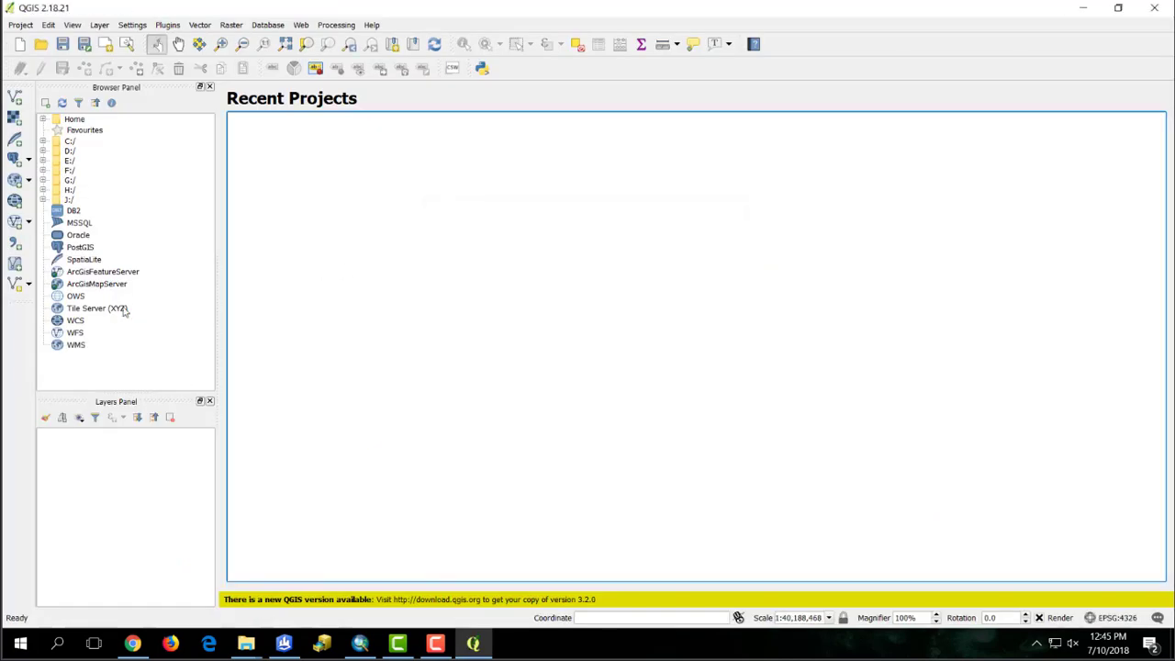
Step: Open map (2).osm from C:\CETutorial as the source for a new vector layer
click(13, 96)
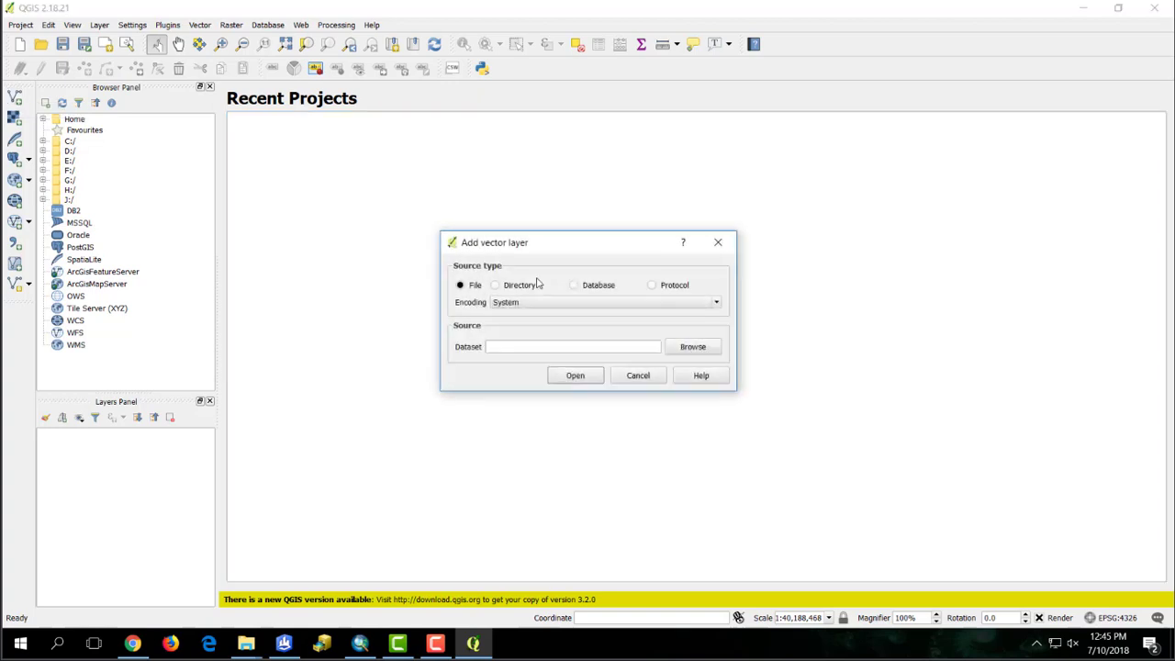
click(693, 346)
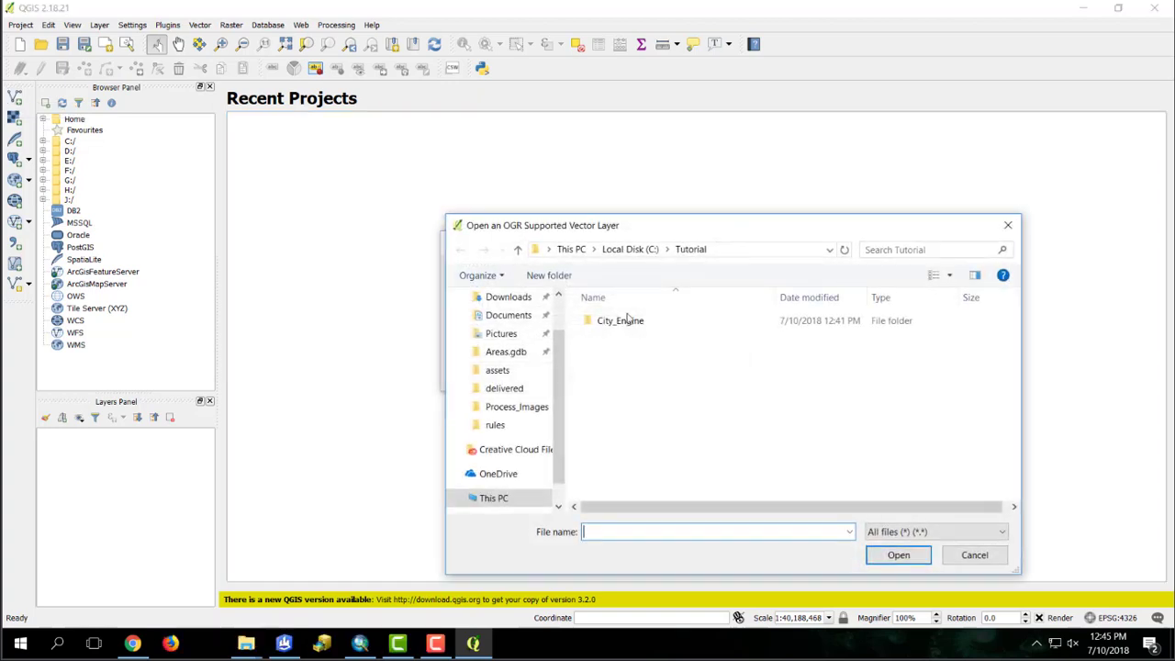
click(631, 249)
scroll(646, 335, up, 1)
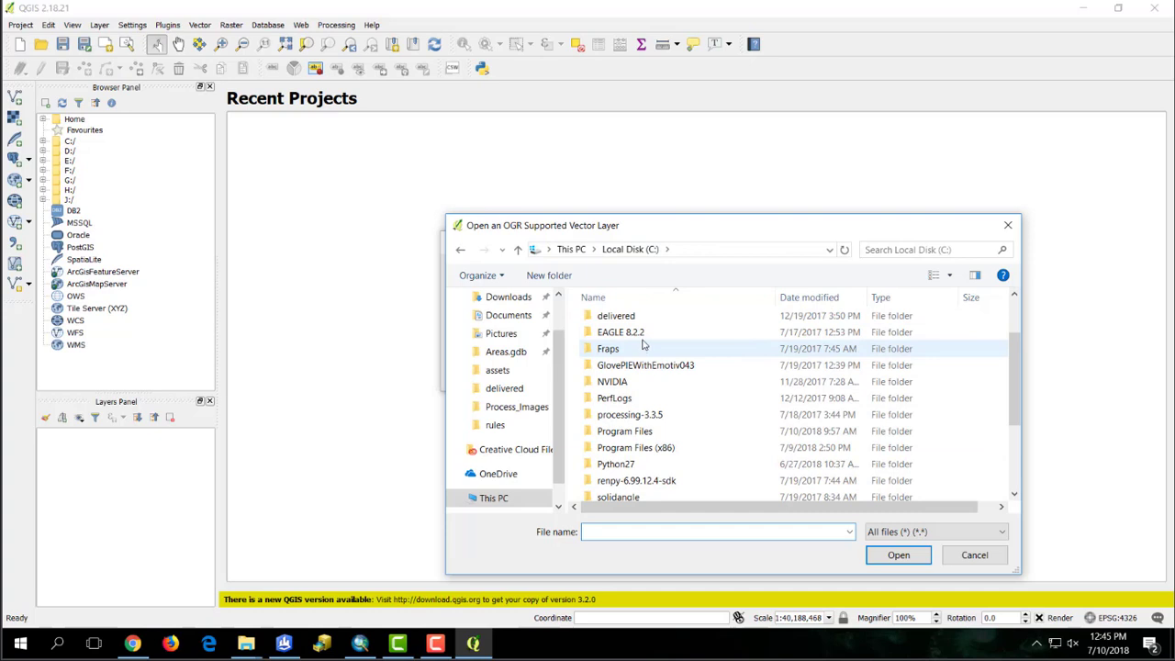
scroll(646, 367, up, 2)
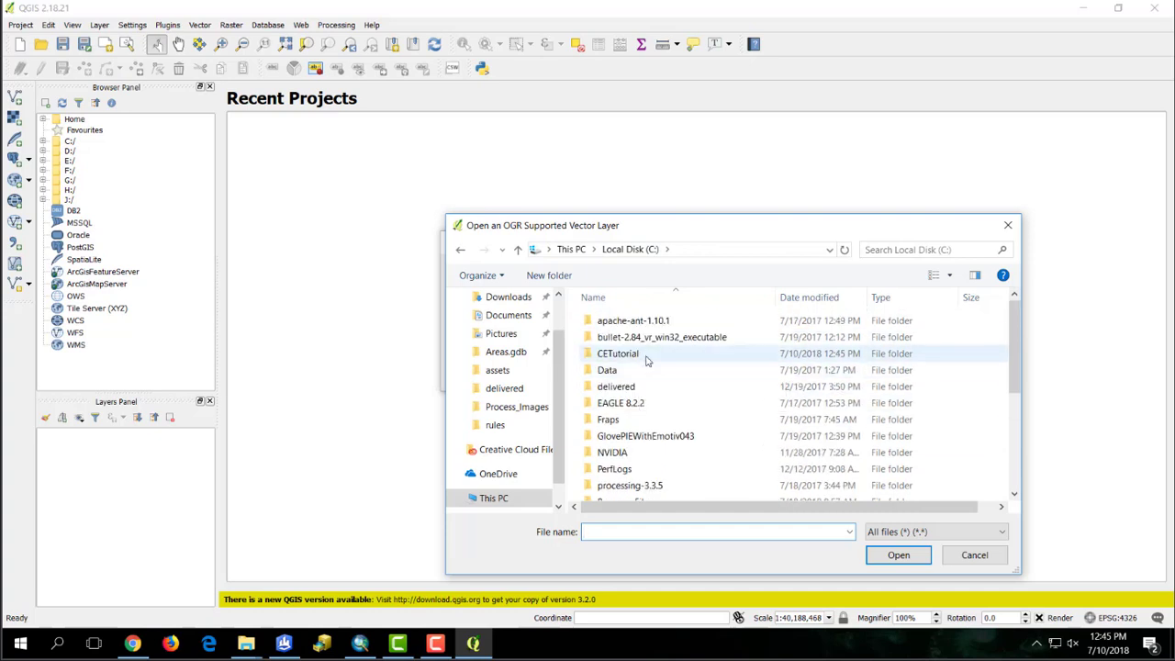
double_click(648, 350)
click(651, 323)
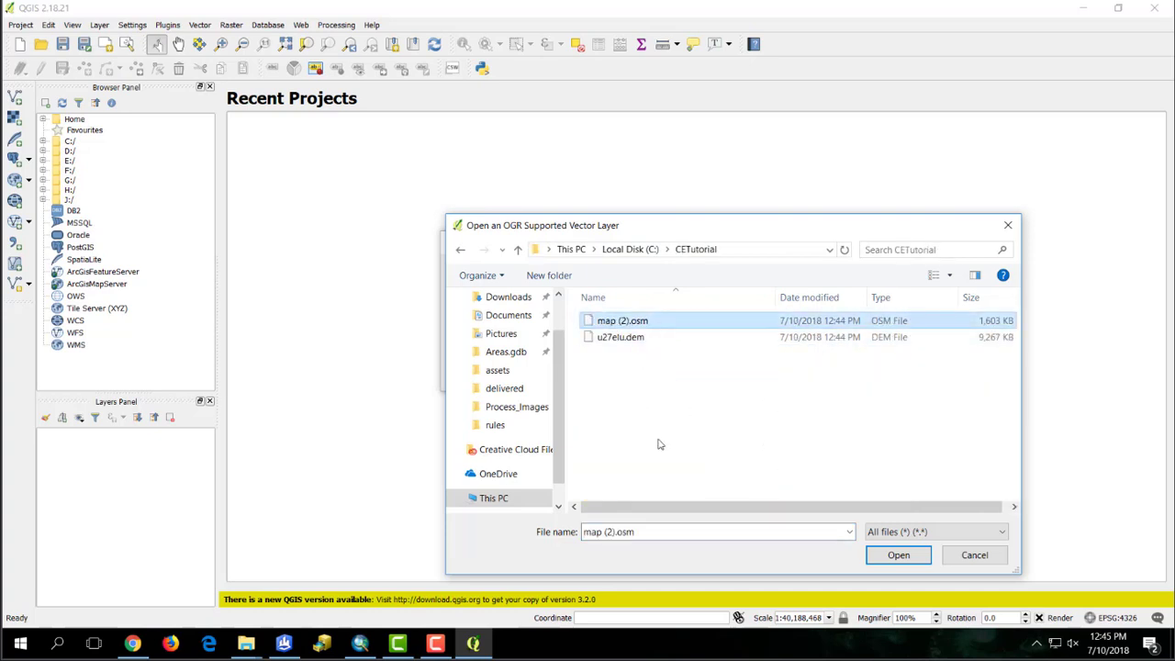
click(896, 556)
click(575, 377)
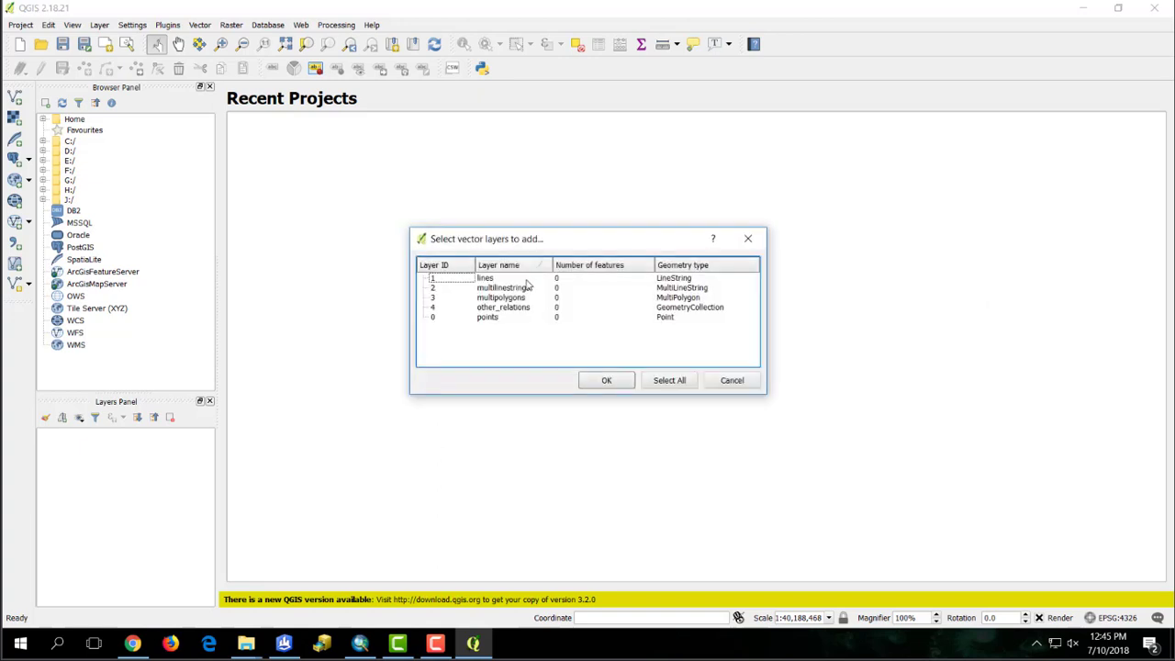
Step: Add only the lines and multipolygons layers of the OSM file to the project
click(527, 282)
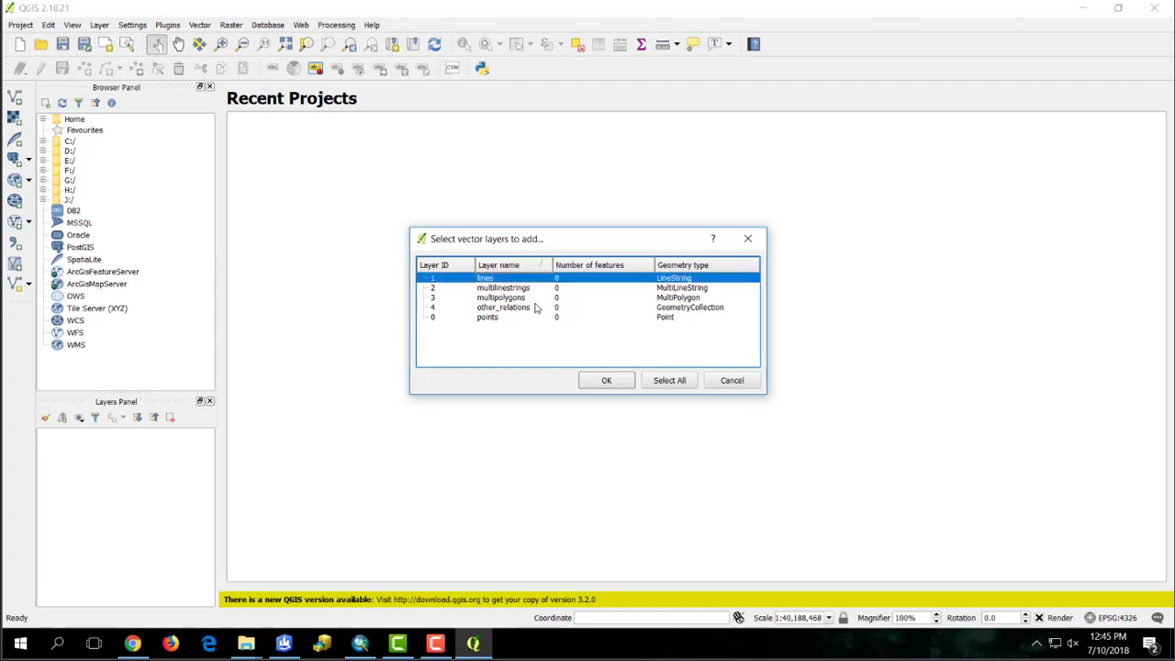
shift+click(532, 301)
click(496, 279)
ctrl+click(523, 298)
click(600, 380)
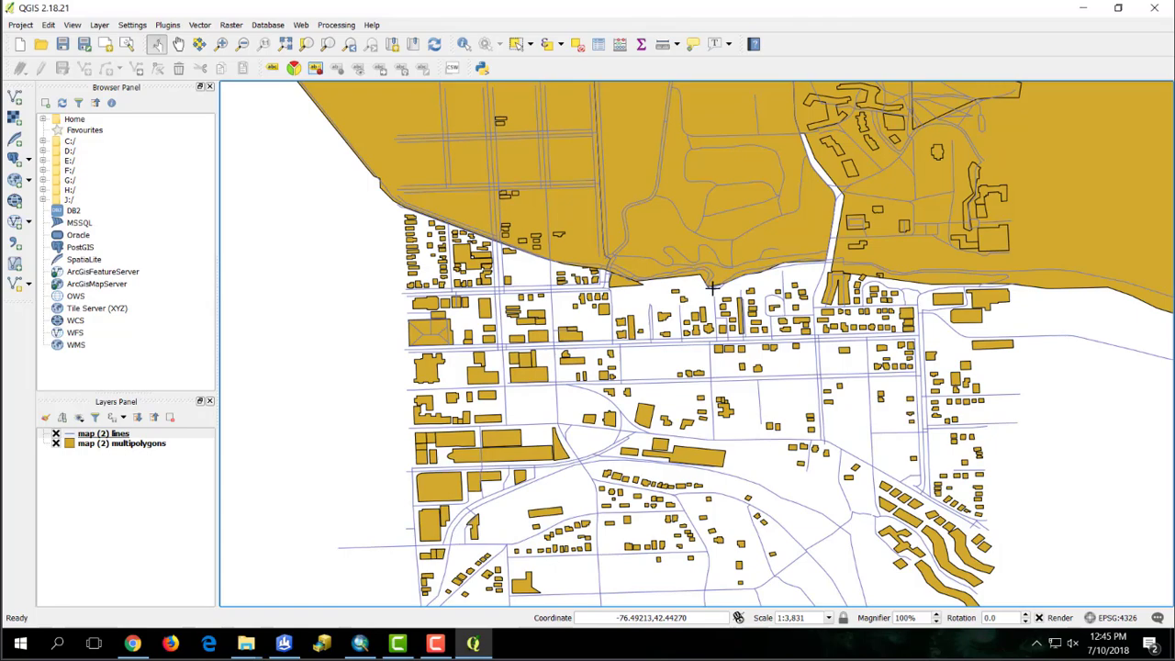
Step: Examine the extent and detail of the imported street lines and building polygons on the map canvas
scroll(714, 292, down, 3)
scroll(714, 292, up, 3)
scroll(714, 292, down, 2)
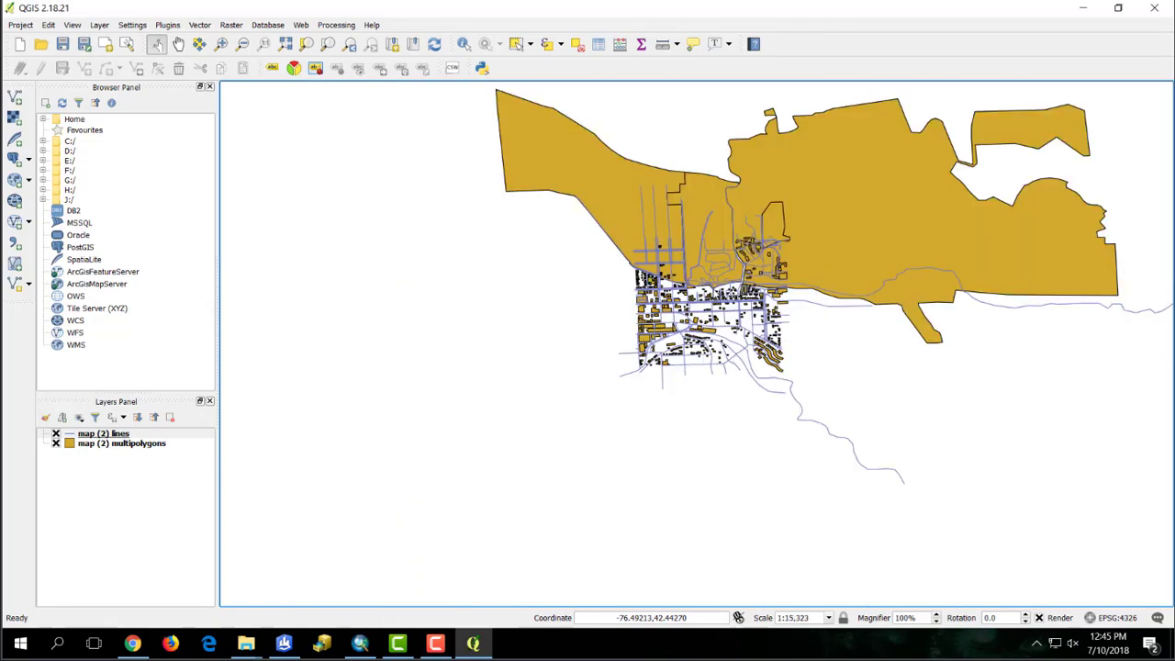
scroll(703, 276, up, 2)
scroll(703, 275, down, 2)
scroll(703, 276, up, 2)
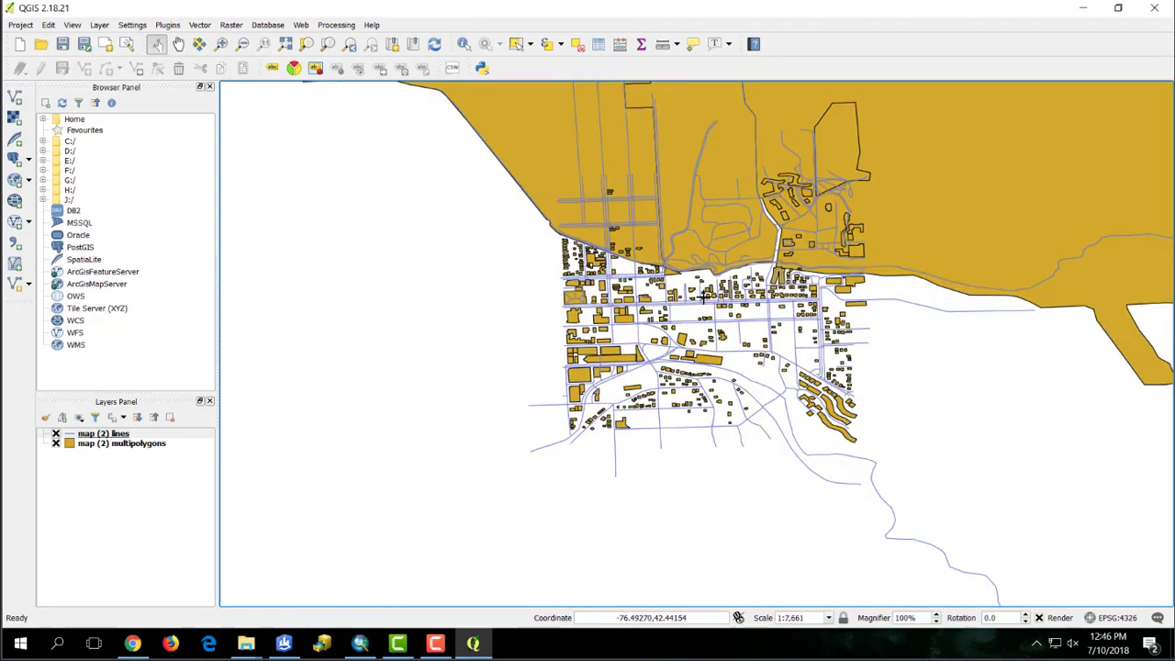
scroll(703, 275, down, 2)
scroll(674, 294, up, 2)
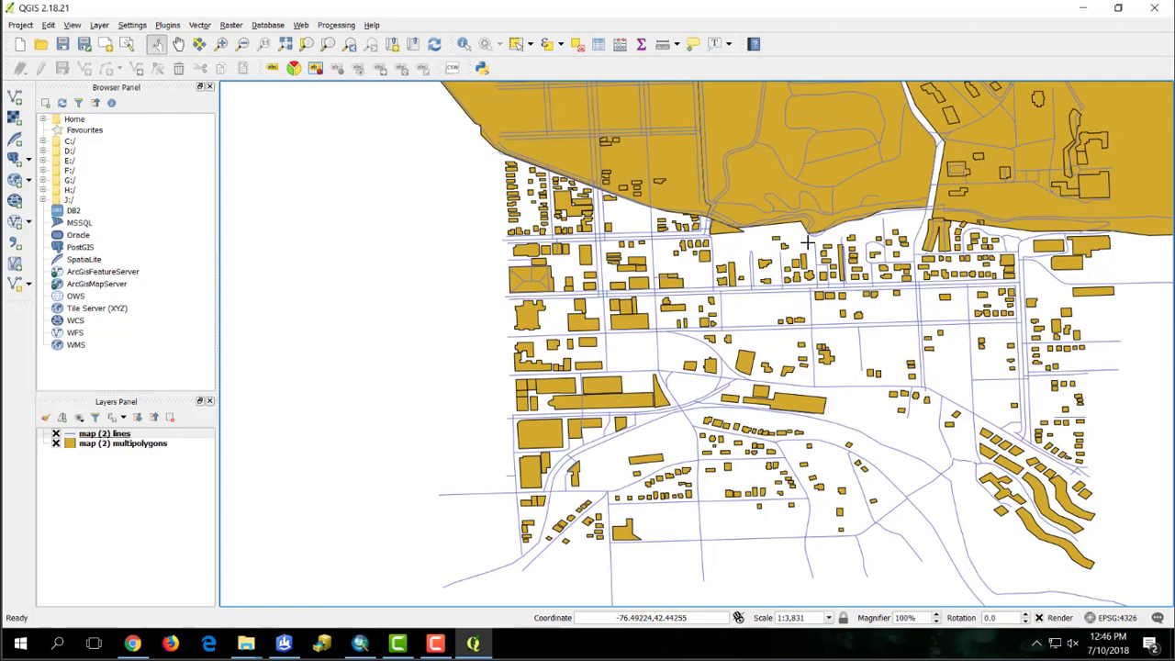
drag(854, 228, 619, 329)
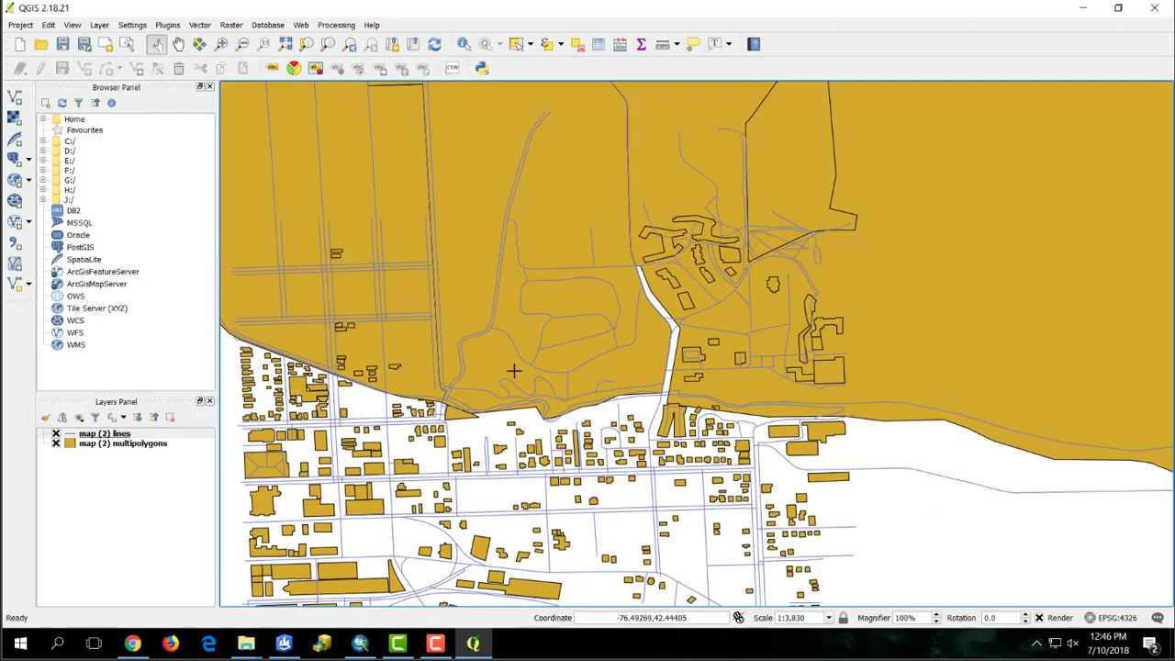
drag(513, 370, 726, 244)
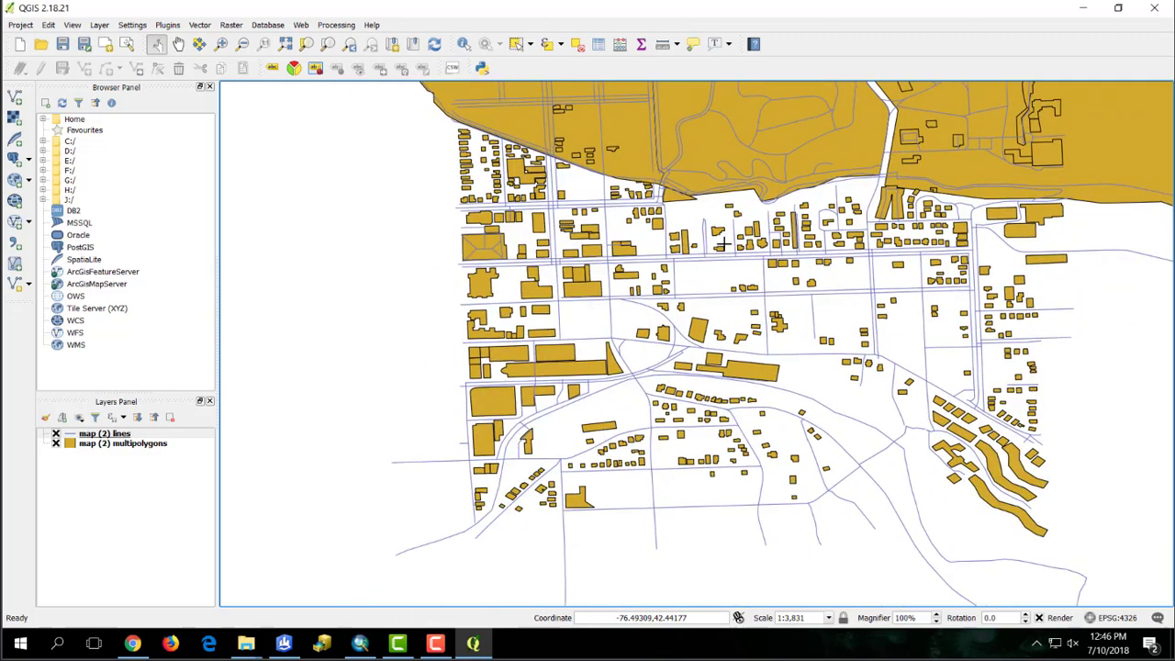
scroll(728, 272, down, 4)
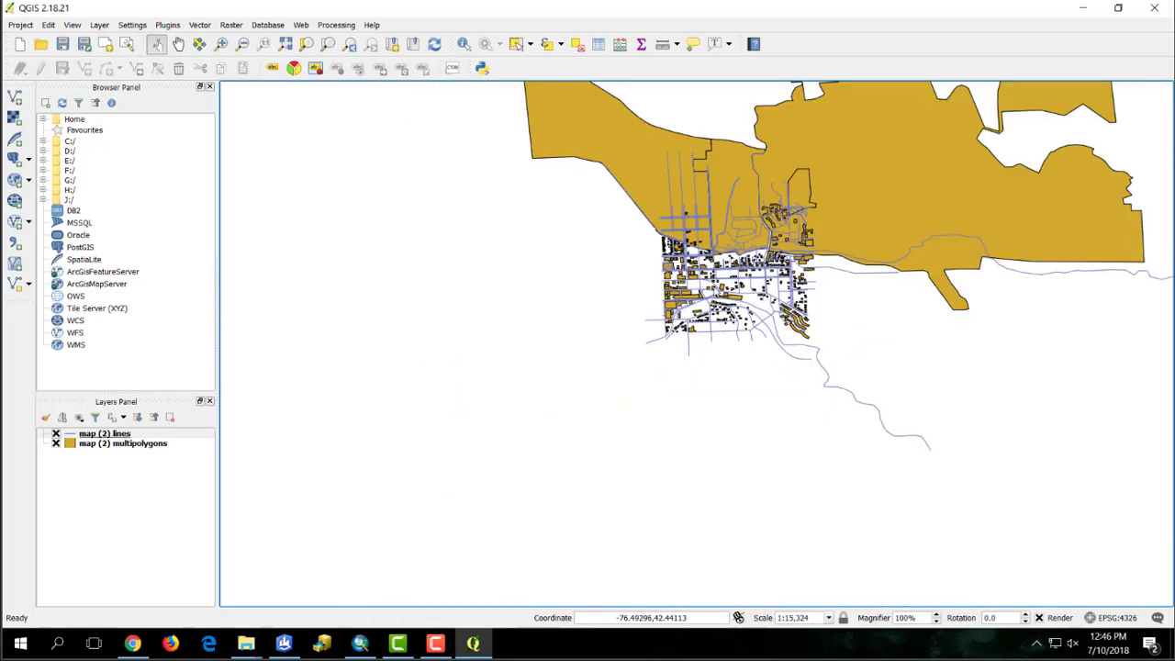
scroll(648, 330, up, 3)
scroll(648, 329, down, 1)
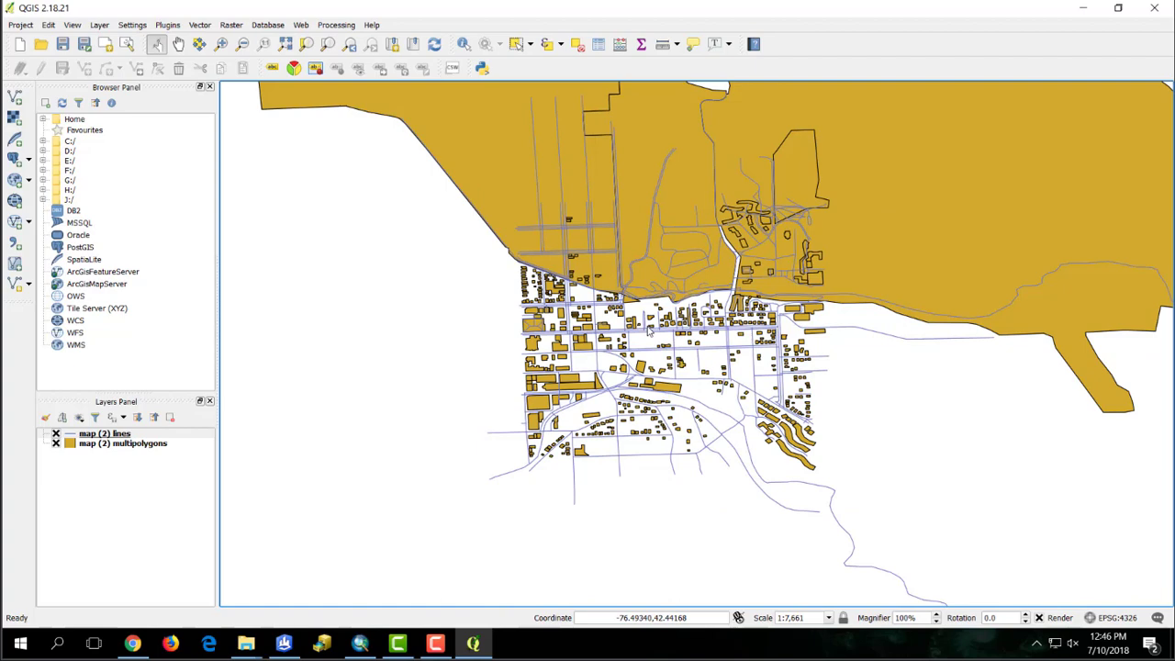
drag(648, 330, 628, 345)
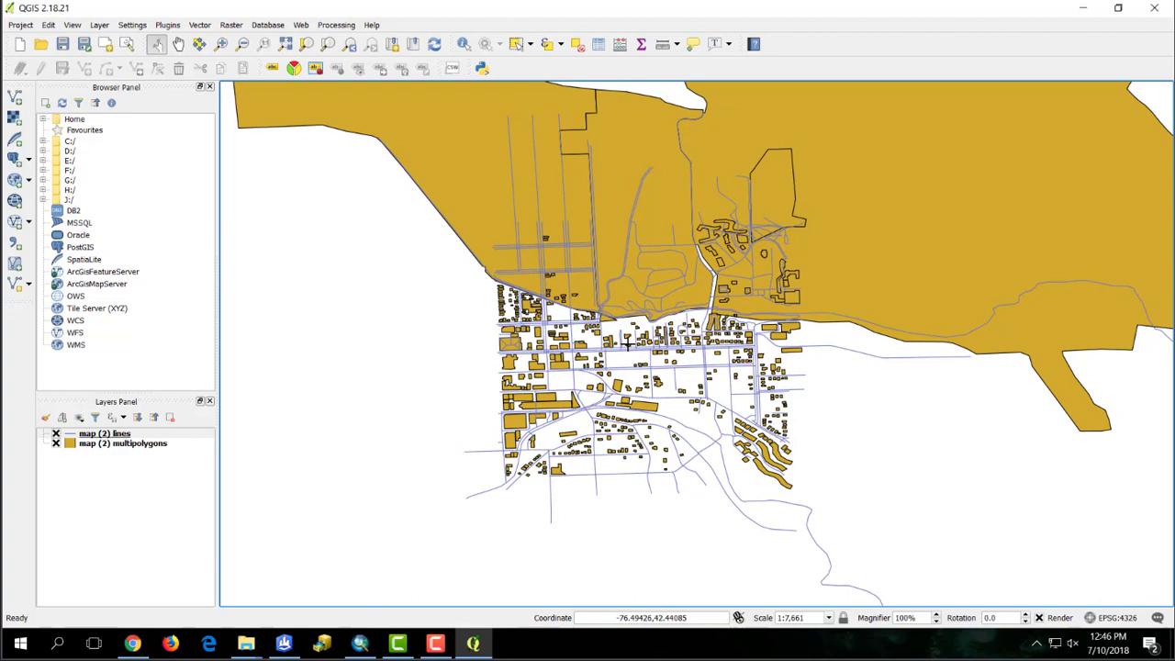
Step: Export the map (2) lines layer as the ESRI Shapefile Ithaca_Lines in C:\CETutorial and hide the original lines layer
click(168, 435)
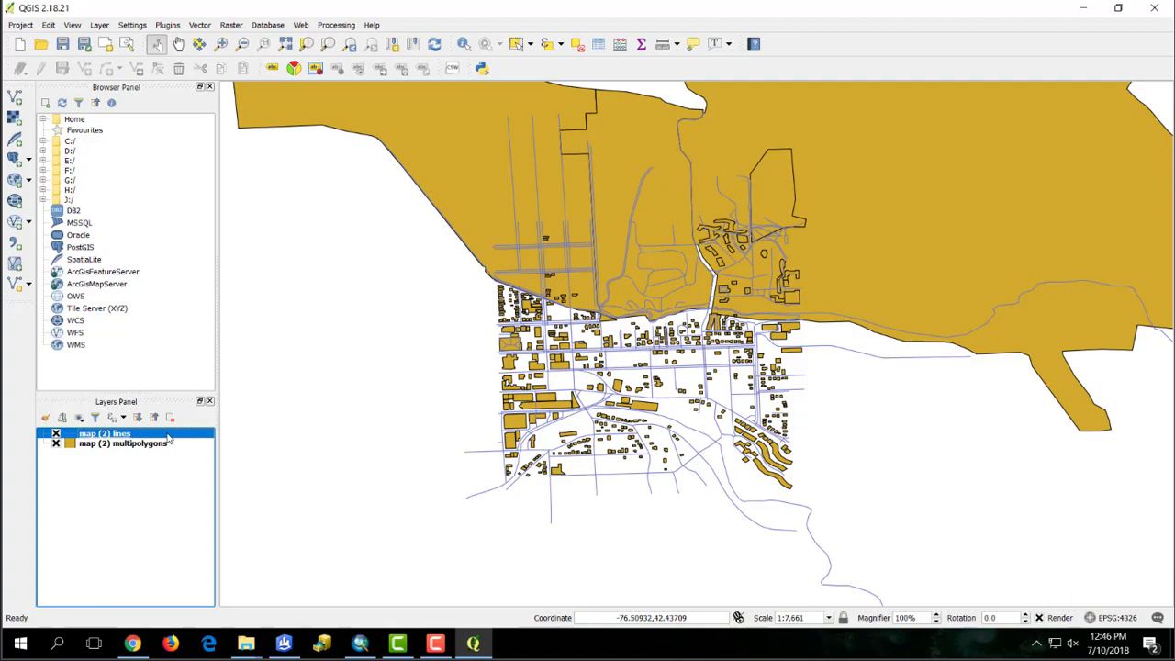
right_click(168, 437)
click(168, 464)
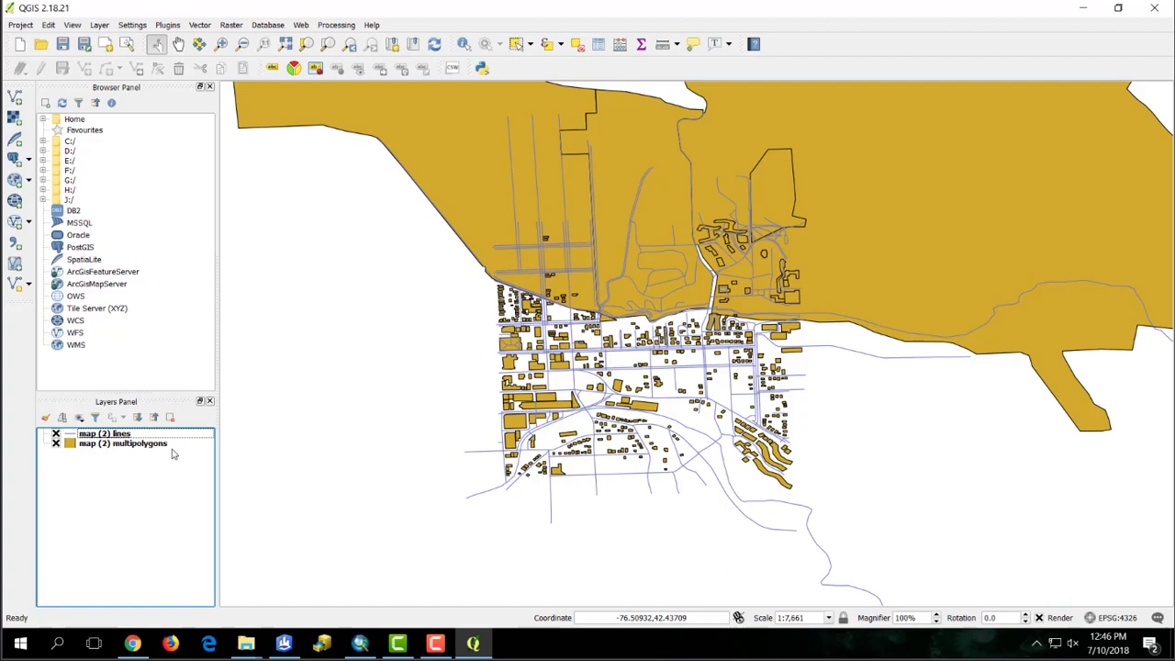
right_click(160, 435)
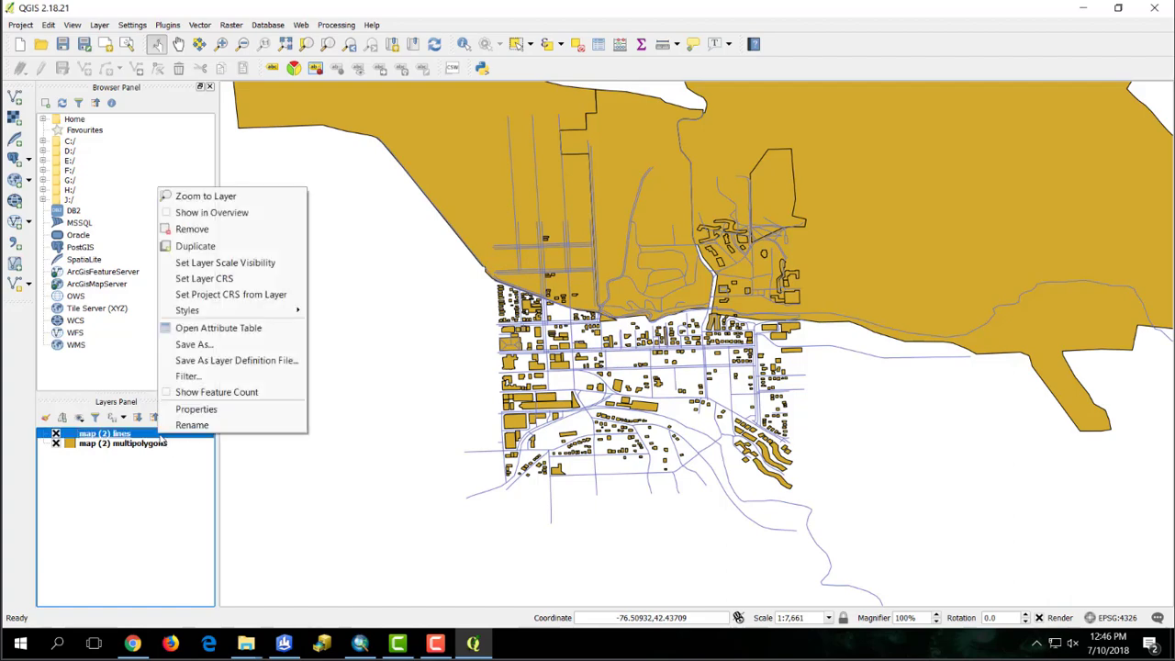
click(193, 344)
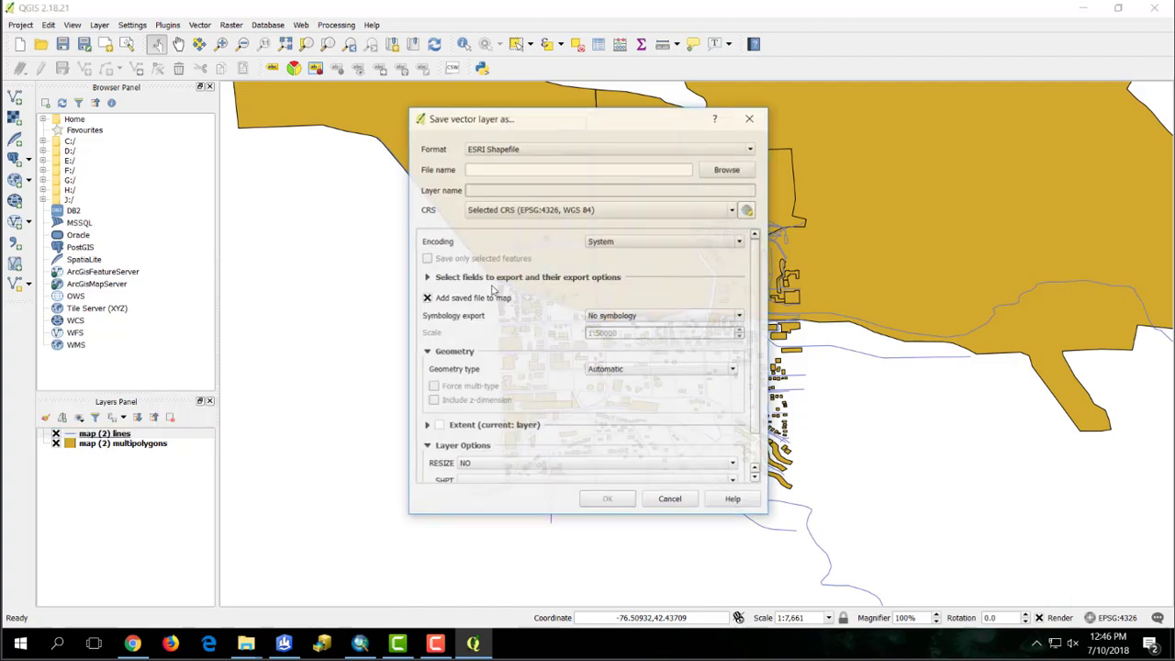
click(740, 172)
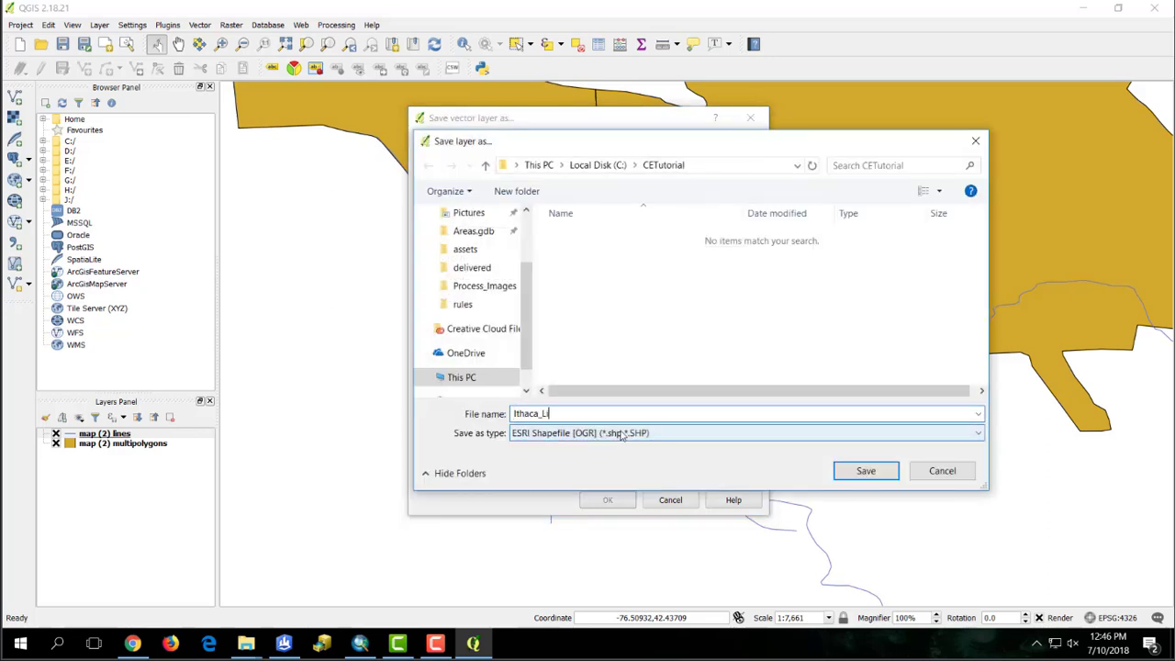
text(Ithaca_Lines)
key(Return)
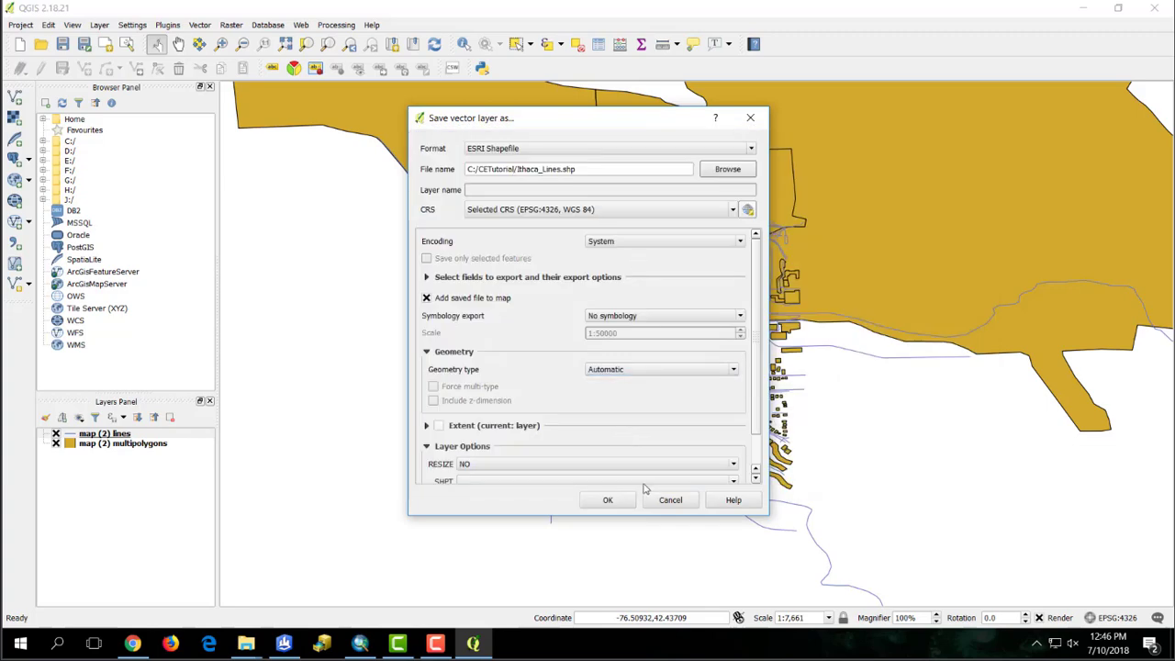
click(608, 500)
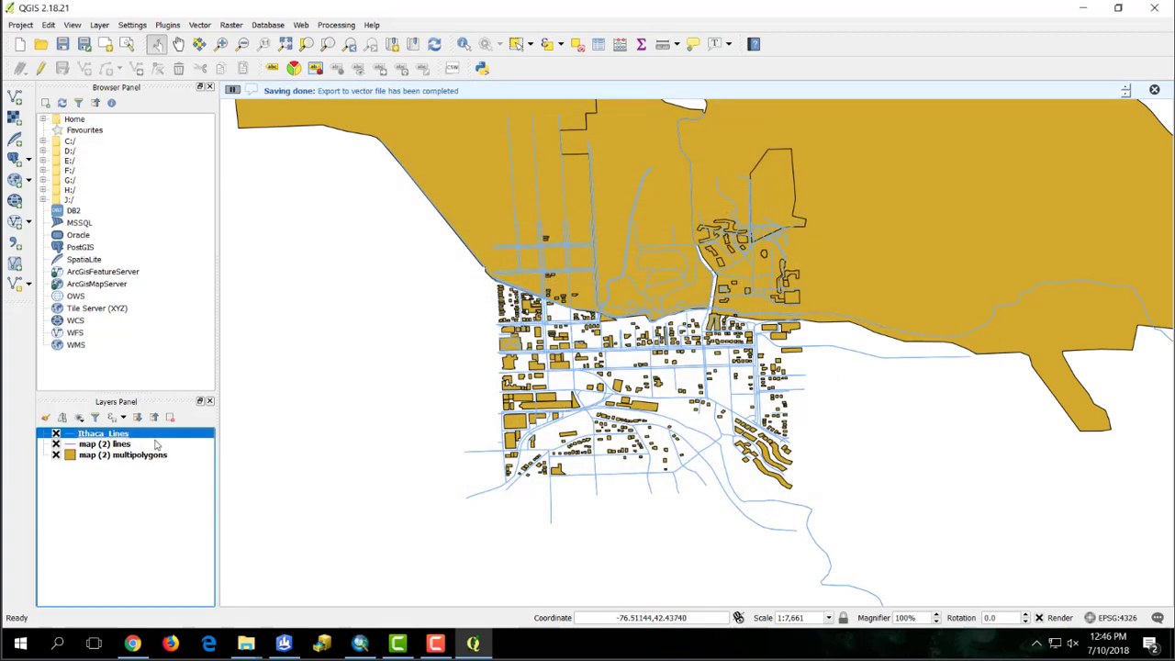
click(56, 443)
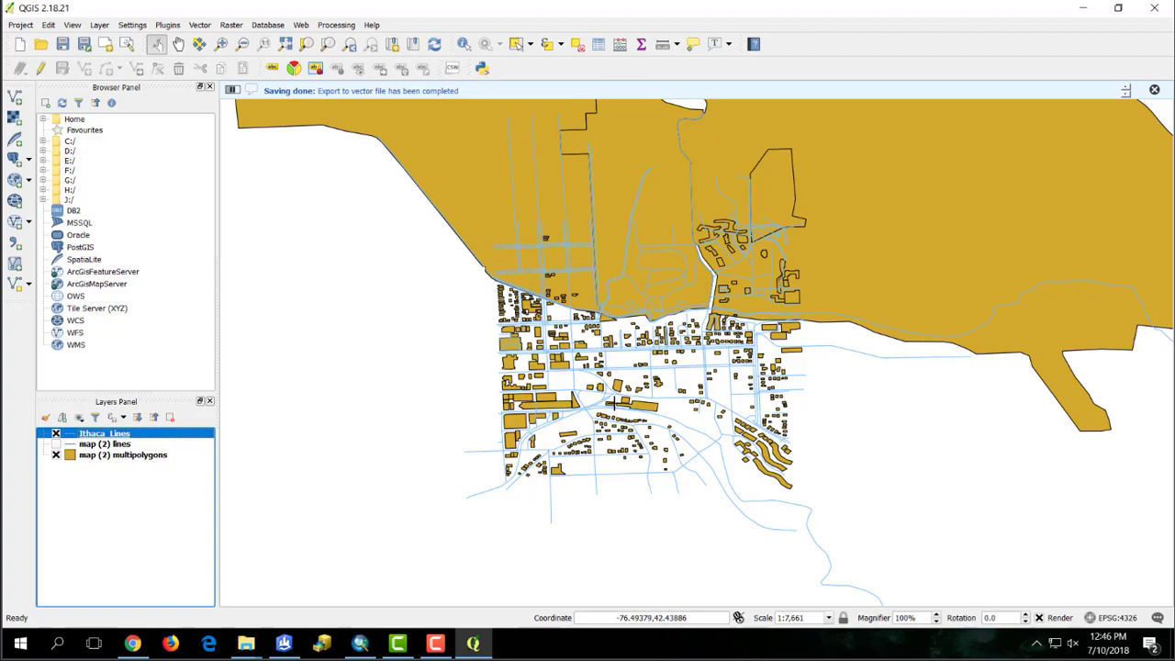
Step: Export the map (2) multipolygons layer as the ESRI Shapefile Ithaca_Polygons in C:\CETutorial and hide the original multipolygons layer
right_click(129, 458)
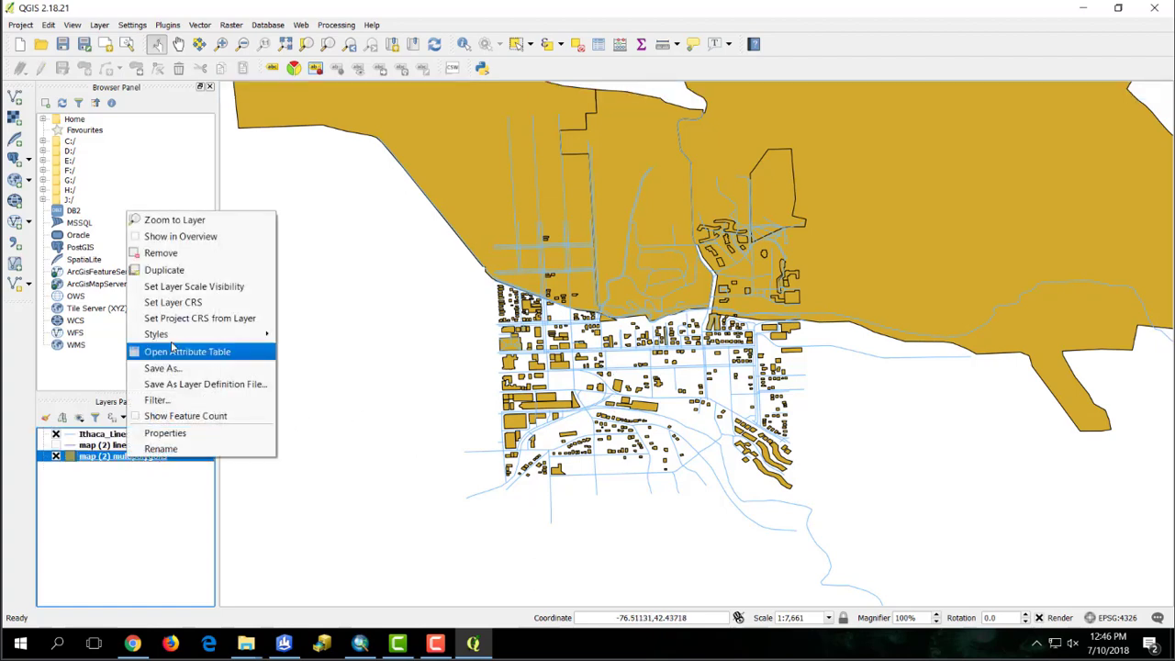
click(162, 368)
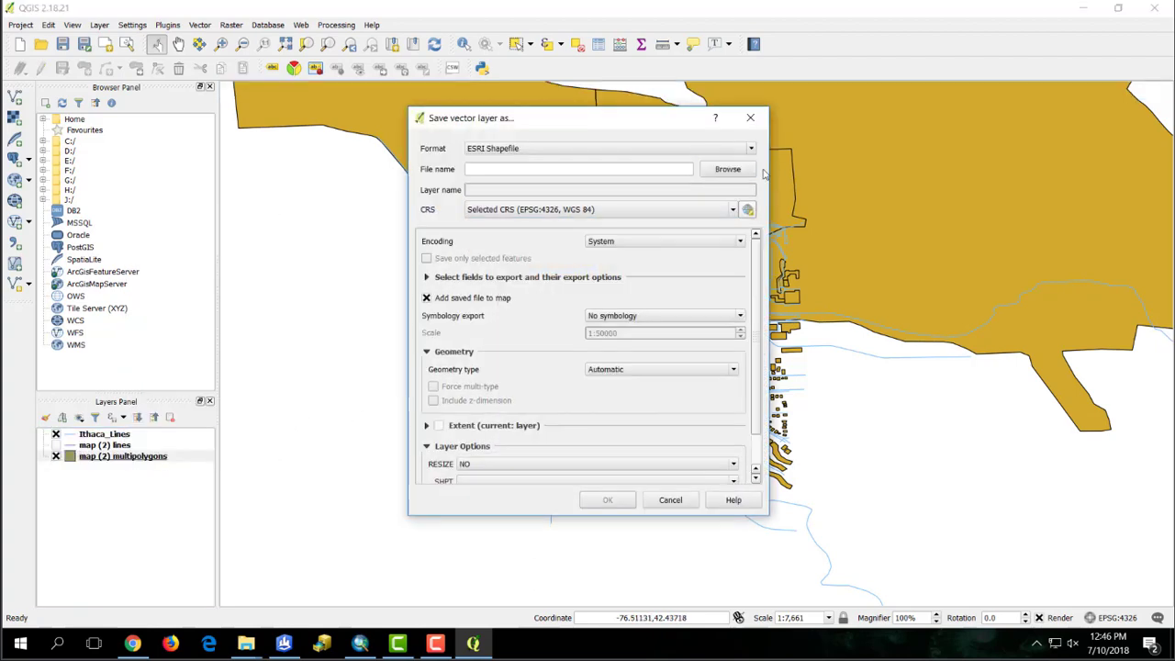
click(727, 168)
text(Ithaca)
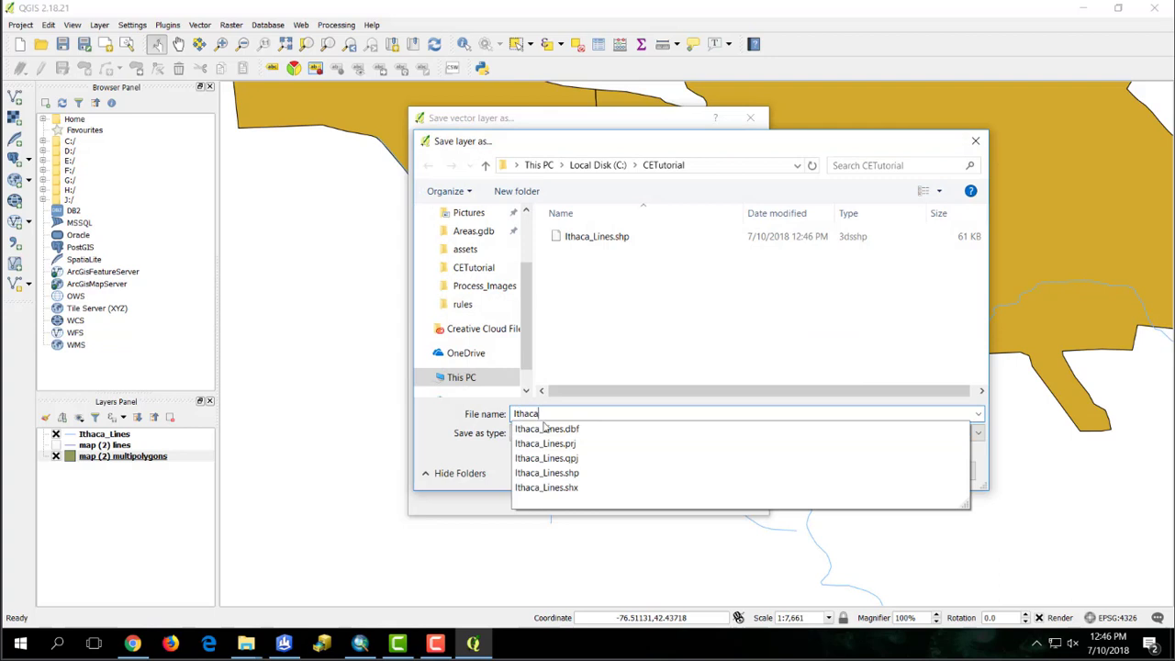
text(_Polygonms)
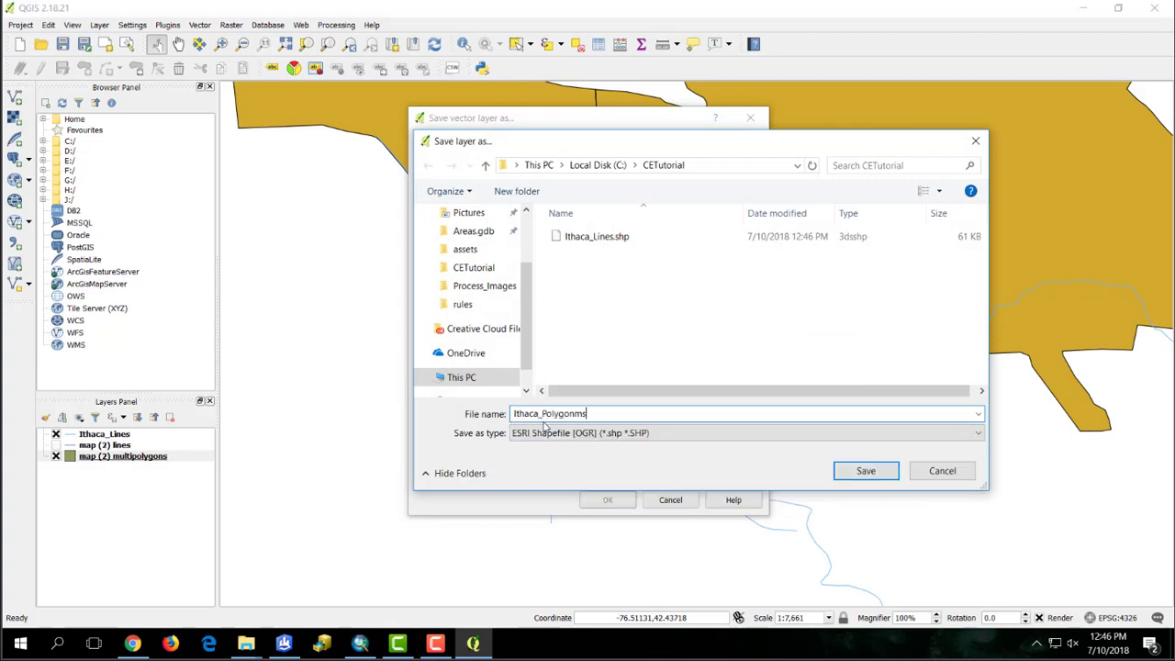
key(Return)
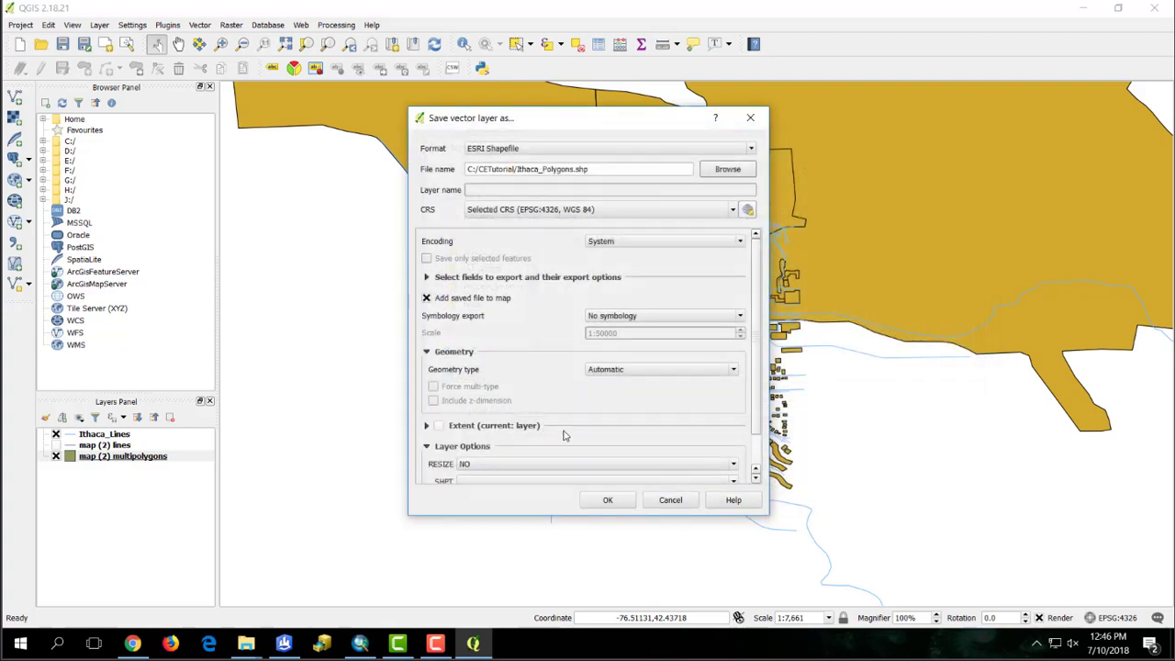
click(606, 499)
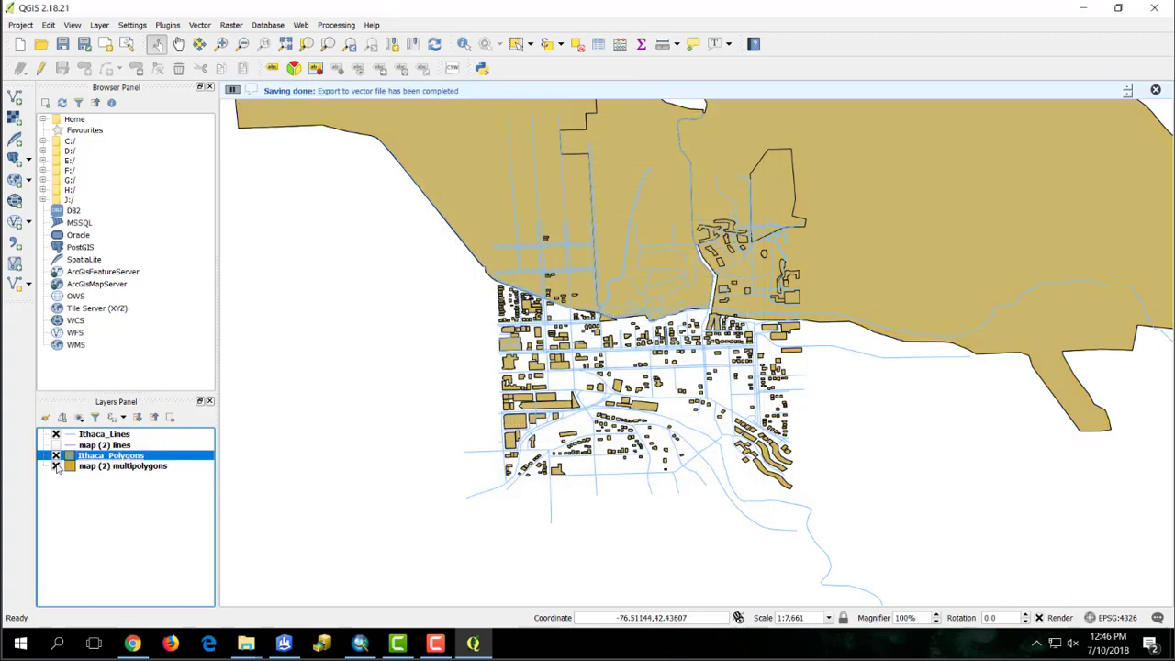
click(55, 466)
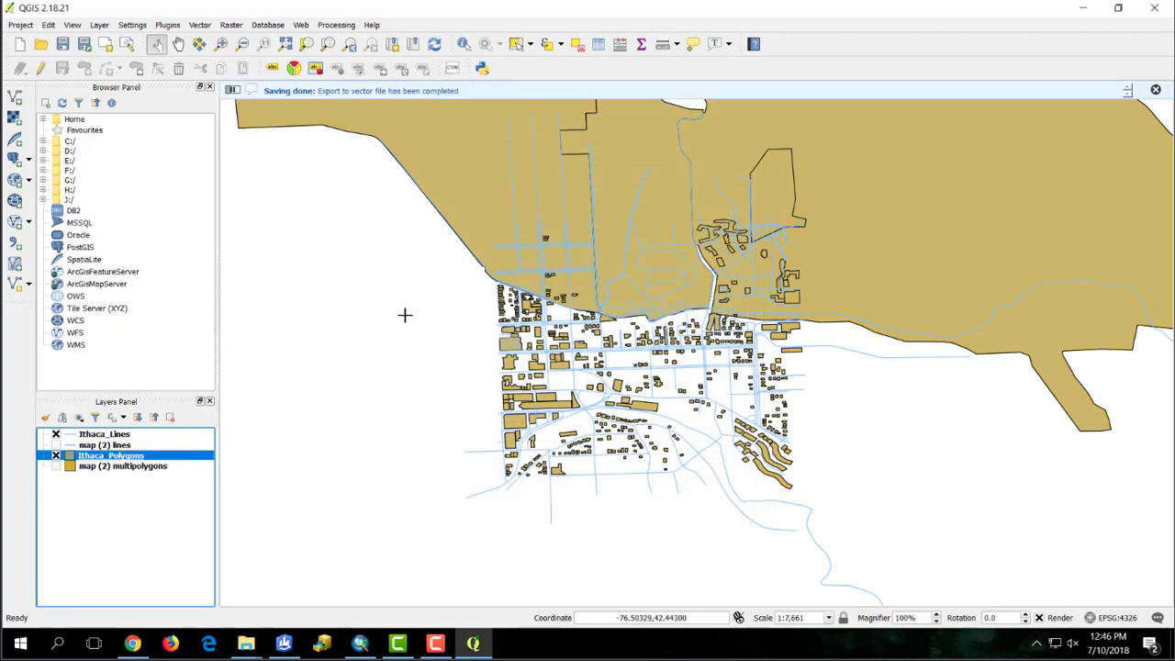
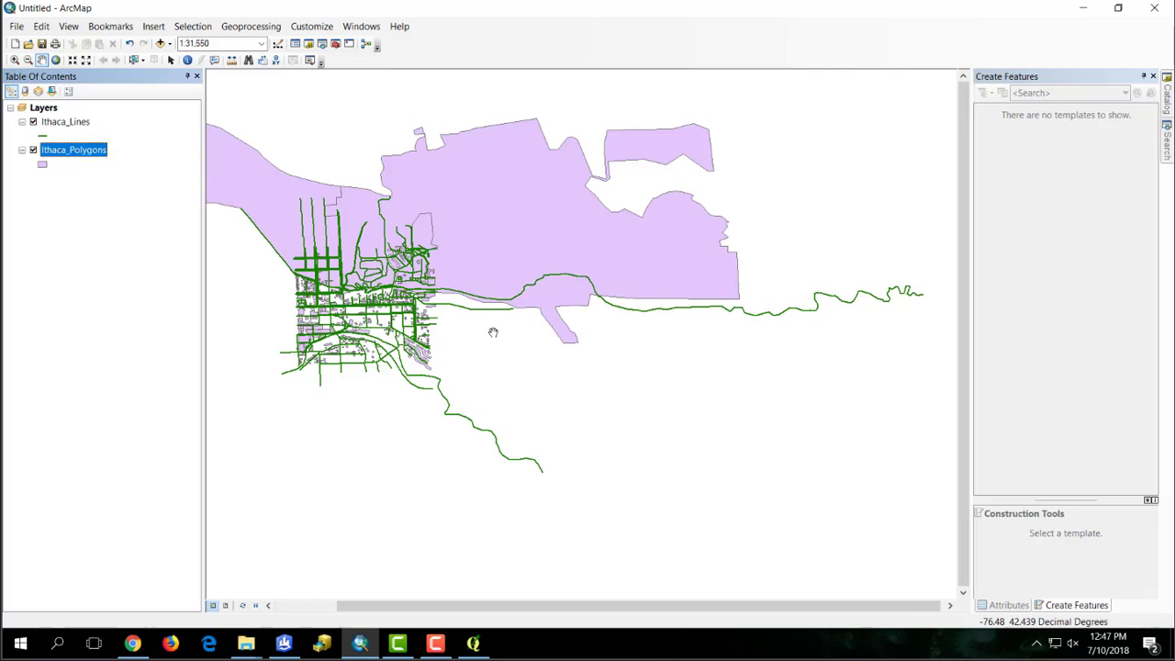
Step: Add u27elu.dem from the CETutorial folder to the ArcMap map, building its pyramids with Nearest Neighbor resampling
scroll(523, 332, up, 3)
scroll(459, 262, up, 2)
scroll(457, 262, down, 5)
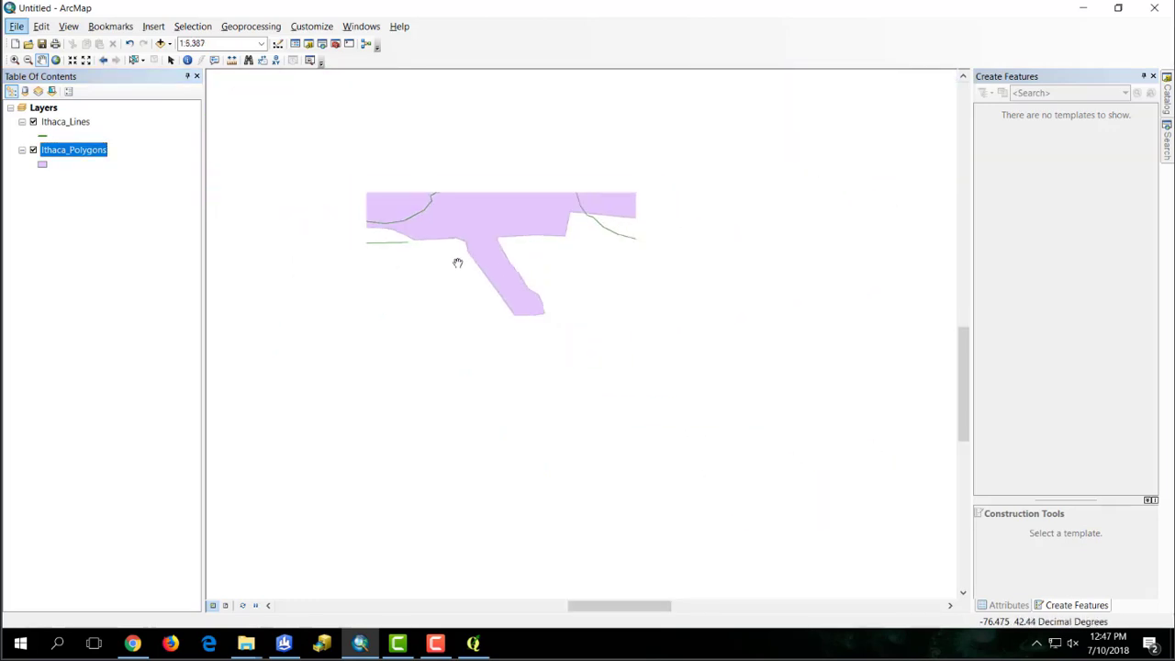
scroll(531, 303, up, 3)
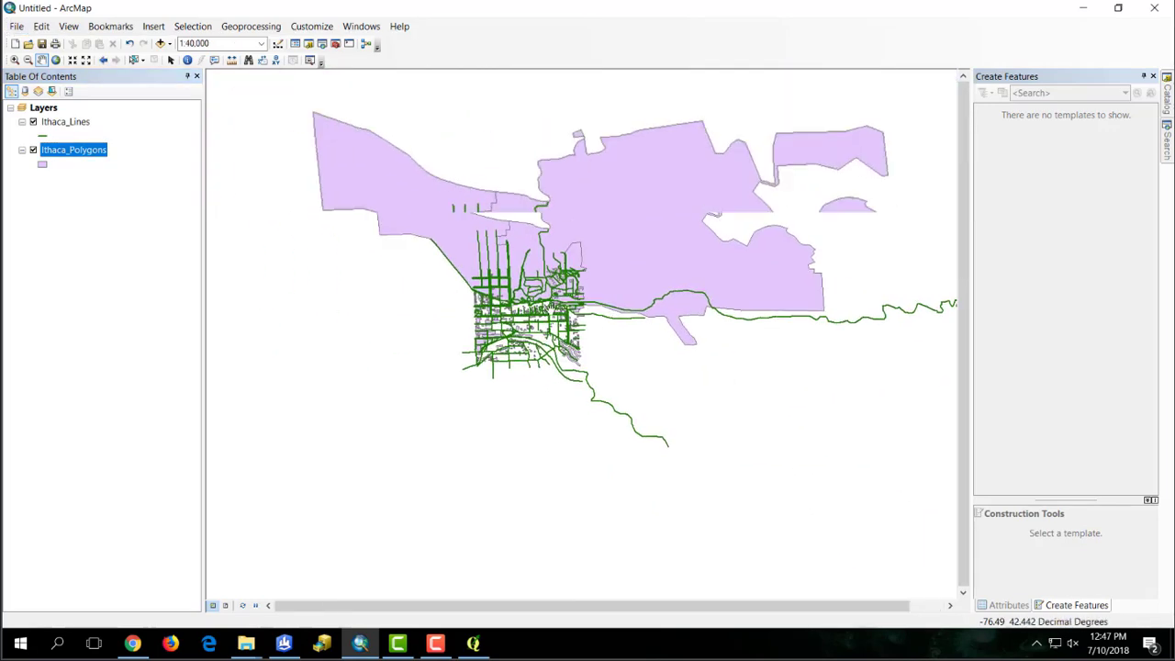
scroll(531, 303, down, 1)
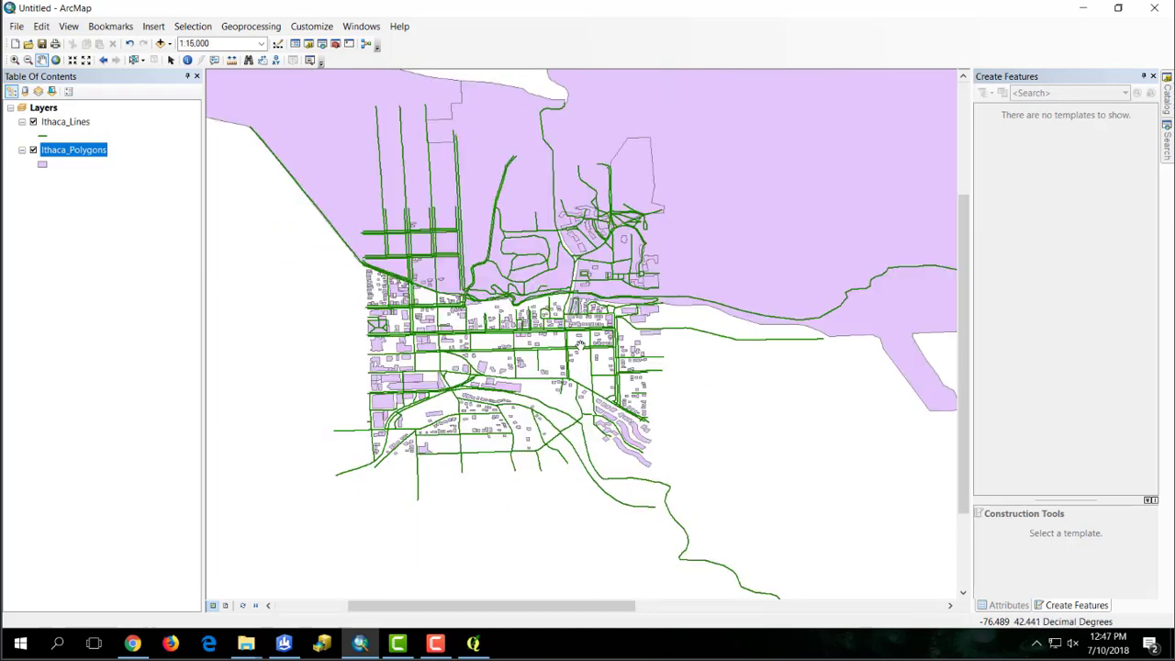
mouse_move(1168, 92)
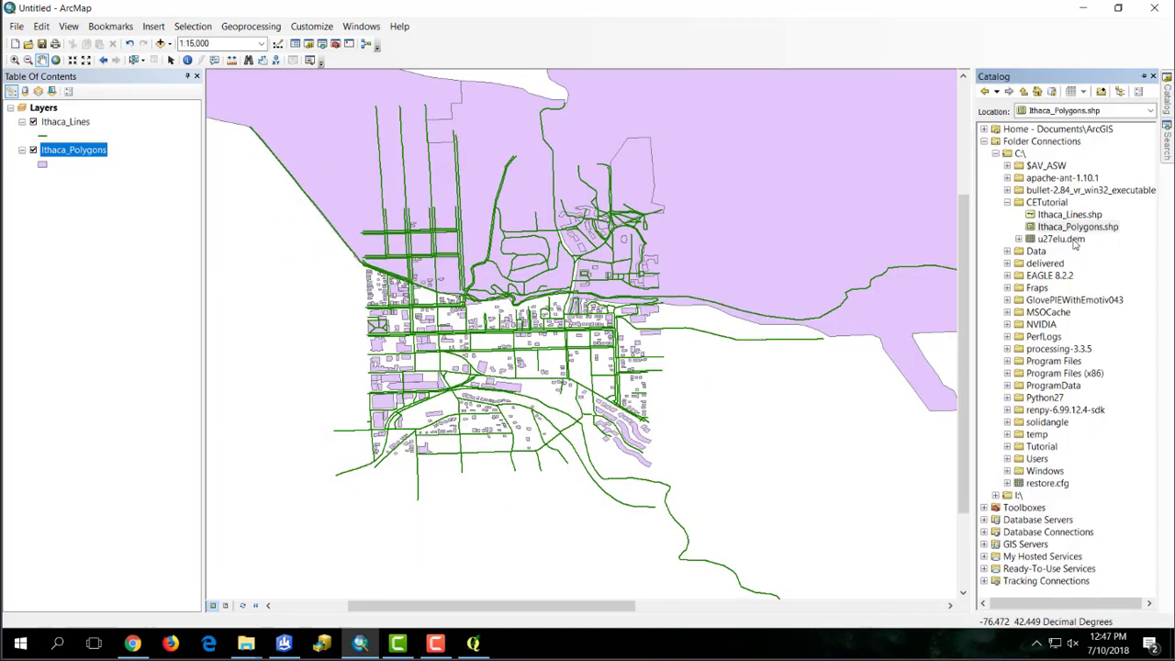
drag(1074, 241, 742, 433)
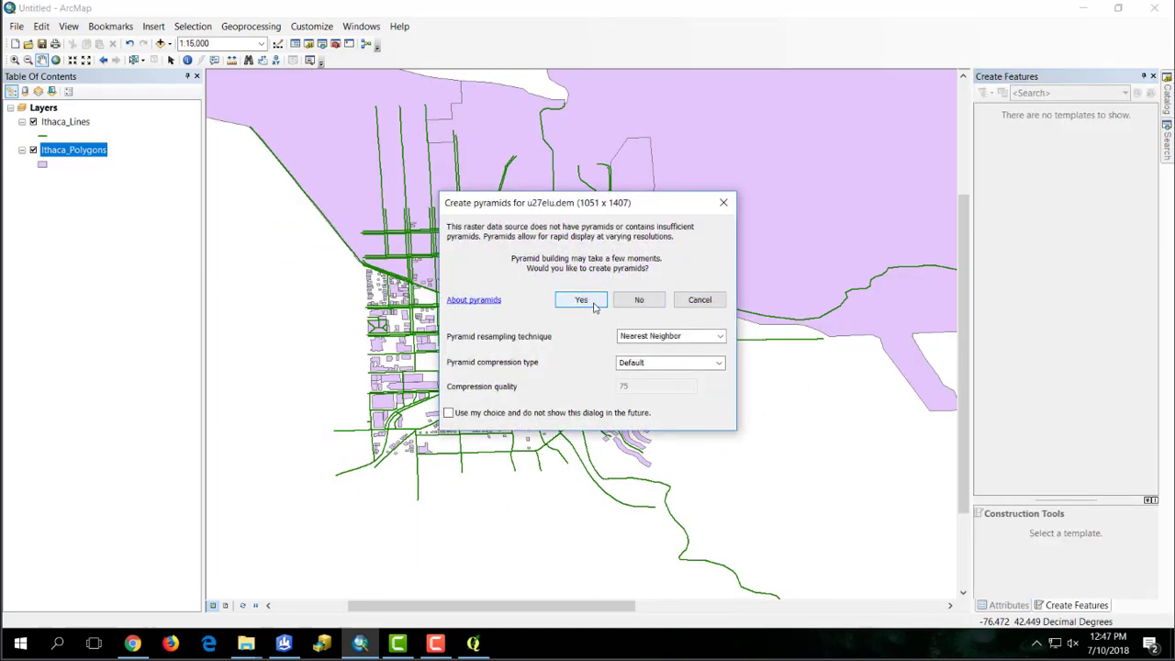
click(594, 306)
click(707, 451)
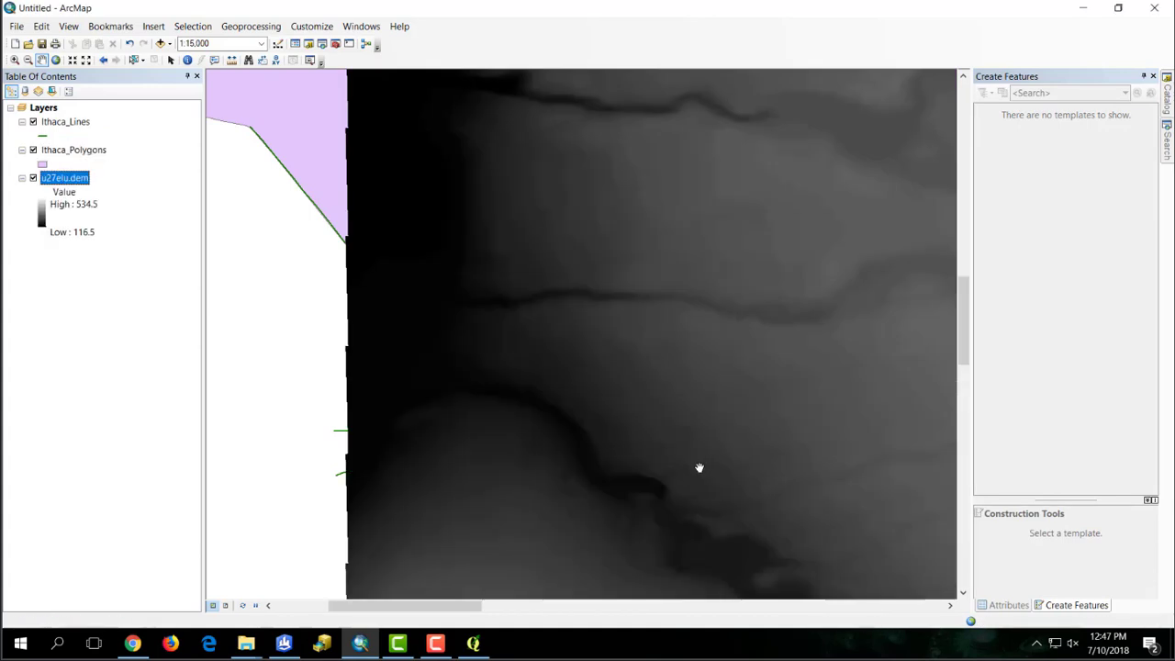
scroll(531, 301, down, 3)
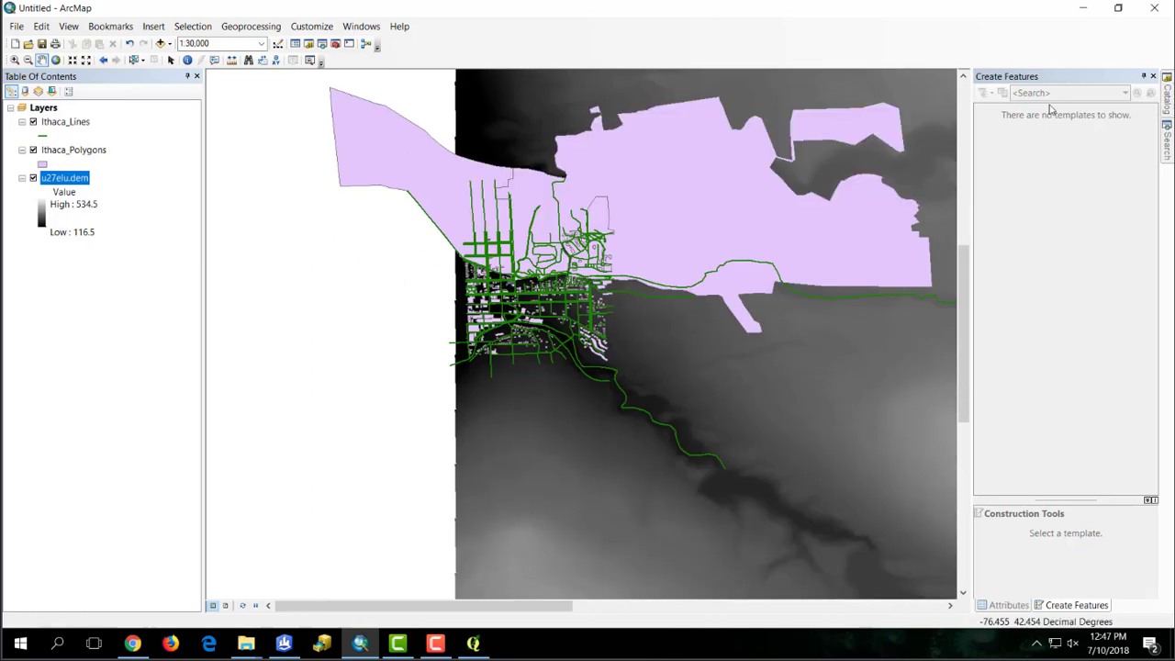
Step: Create a file geodatabase in the CETutorial folder and name it Import_To_CityEngine
click(1169, 96)
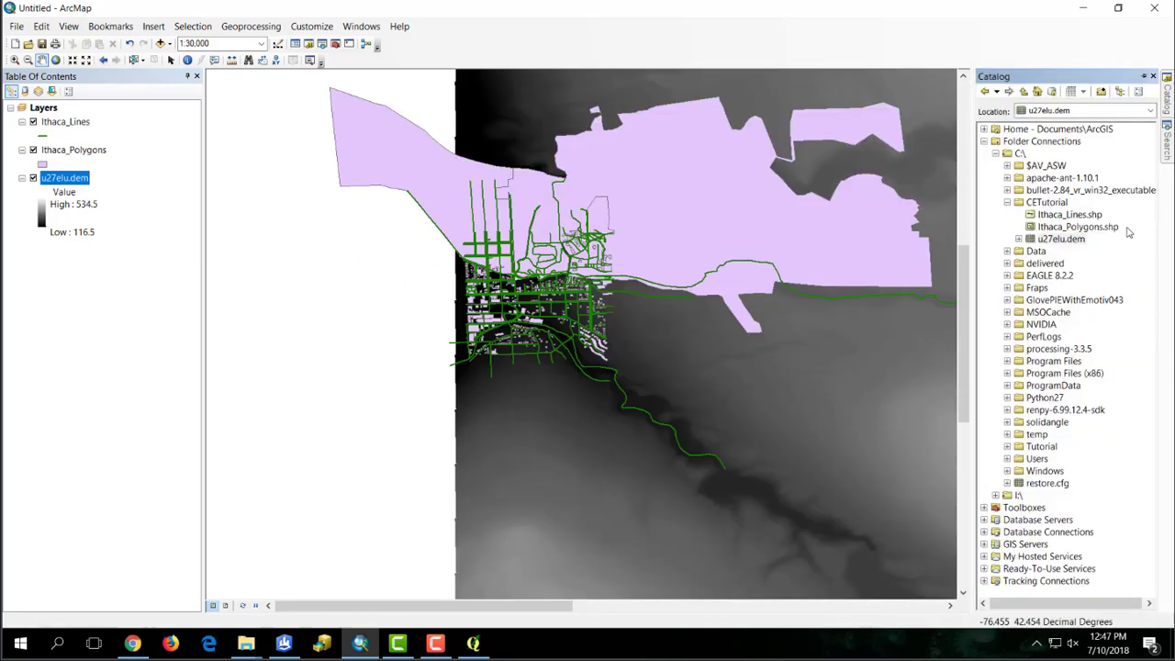
right_click(1044, 205)
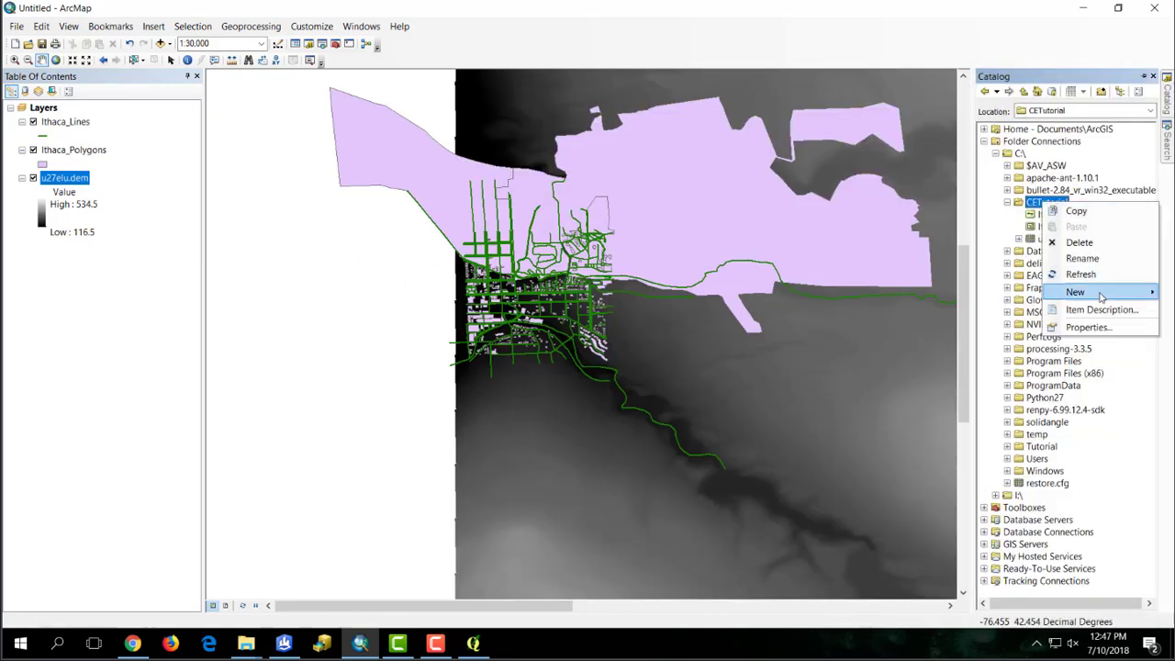
mouse_move(1088, 292)
right_click(1039, 204)
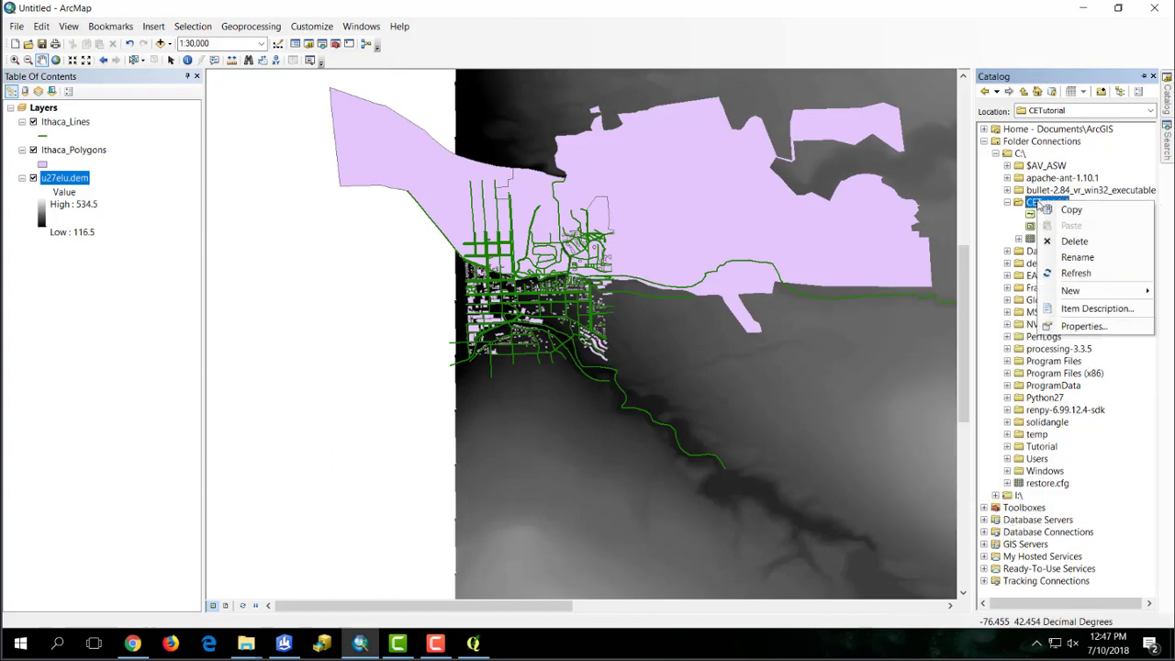
mouse_move(1070, 290)
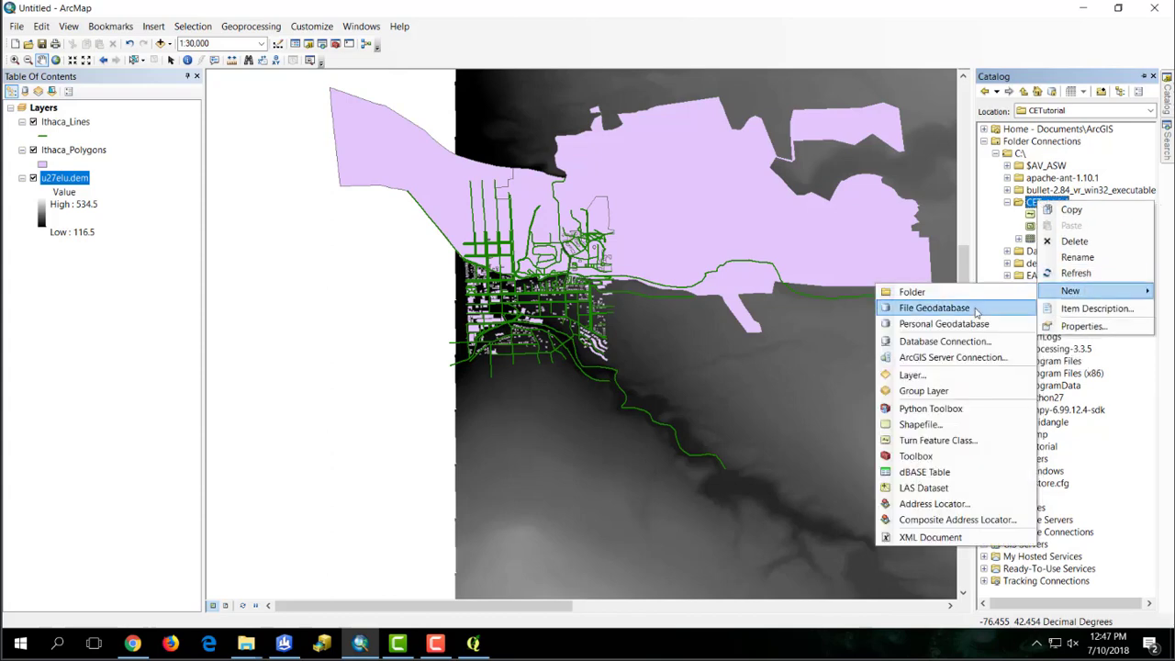
click(982, 309)
right_click(1072, 215)
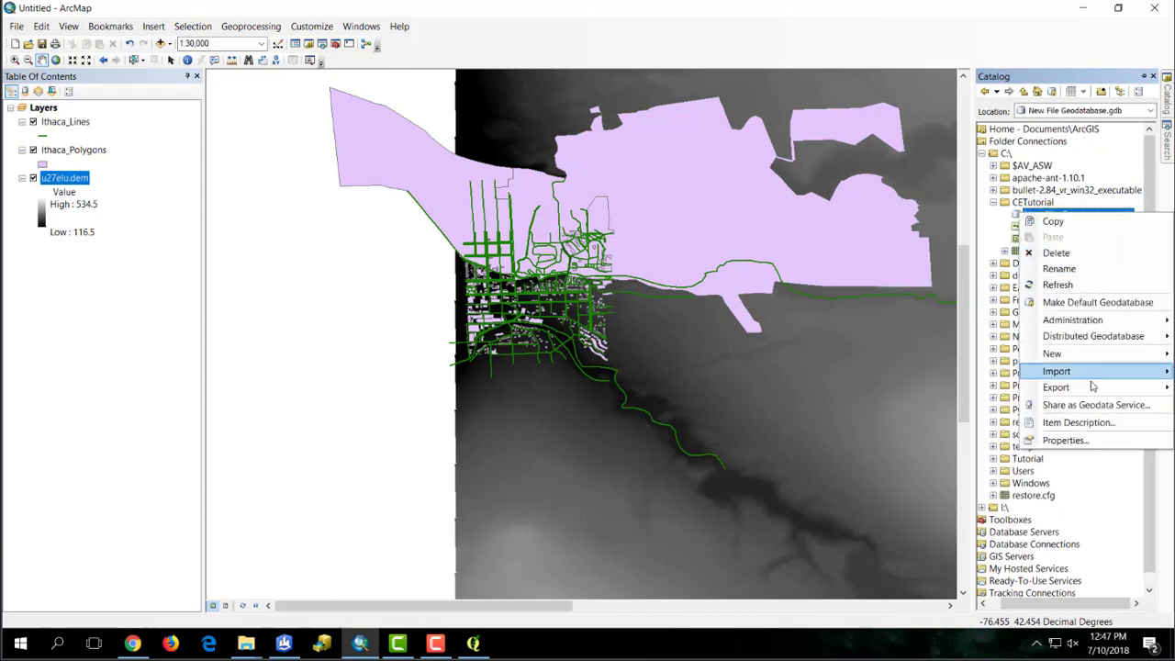
click(1089, 270)
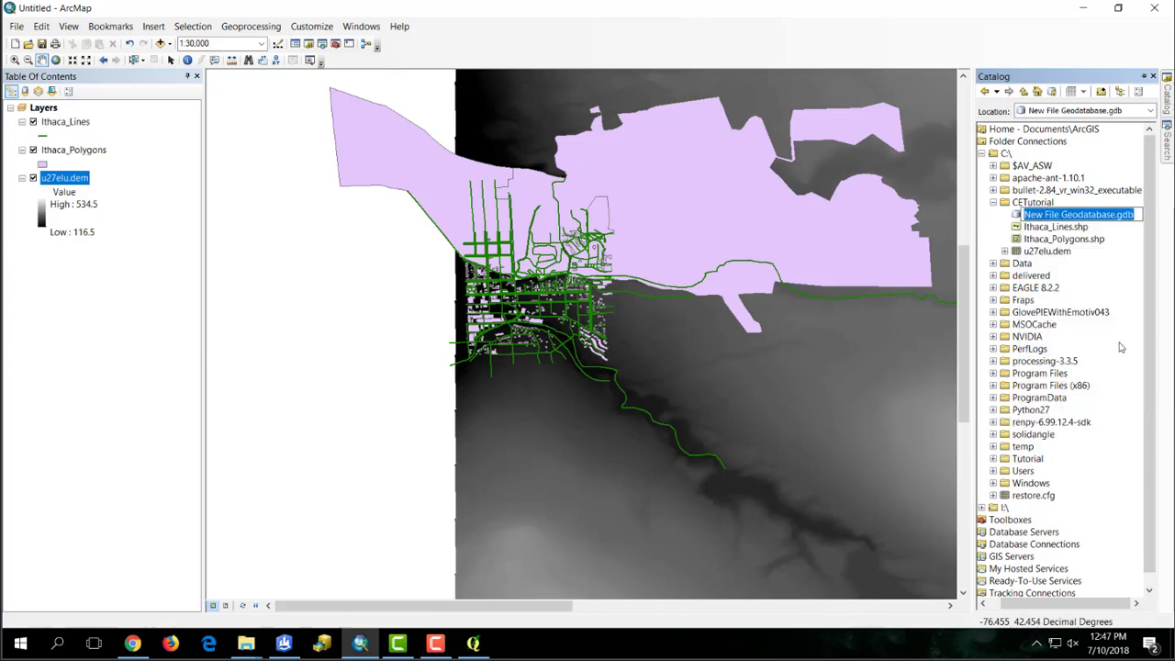
text(Import)
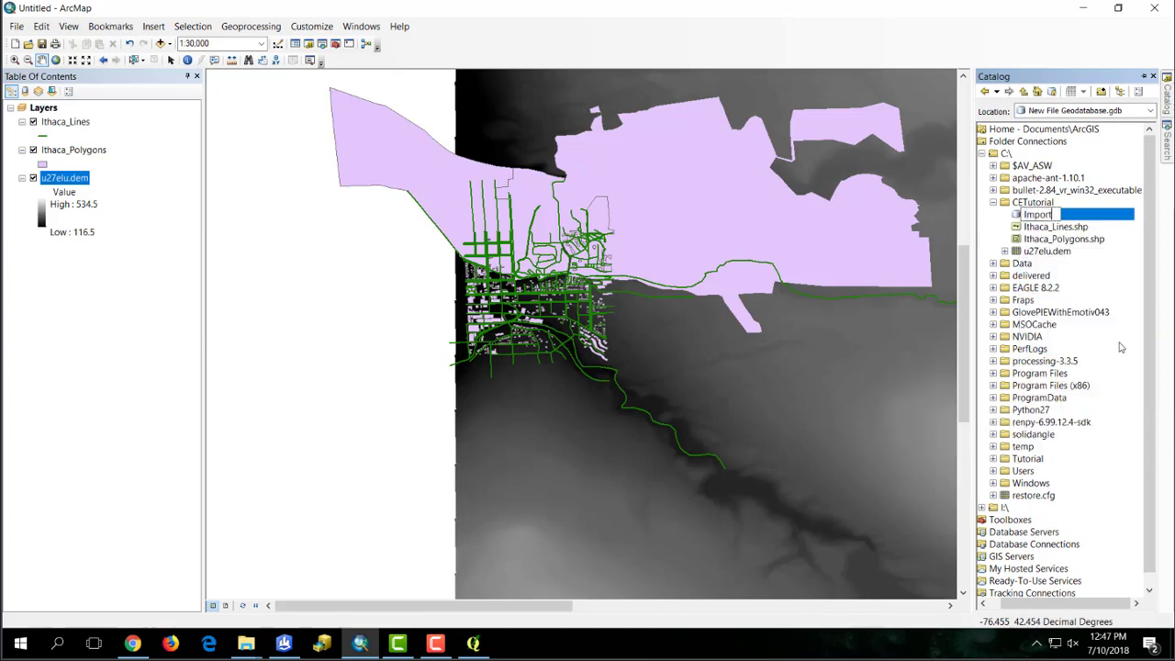
text(_To_CityEngine)
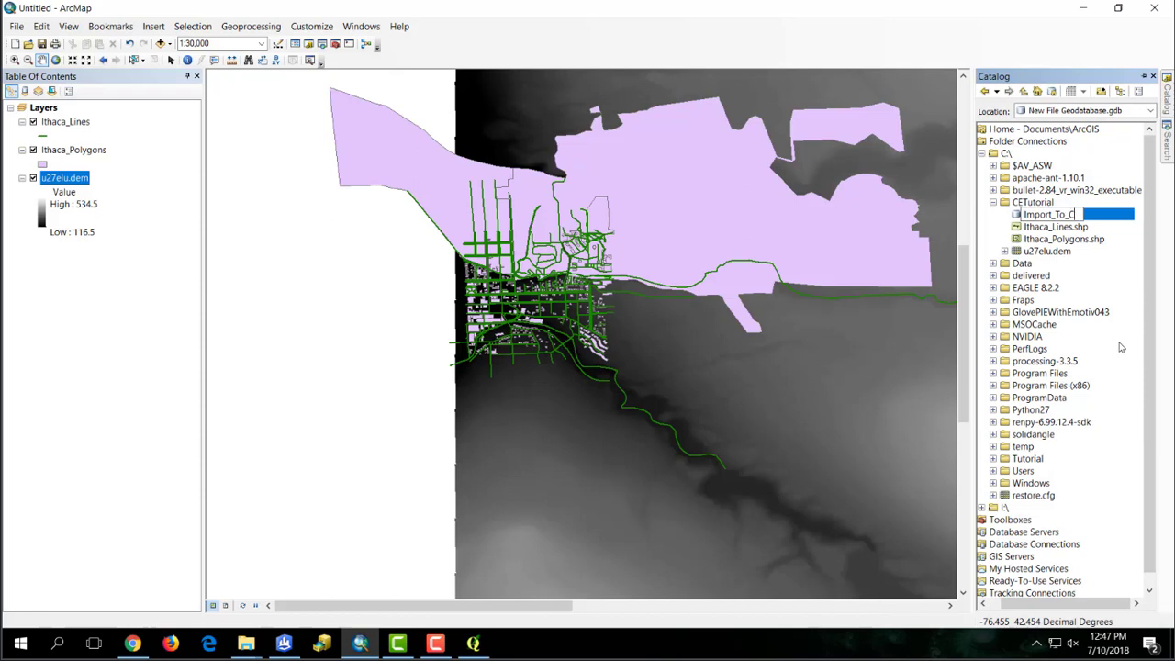
key(Return)
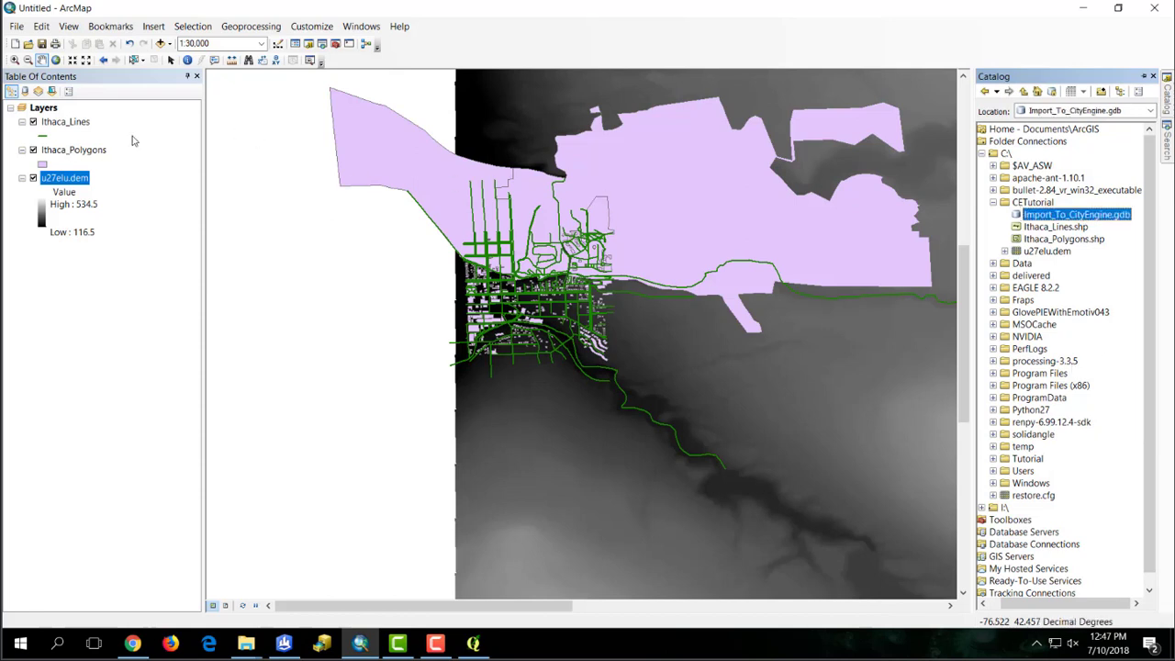
Step: Start exporting all features of the Ithaca_Lines layer and set the CETutorial folder as the output location
click(57, 123)
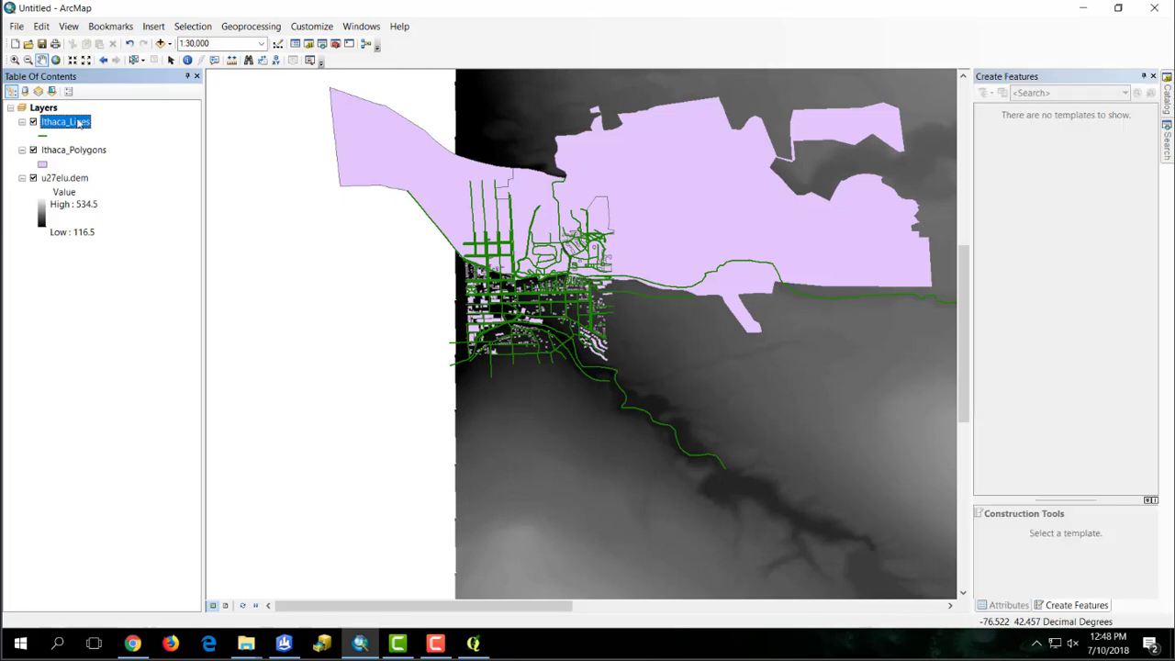
click(1166, 99)
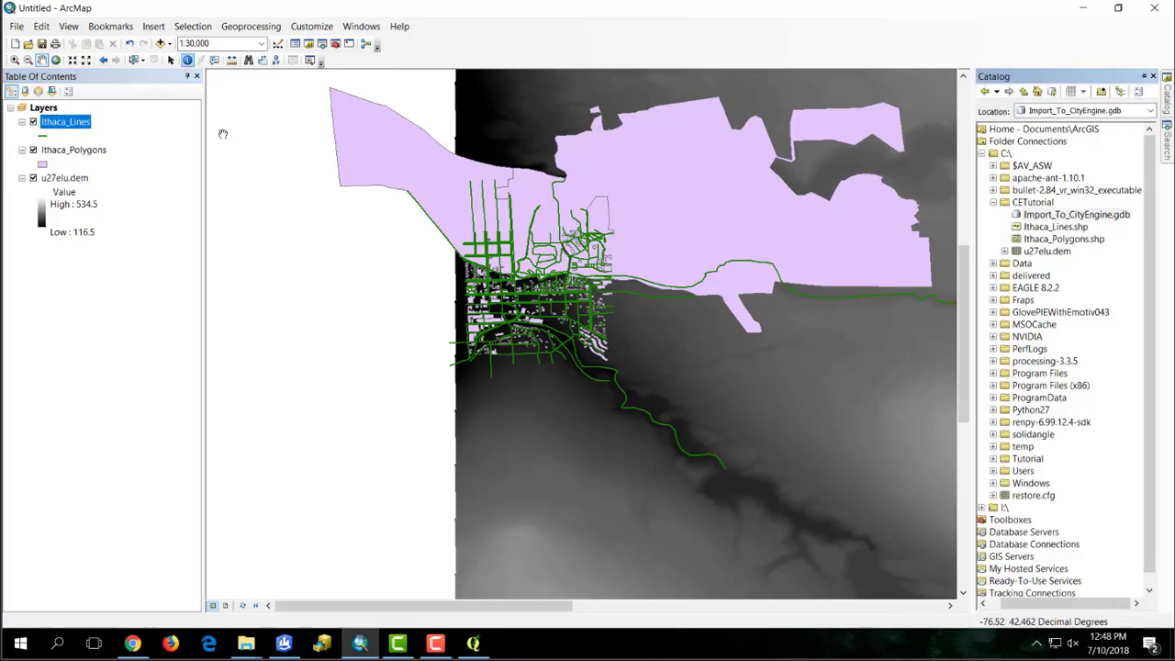
right_click(82, 129)
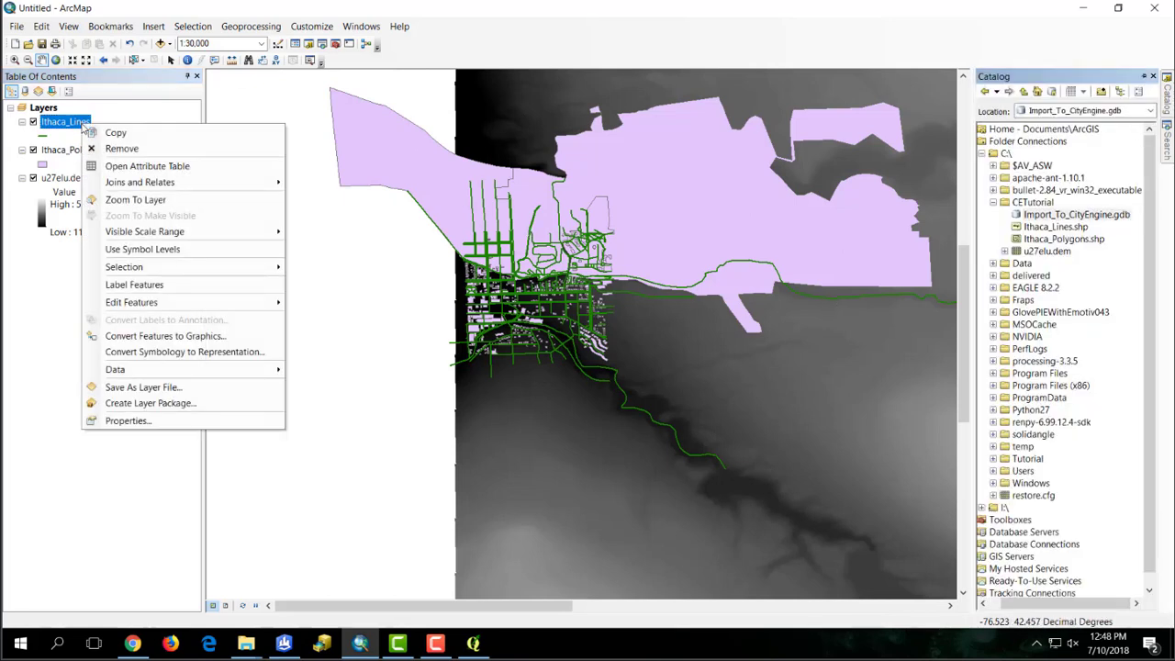
mouse_move(177, 265)
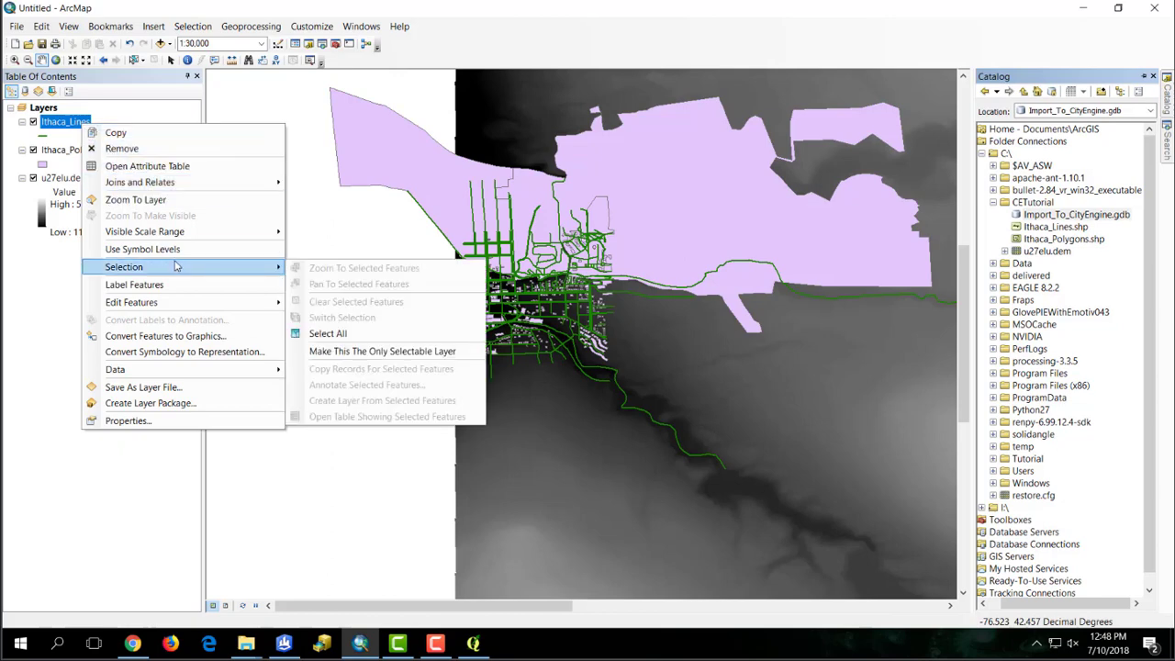
mouse_move(166, 369)
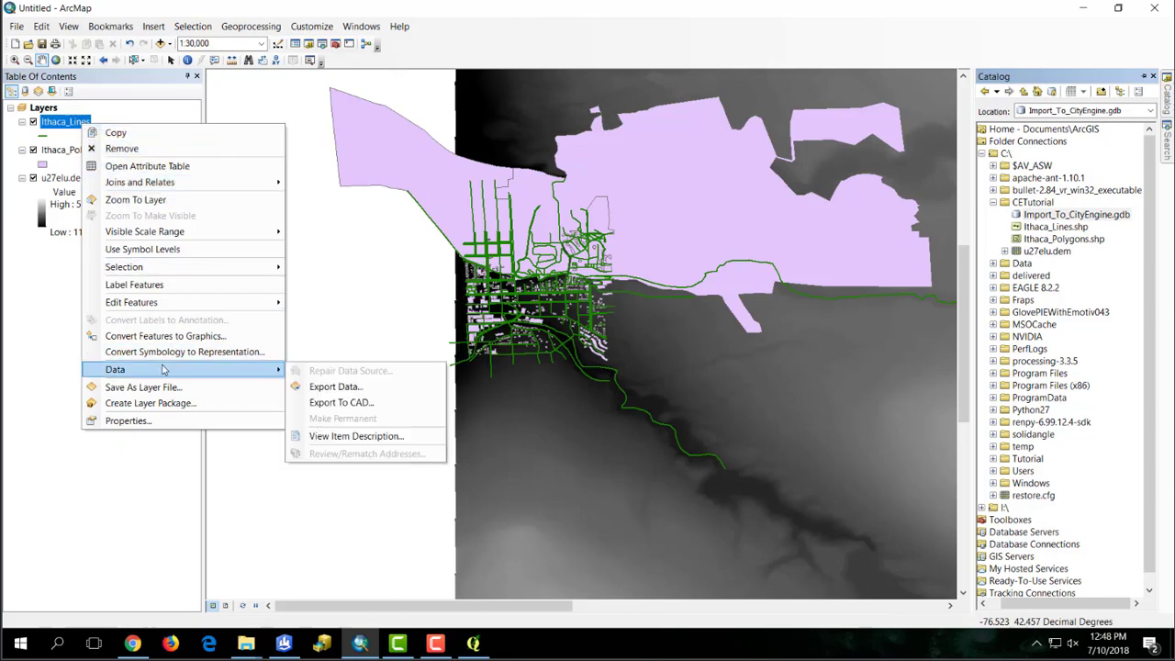
click(359, 388)
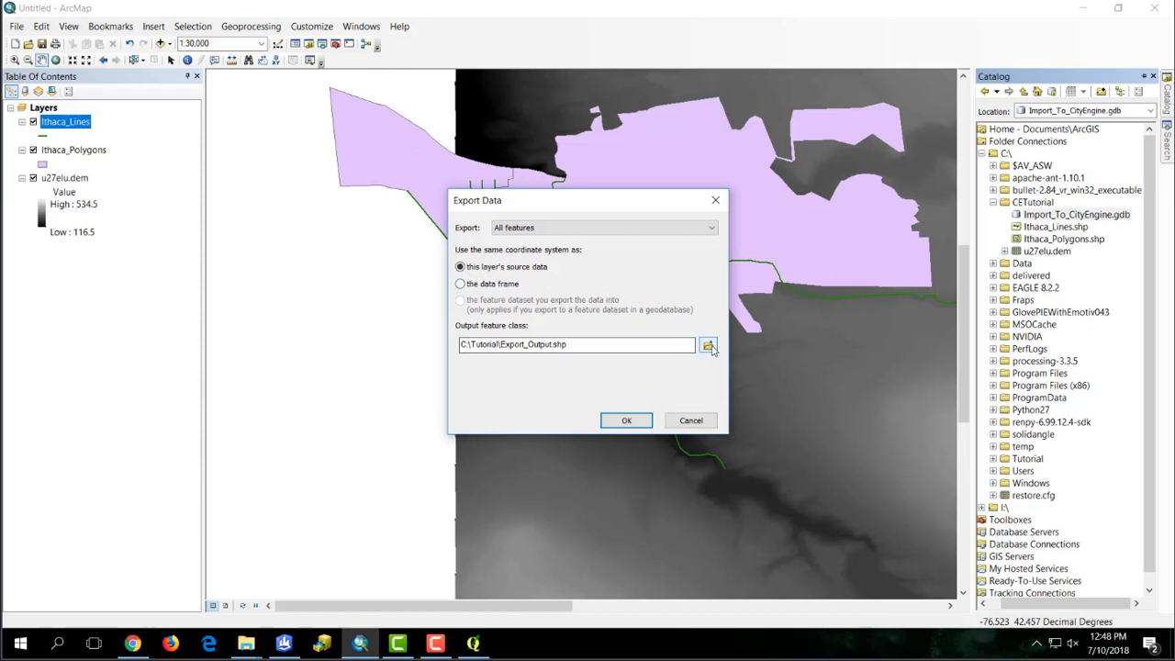
click(707, 345)
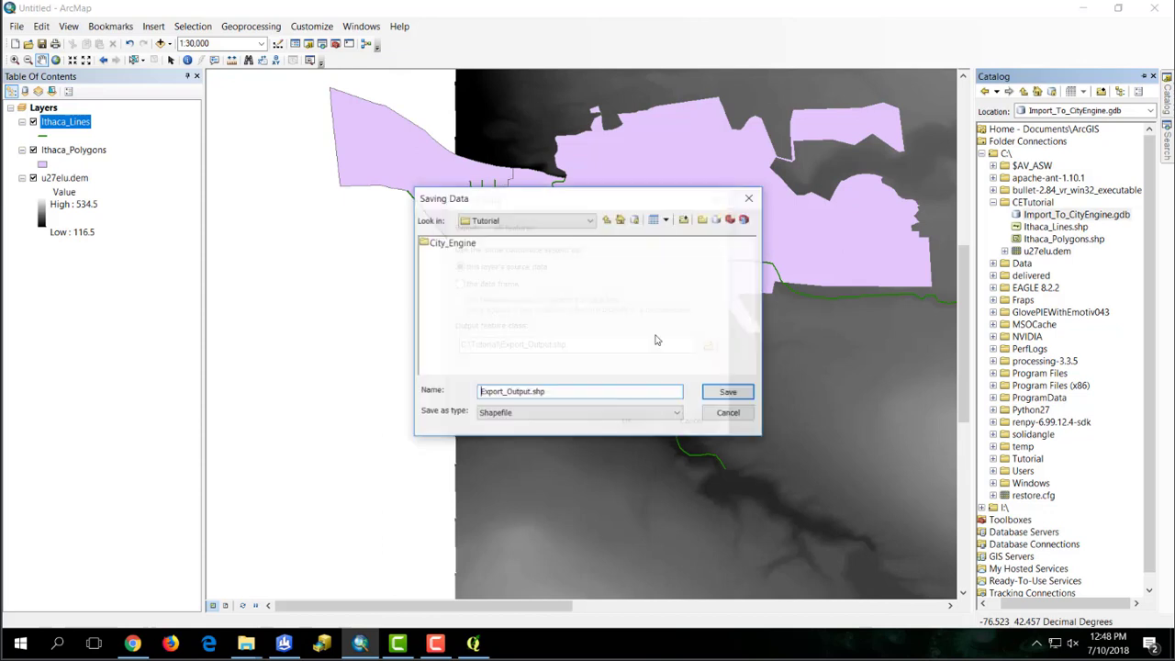
click(528, 221)
click(514, 256)
double_click(448, 281)
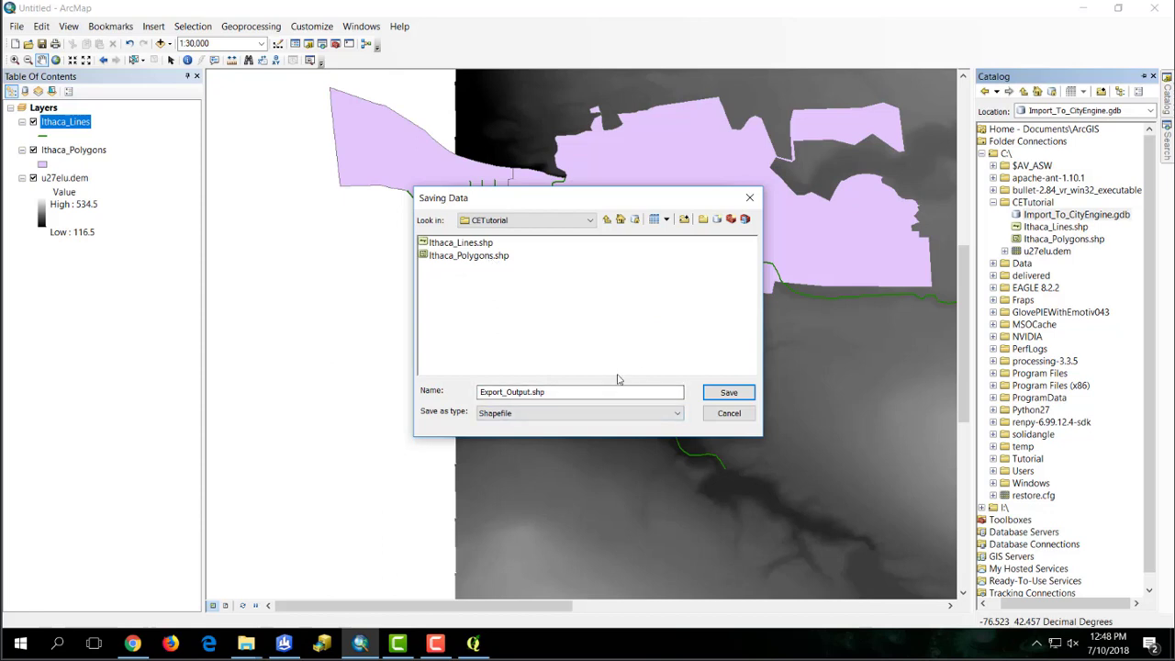
Step: Save the export as geodatabase feature class Ithaca_Lines inside Import_To_CityEngine.gdb, without adding it to the map
click(677, 413)
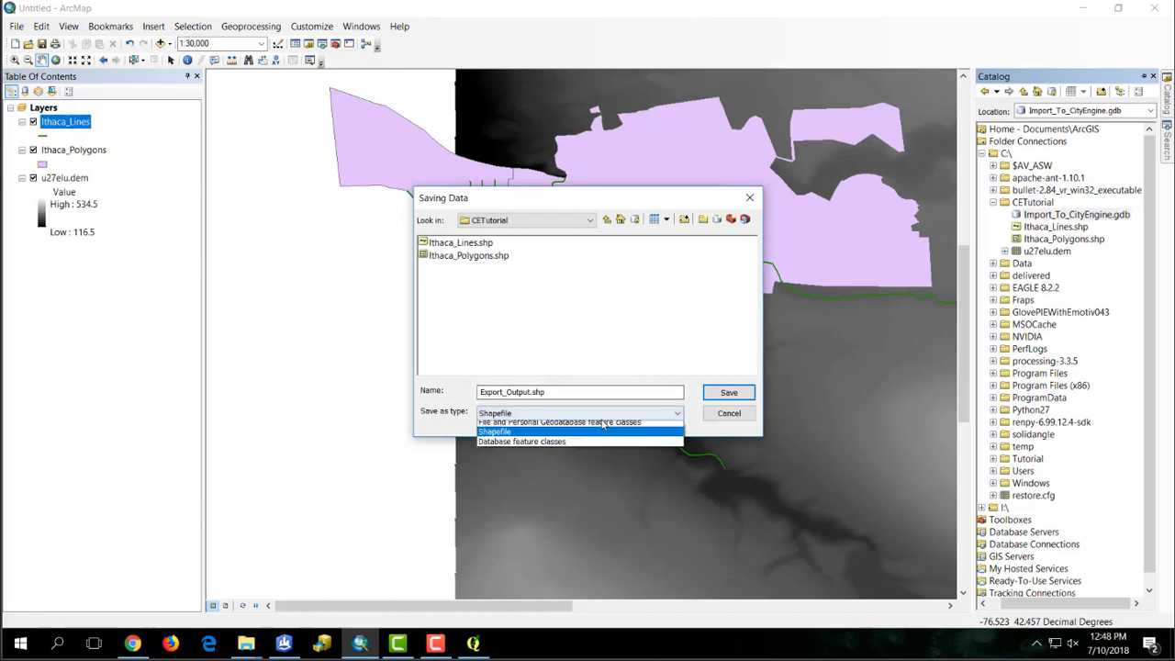
click(551, 434)
click(505, 244)
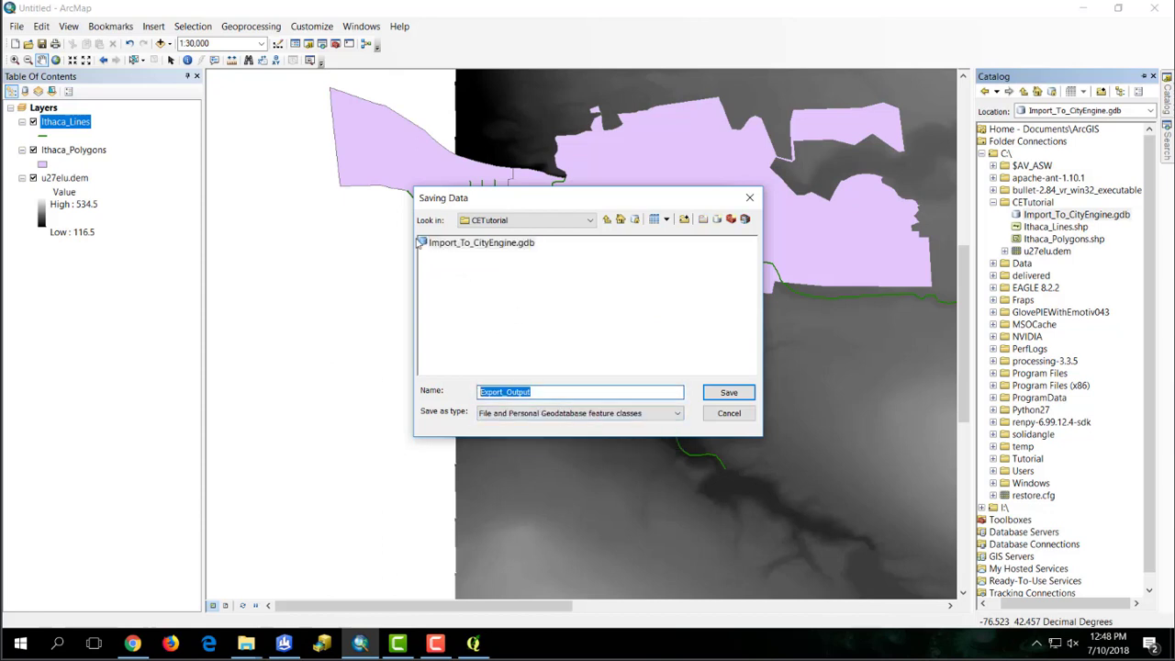
double_click(477, 243)
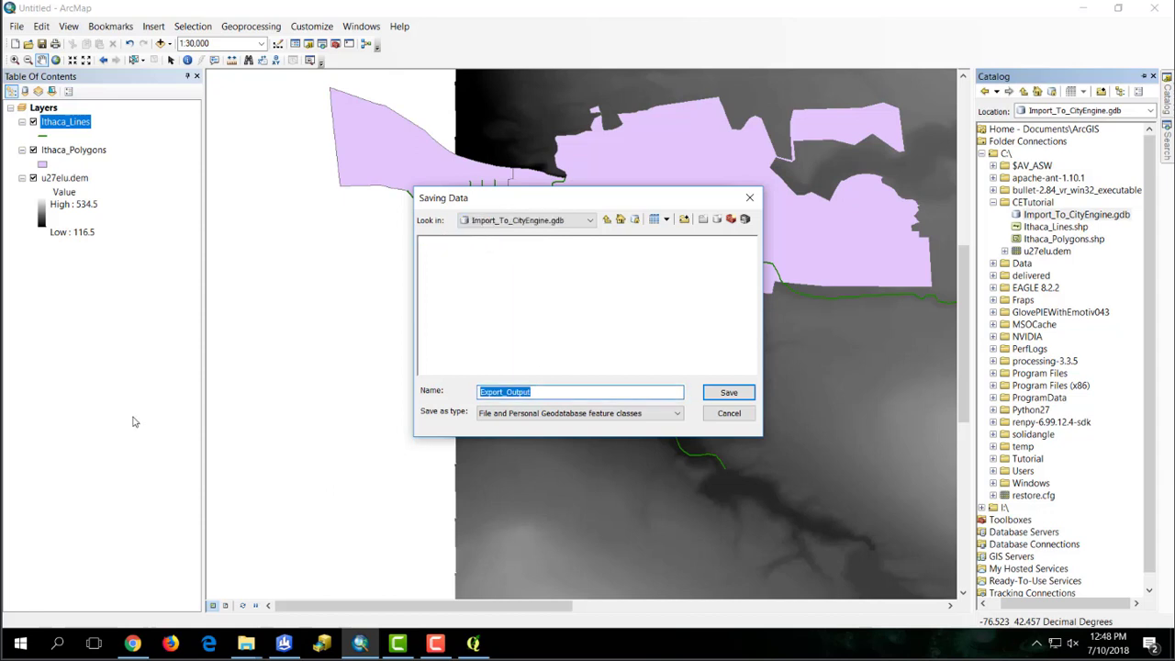
text(Ithaca_Lines)
key(Return)
click(613, 420)
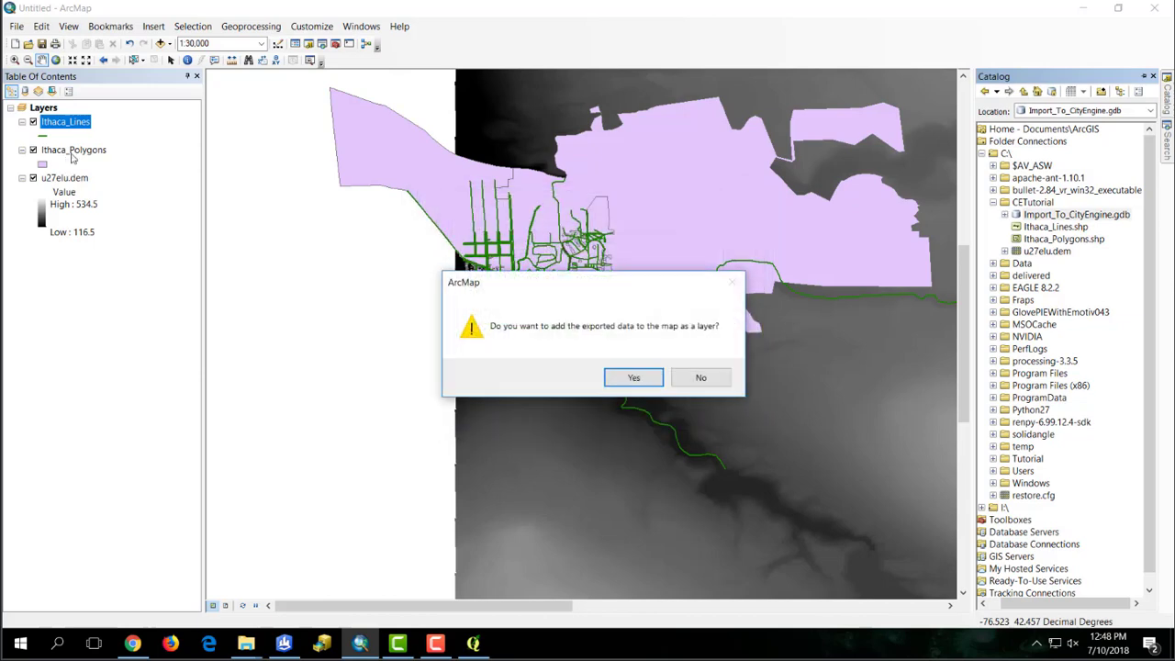
click(700, 377)
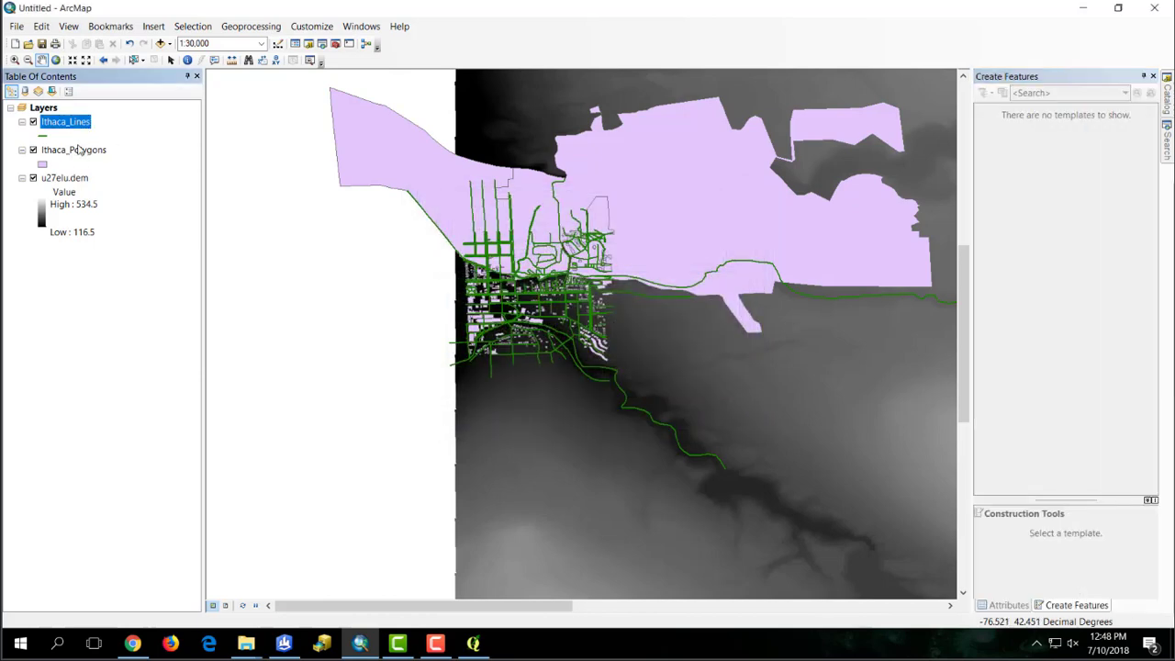
Step: Export the Ithaca_Polygons layer to Import_To_CityEngine.gdb as feature class Ithaca_Polygons, without adding it to the map
right_click(81, 150)
mouse_move(257, 390)
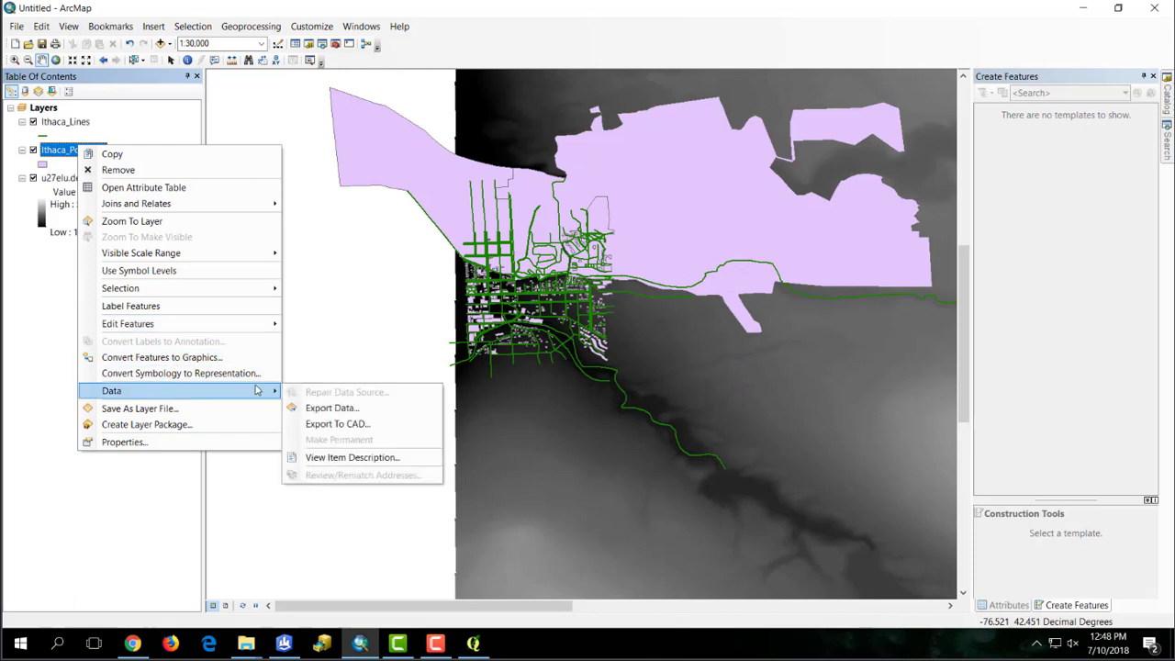
click(333, 411)
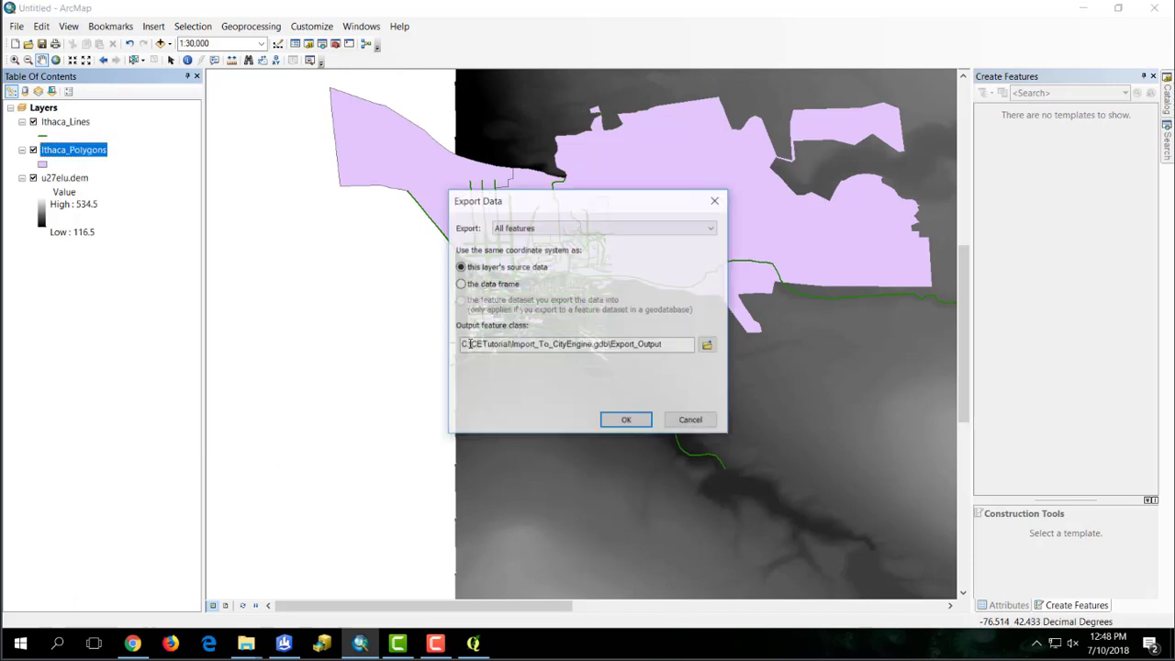
click(707, 344)
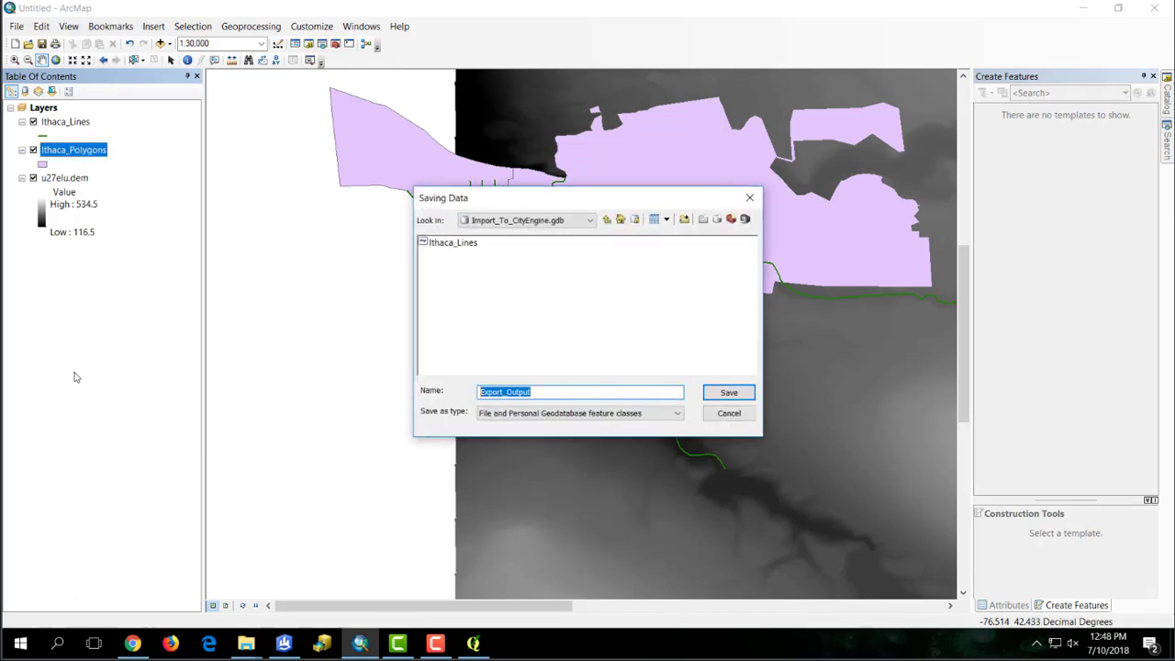
text(Ithaca_Polygons)
key(Return)
click(638, 421)
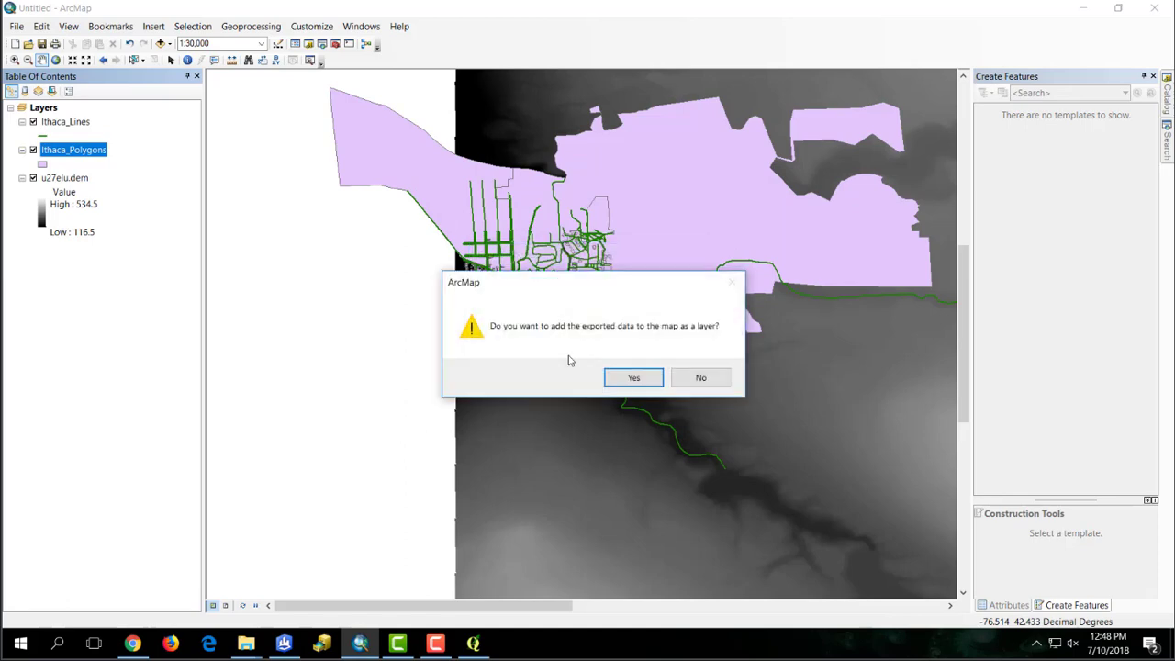
click(715, 380)
Step: Expand Import_To_CityEngine.gdb in the catalog to check the exported feature classes
click(1166, 92)
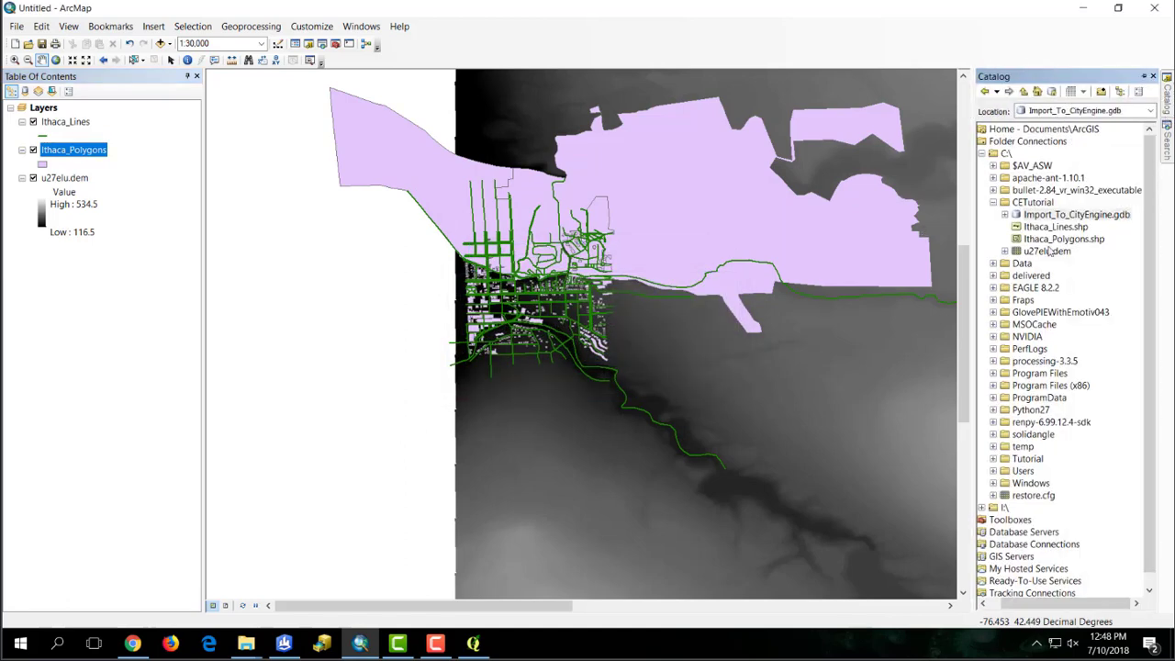
double_click(1010, 219)
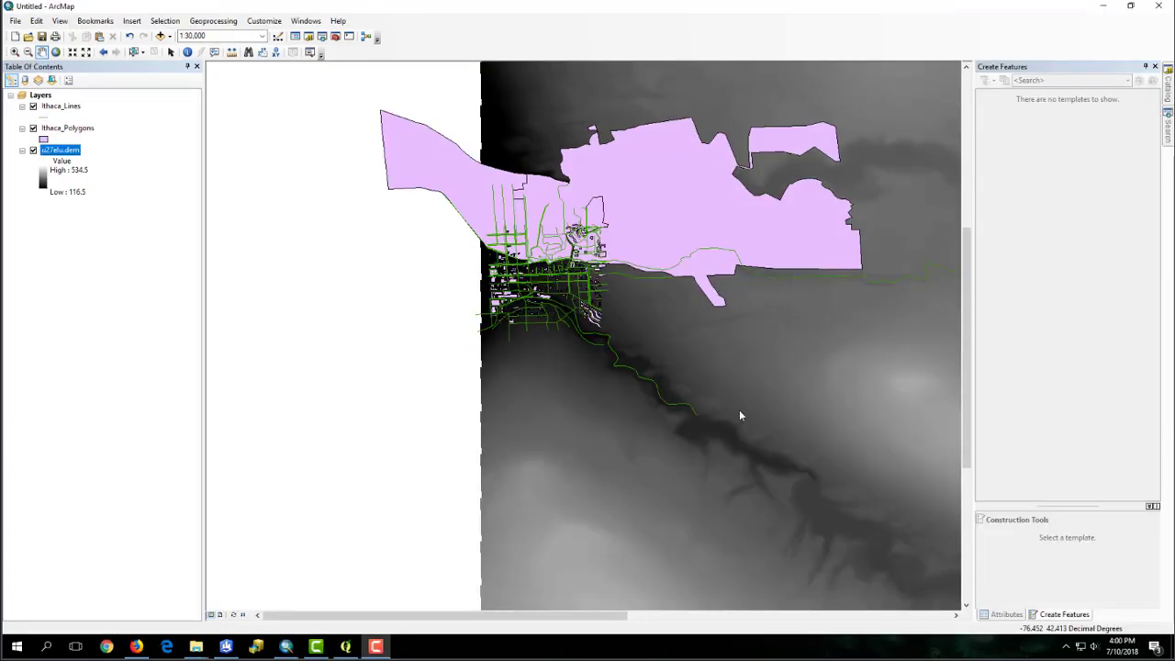
click(1169, 89)
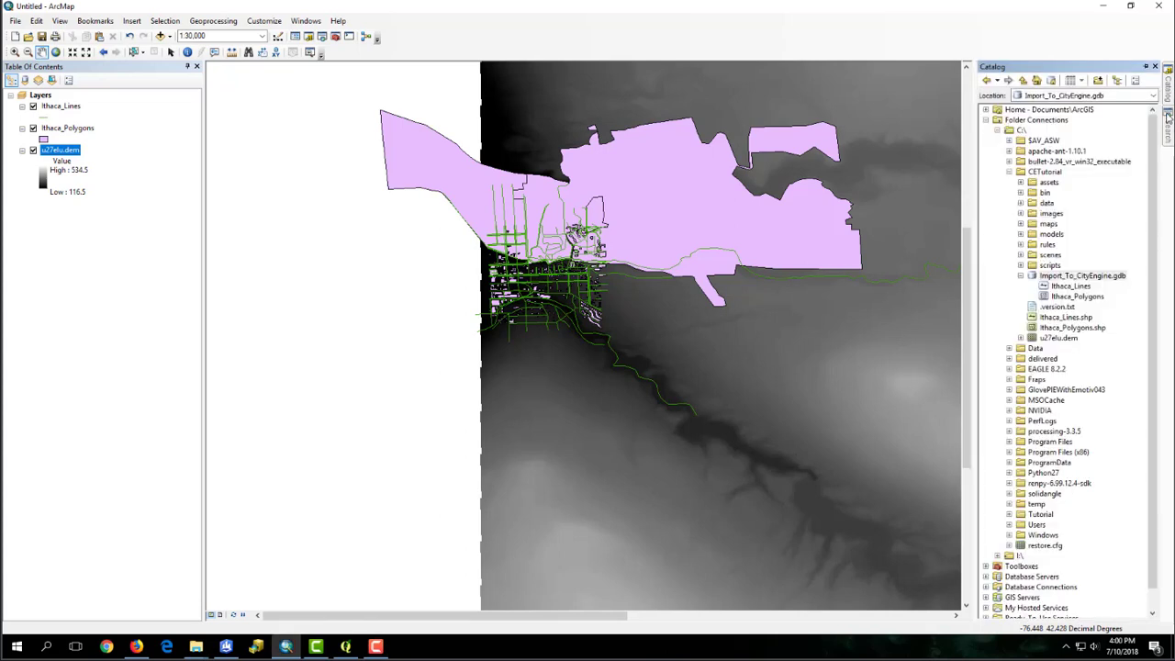
Step: Start exporting the u27elu.dem raster and set its output location to C:\CETutorial
right_click(76, 155)
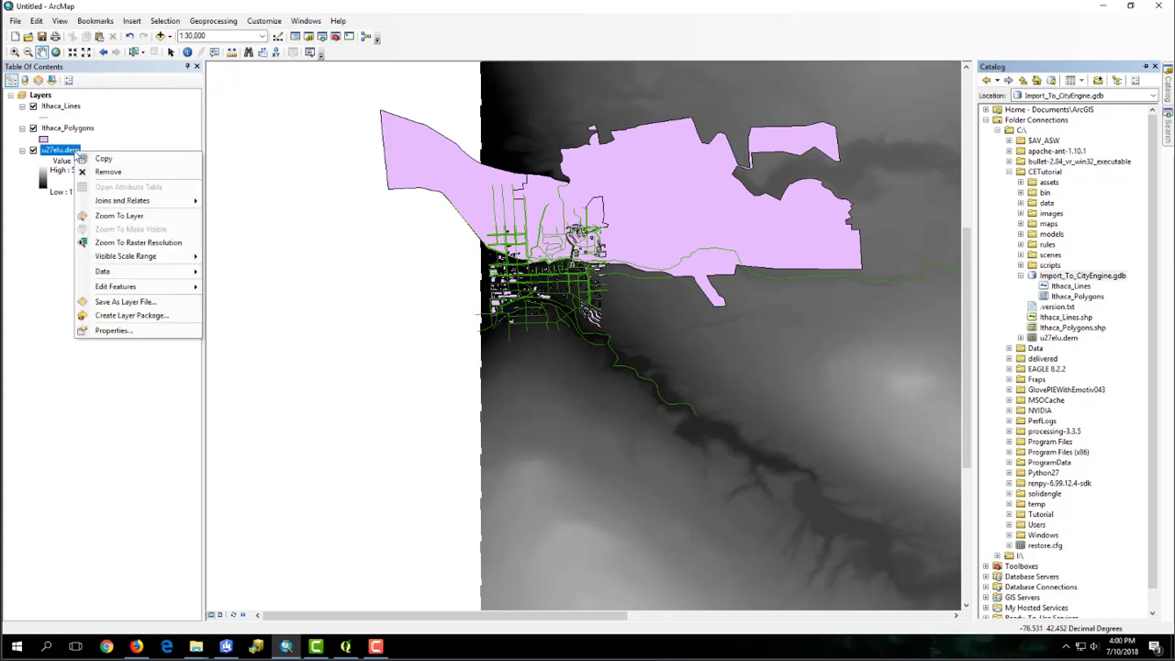
mouse_move(140, 273)
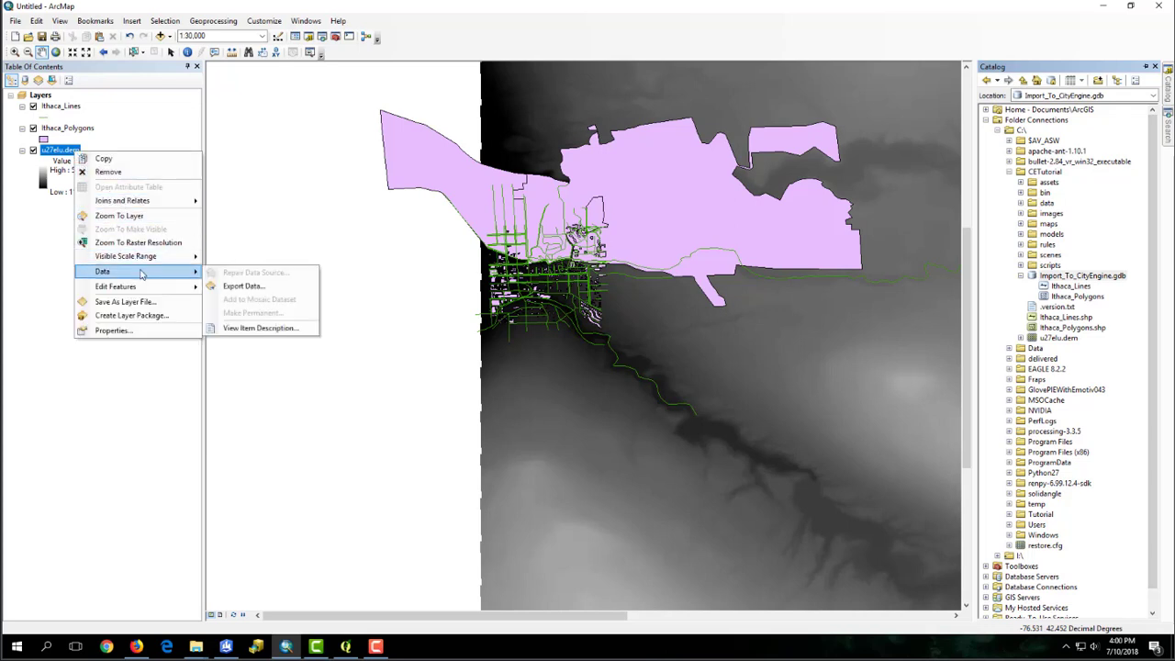
click(248, 285)
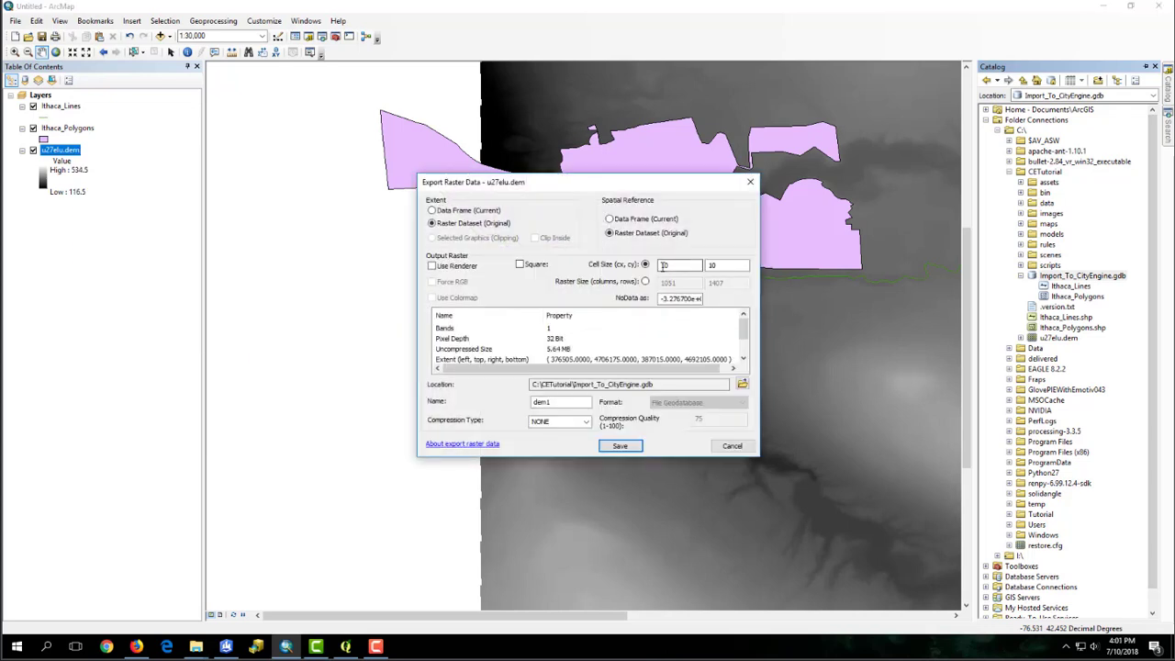
click(742, 382)
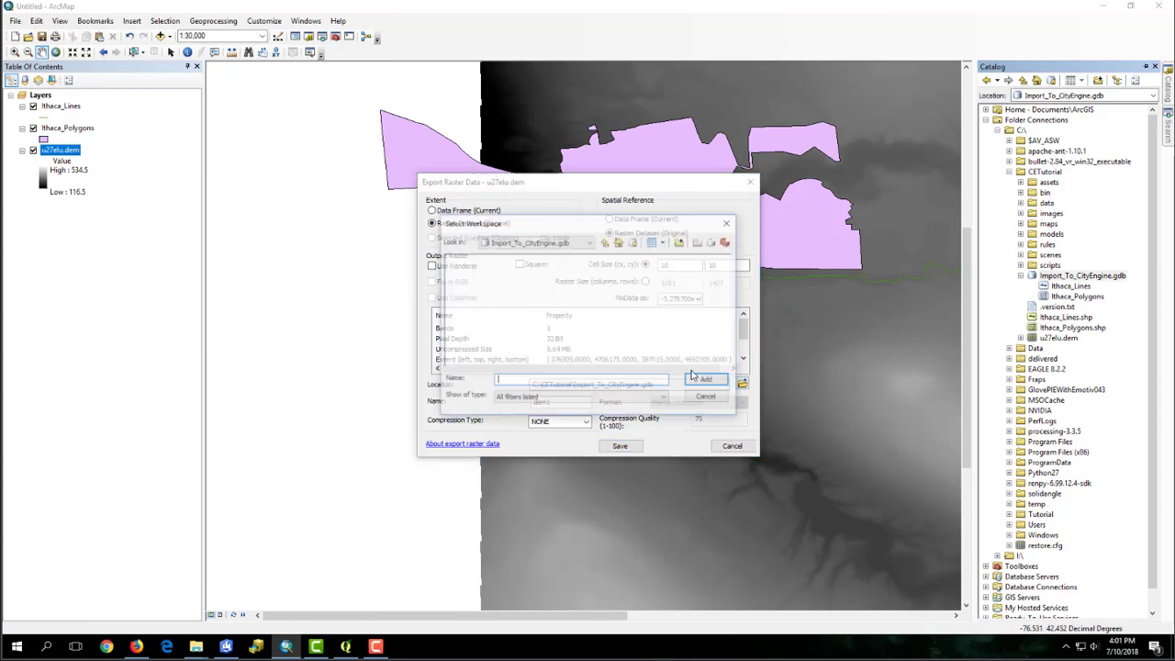
click(578, 242)
click(551, 281)
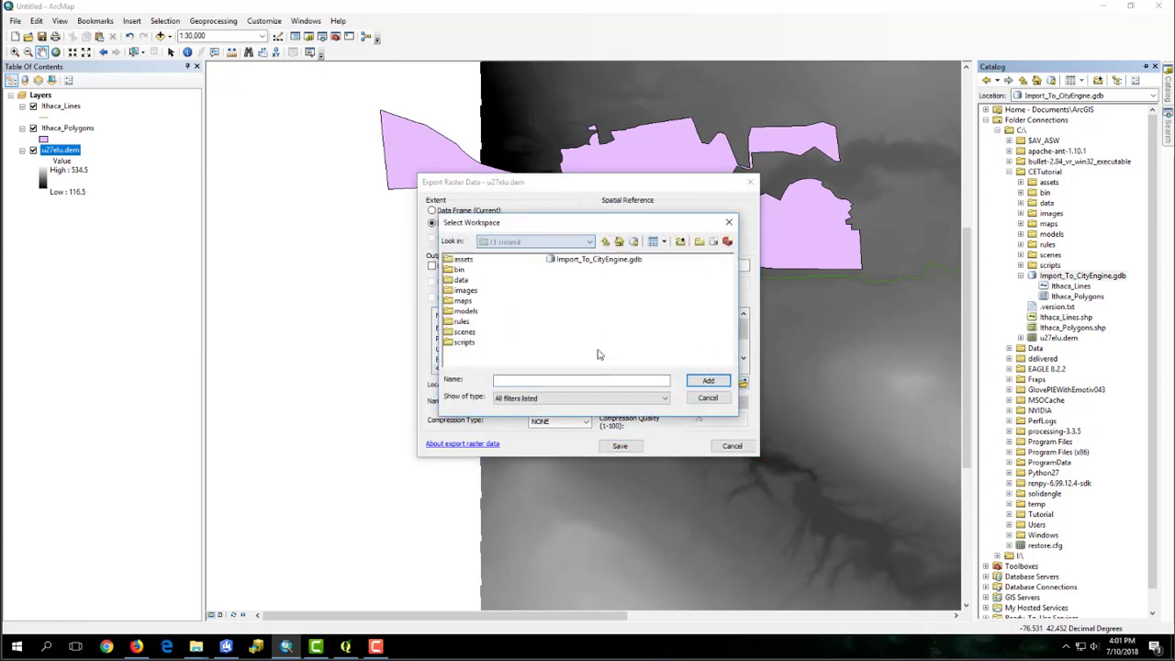
click(526, 245)
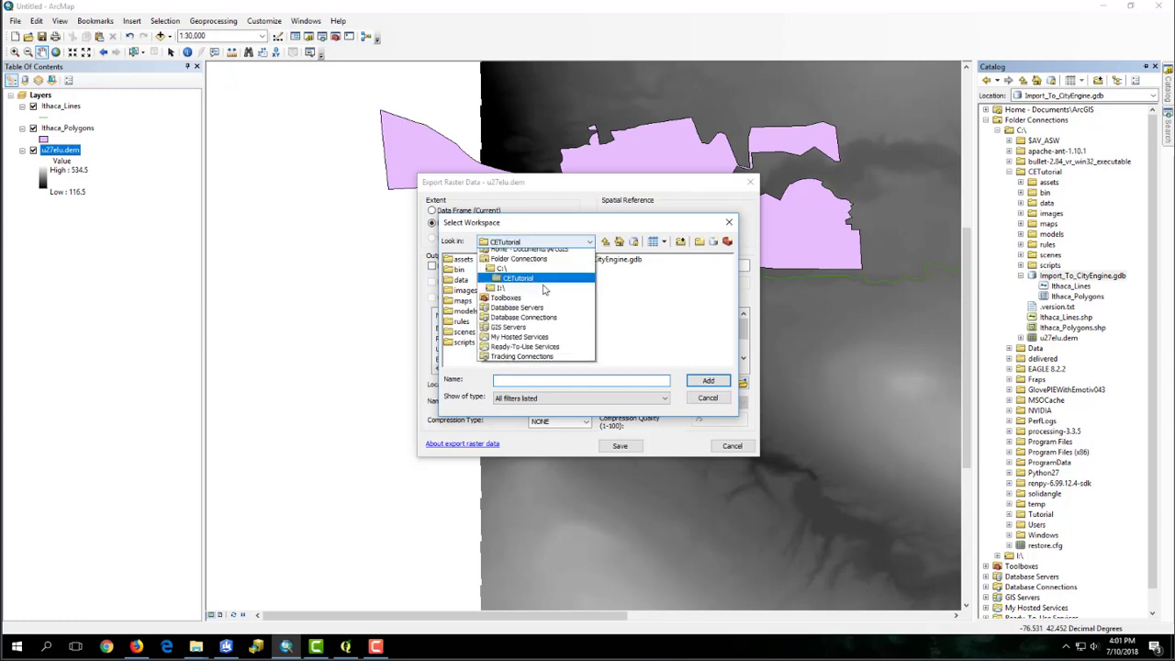
click(502, 268)
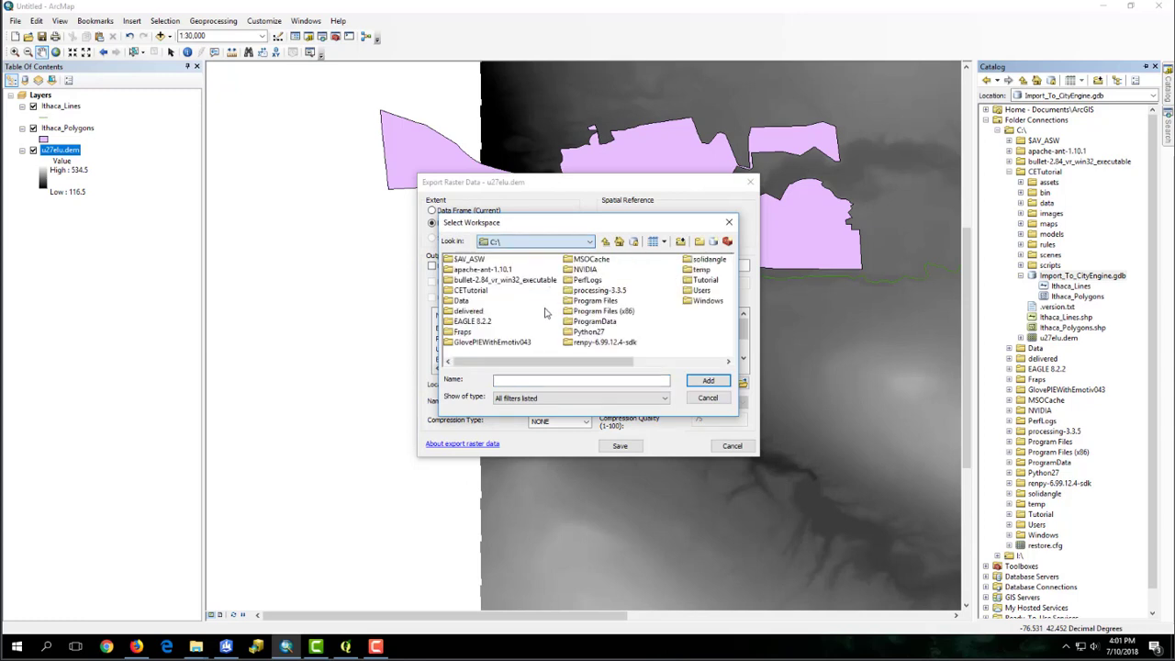
click(470, 291)
click(708, 380)
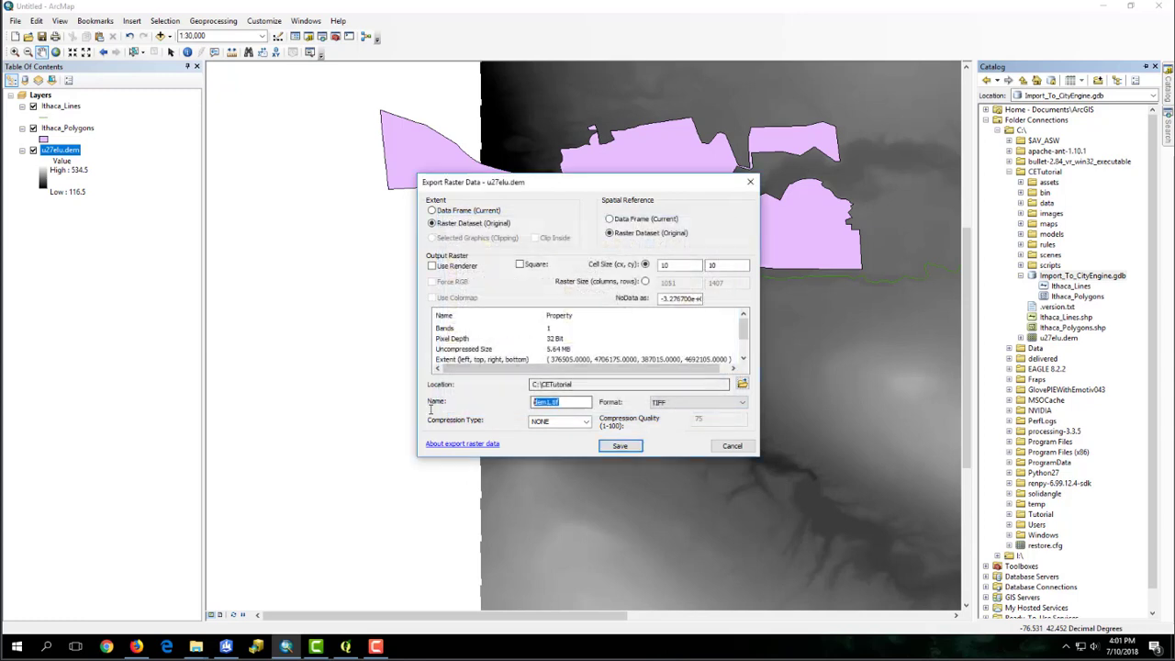
Step: Name the exported raster DEM and save it in TIFF format
click(550, 402)
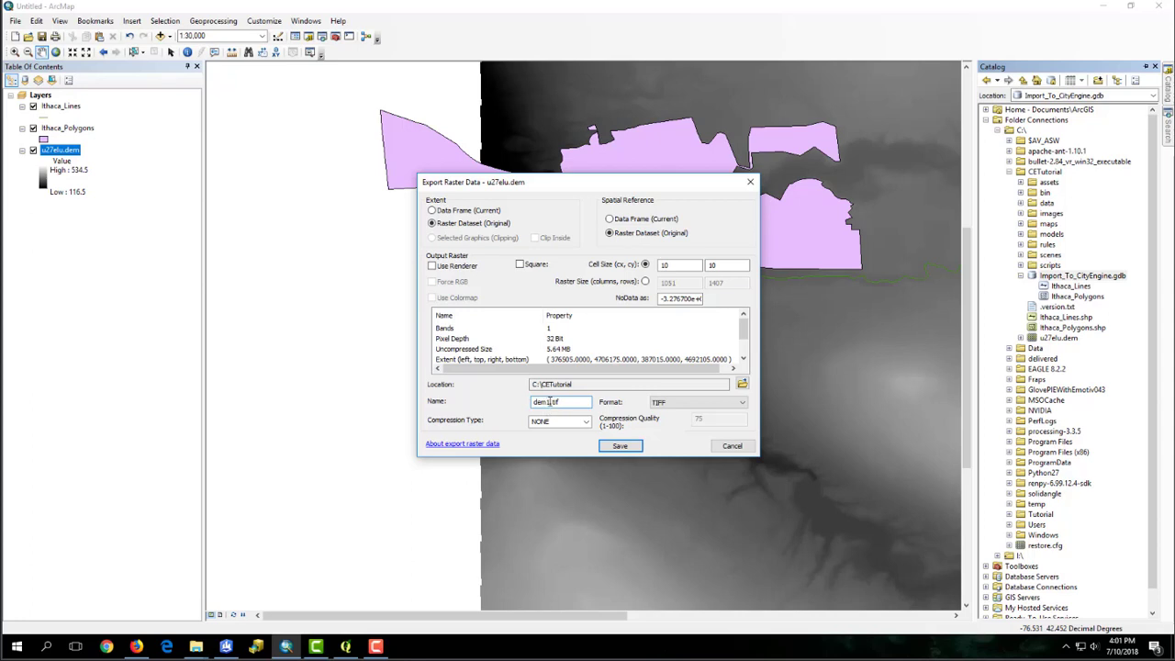
drag(551, 403, 511, 405)
text(DEM)
click(643, 447)
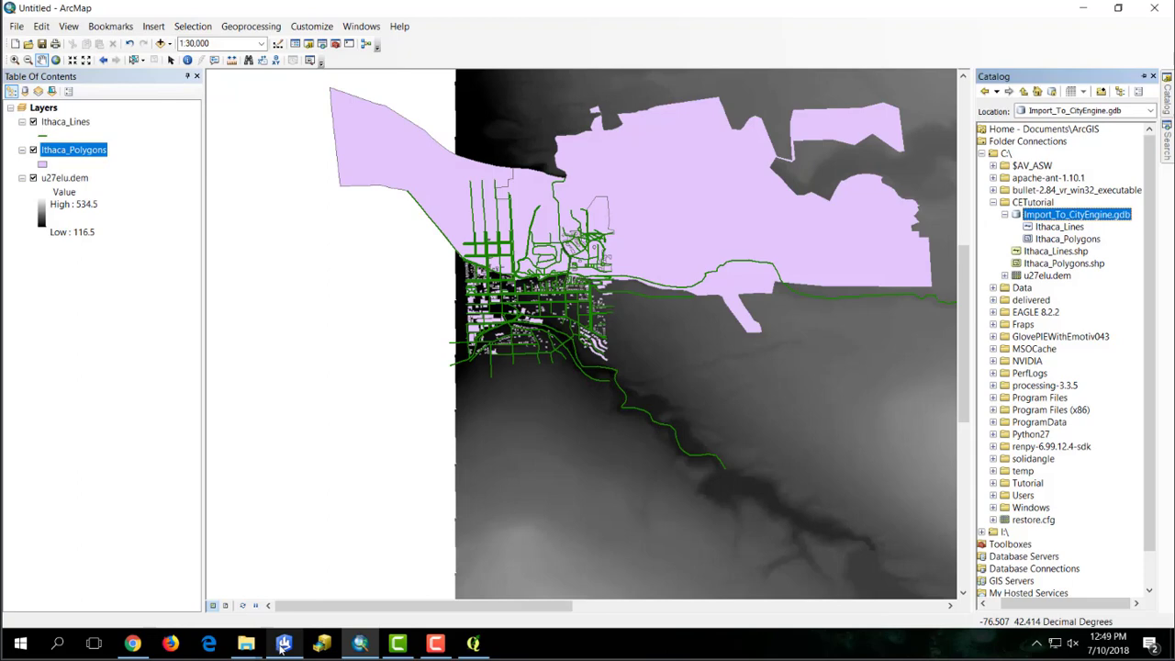
Step: Switch to CityEngine and start a new CityEngine project, replacing the default location with C:\CETutorial
click(281, 647)
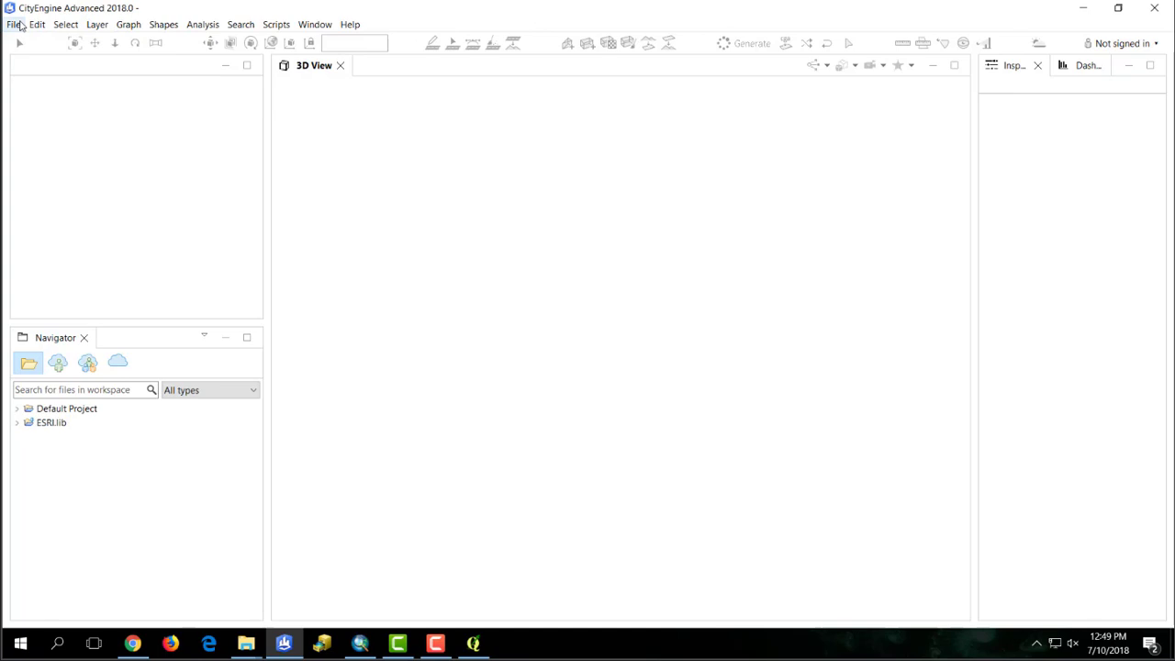
click(14, 23)
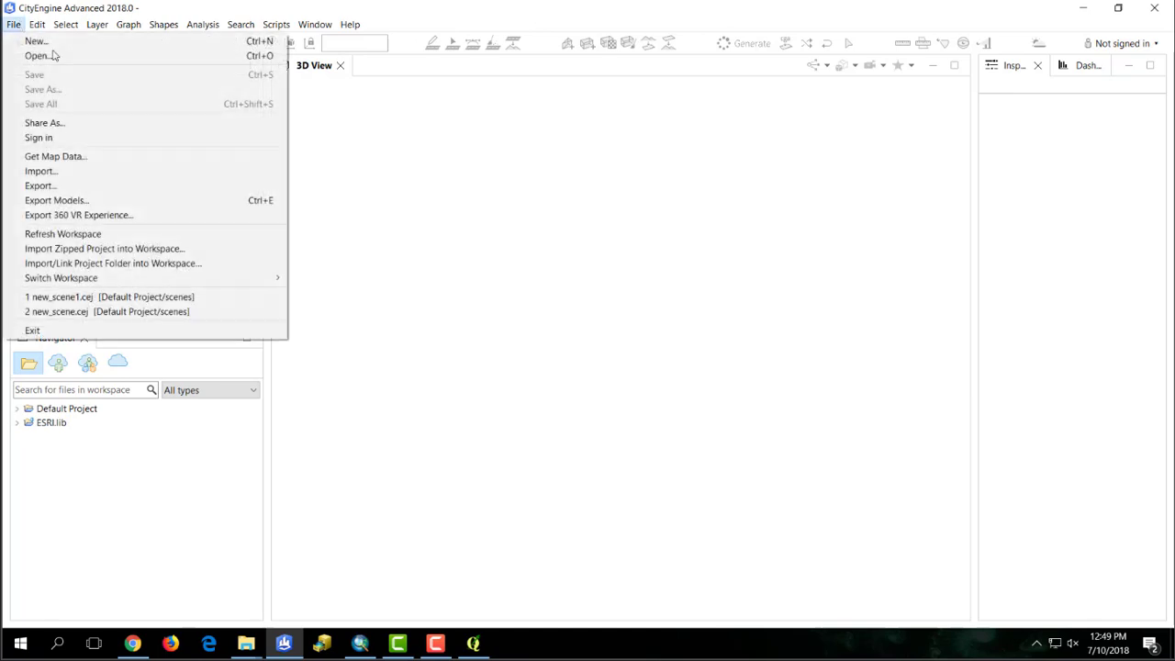
click(121, 40)
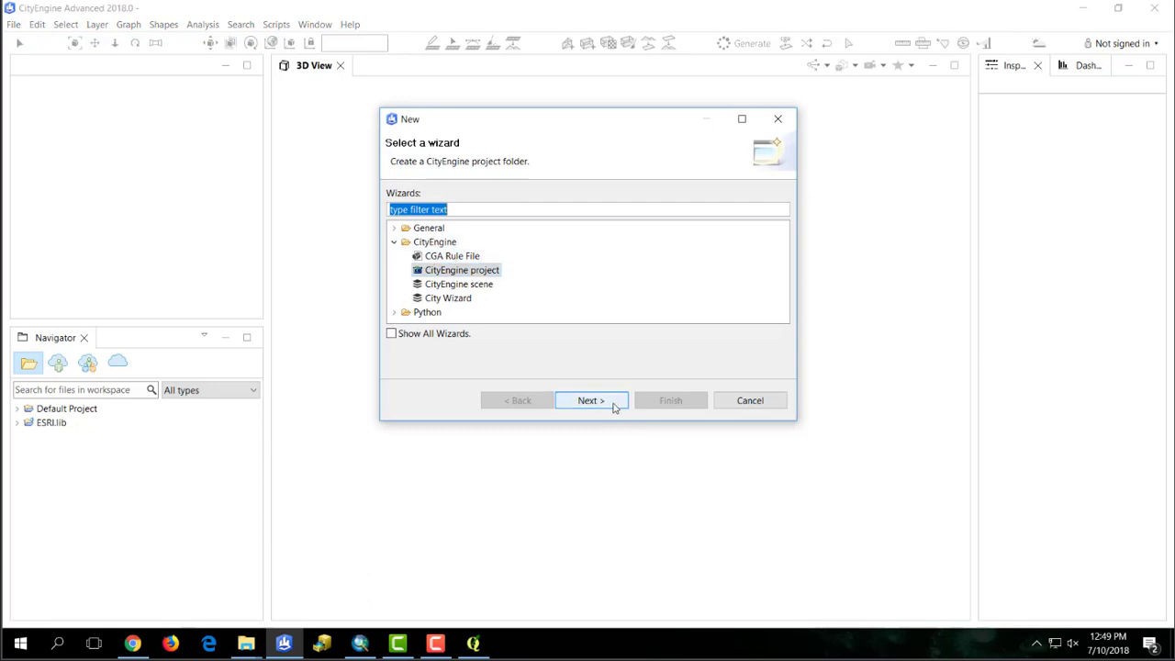
click(611, 403)
click(394, 221)
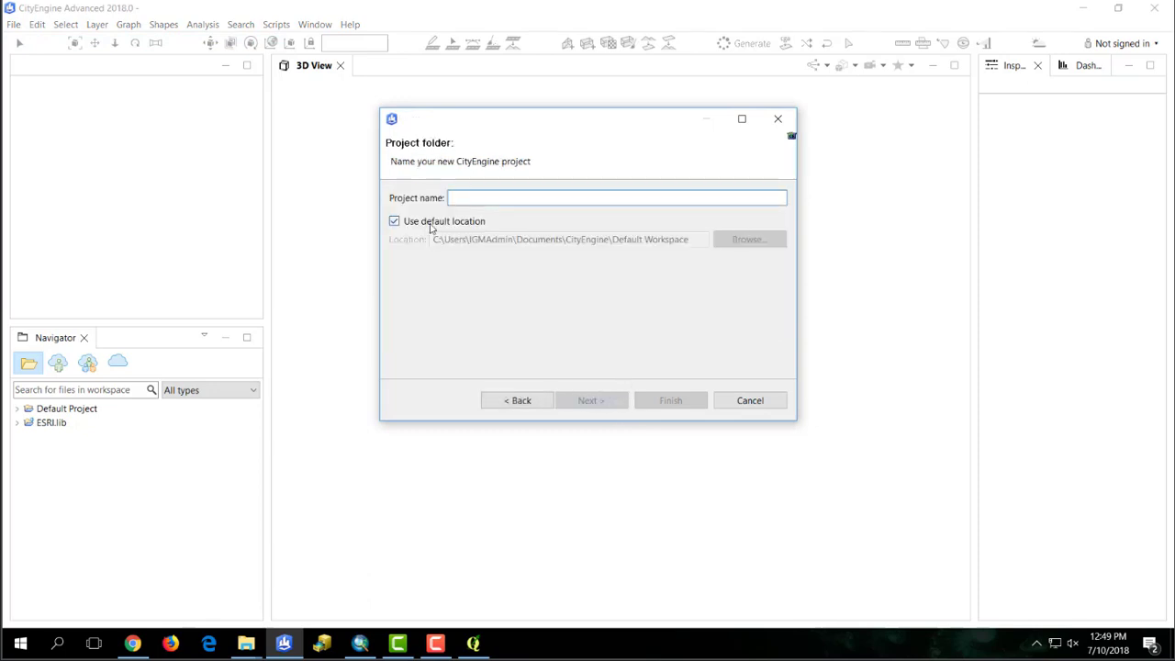
click(764, 242)
scroll(595, 267, down, 1)
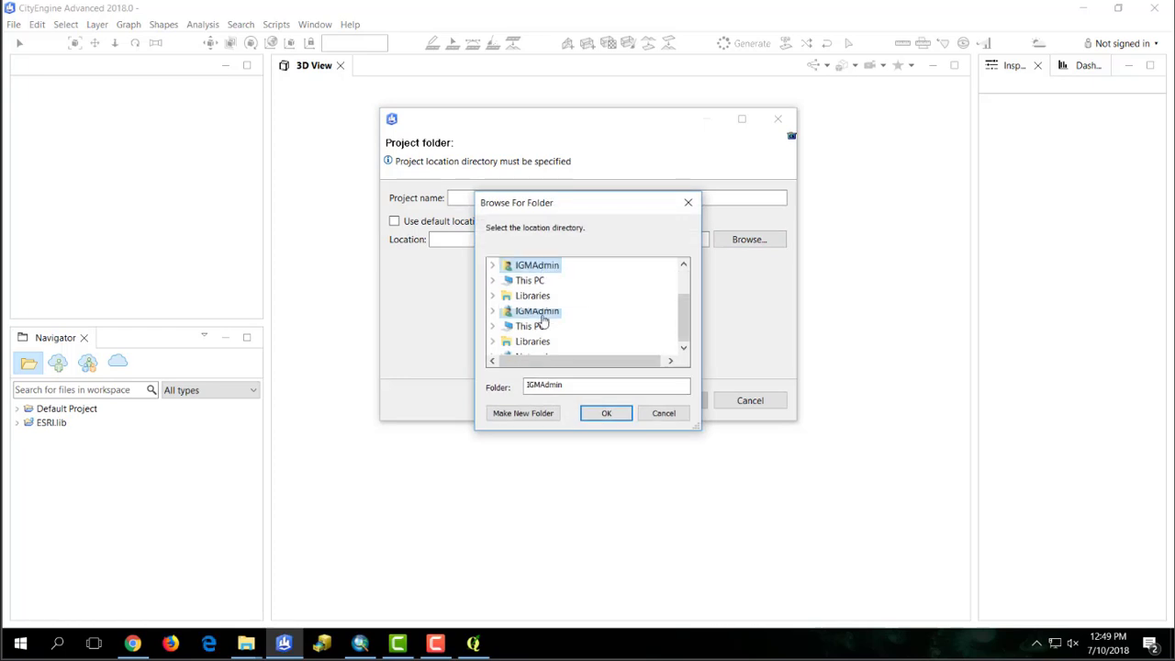
click(542, 326)
click(574, 268)
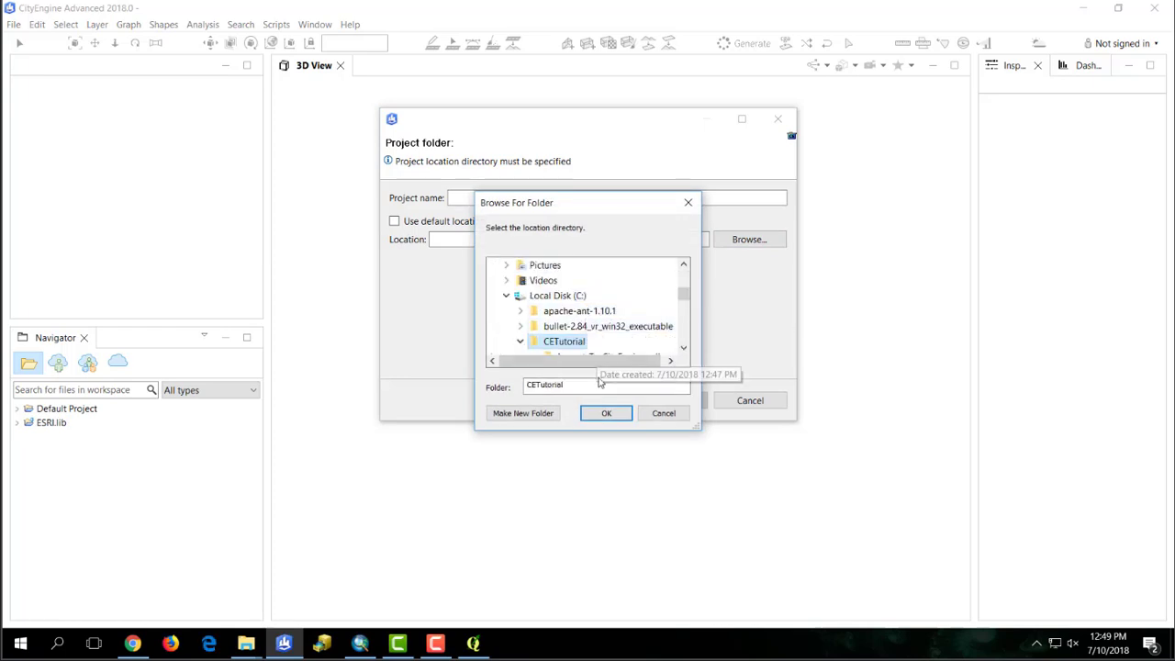
click(606, 413)
Step: Name the new project CityEngine_Tutorial and create it
click(594, 200)
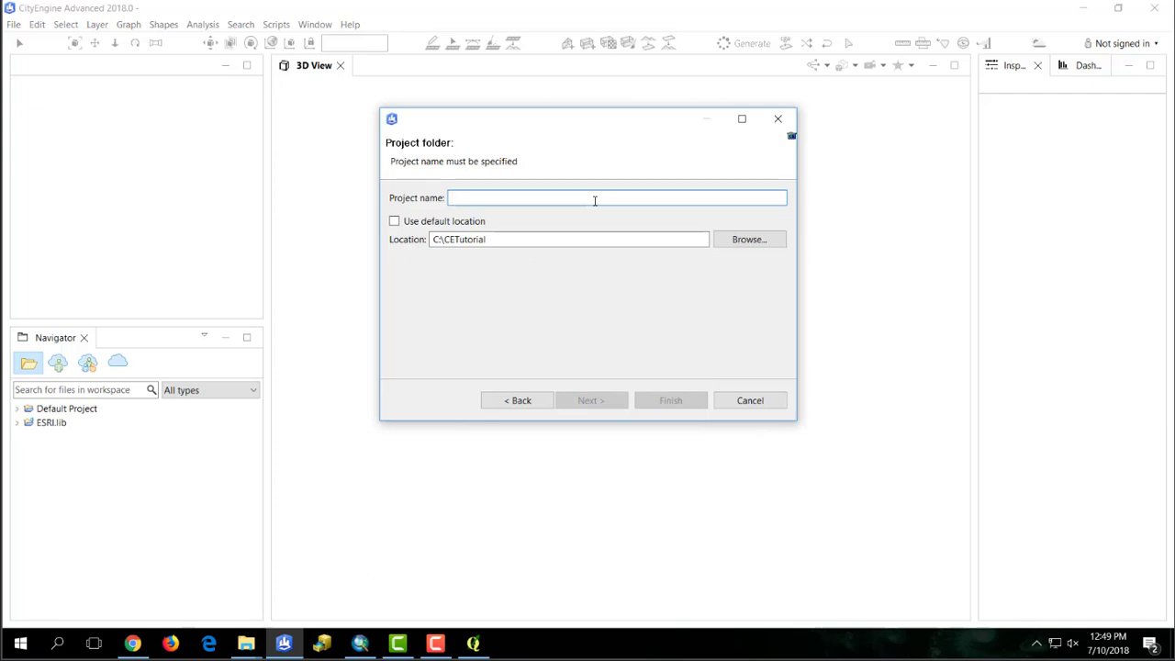
text(Ci)
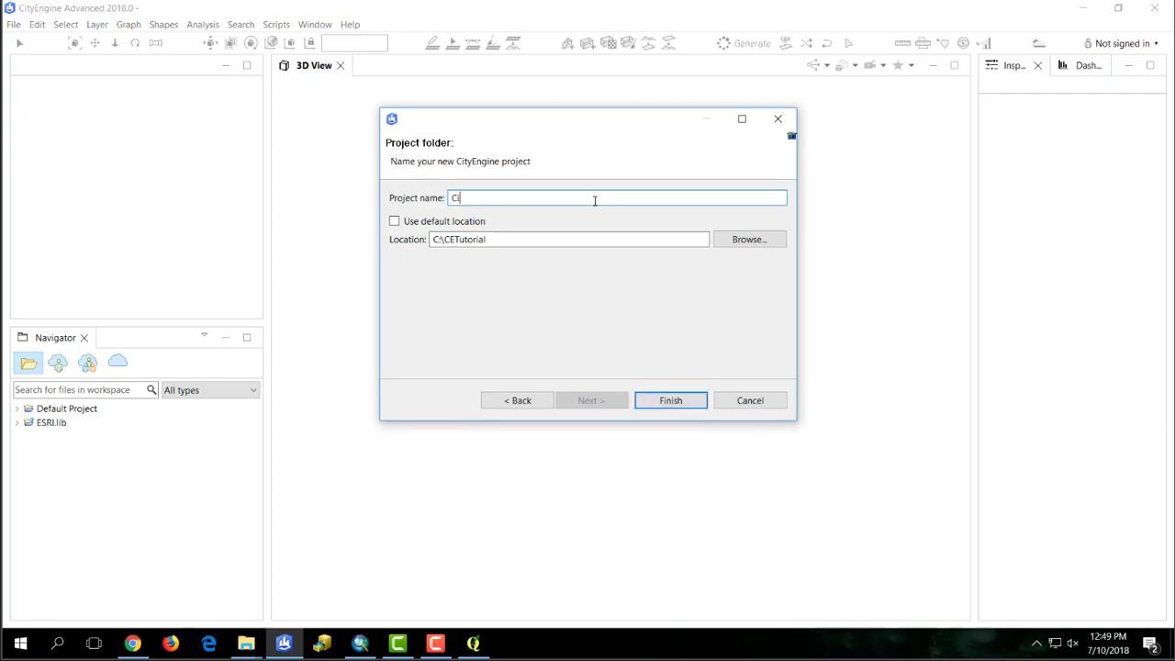
text(tyEngine_Tutorial)
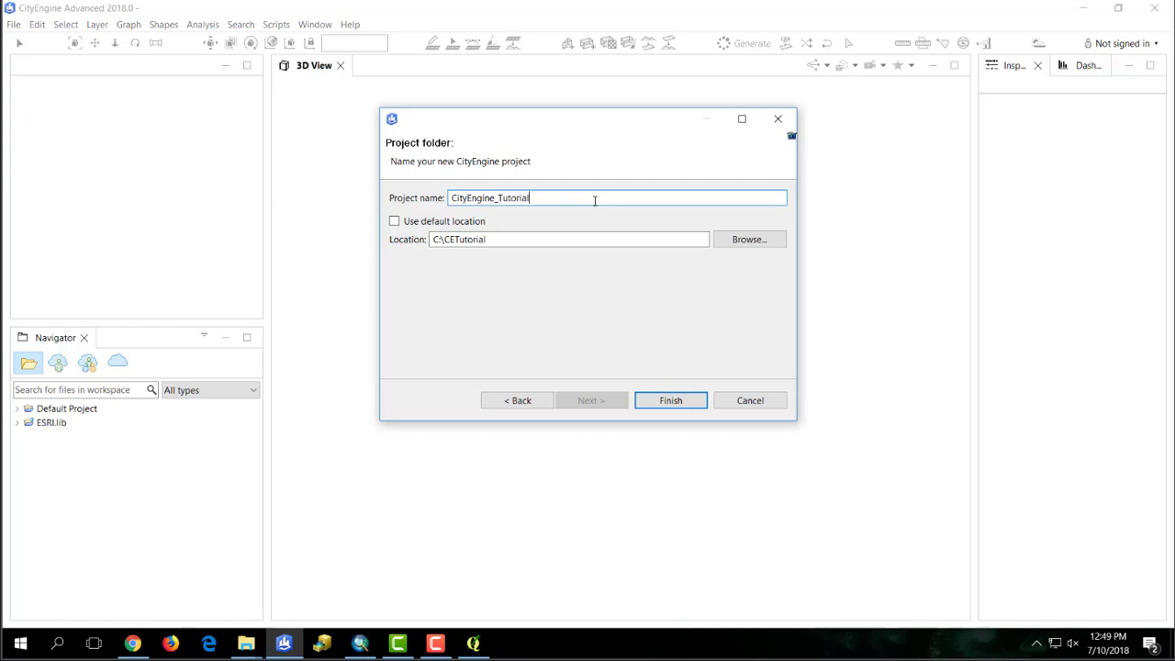
key(Return)
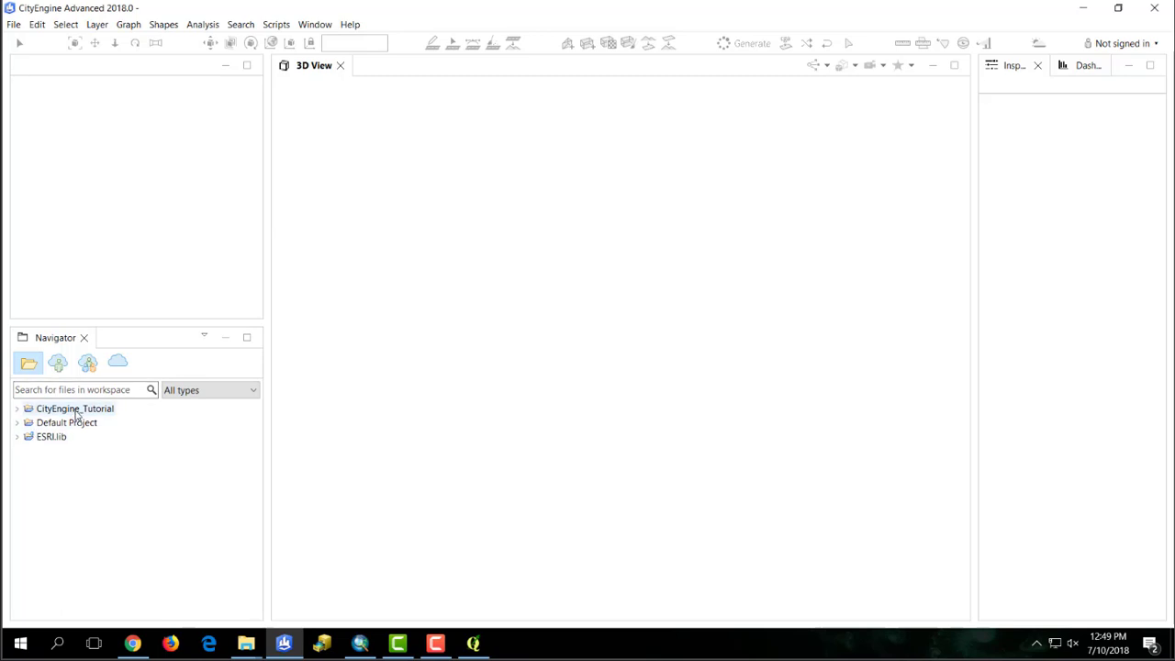
Step: Create a CityEngine scene named Scene_1.cej in the scenes folder of the CityEngine_Tutorial project
click(17, 410)
scroll(87, 514, down, 2)
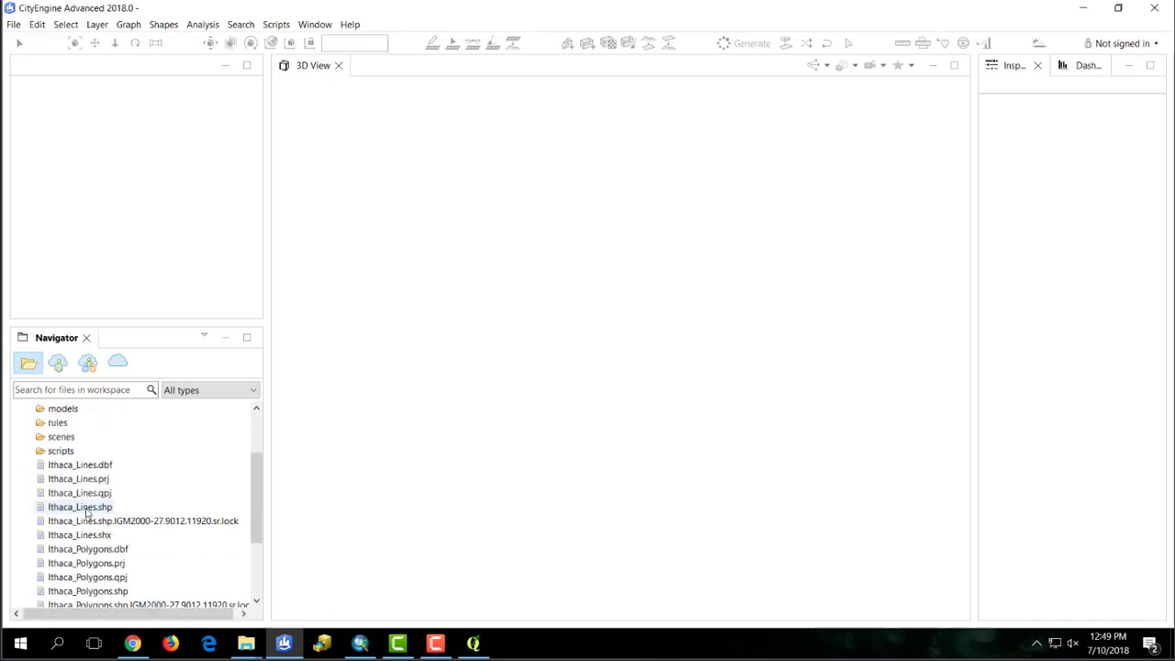
scroll(88, 514, up, 2)
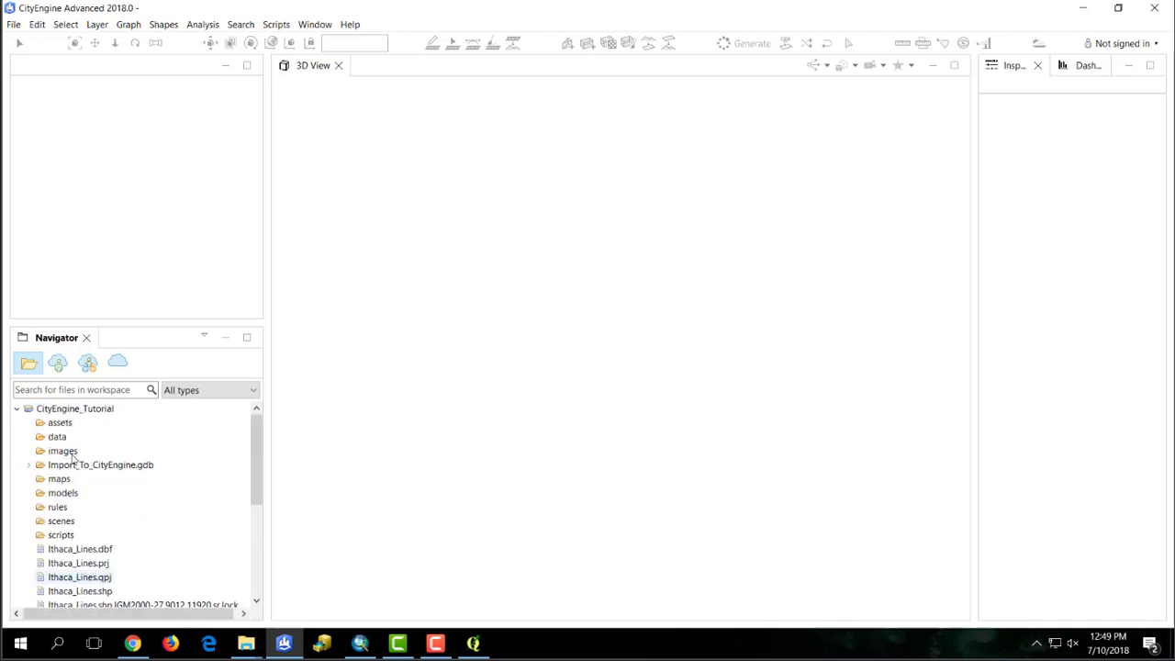
right_click(64, 522)
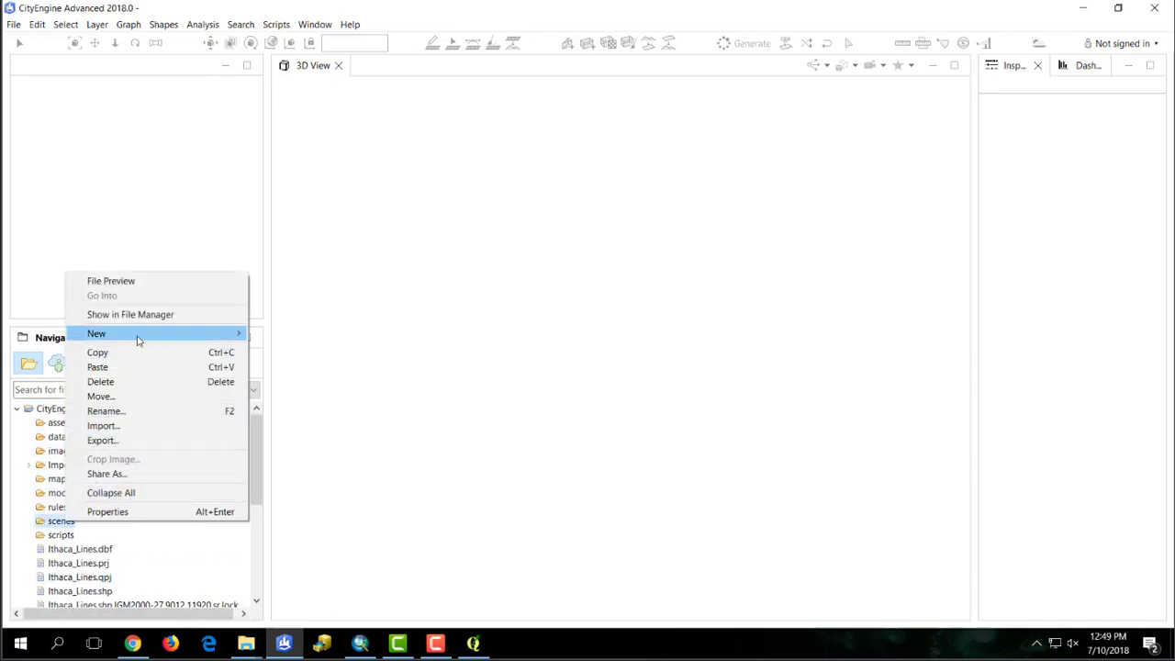
mouse_move(139, 339)
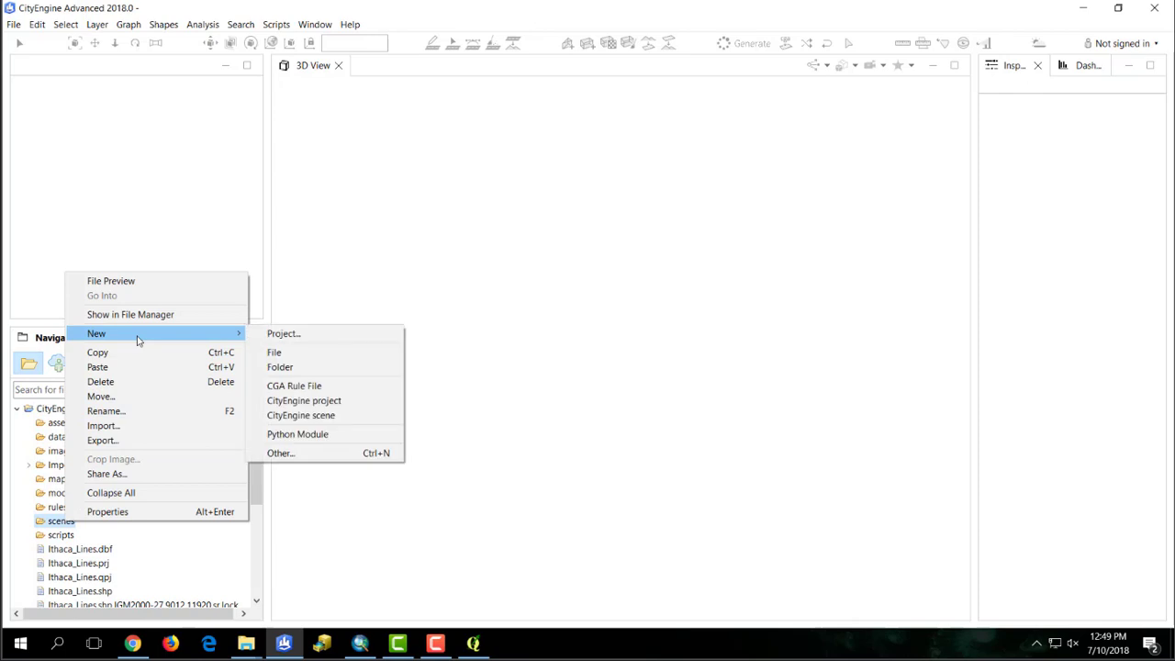
click(303, 416)
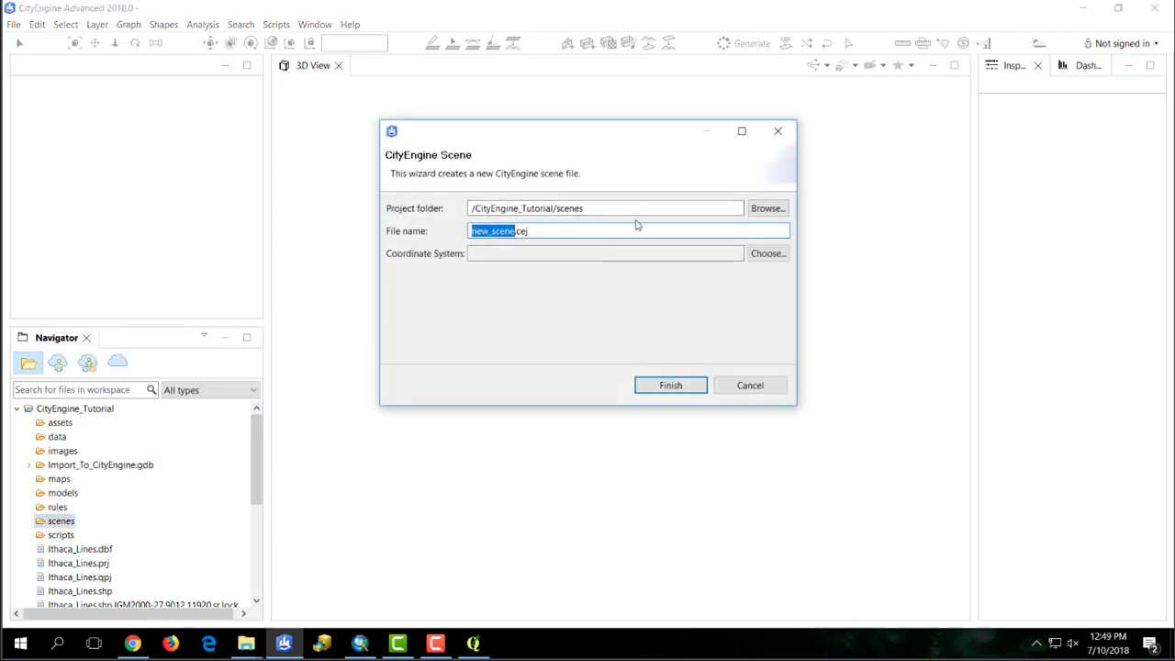
text(S)
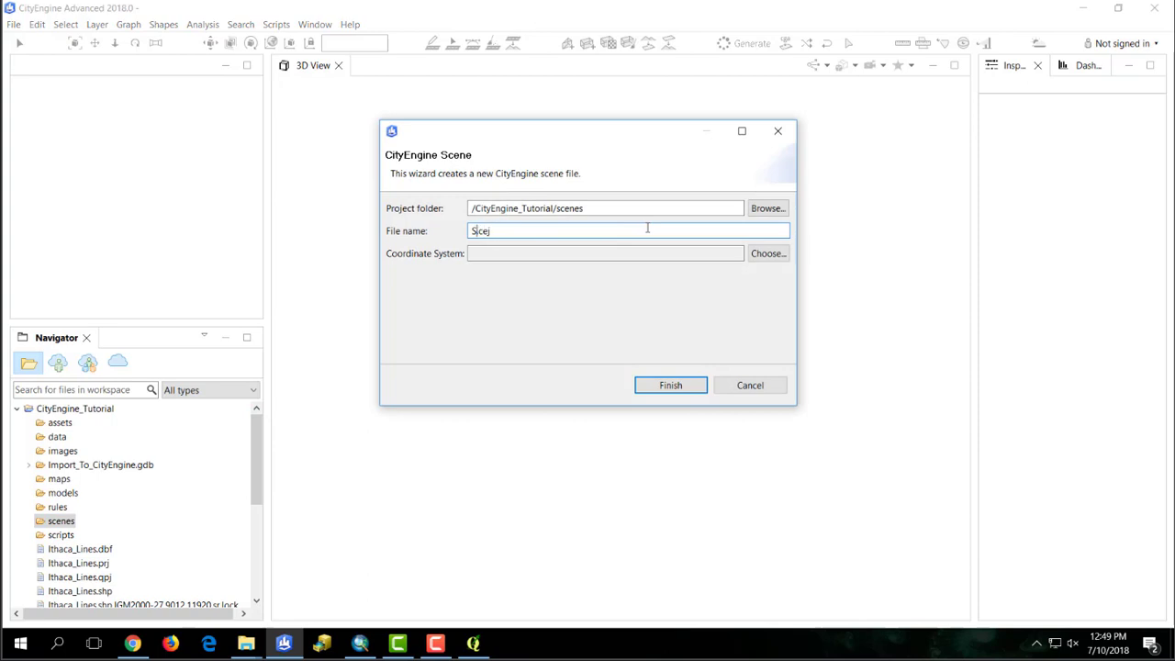
text(cene_1)
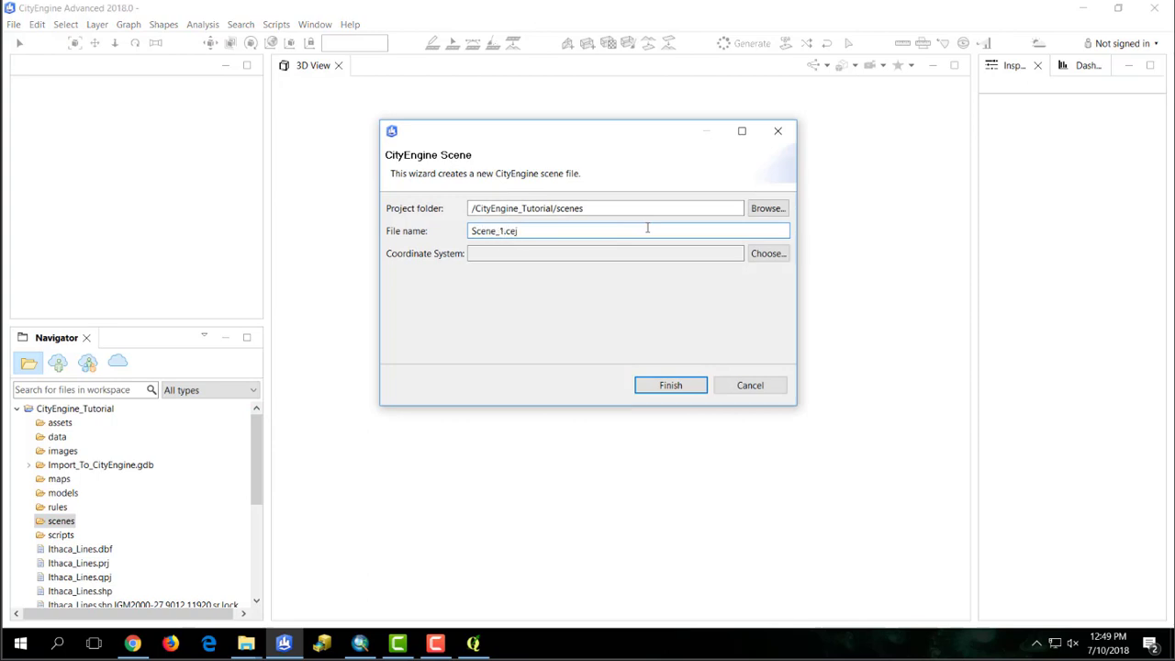
key(Return)
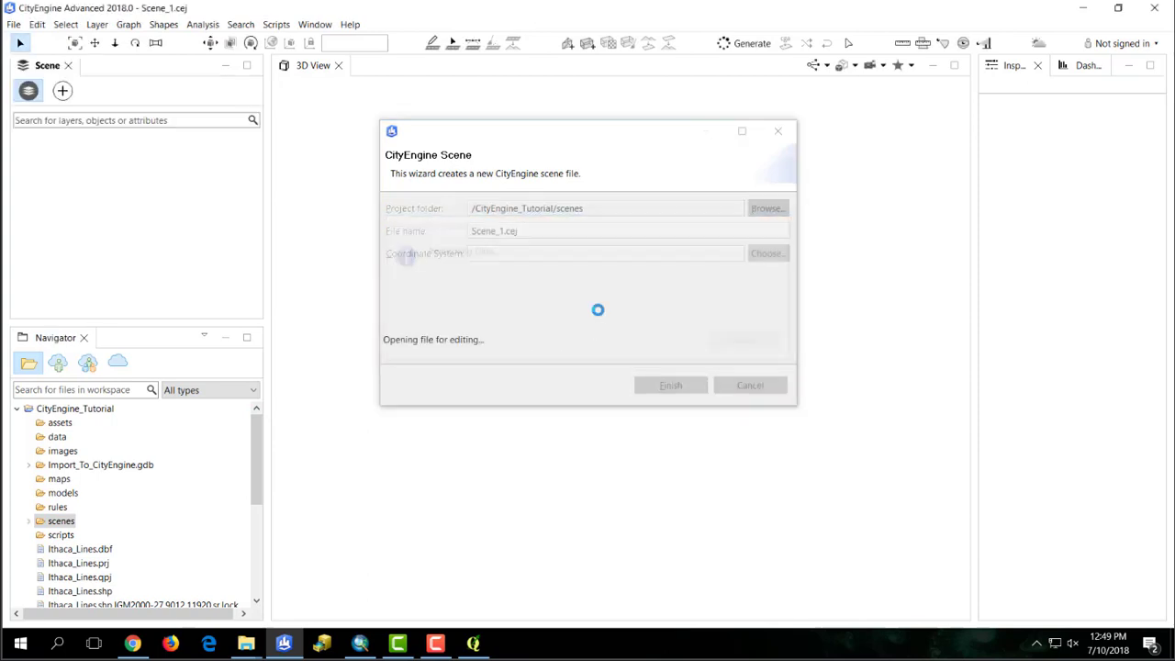
Step: Start a File GDB import into the scene and choose Import_To_CityEngine.gdb from C:\CETutorial as the source
drag(582, 328, 677, 341)
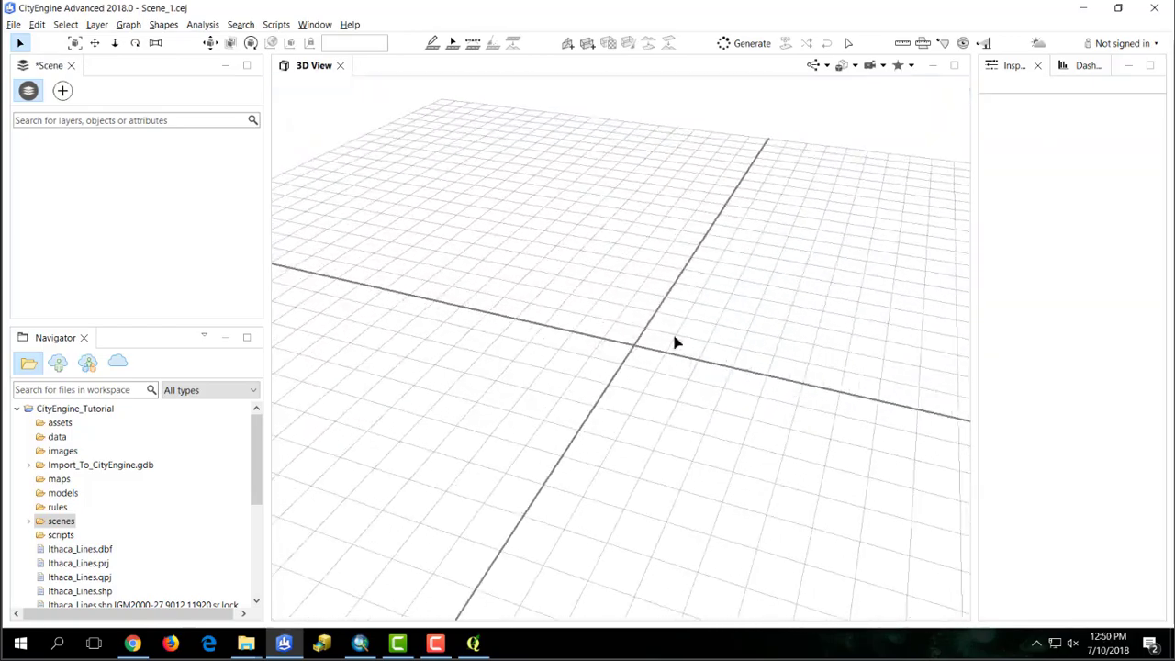
drag(692, 288, 667, 336)
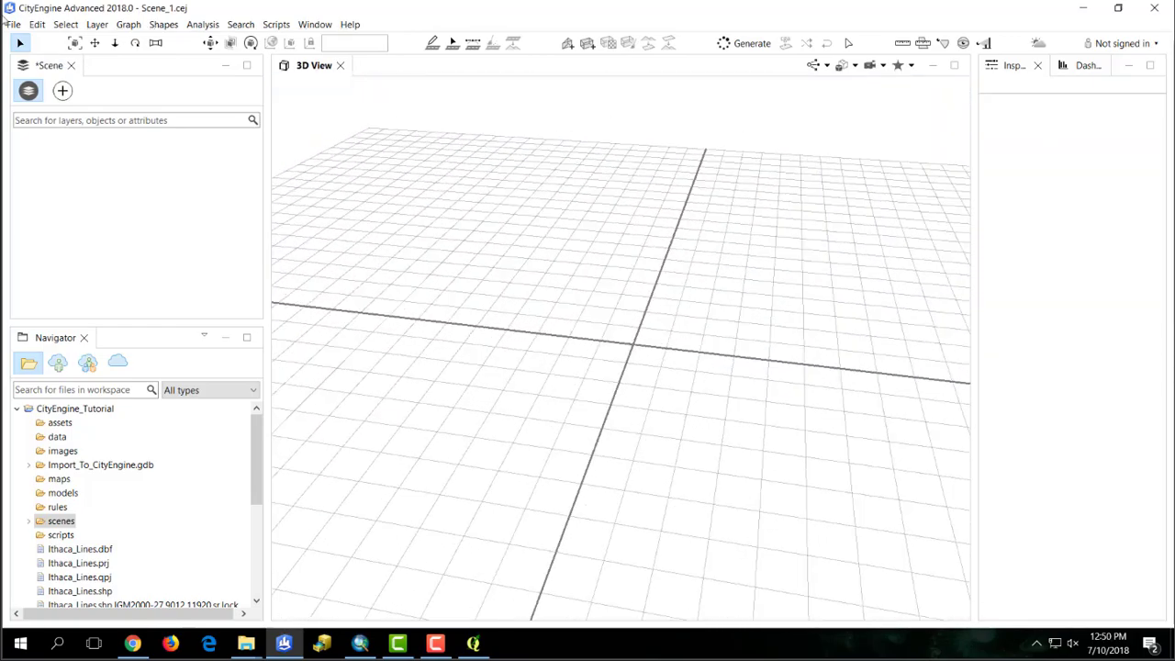
click(14, 25)
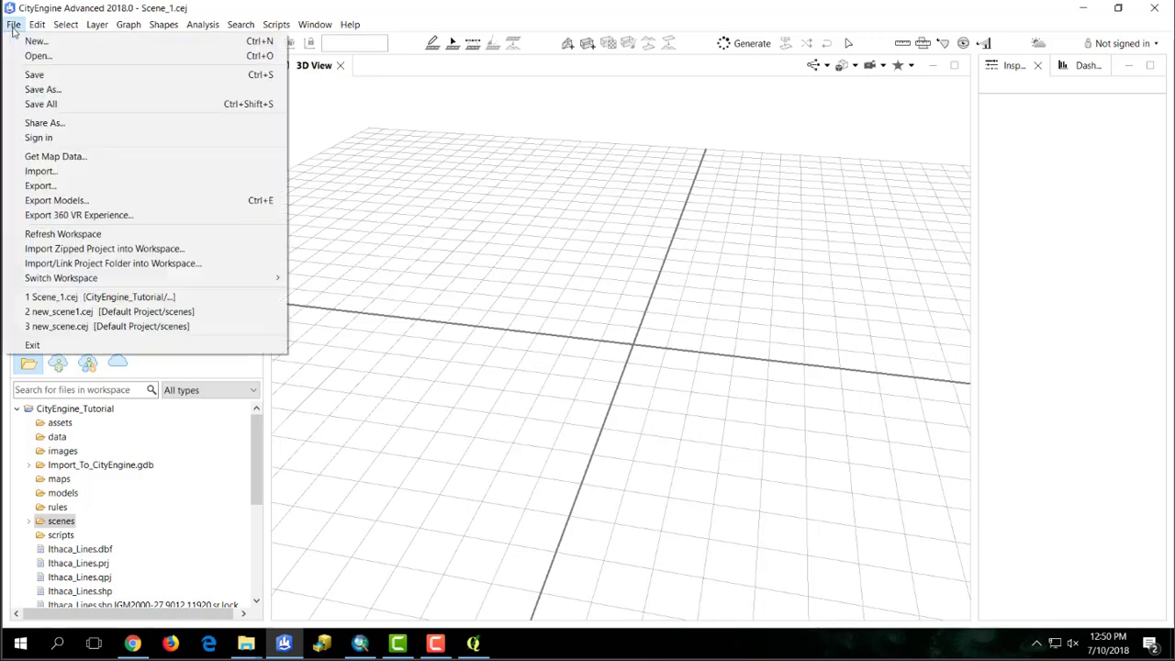
click(59, 173)
click(477, 212)
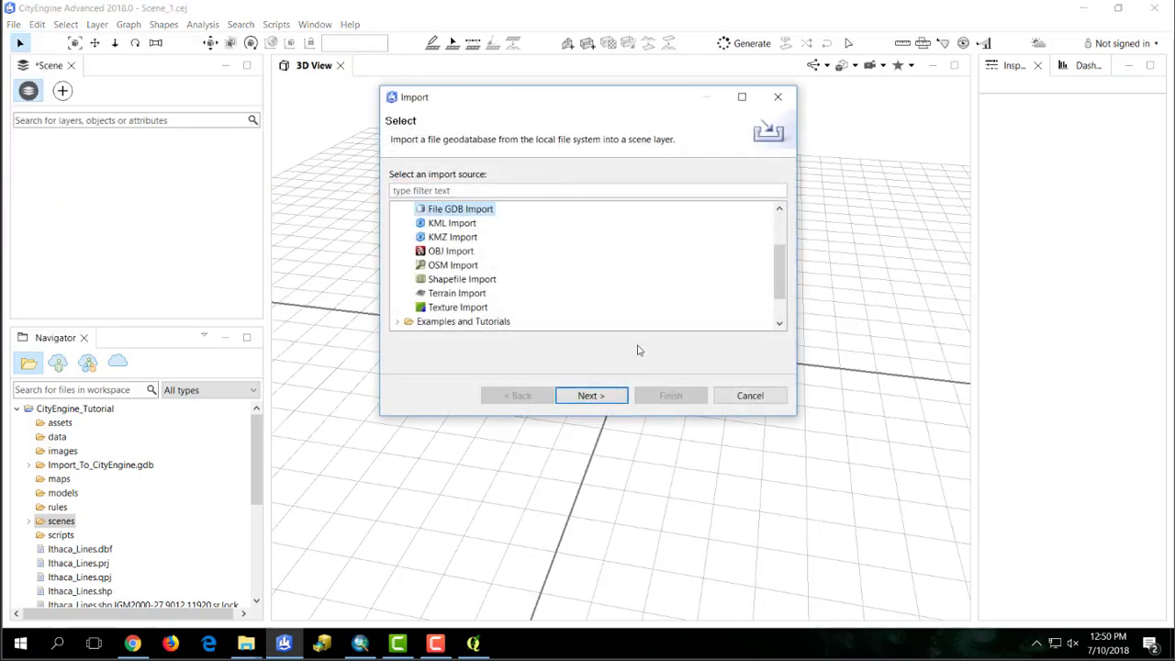
click(592, 396)
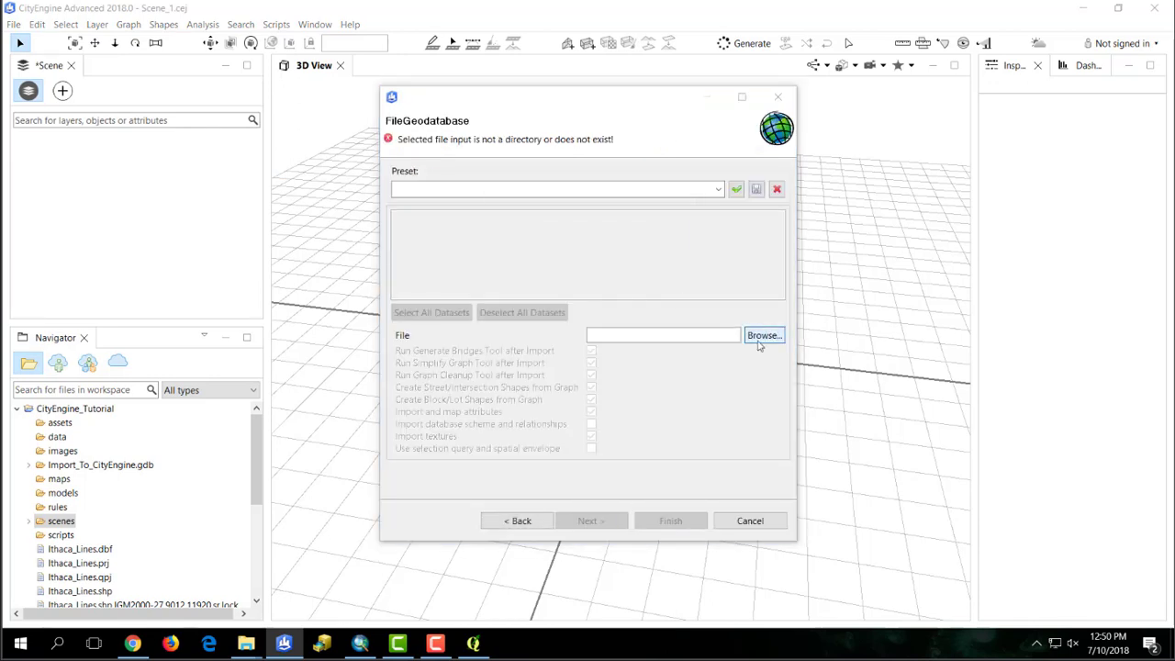
click(762, 335)
double_click(564, 296)
click(593, 338)
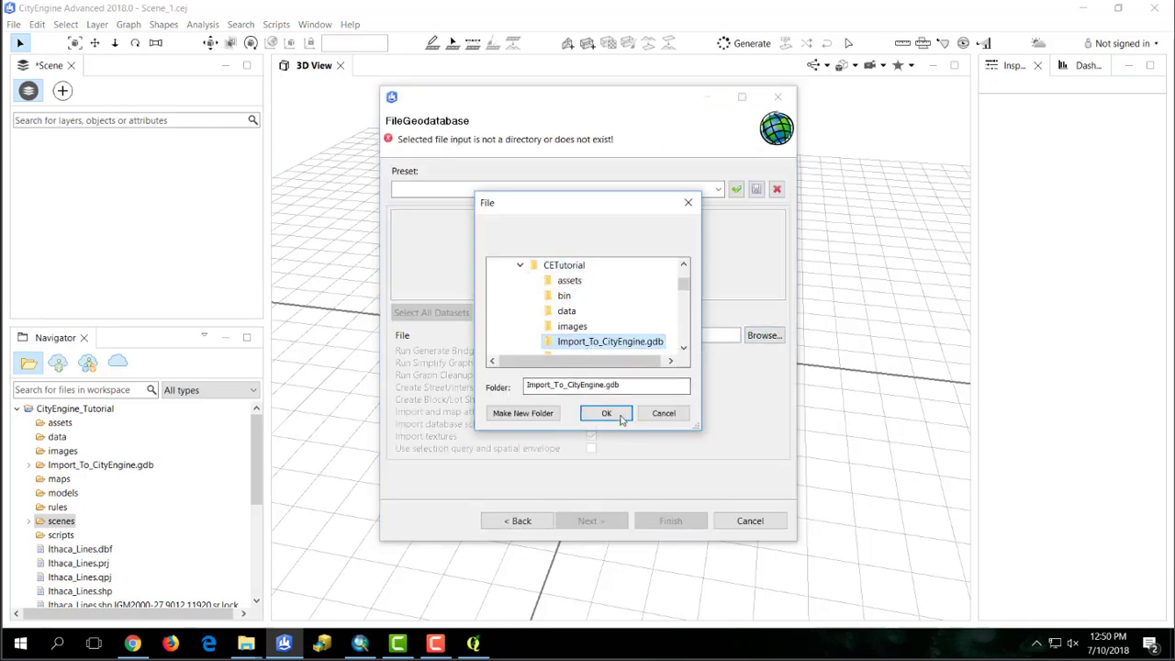
click(617, 412)
Step: Import both the Ithaca_Lines and Ithaca_Polygons datasets, using WGS 1984 UTM Zone 18N as the scene coordinate system
mouse_move(519, 254)
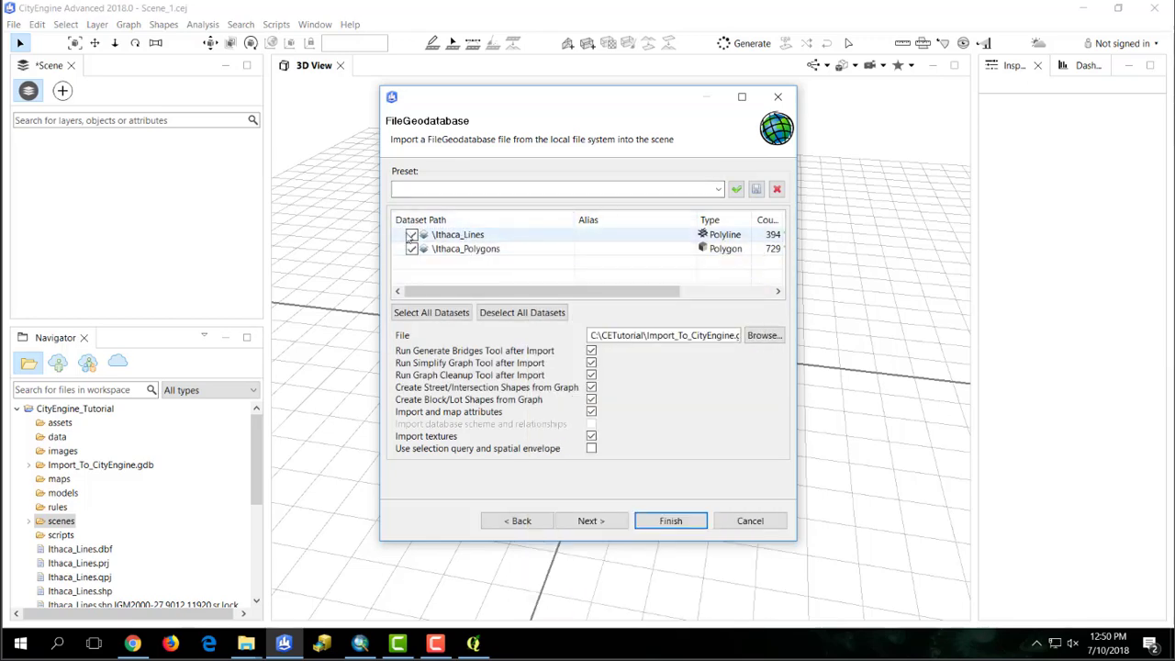
click(411, 235)
click(412, 249)
click(412, 235)
click(411, 249)
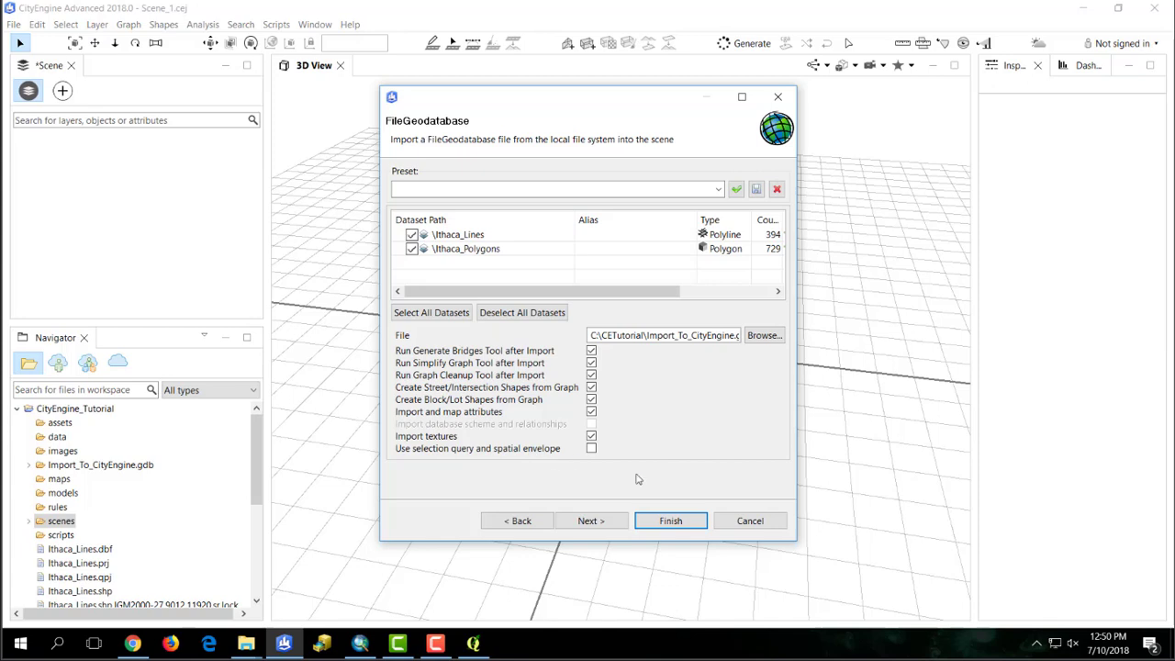
click(671, 521)
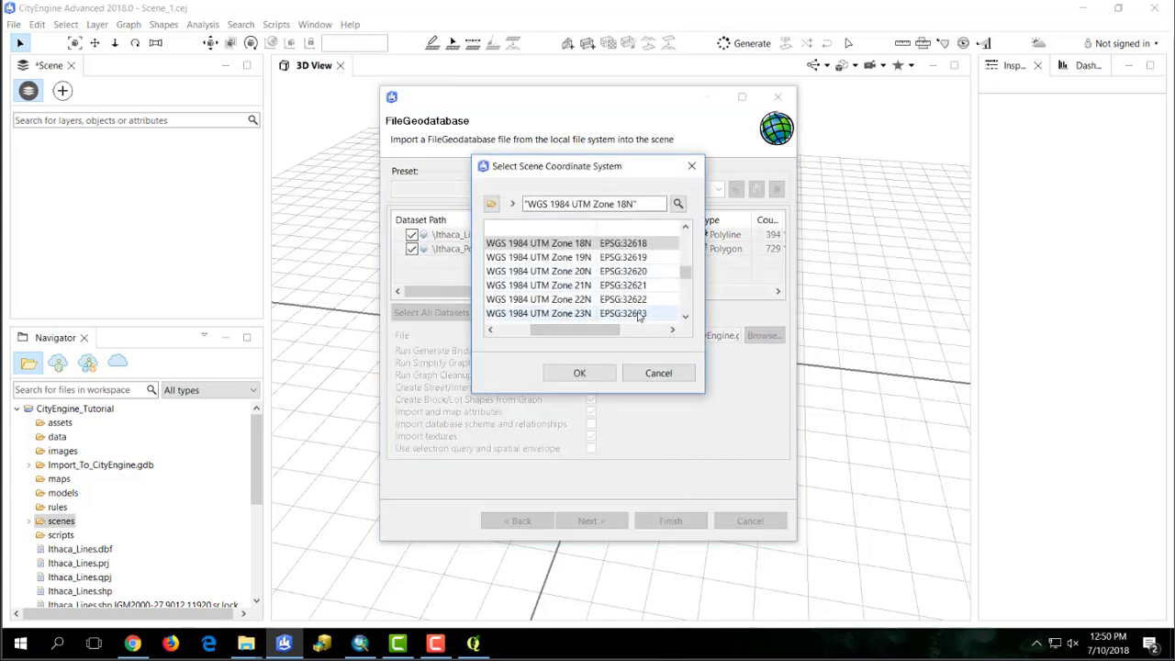
click(587, 375)
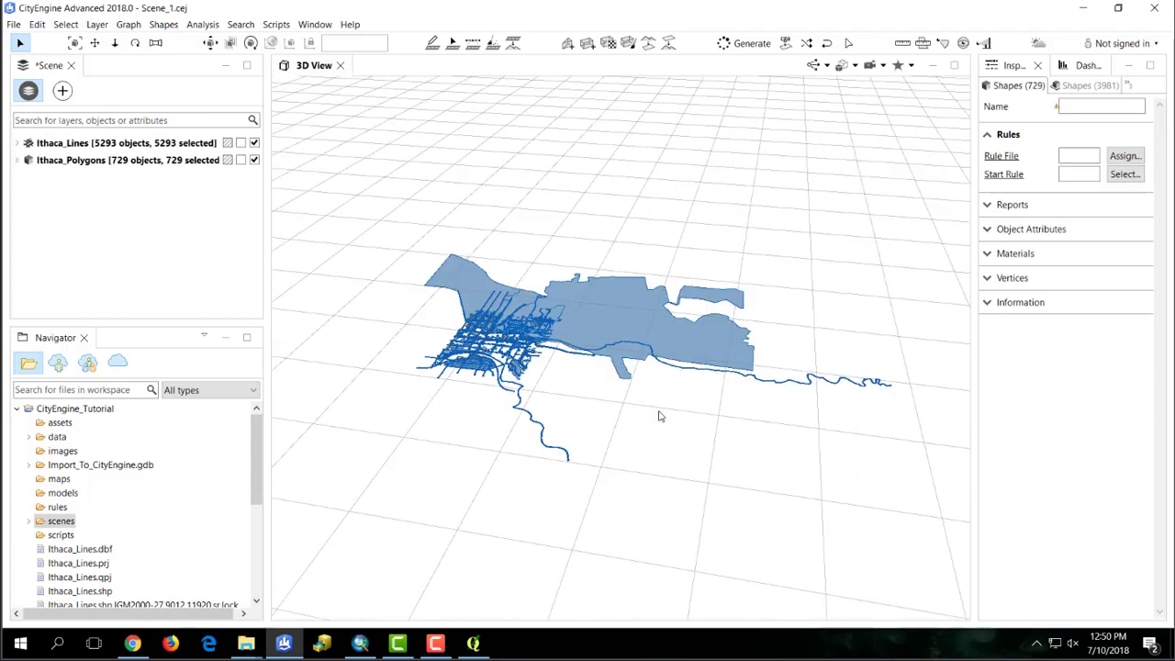
Step: Expand the Ithaca_Lines layer and hide its Blocks sublayer
scroll(658, 416, up, 10)
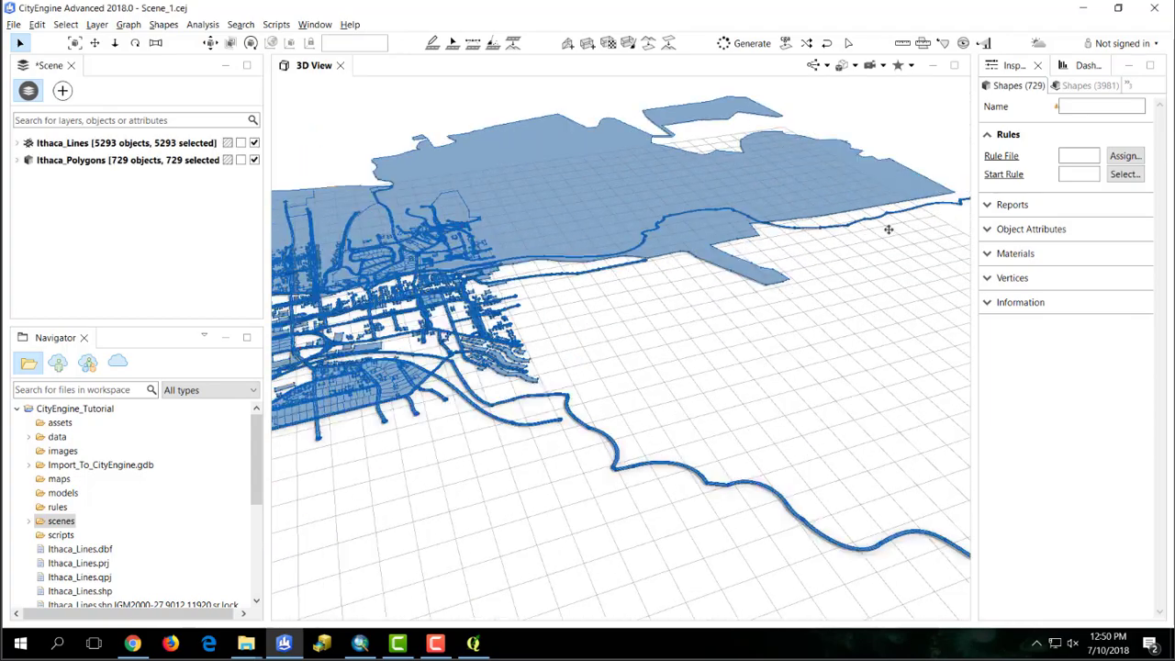
drag(715, 399, 619, 395)
scroll(620, 347, up, 5)
scroll(622, 367, down, 10)
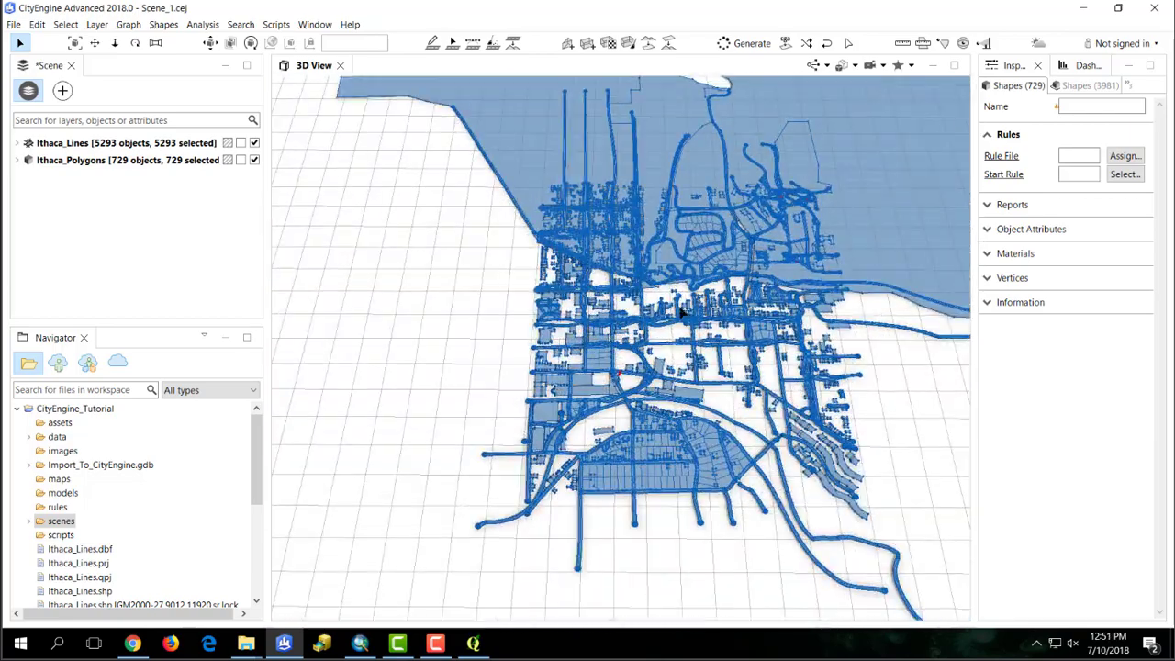
click(16, 143)
click(254, 176)
Step: Delete the large area polygons of Ithaca_Polygons that cover the northern and eastern parts of the street network, keeping the building footprints
scroll(622, 330, up, 5)
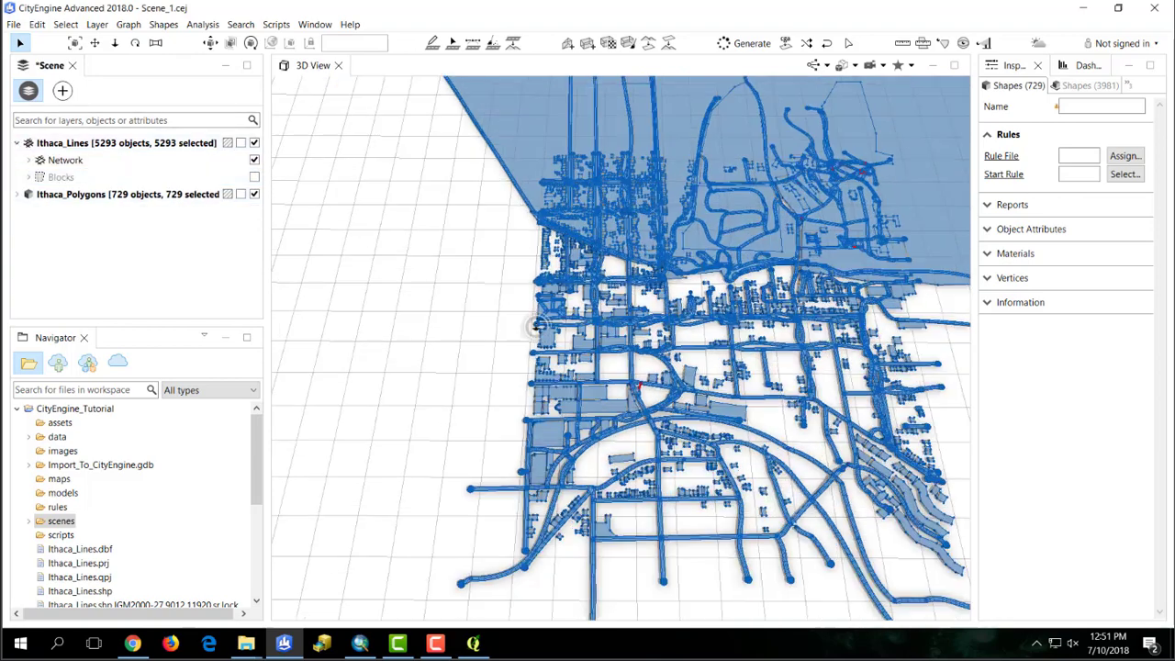
scroll(623, 330, down, 6)
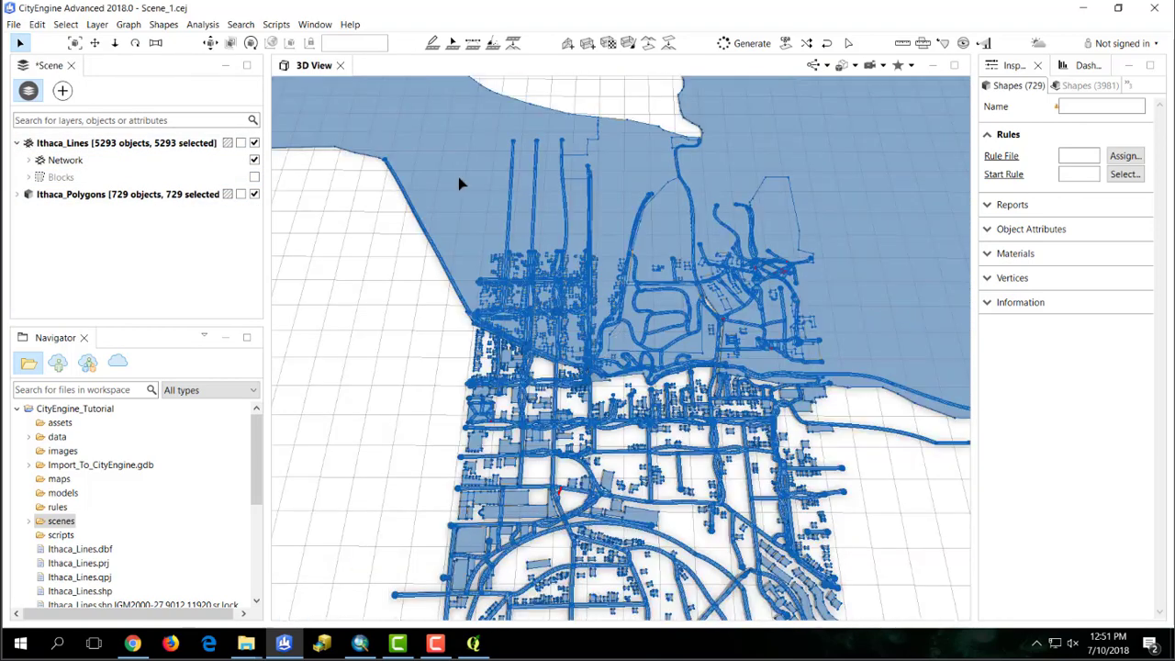
click(592, 236)
scroll(681, 247, down, 5)
key(Delete)
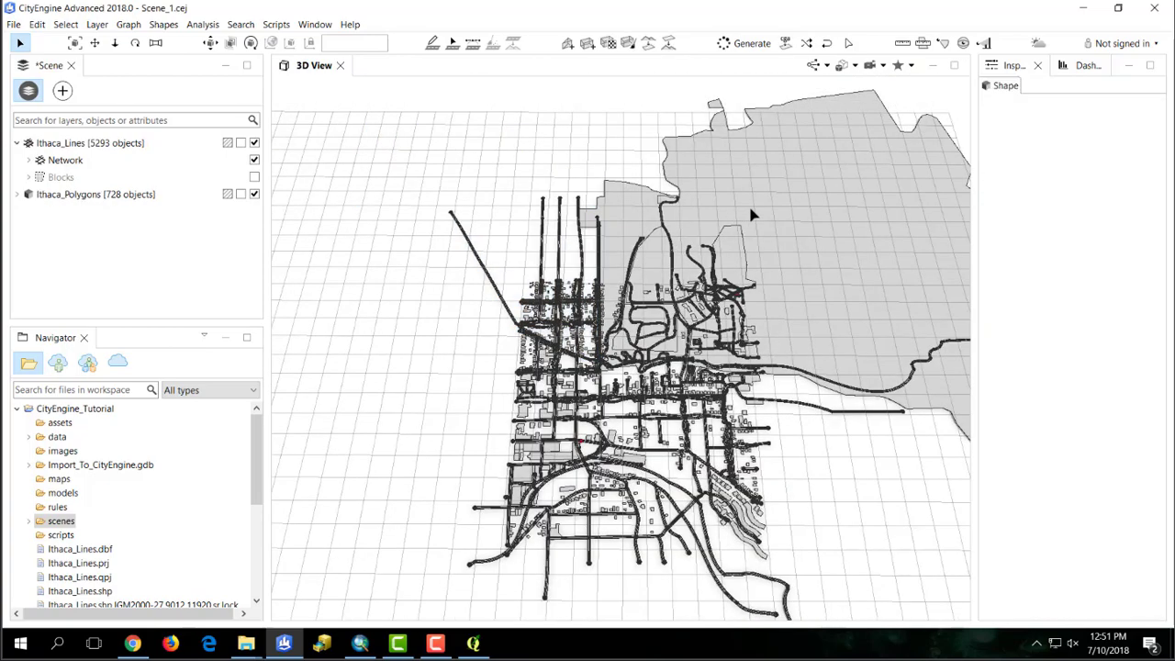
click(752, 215)
key(Delete)
key(Delete)
click(730, 257)
key(Delete)
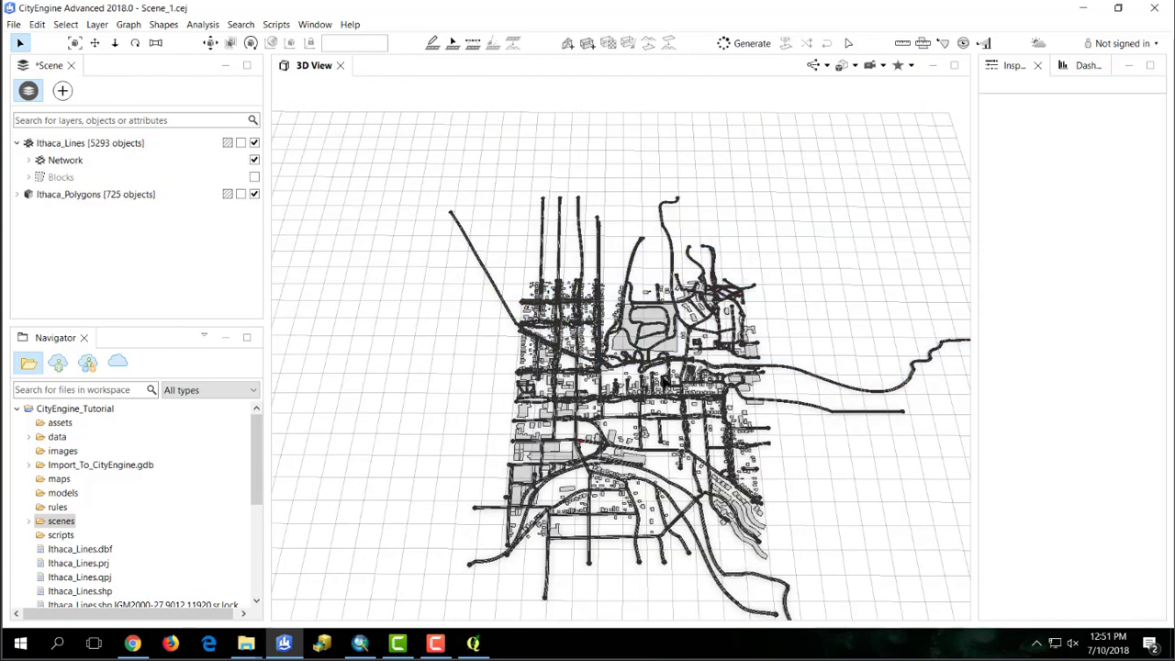
click(674, 352)
key(Delete)
scroll(642, 349, up, 8)
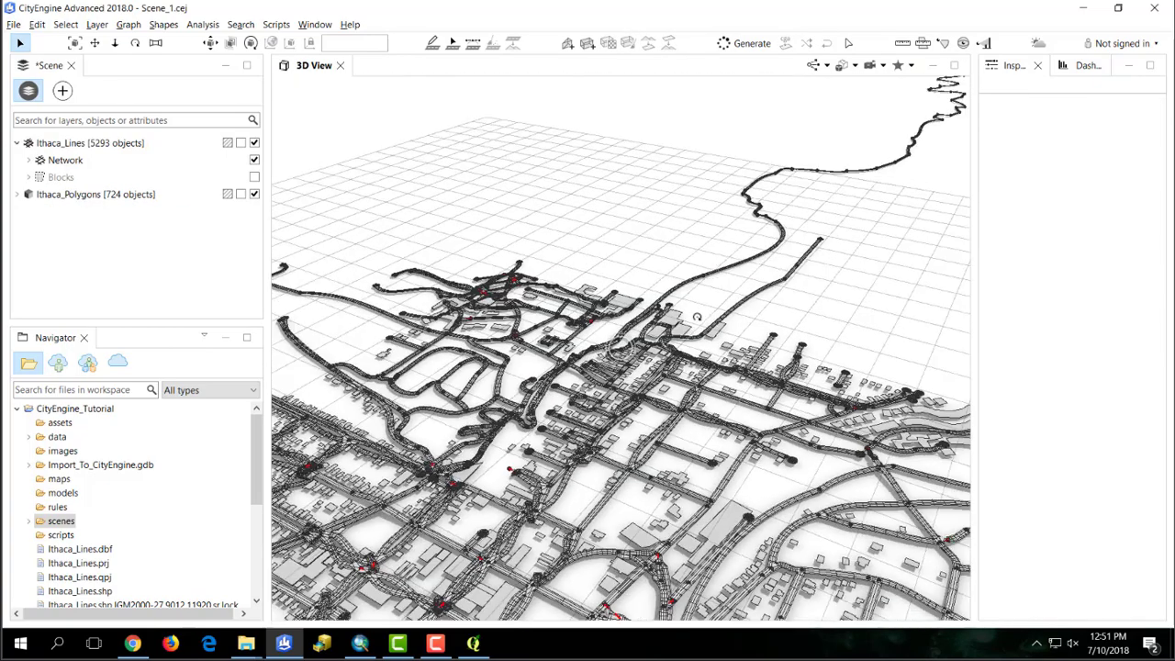
Step: Delete the tangled, overlapping street segments and nodes at the cluttered intersection in the residential area
scroll(620, 347, up, 6)
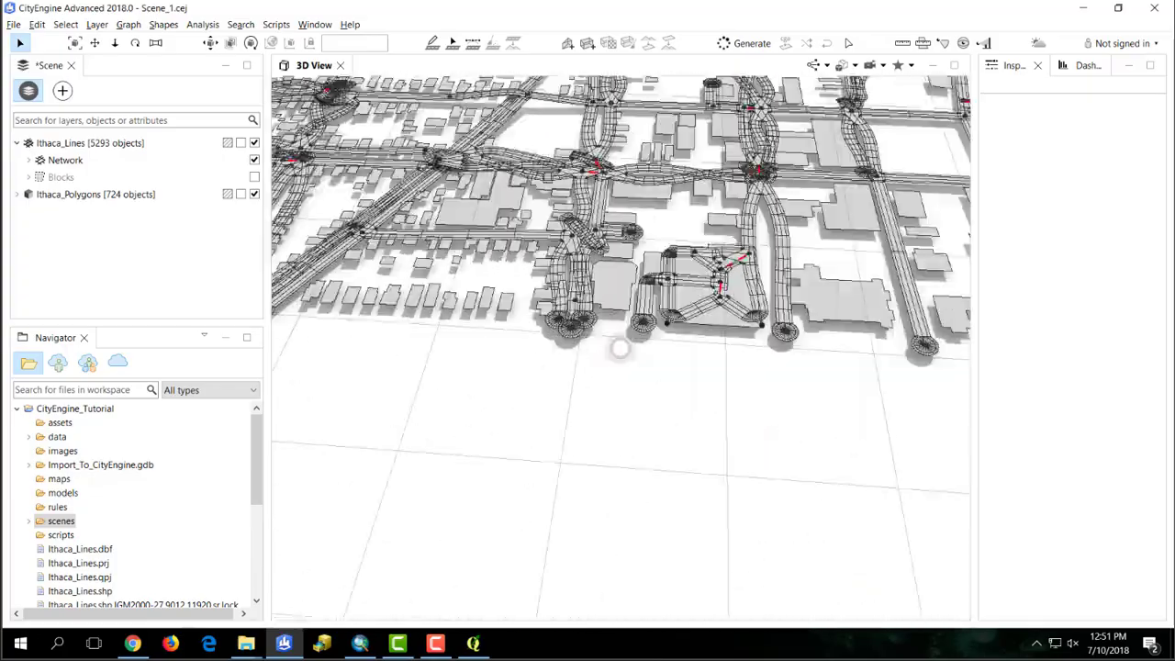
scroll(639, 390, down, 8)
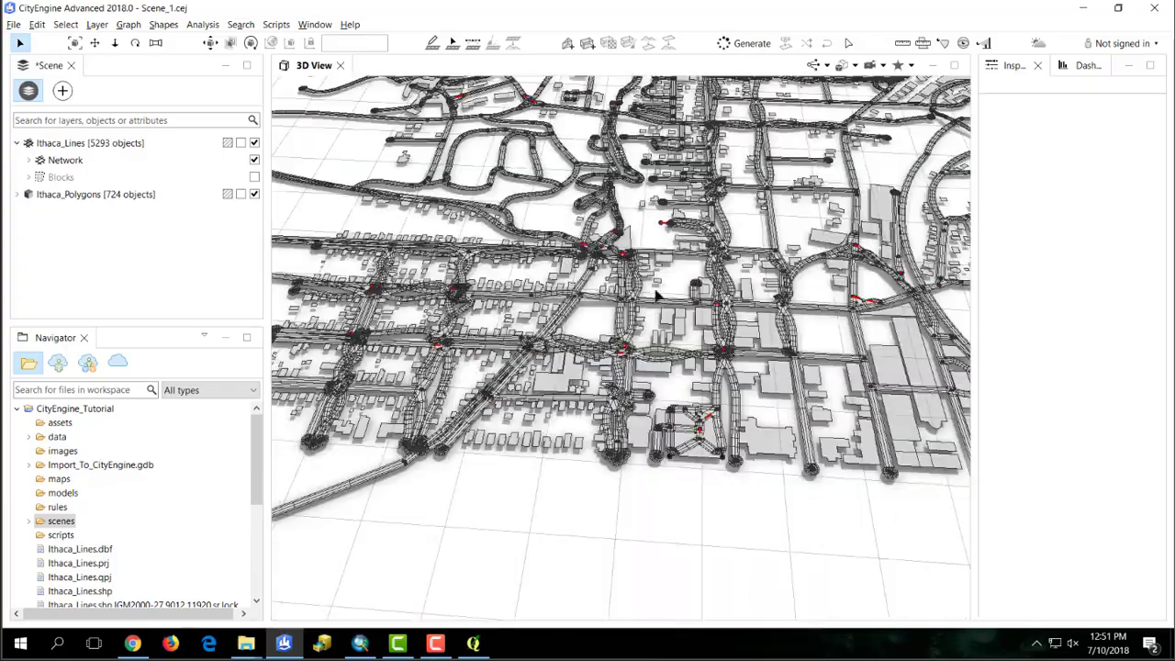
scroll(603, 260, up, 10)
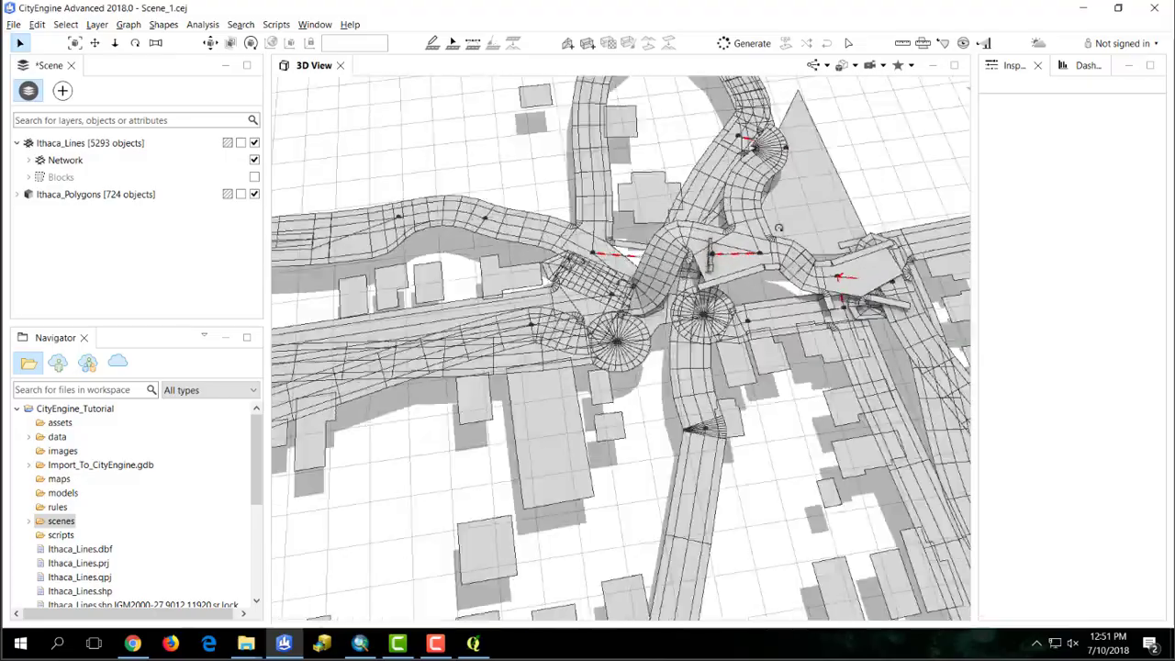
scroll(536, 386, down, 10)
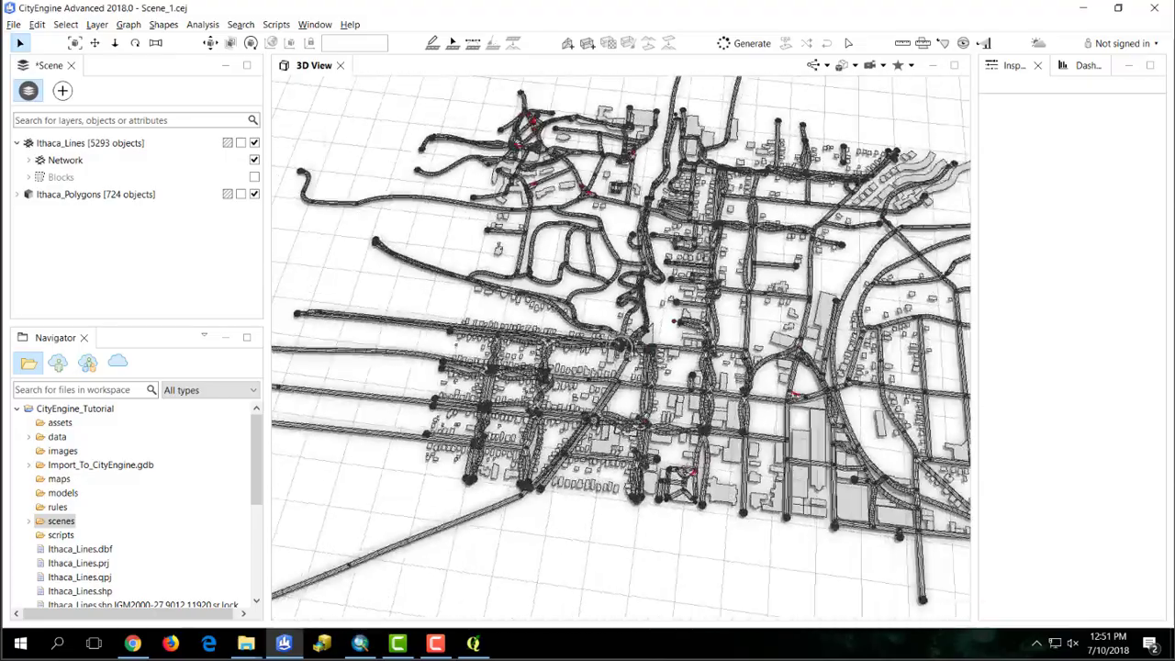
scroll(550, 358, up, 8)
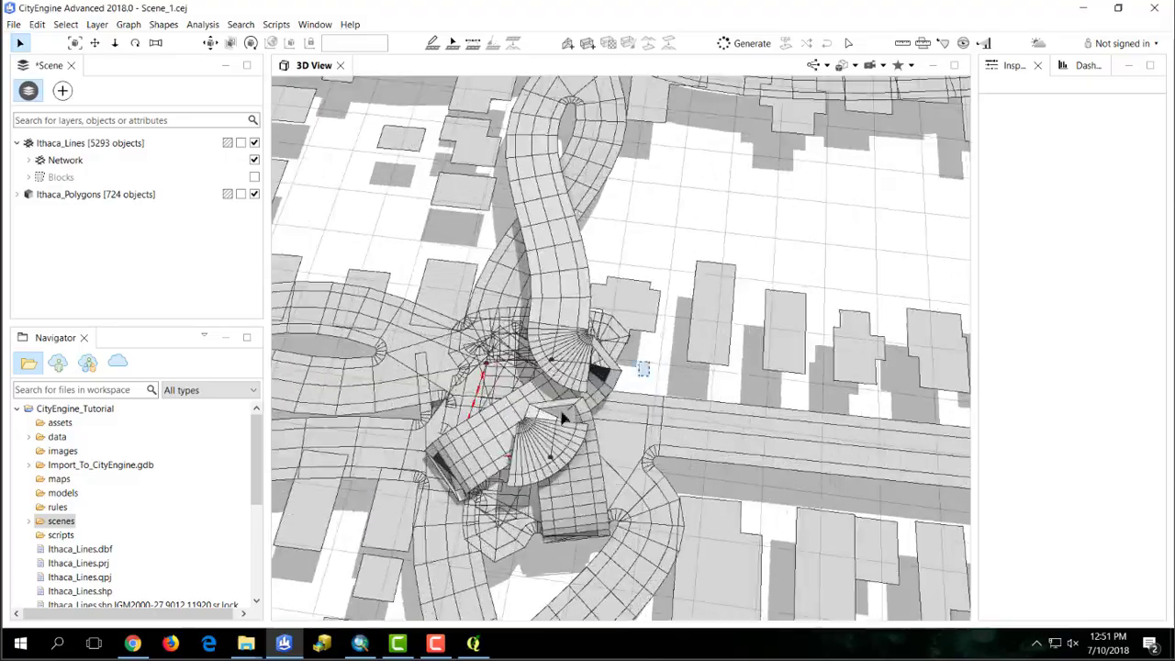
drag(427, 362, 624, 471)
key(Delete)
Step: Draw a freehand street joining the cut-off end of the short side street to the neighbouring dead end beside the row of houses
scroll(617, 407, down, 8)
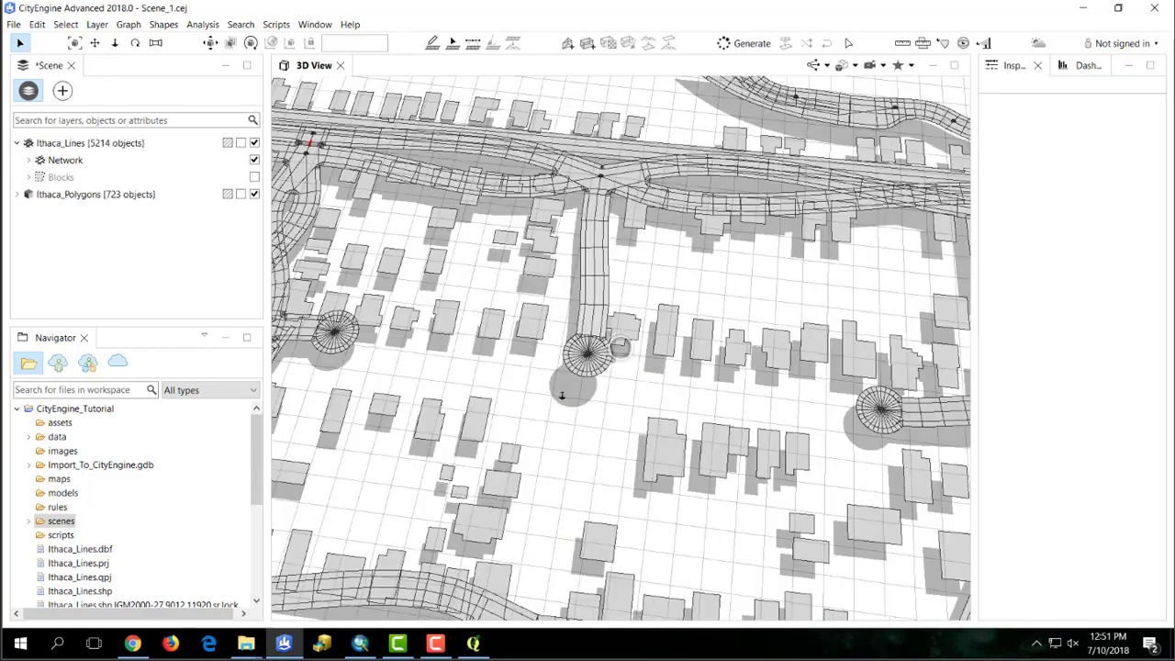
scroll(585, 409, up, 3)
key(alt)
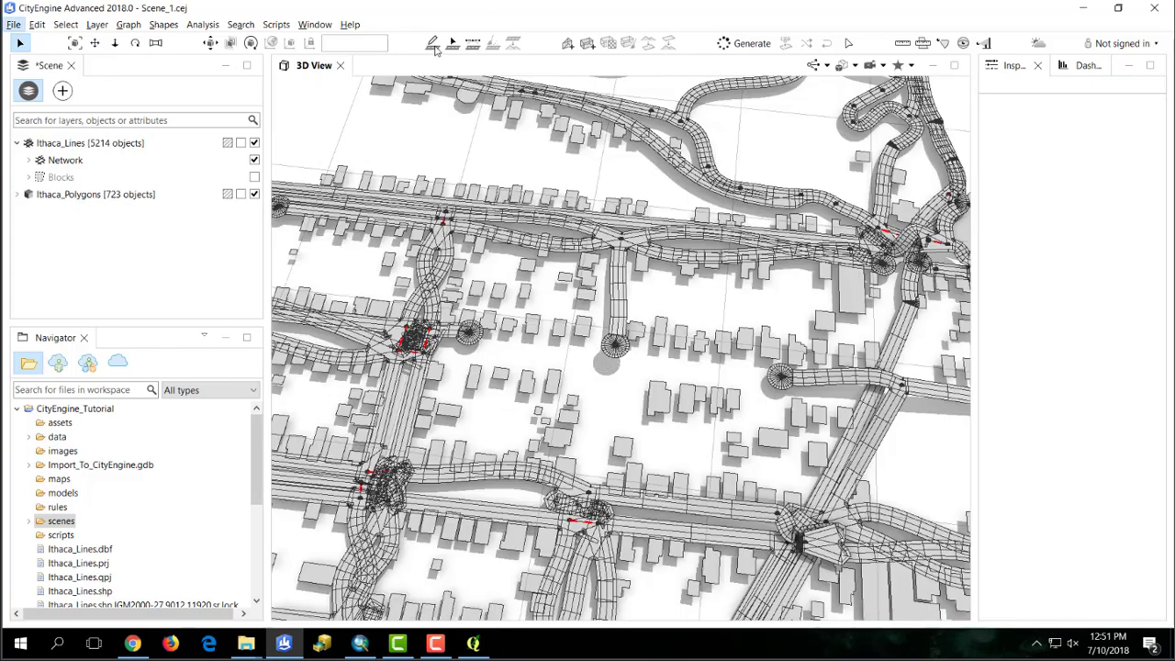
click(439, 44)
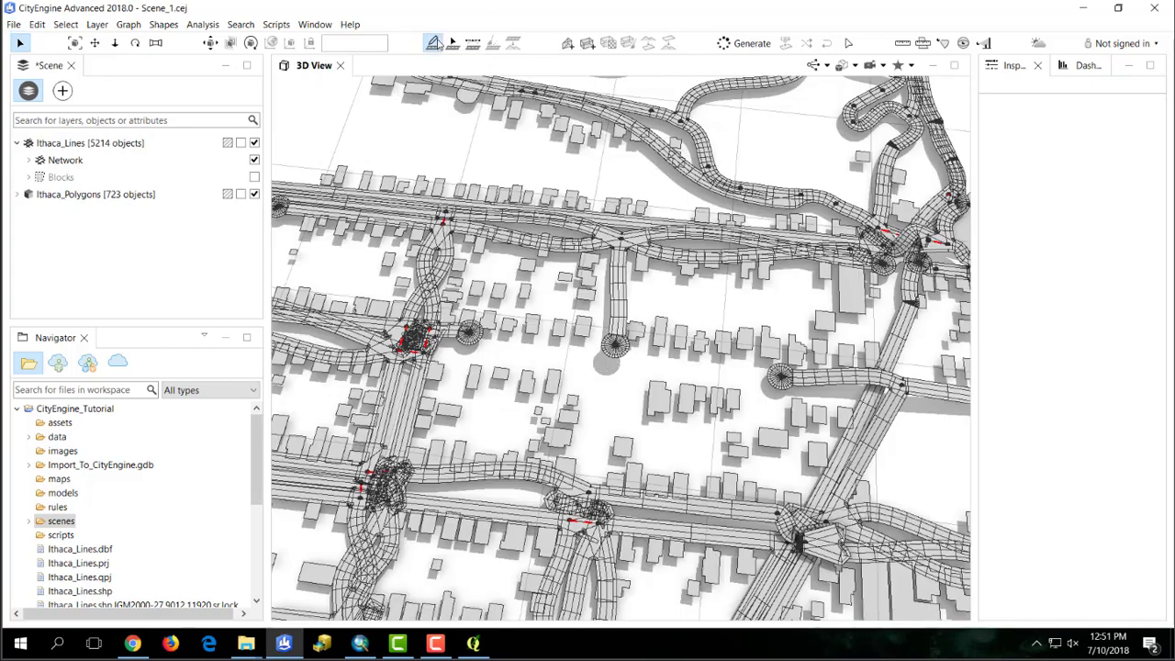
scroll(689, 407, up, 2)
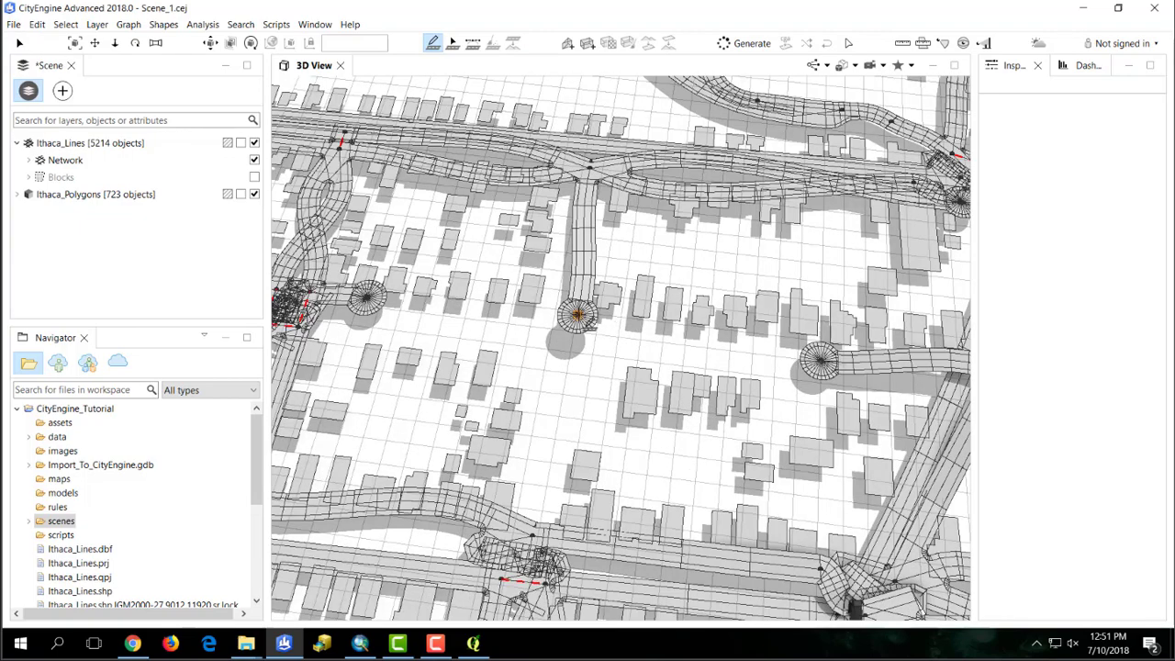
click(579, 316)
click(820, 361)
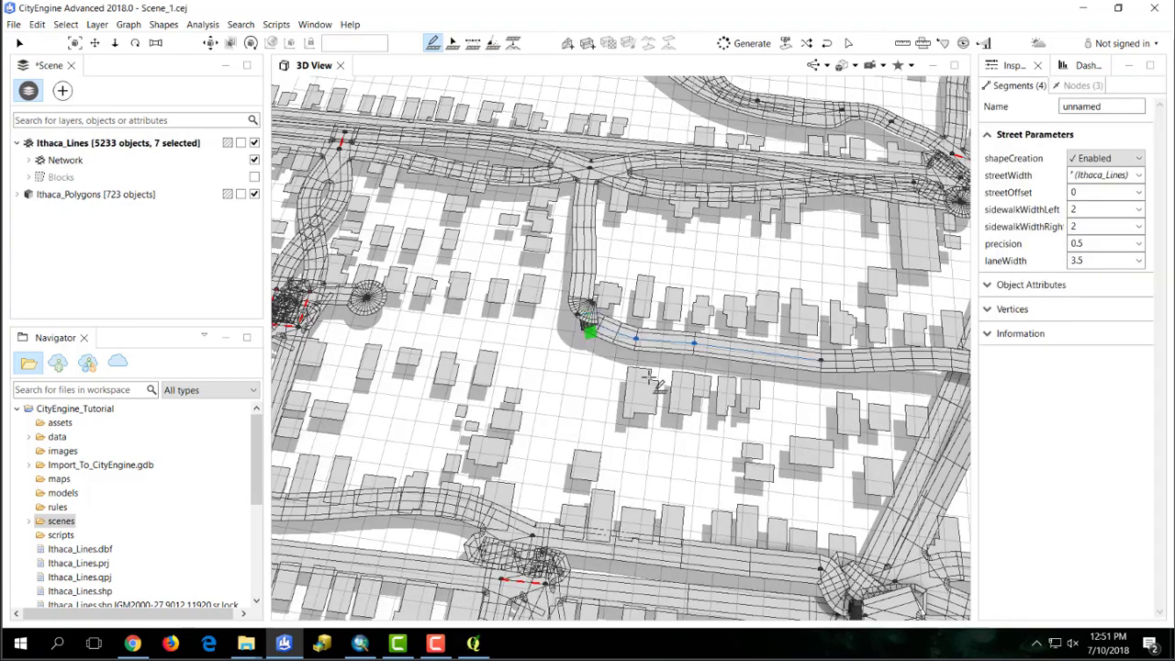
Step: Select all objects of the Ithaca_Lines layer and simplify the graph with a threshold angle of 45.0
scroll(650, 379, down, 2)
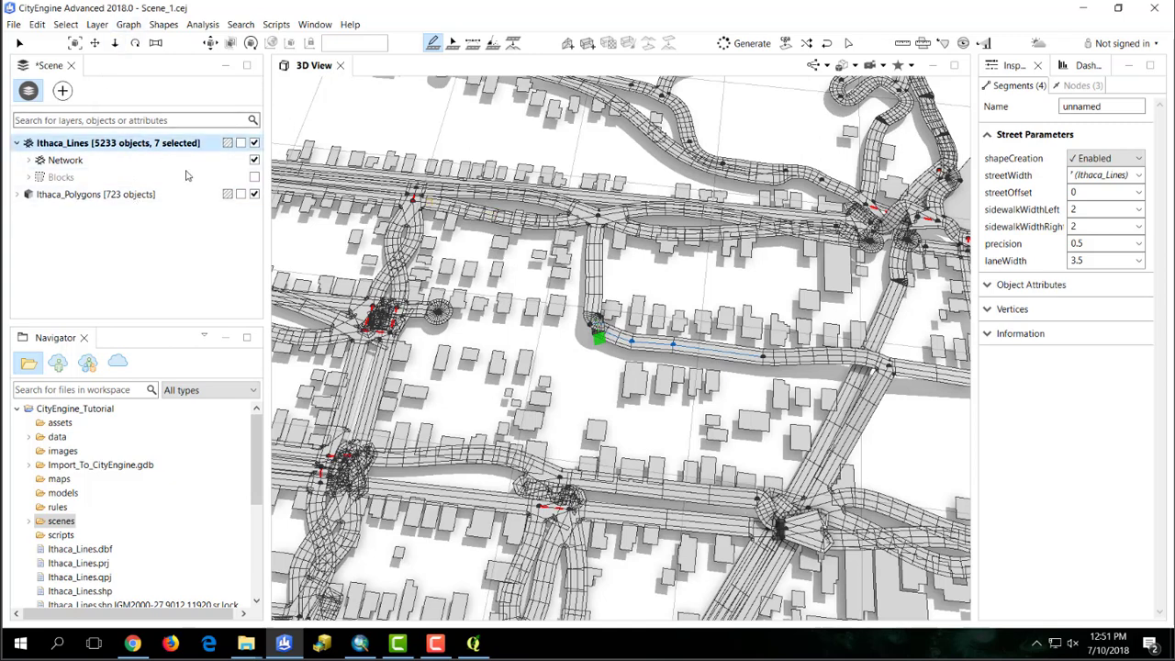
right_click(141, 143)
click(209, 150)
click(129, 23)
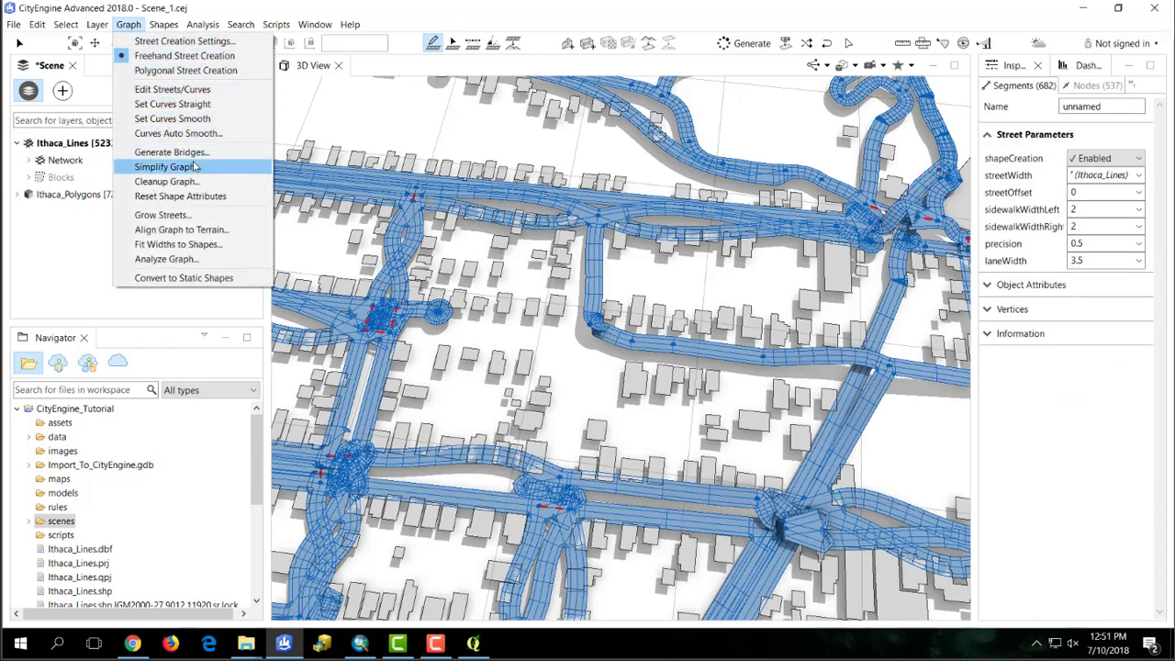
click(166, 167)
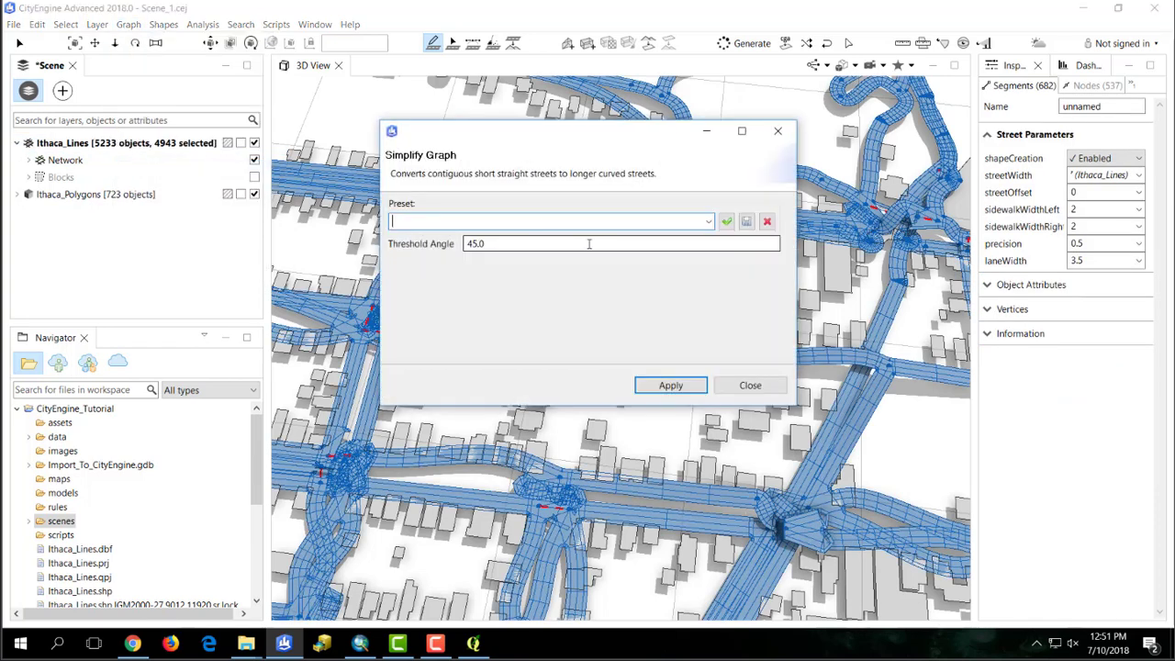
click(671, 384)
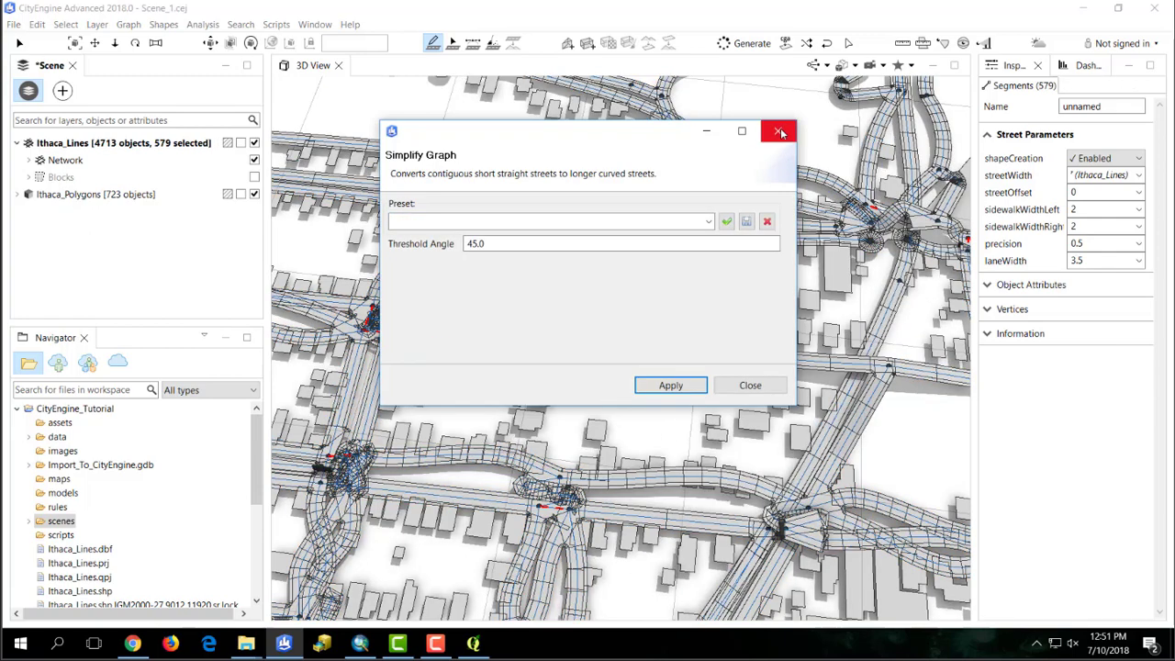
click(780, 133)
Step: Clean up the selected street graph with Intersect Segments and Merge Nodes enabled and Snap Nodes to Segments disabled
click(128, 24)
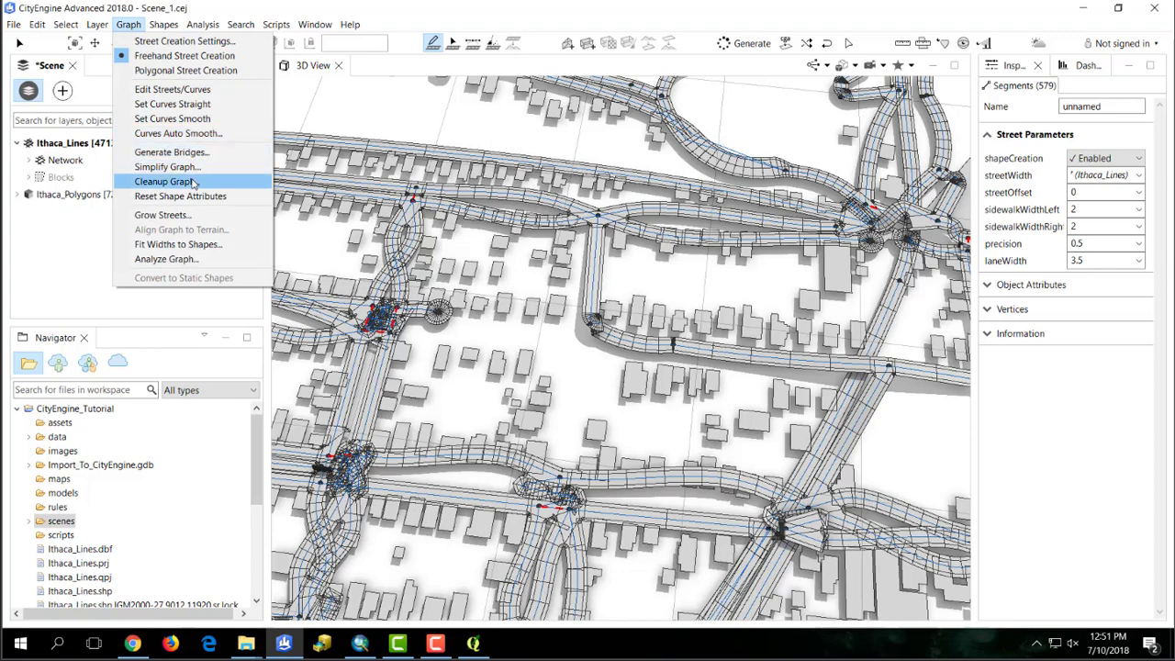
click(164, 182)
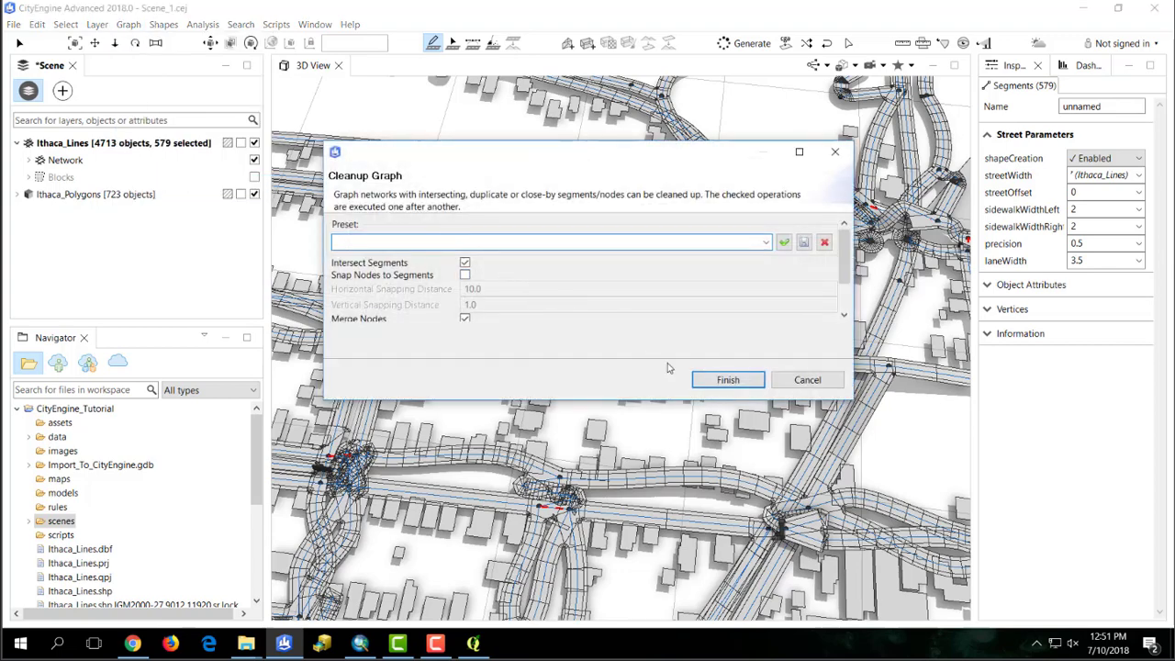
click(724, 380)
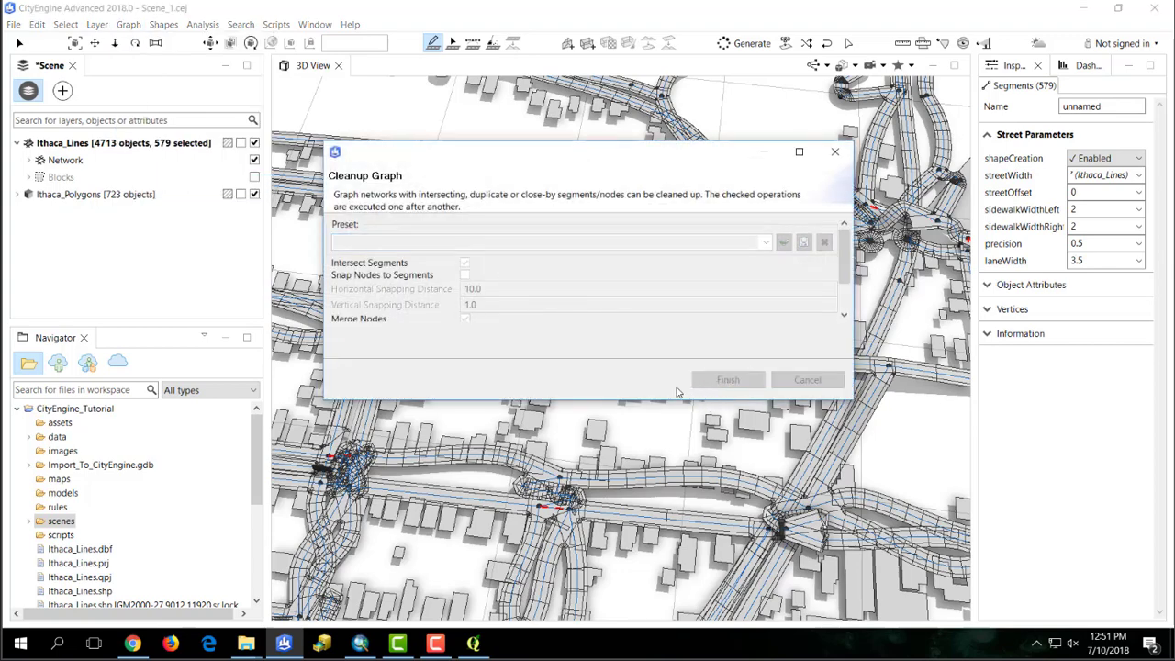
Step: Examine the cleaned-up street network as a whole and up close around its intersections and dead ends
scroll(623, 353, down, 3)
drag(622, 354, 276, 335)
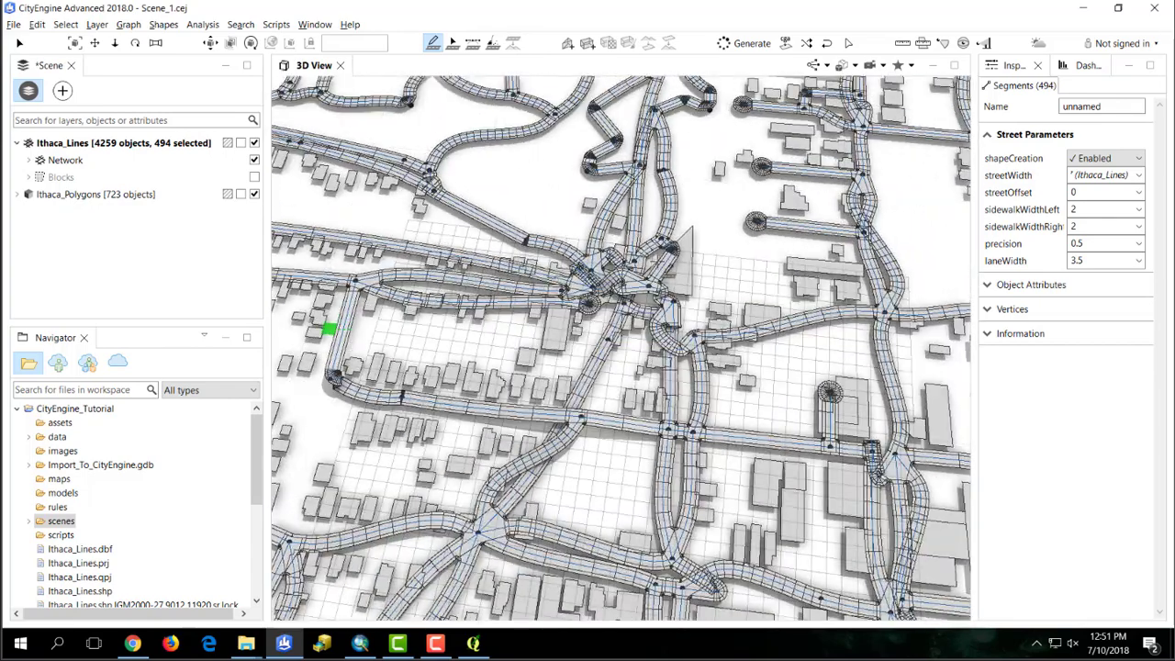
scroll(681, 303, down, 3)
drag(681, 303, 566, 330)
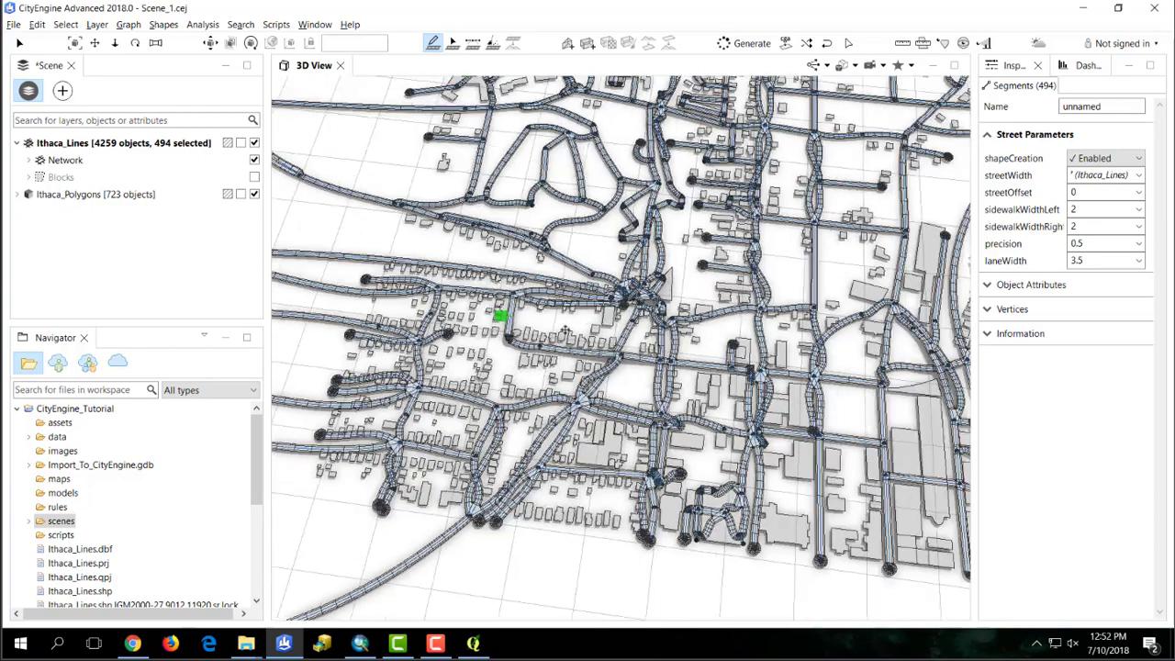
scroll(566, 331, down, 5)
click(20, 43)
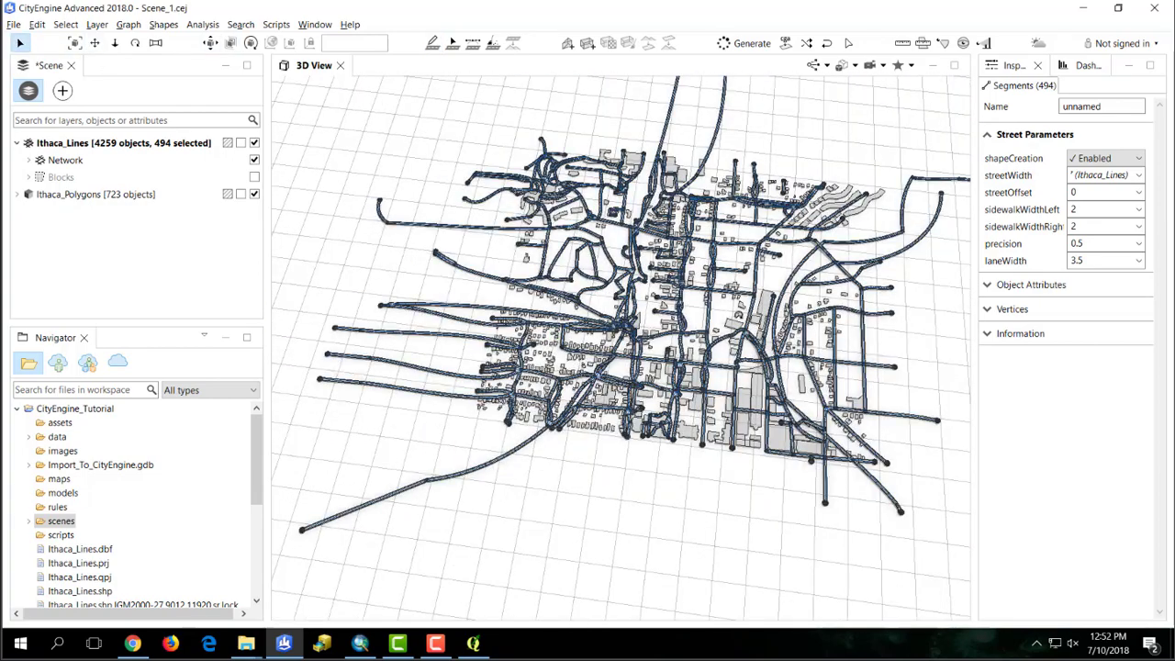
key(f)
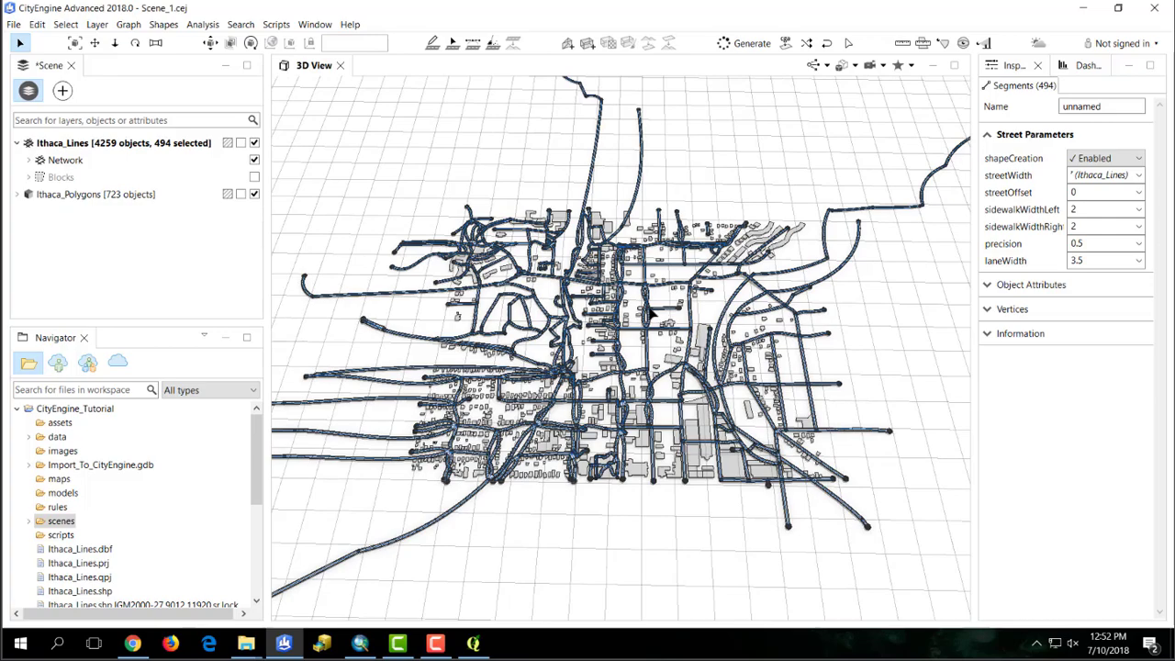
scroll(632, 326, up, 5)
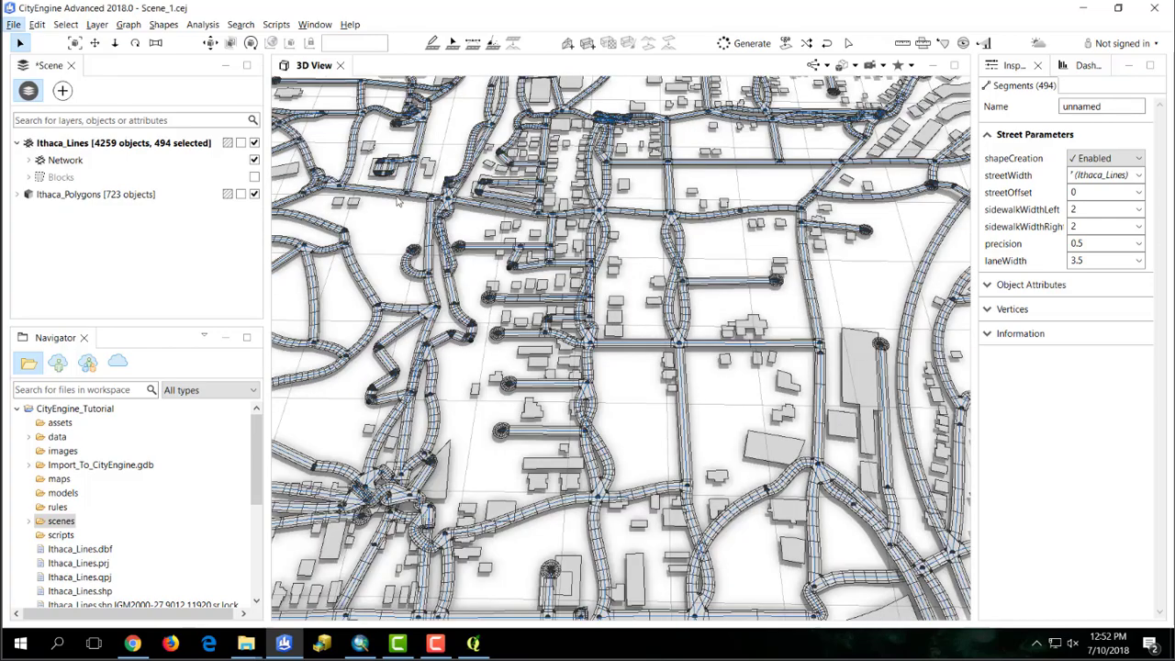
scroll(606, 452, up, 3)
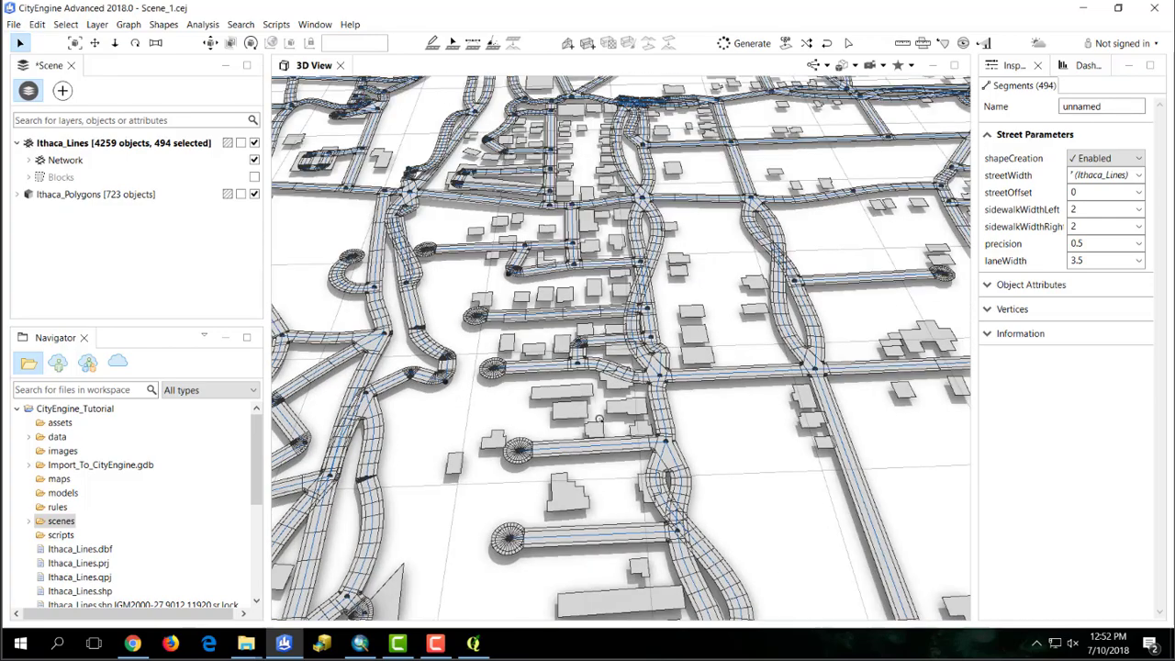
drag(598, 419, 466, 387)
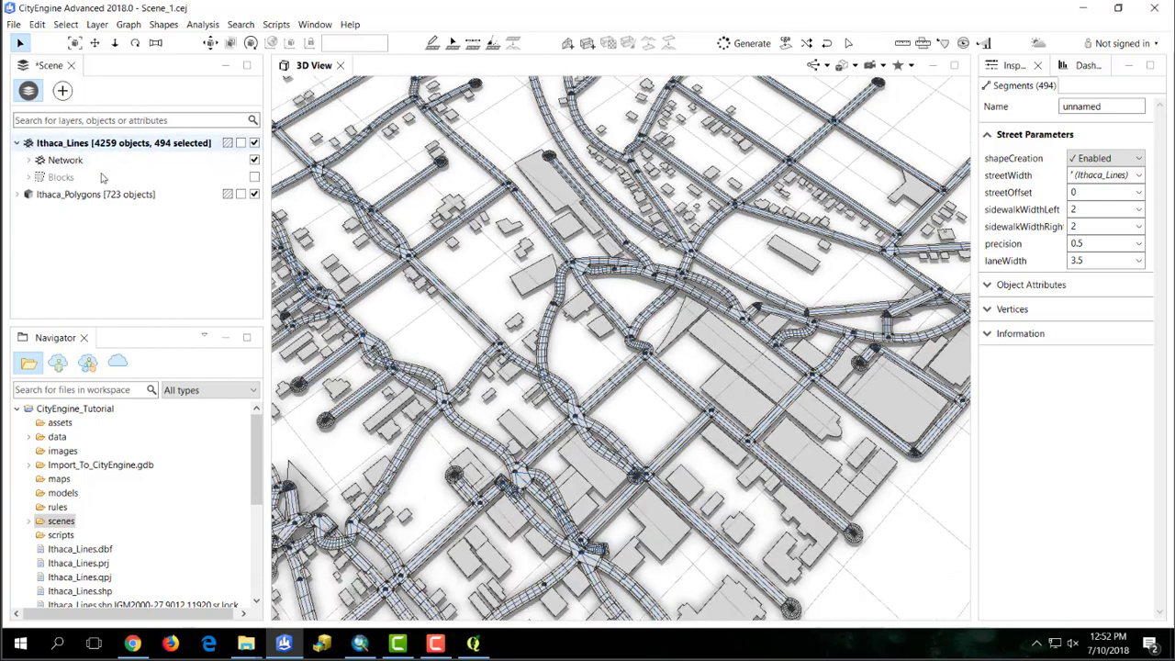
Step: Select all objects of Ithaca_Polygons and assign them the Building_From_OpenStreetMap rule file from the ESRI.lib rules/Buildings folder
right_click(104, 196)
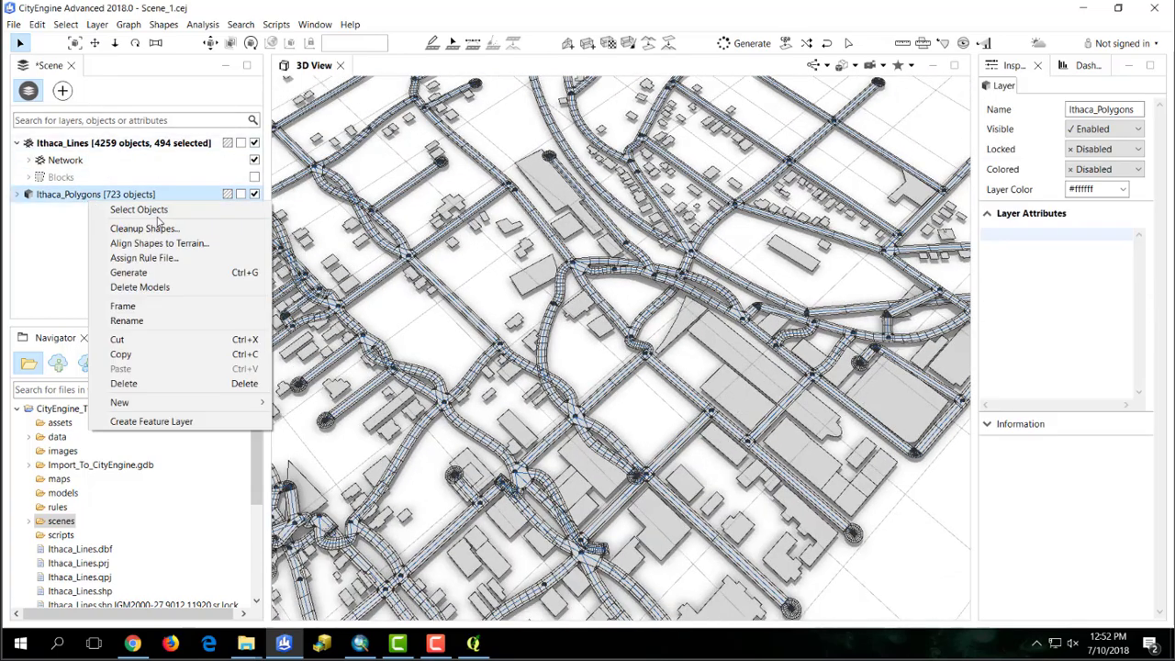
click(138, 209)
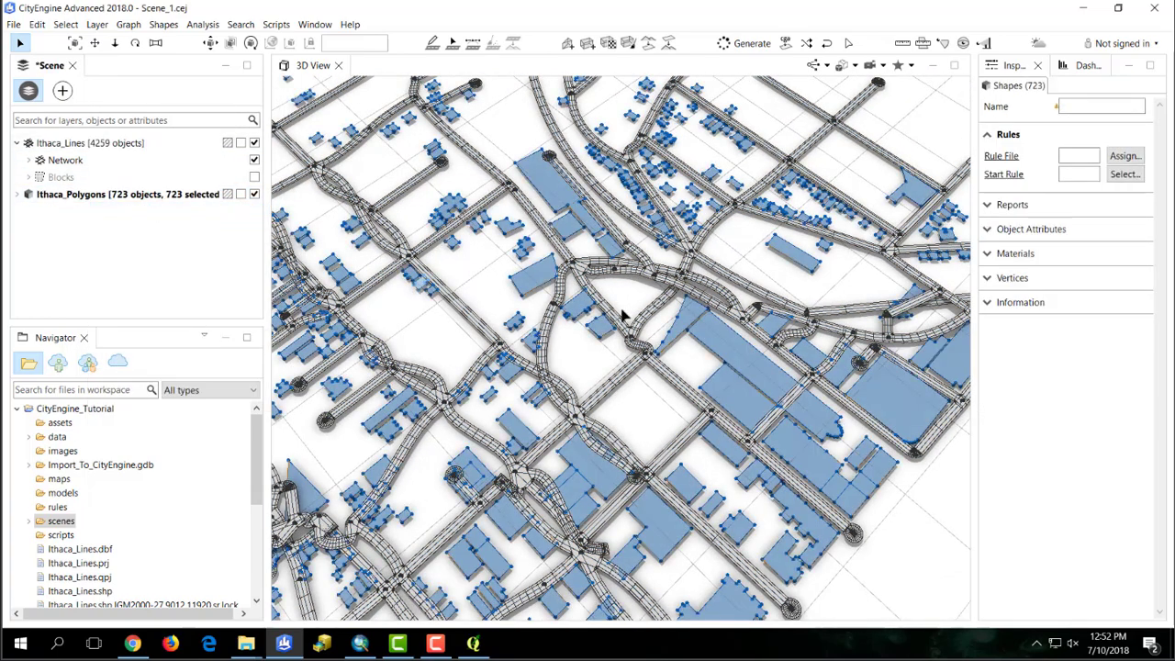
scroll(528, 378, down, 2)
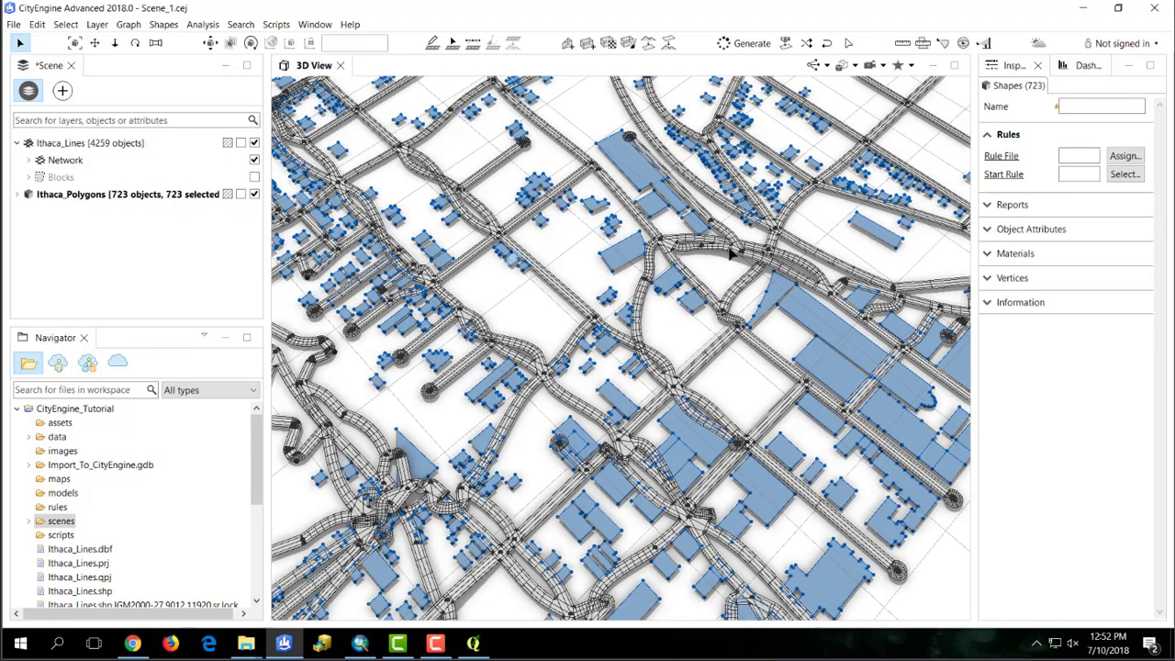
click(1127, 156)
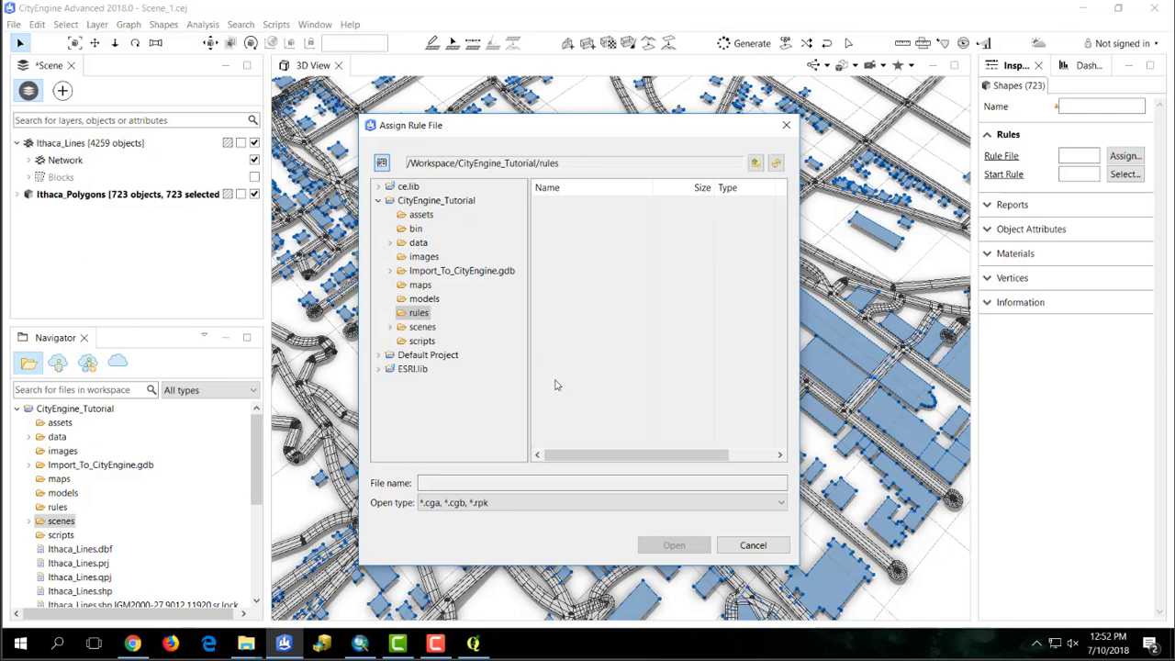
click(413, 369)
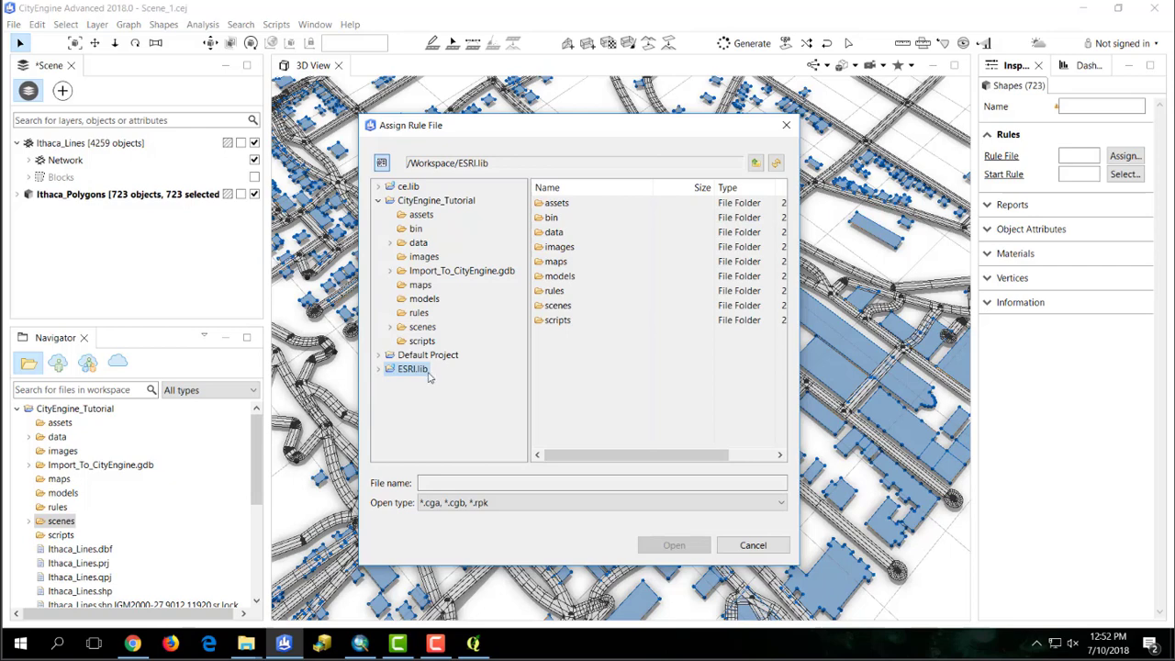
double_click(569, 292)
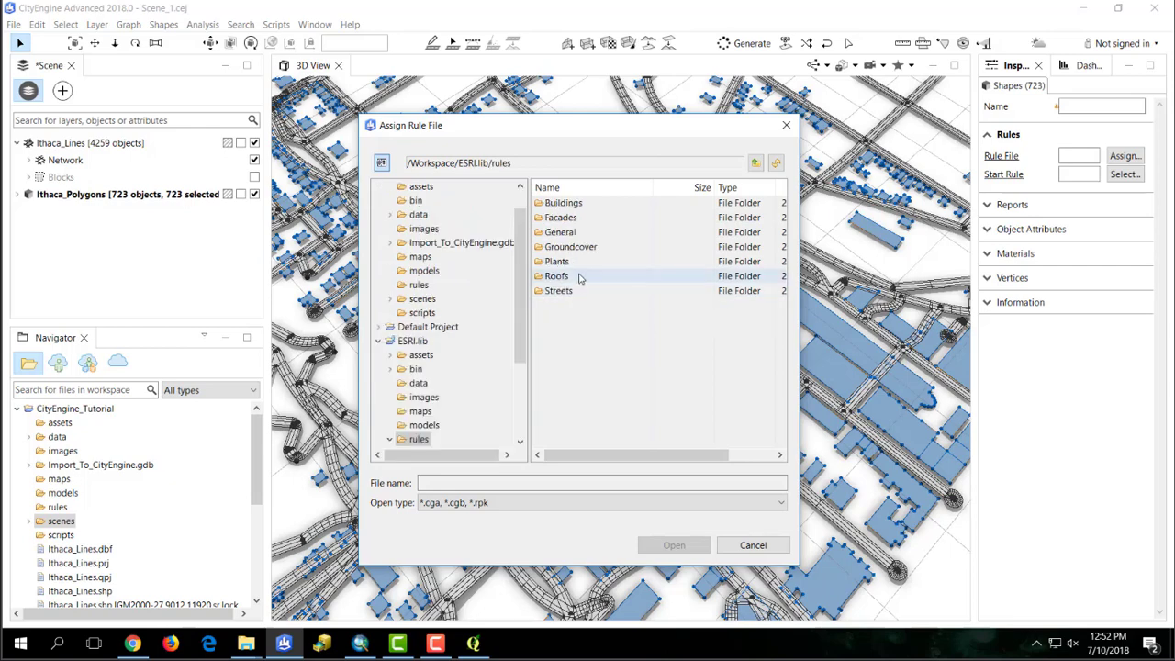
double_click(599, 204)
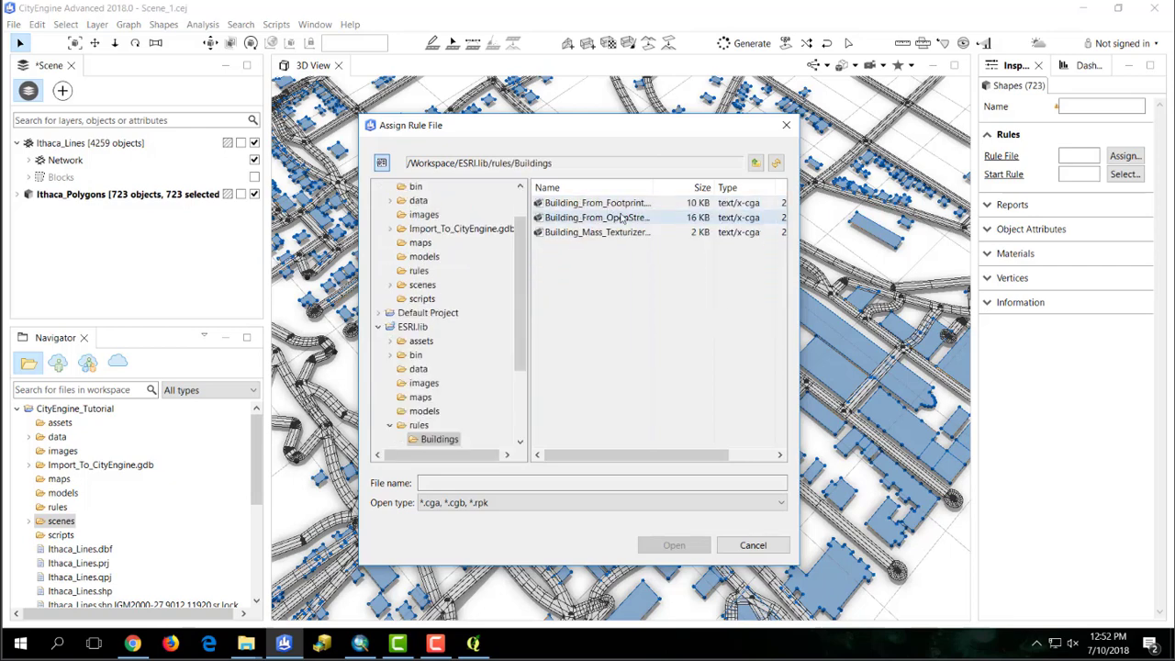
click(597, 218)
click(673, 546)
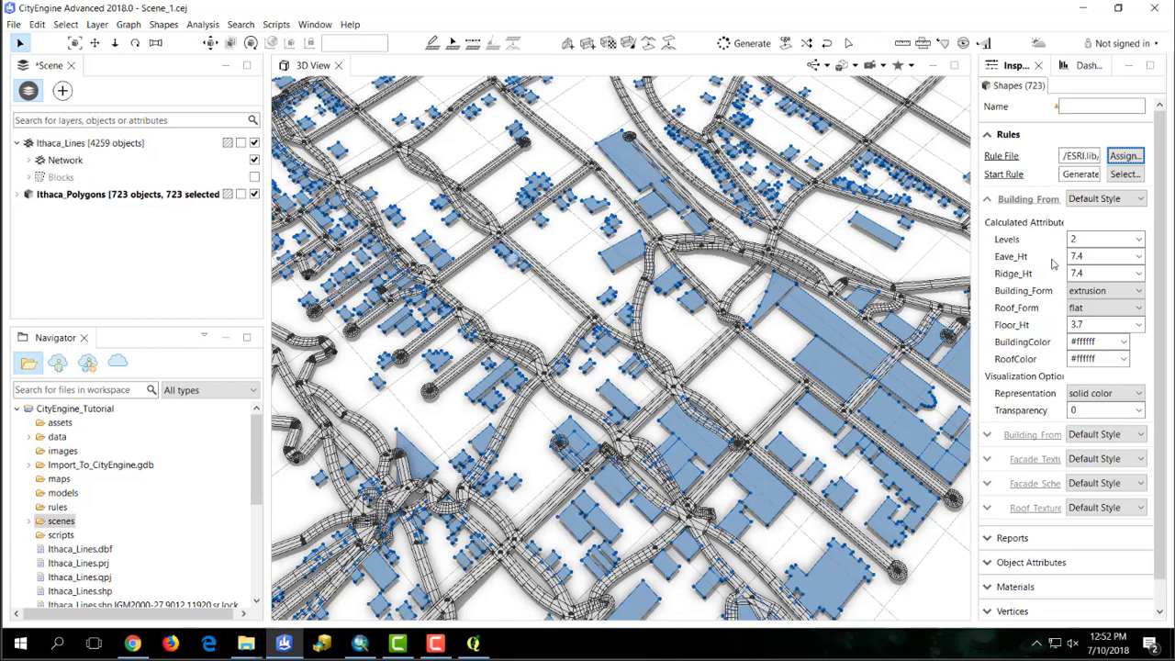
Step: Apply the GenericMediumTown style to the building rule of the selected polygons and generate the building models
click(1115, 308)
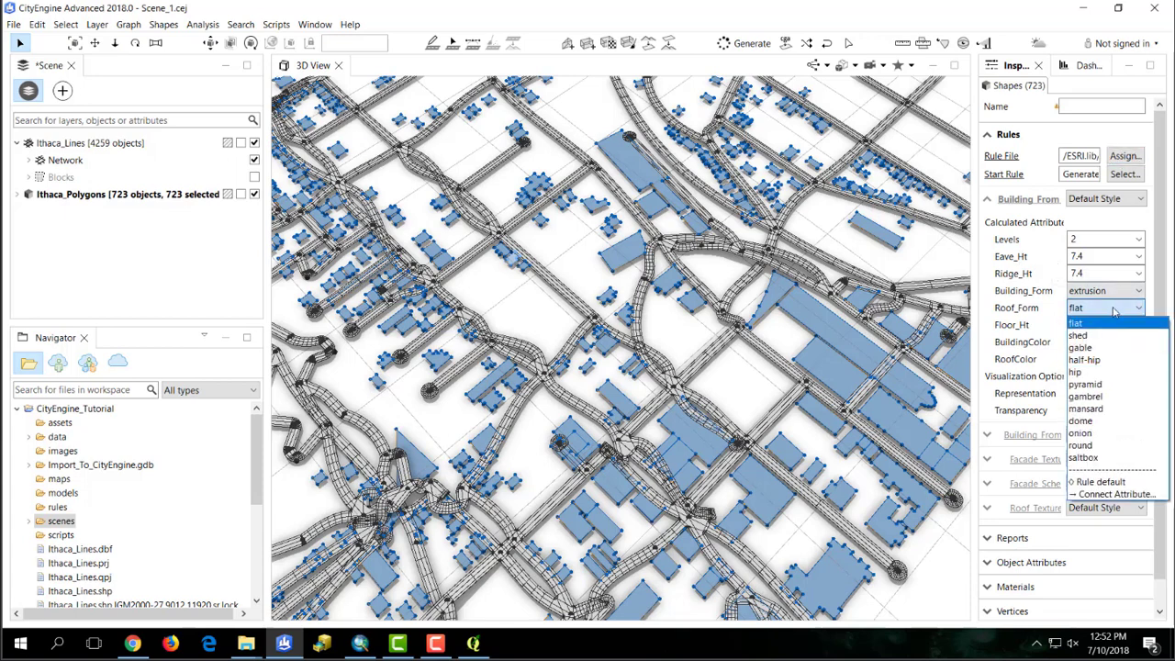
click(1114, 306)
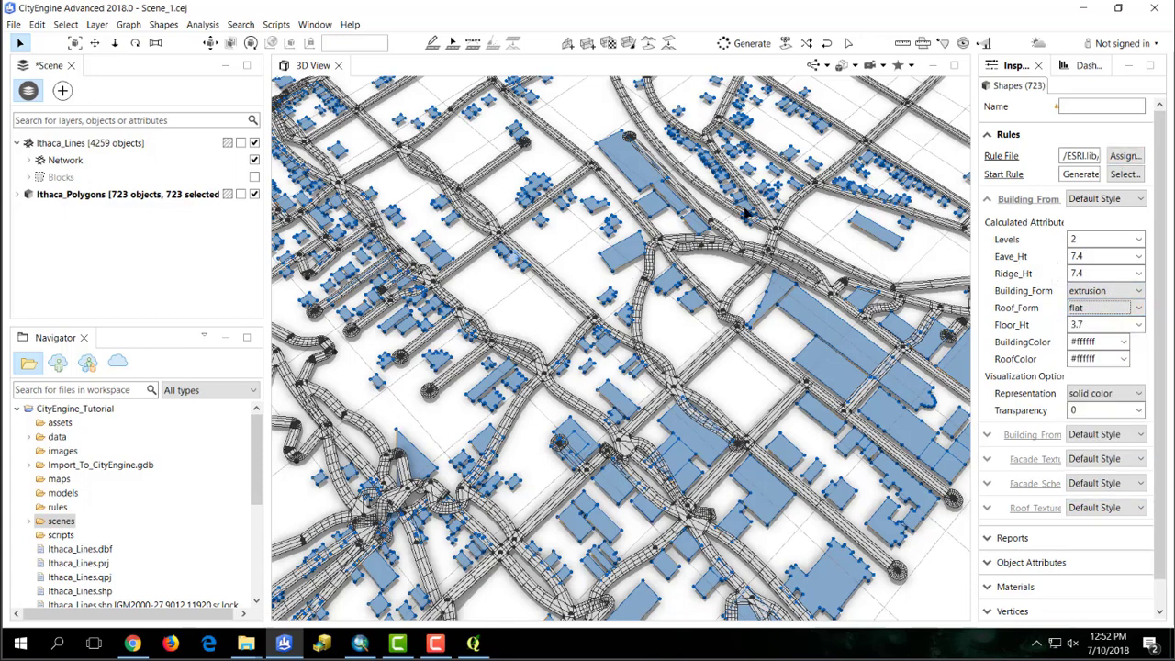
click(1133, 204)
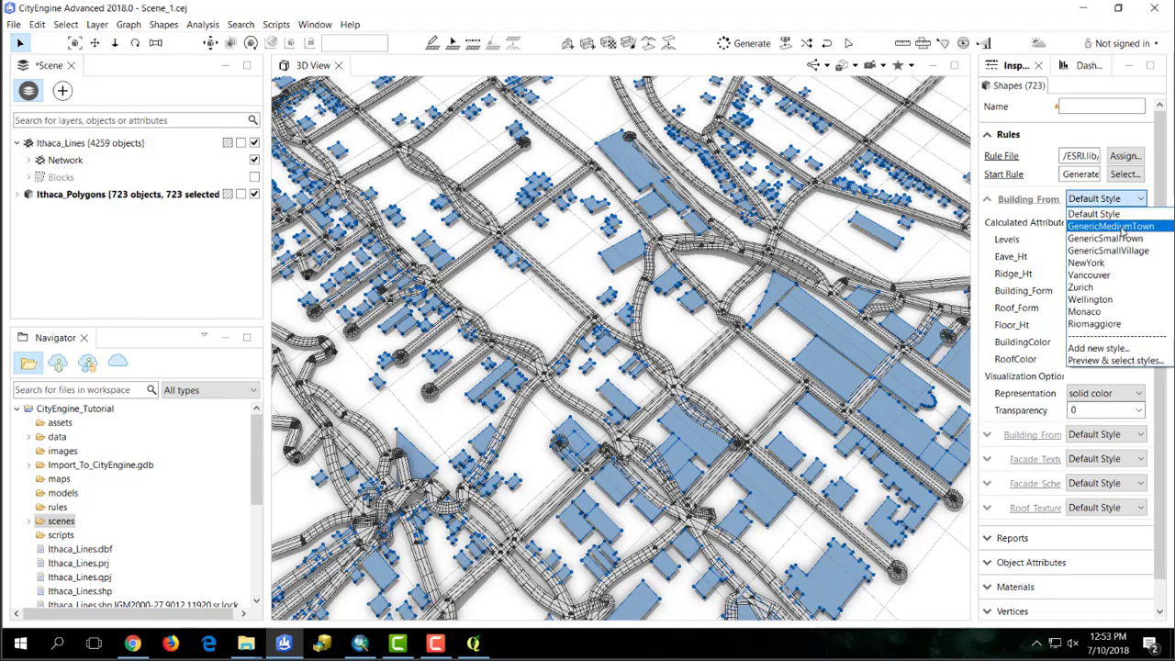
click(1122, 231)
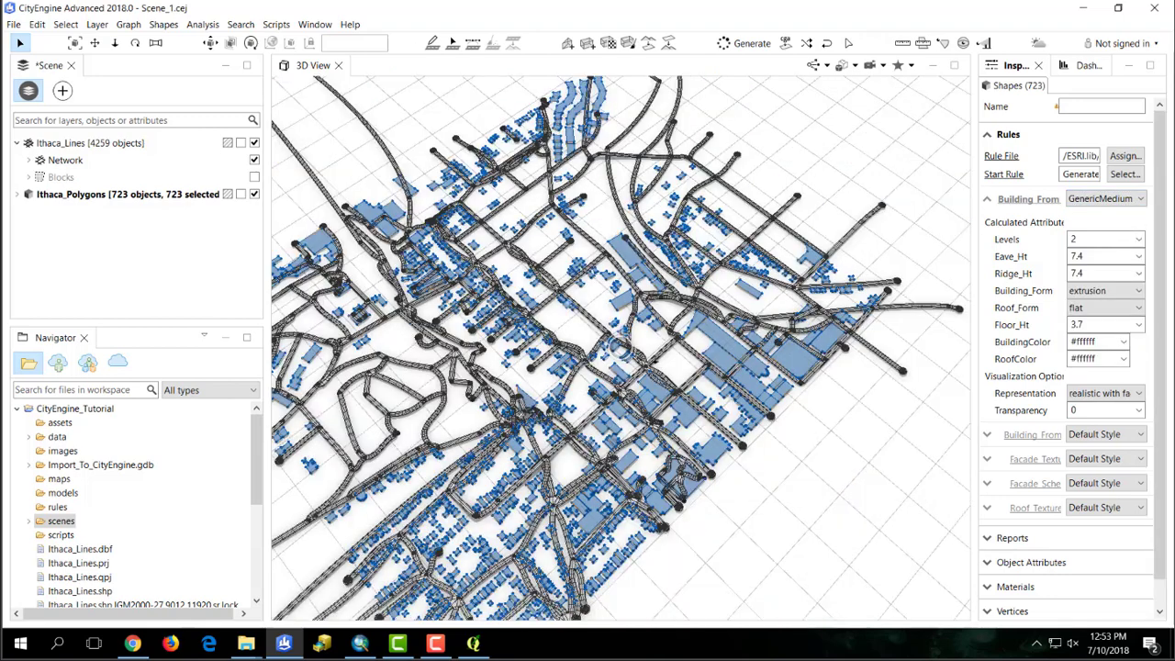
key(f)
click(741, 43)
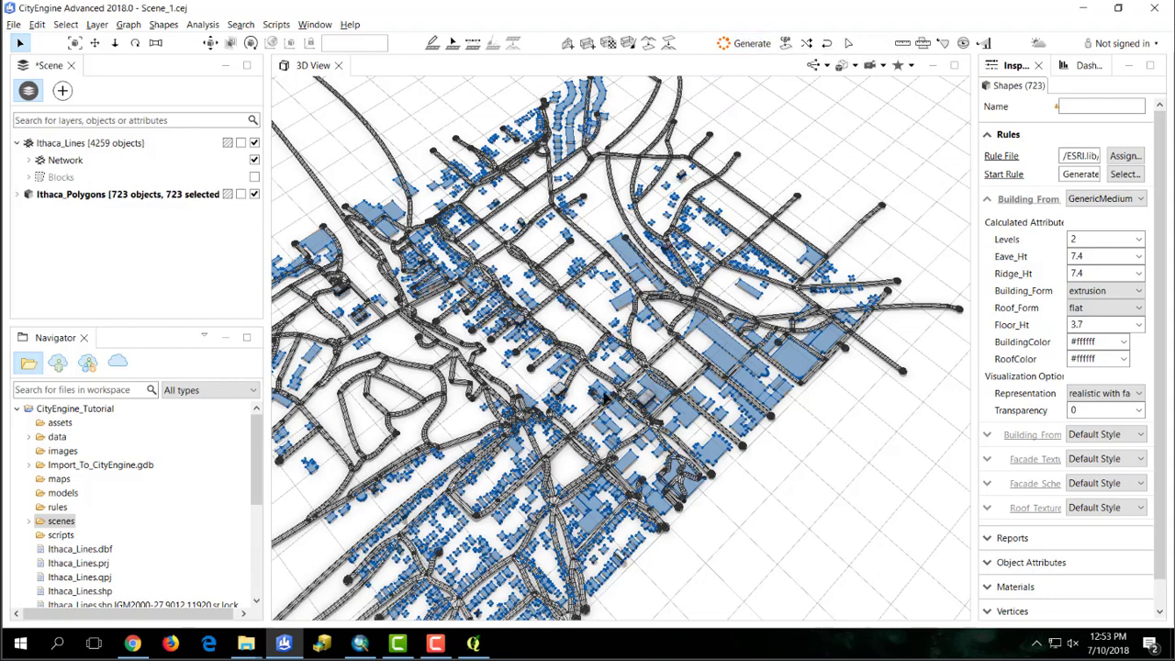
drag(606, 397, 511, 327)
drag(632, 349, 725, 433)
scroll(725, 433, down, 15)
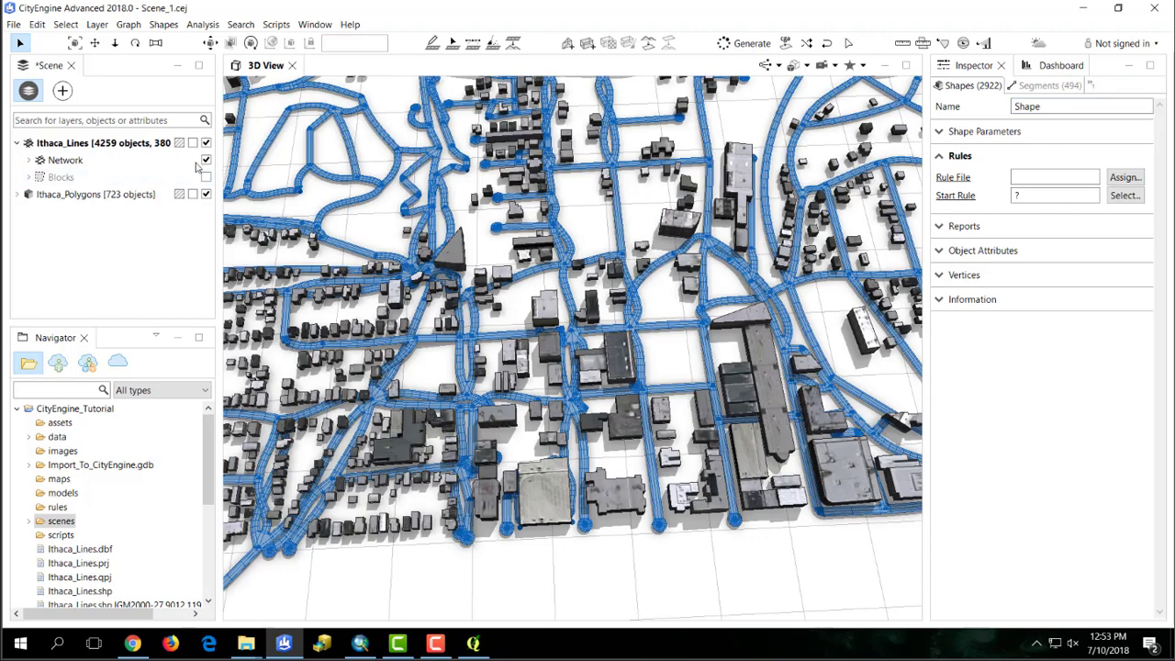
Step: Select all objects of Ithaca_Lines and assign them the Street_Modern_Simple.cga rule file from the ESRI.lib rules/Streets folder
right_click(103, 144)
click(147, 153)
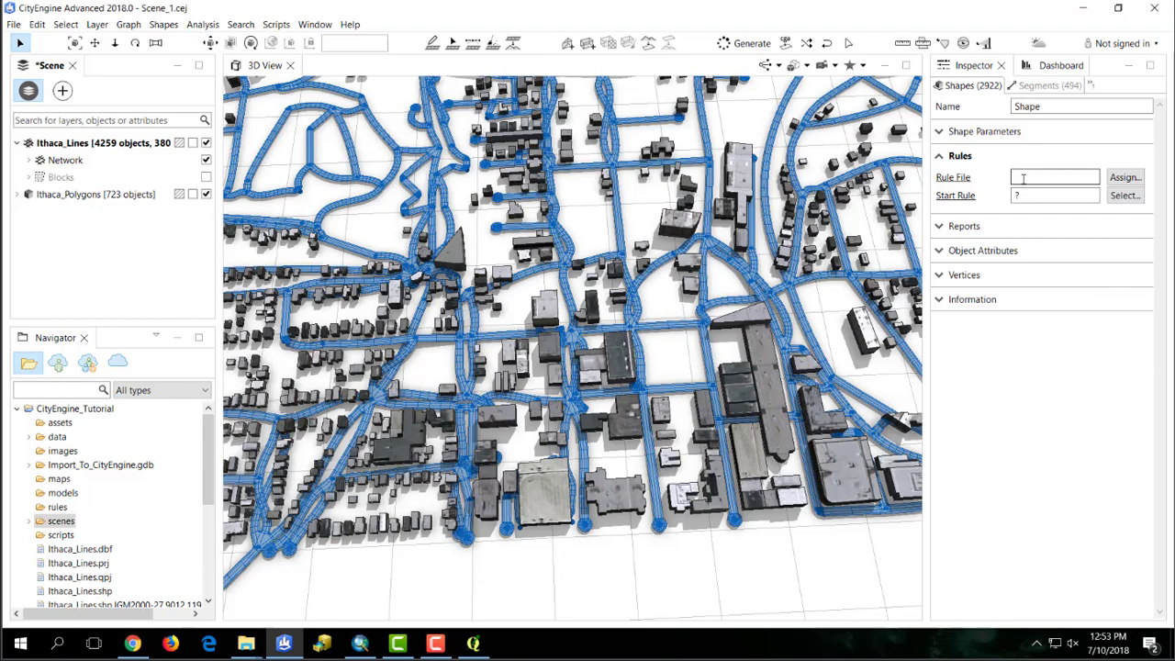
click(1118, 180)
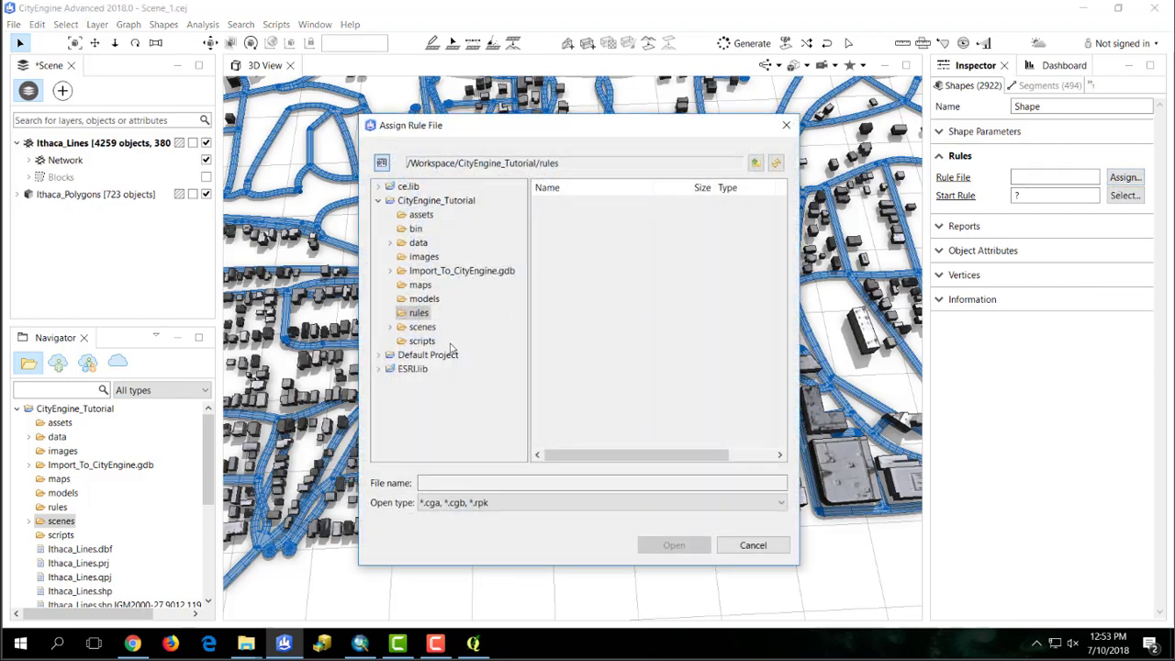
click(412, 368)
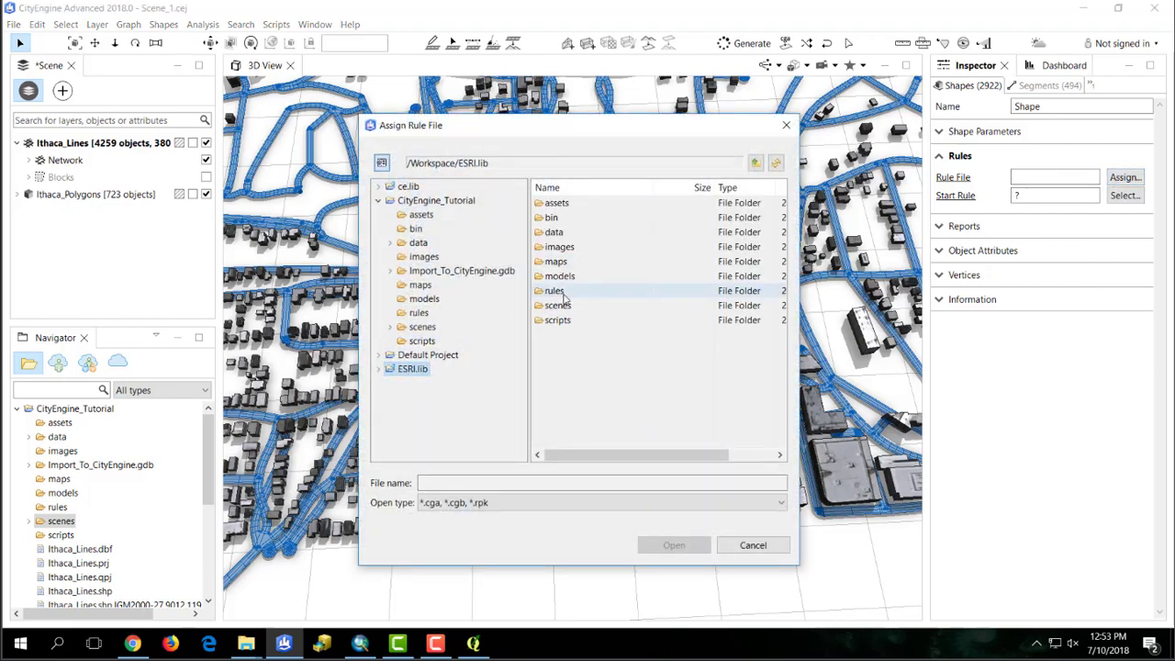
double_click(564, 296)
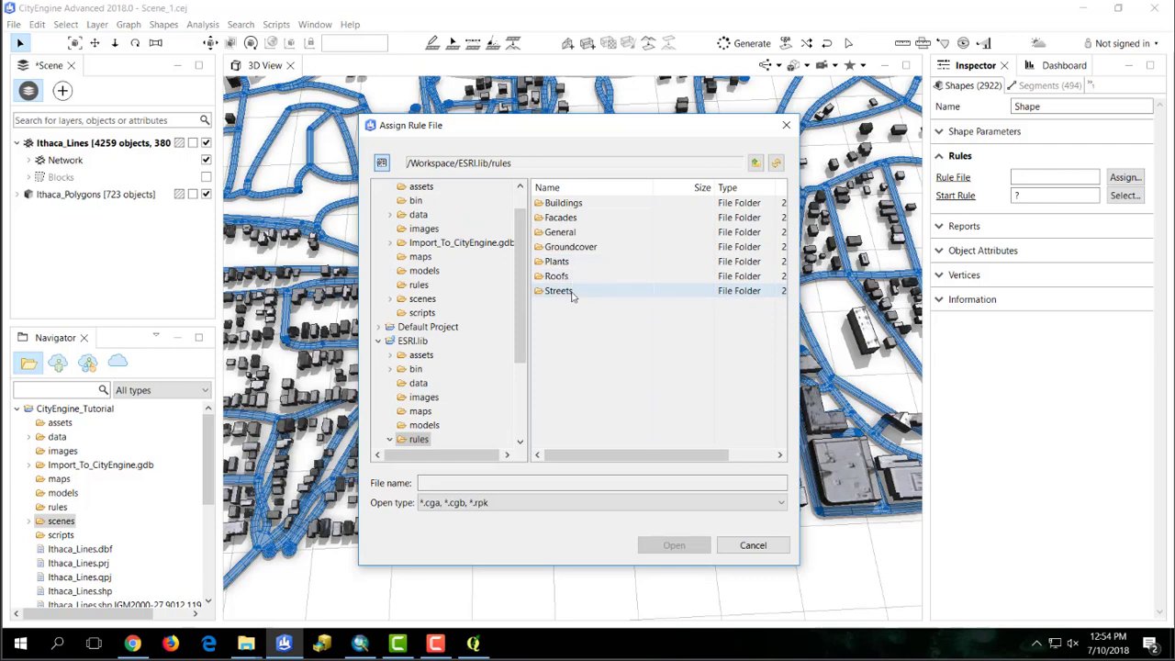
double_click(558, 291)
click(595, 203)
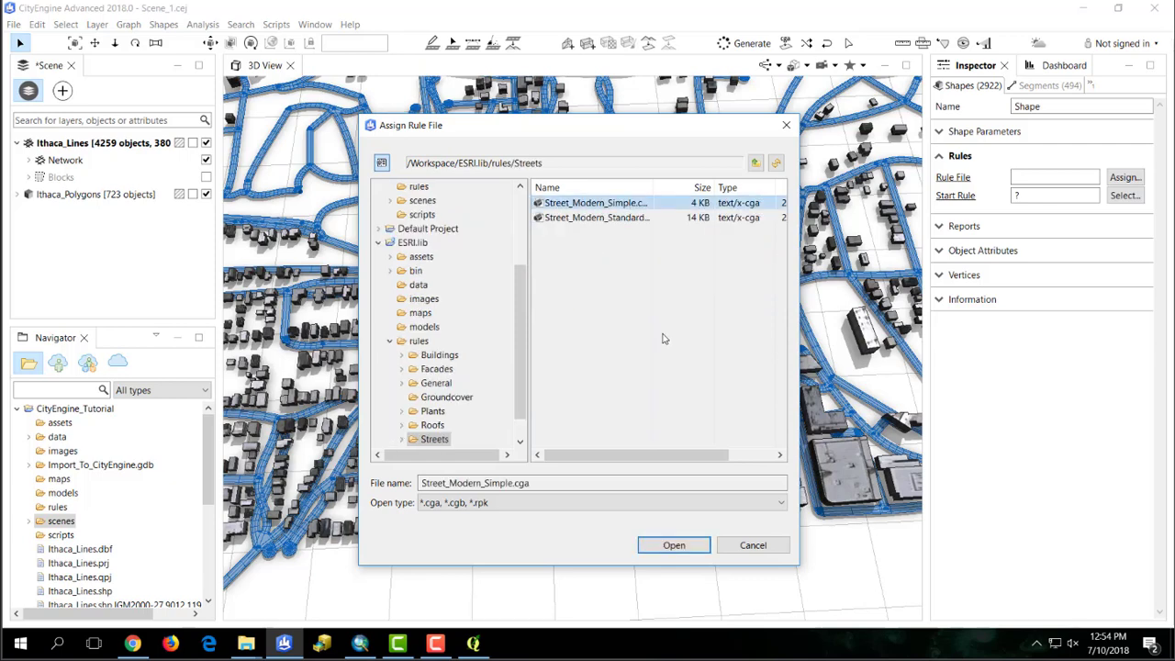
click(675, 546)
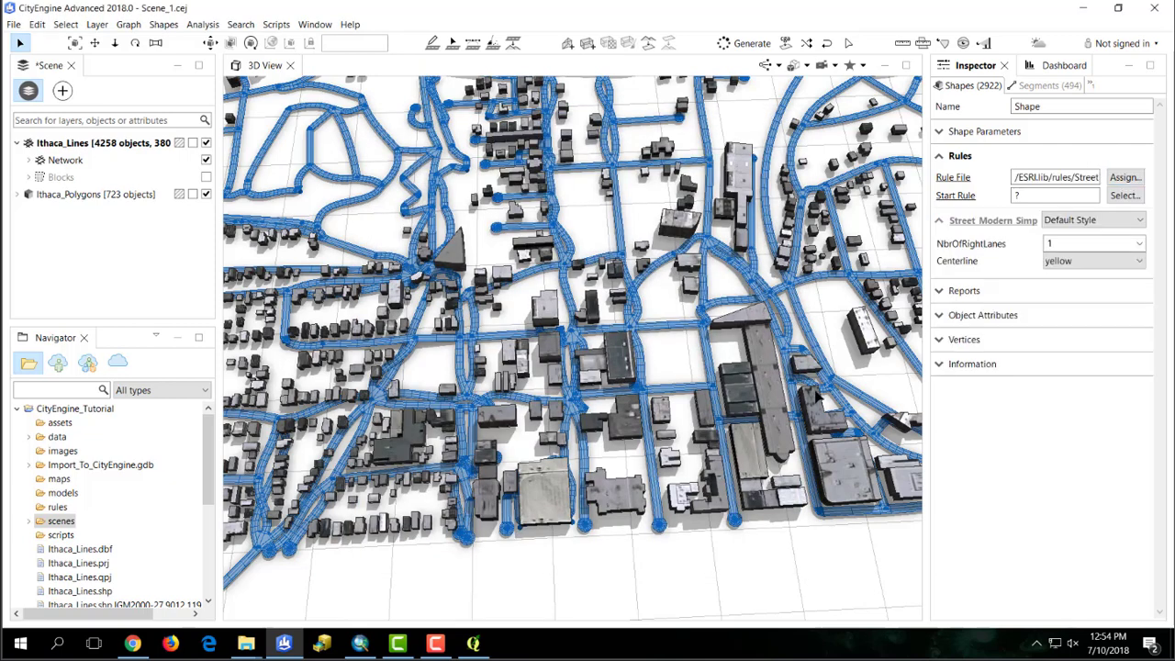
Step: Generate the street models for the selected Ithaca_Lines objects and inspect the road surfaces across the network
click(739, 43)
scroll(613, 246, down, 5)
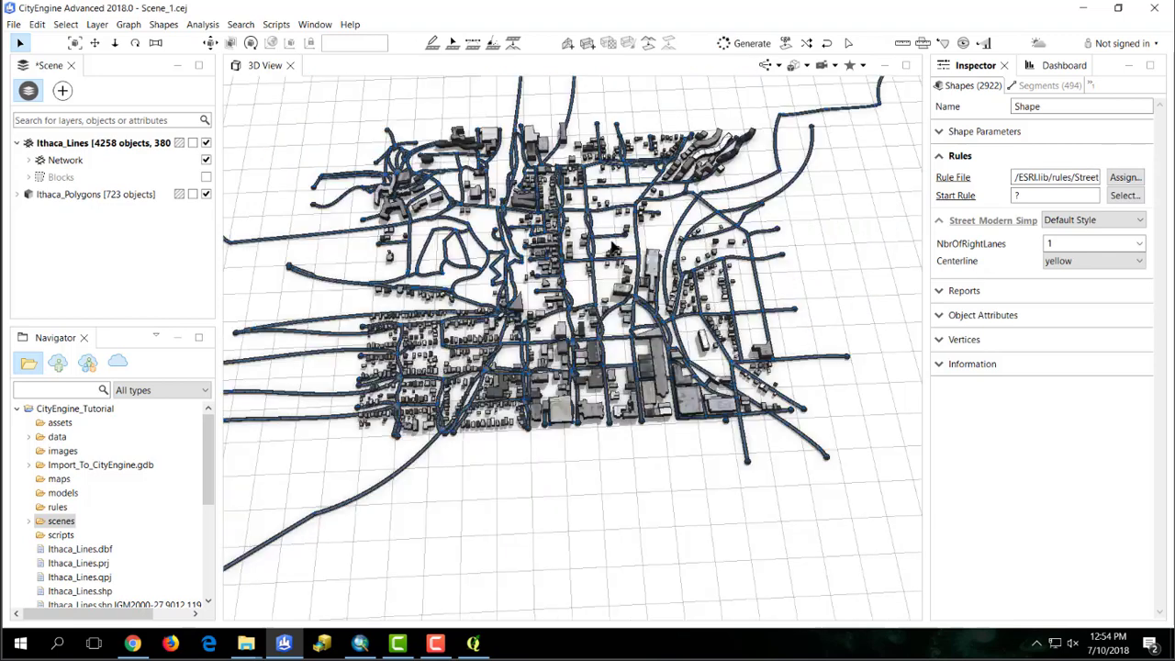
scroll(551, 344, up, 10)
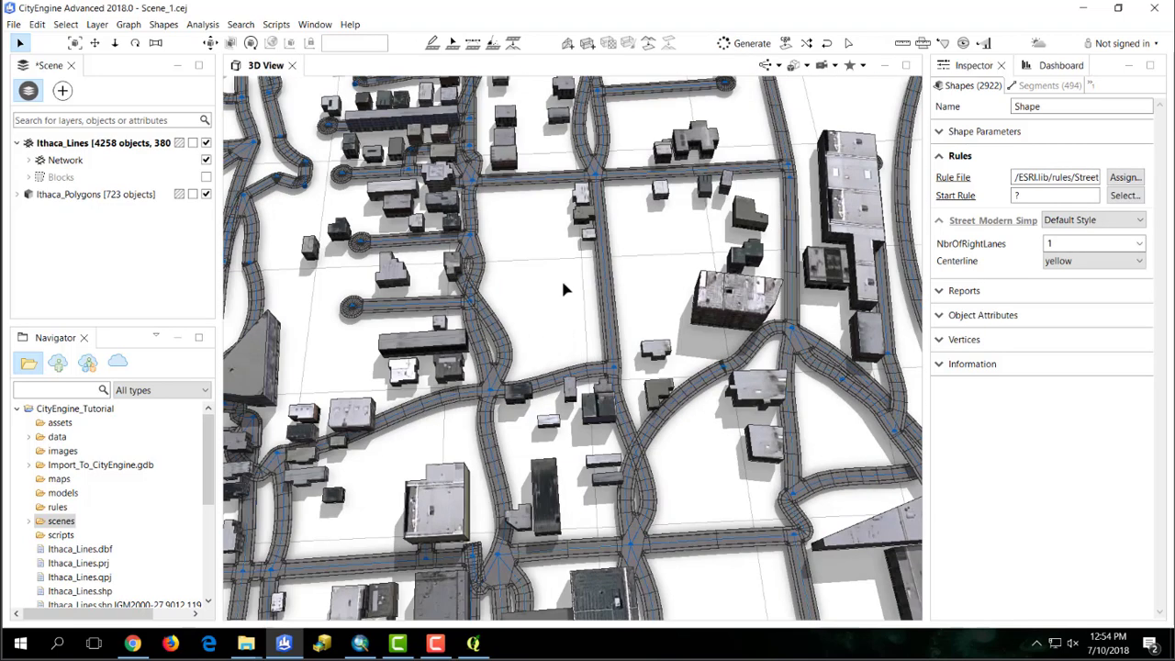
scroll(620, 300, up, 8)
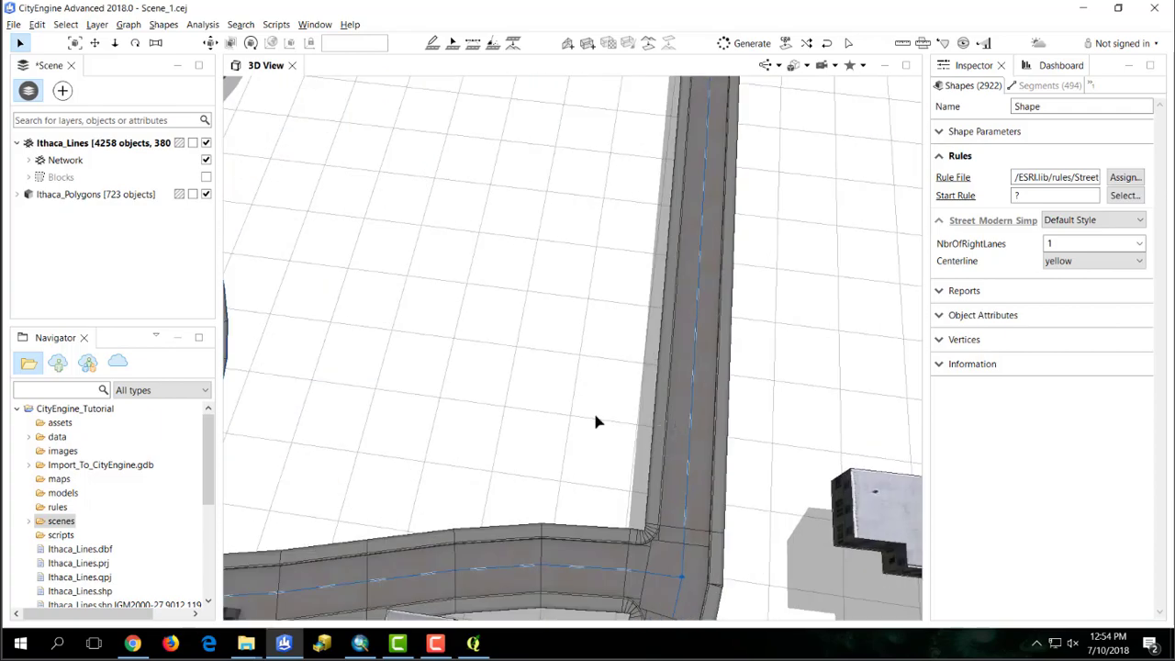
scroll(631, 482, down, 2)
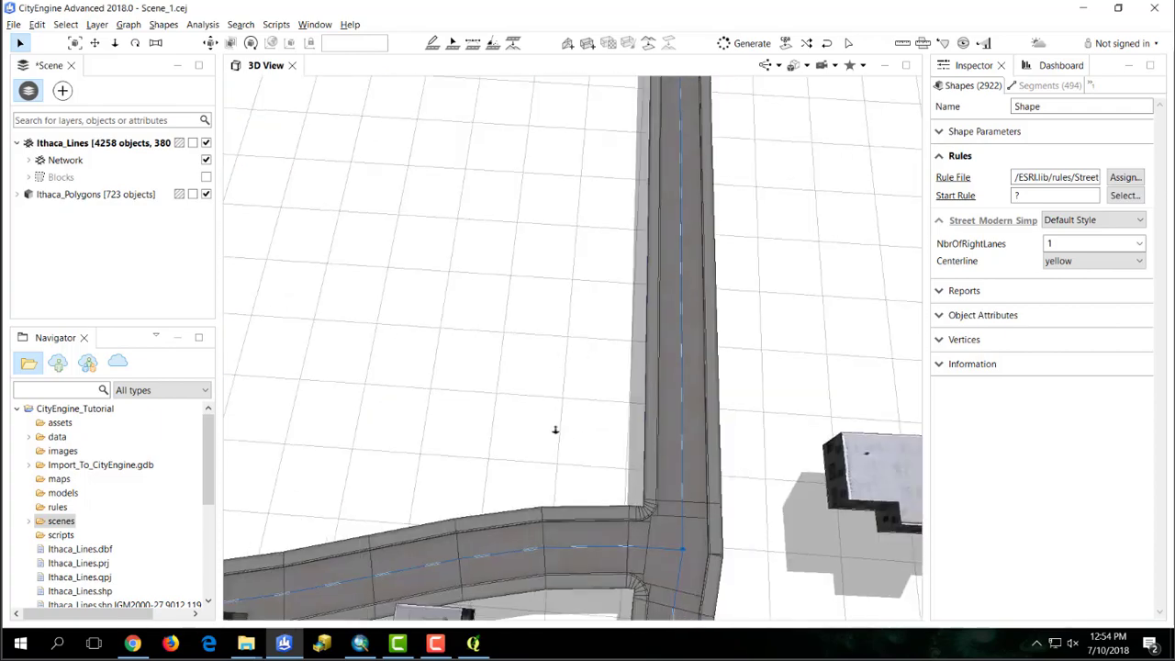
scroll(555, 429, down, 12)
scroll(554, 430, up, 3)
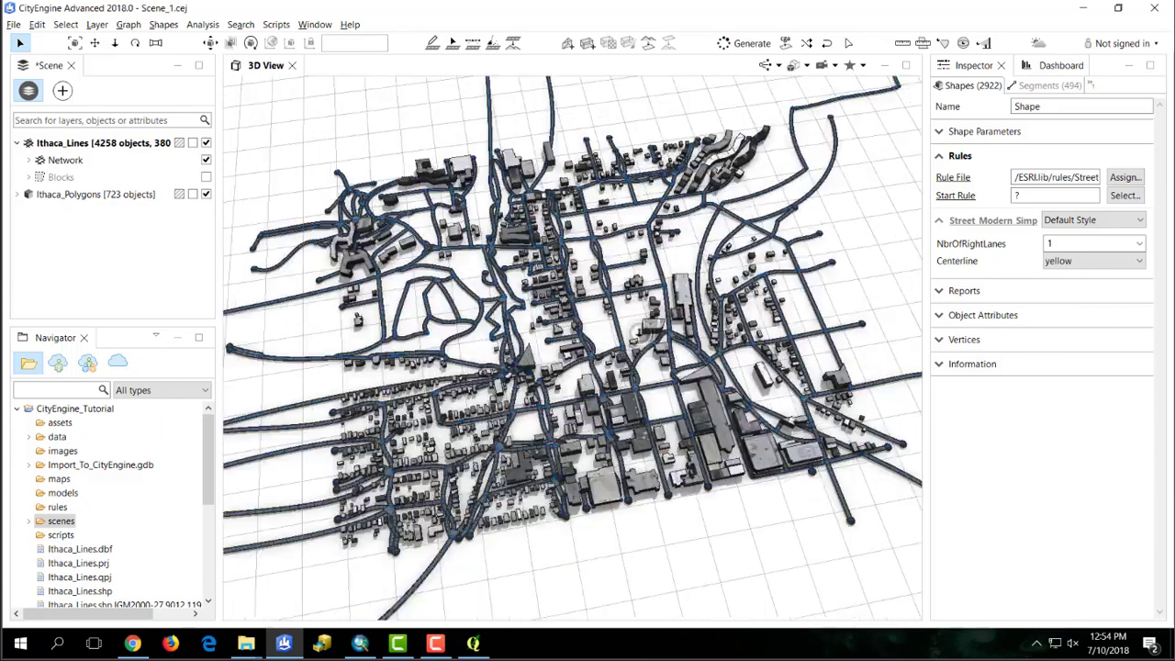
scroll(572, 348, down, 6)
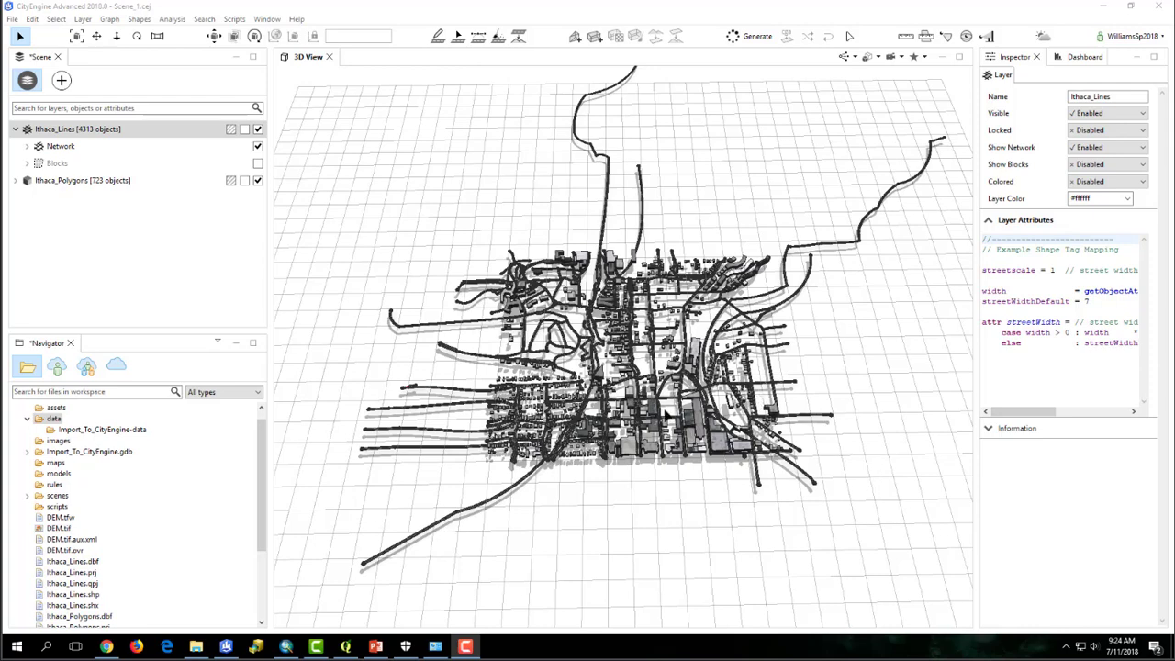
Step: Move DEM.tif into the project's data folder and import it into the scene as a terrain with the brightness channel
click(72, 527)
drag(53, 431, 57, 431)
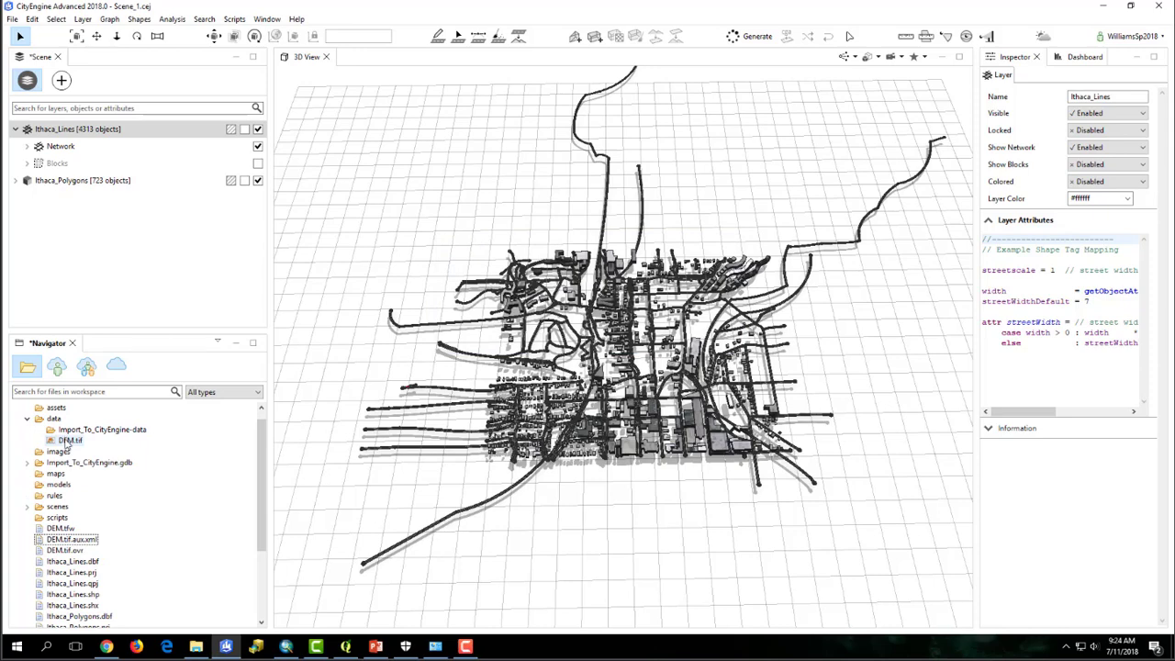
drag(67, 445, 459, 231)
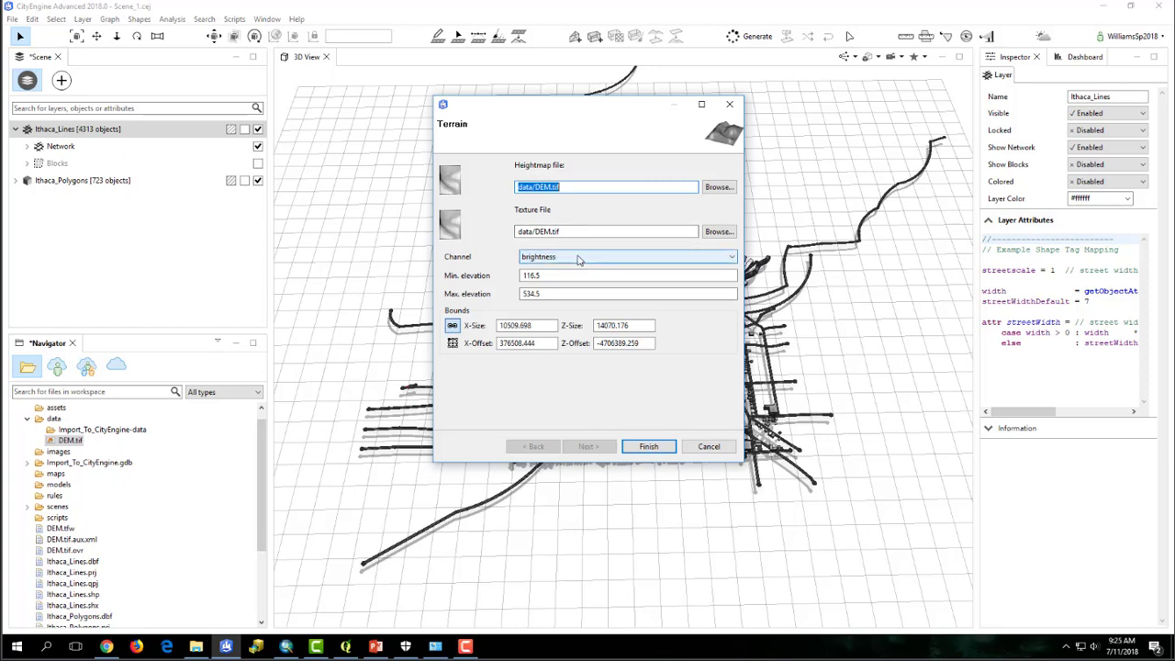
click(648, 446)
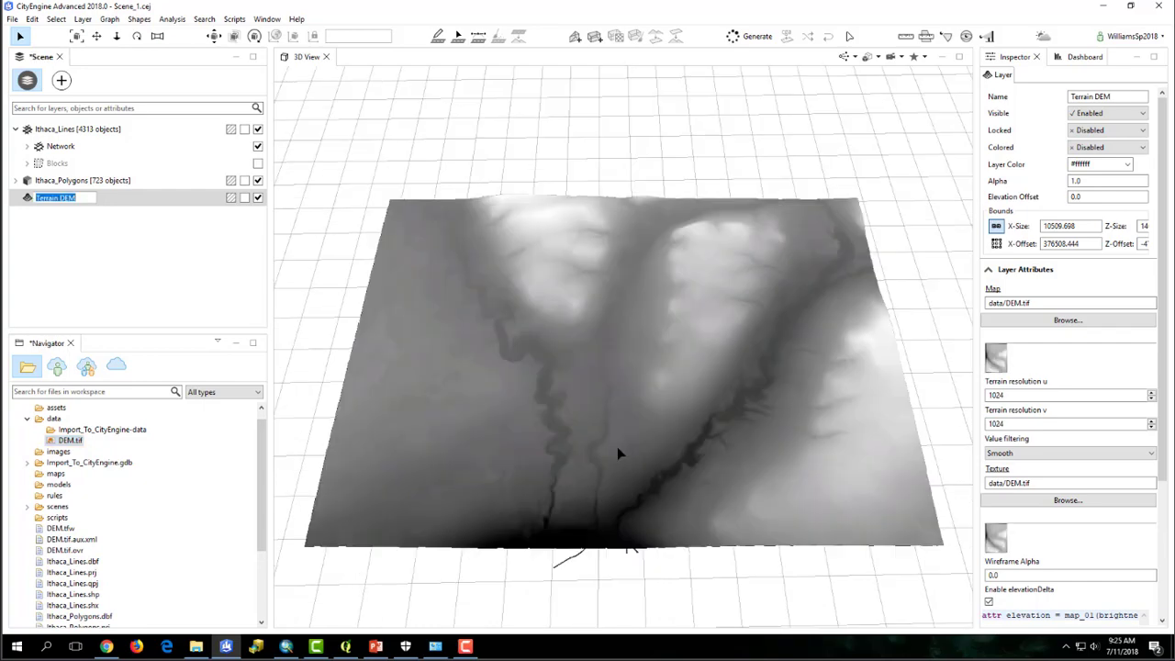
drag(514, 388, 303, 268)
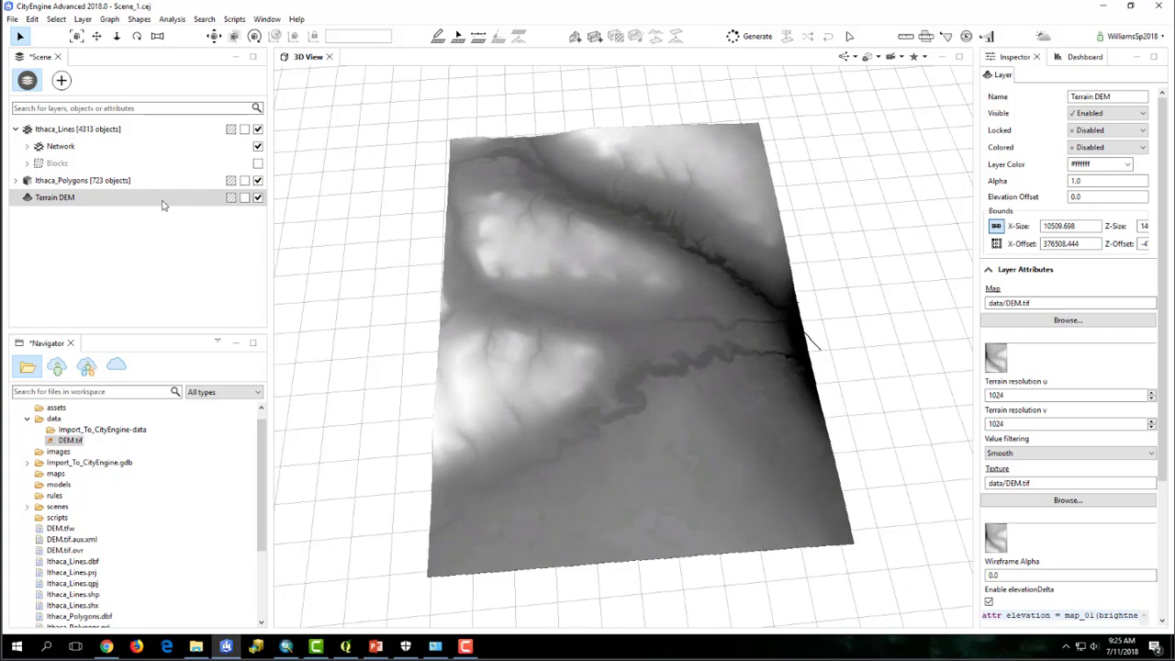
Step: Select all objects of Ithaca_Lines and align the street graph to the Terrain DEM heightmap with Project All and offset 0.0
key(ctrl+a)
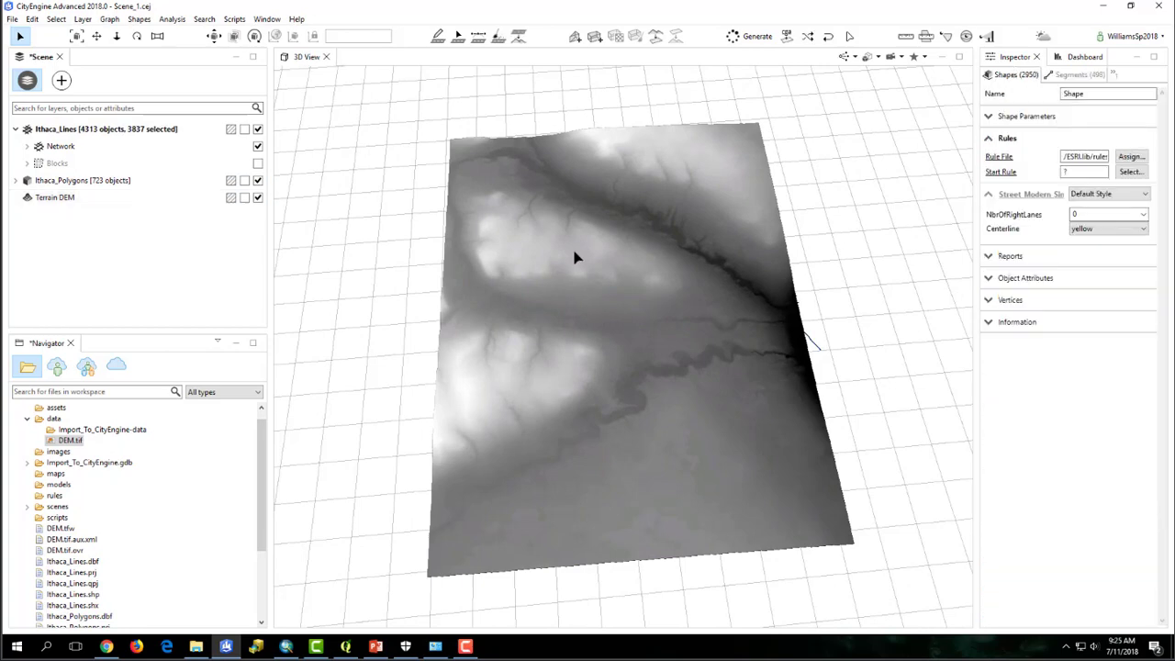
right_click(130, 129)
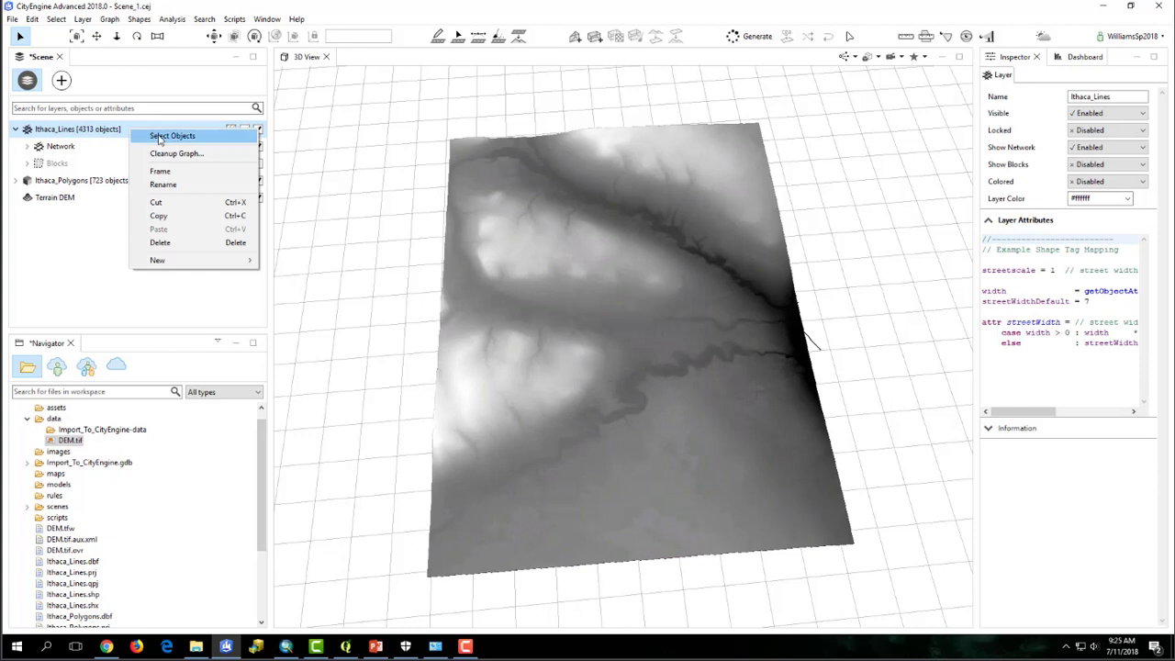
click(159, 139)
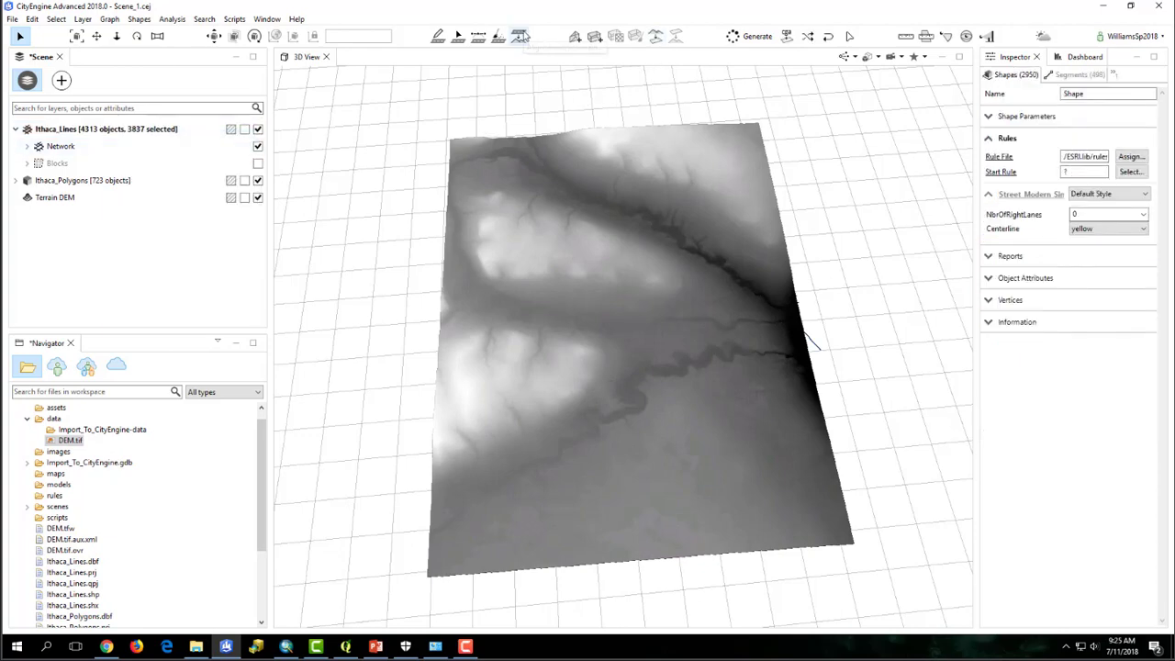
click(519, 35)
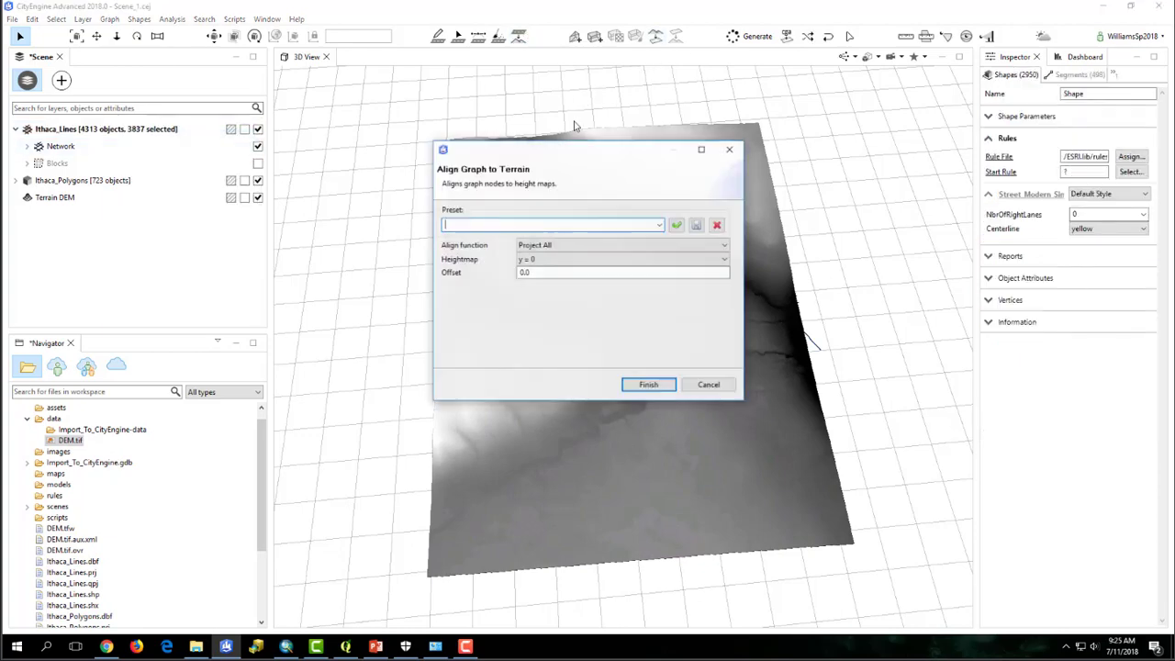
click(565, 259)
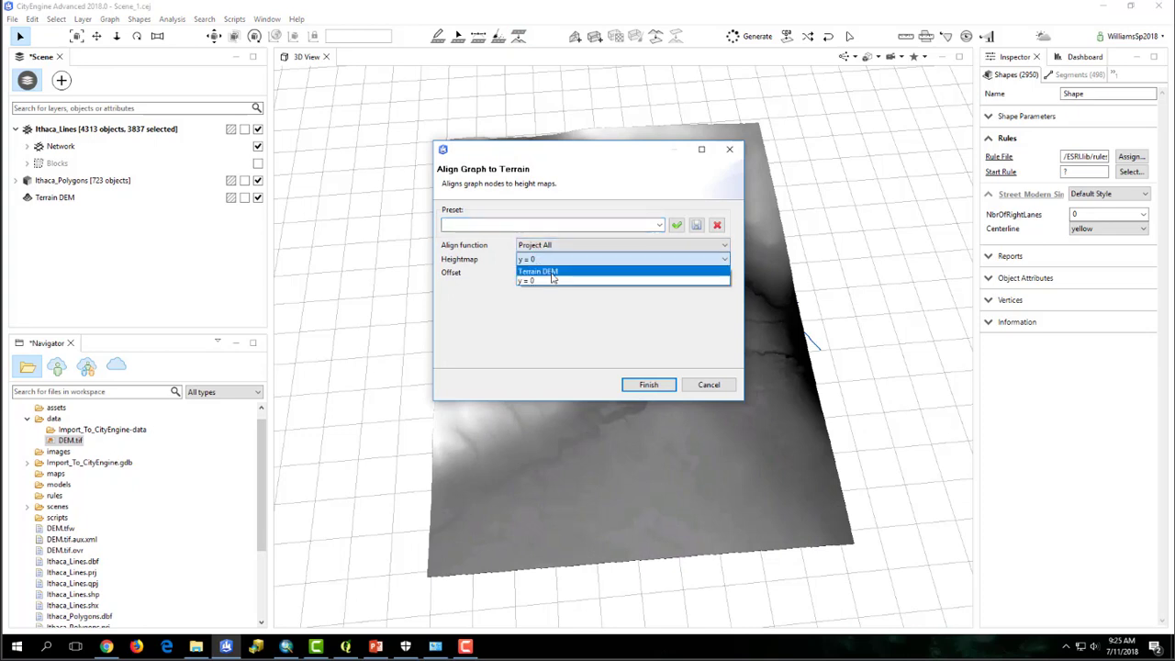
click(554, 278)
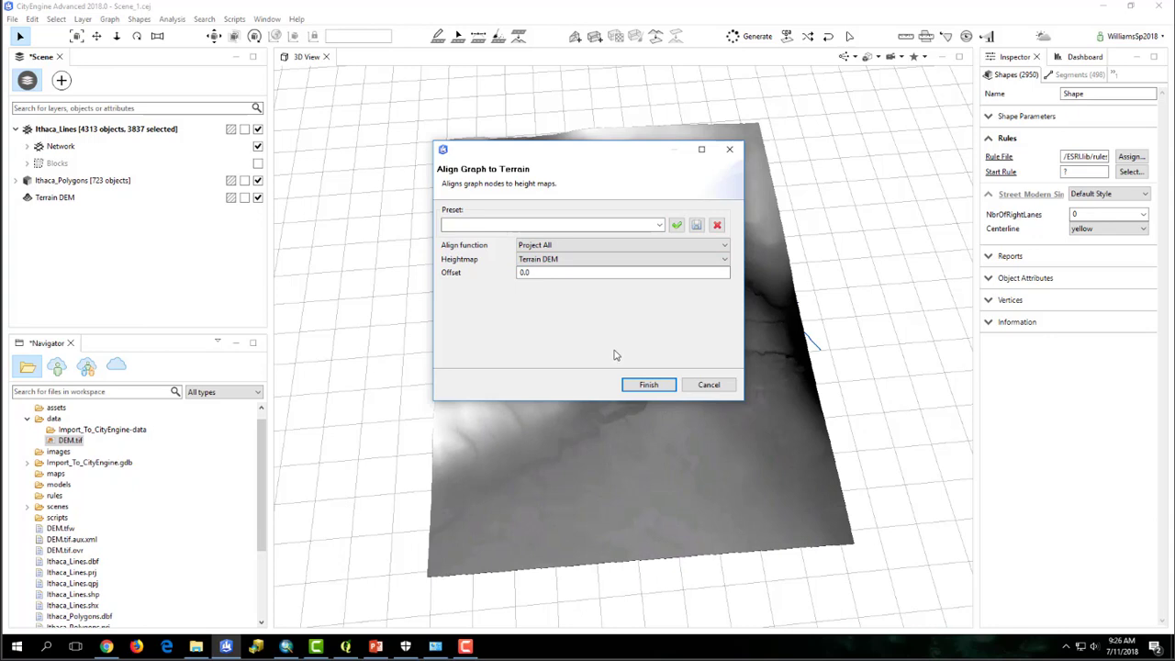
click(649, 384)
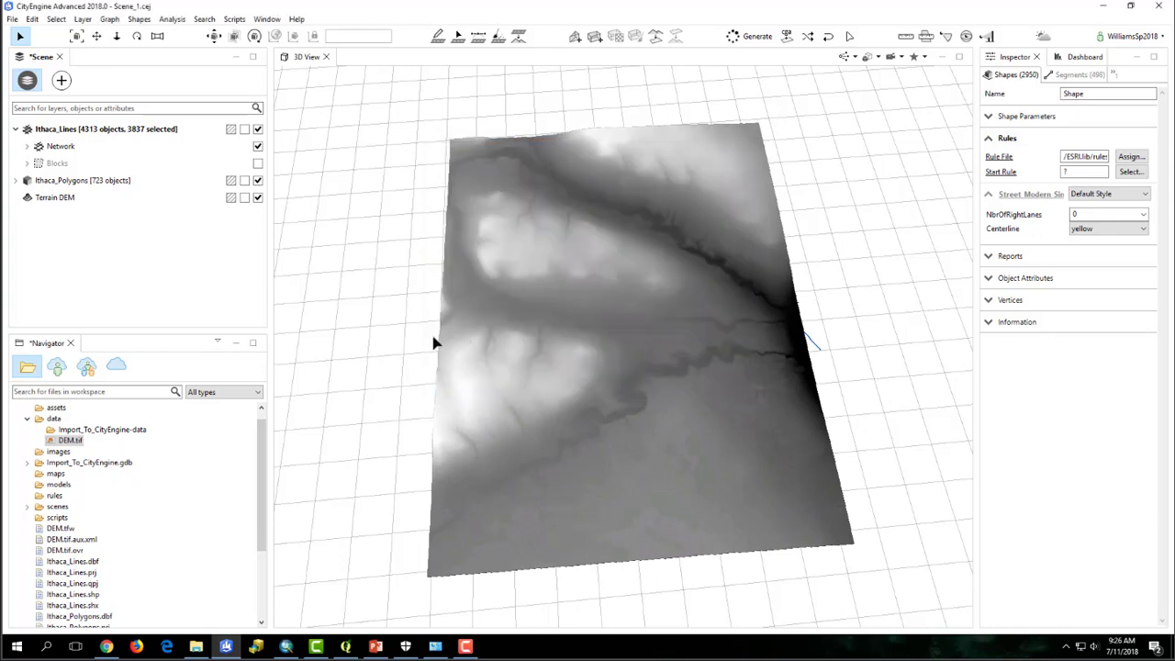
Step: Select all objects of Ithaca_Polygons and align the shapes to the Terrain DEM heightmap with Project All and offset 0.0
right_click(157, 183)
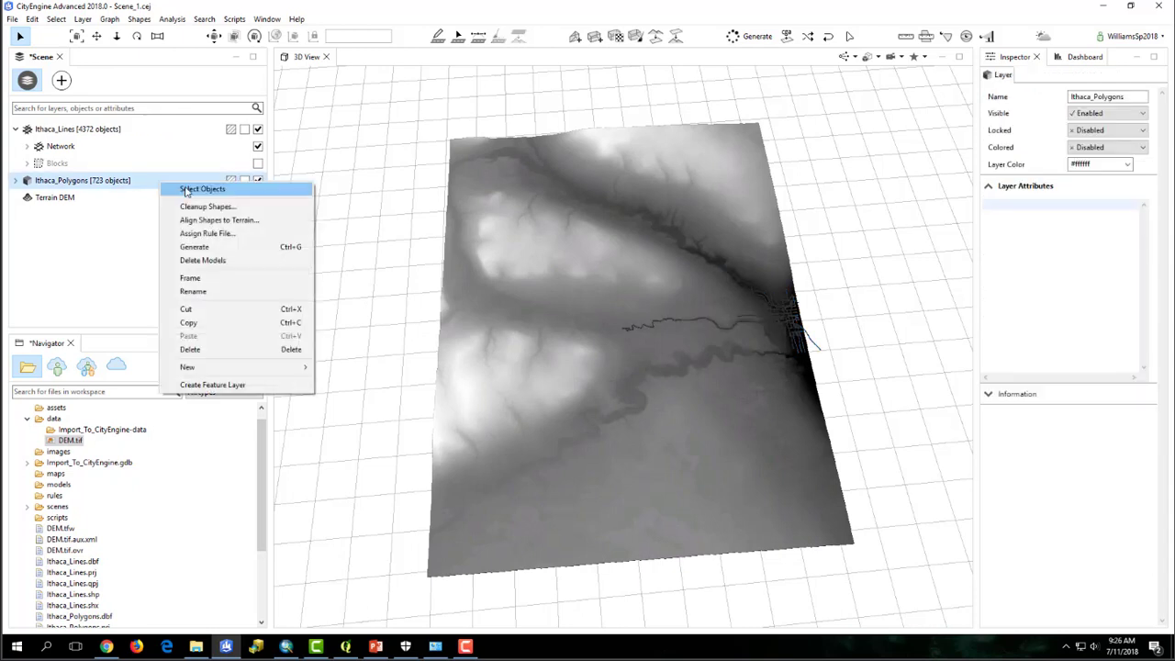
click(188, 190)
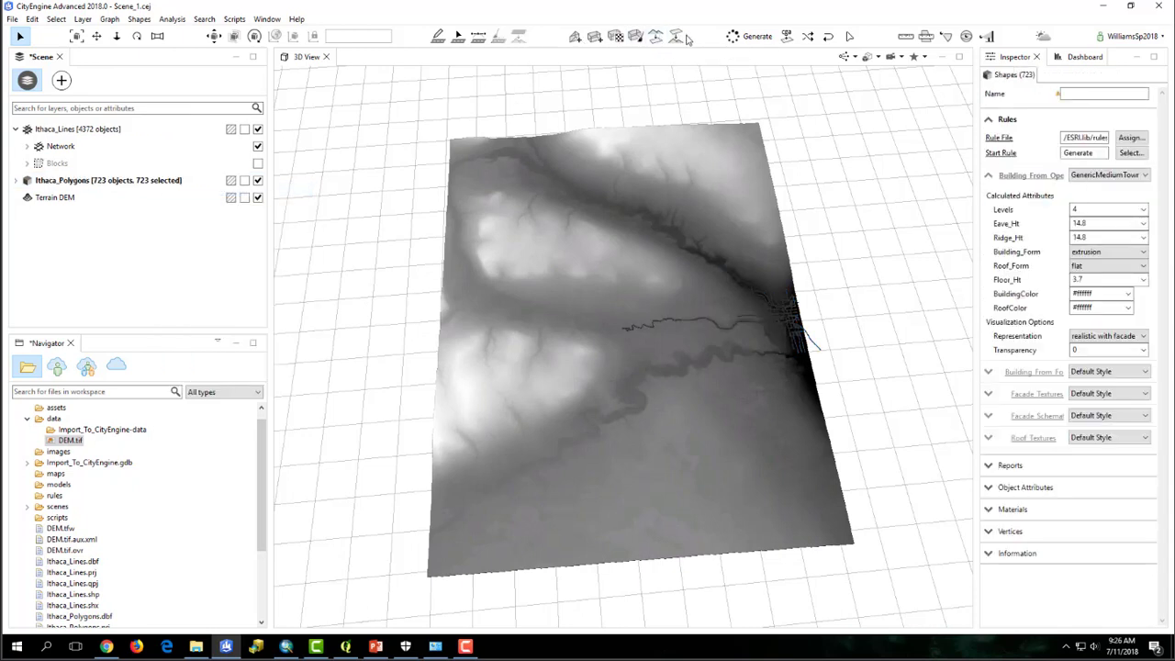
click(679, 37)
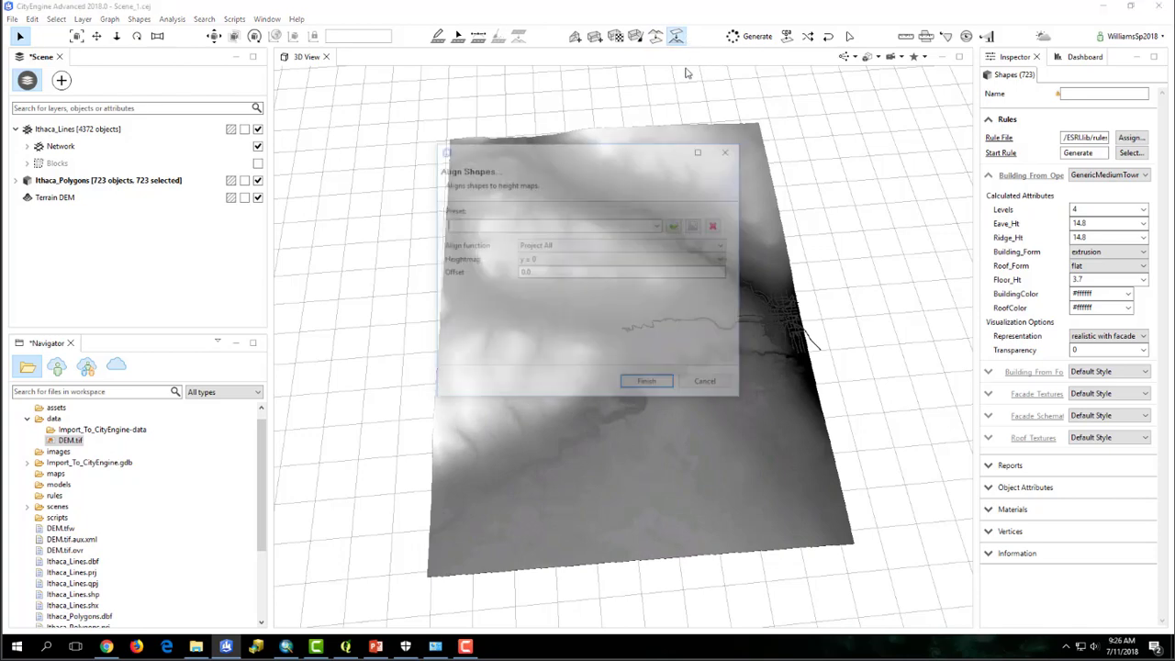
click(608, 260)
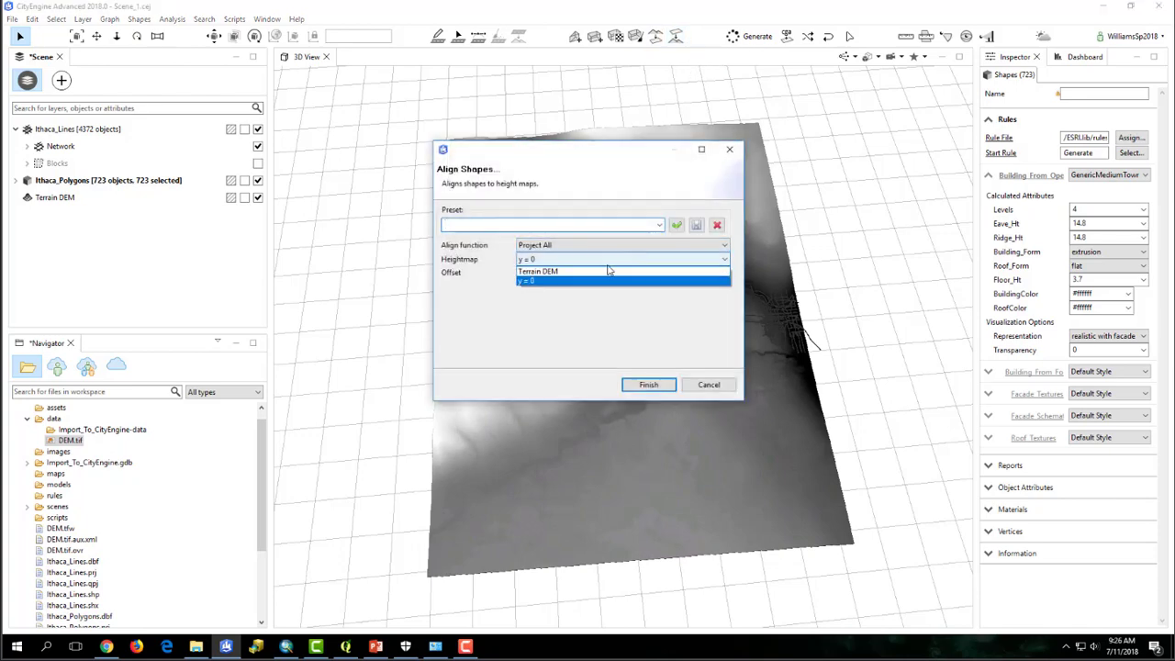
click(570, 271)
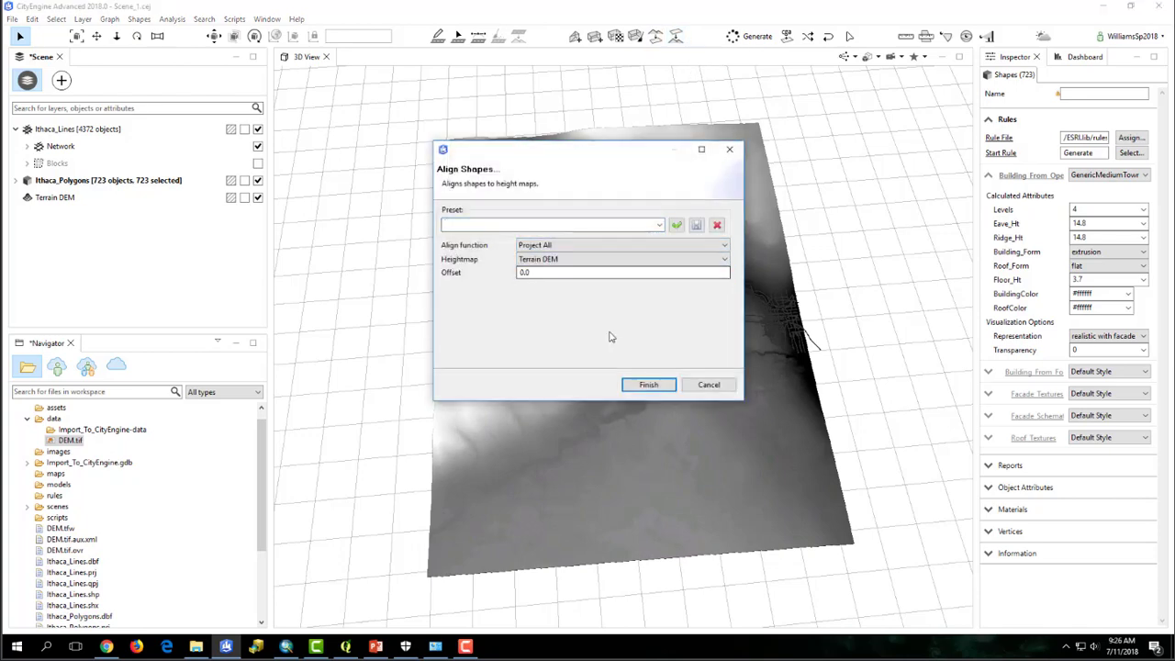
click(649, 384)
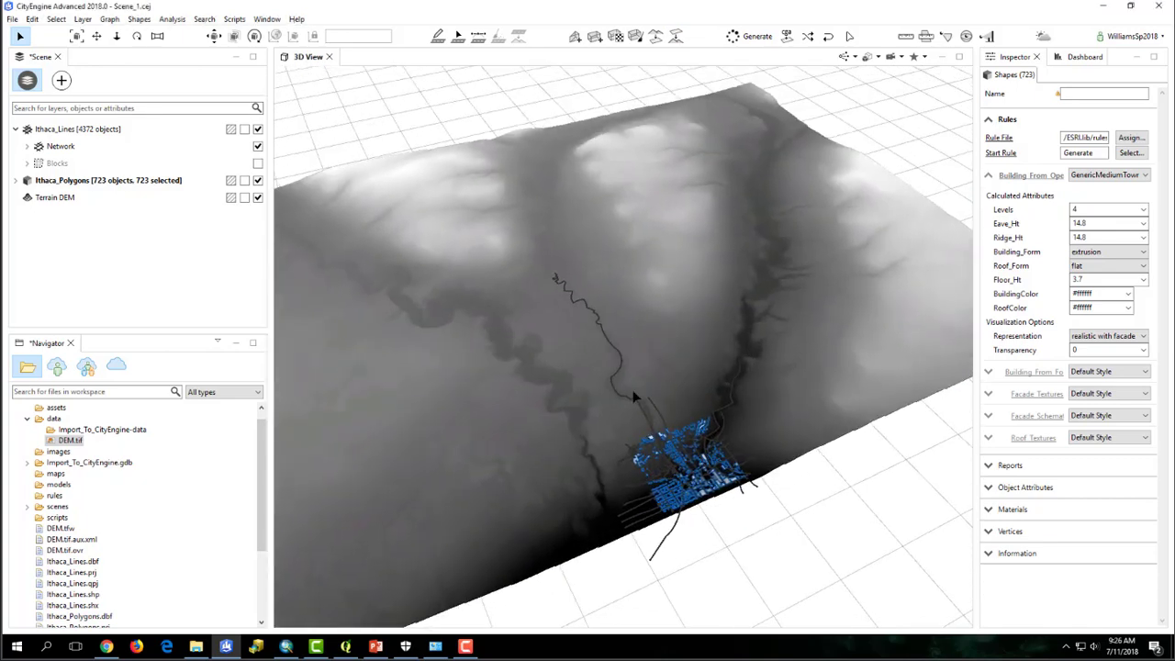
Step: Hide the Terrain DEM layer and view the aligned streets and buildings from above
click(252, 199)
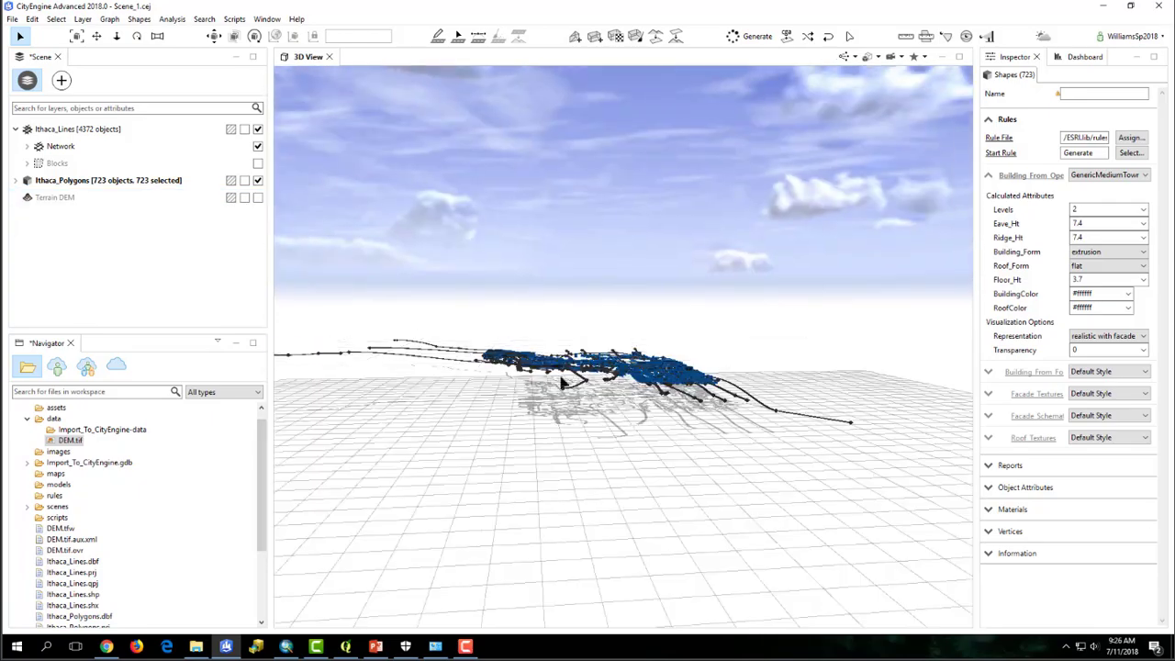
drag(563, 382, 576, 422)
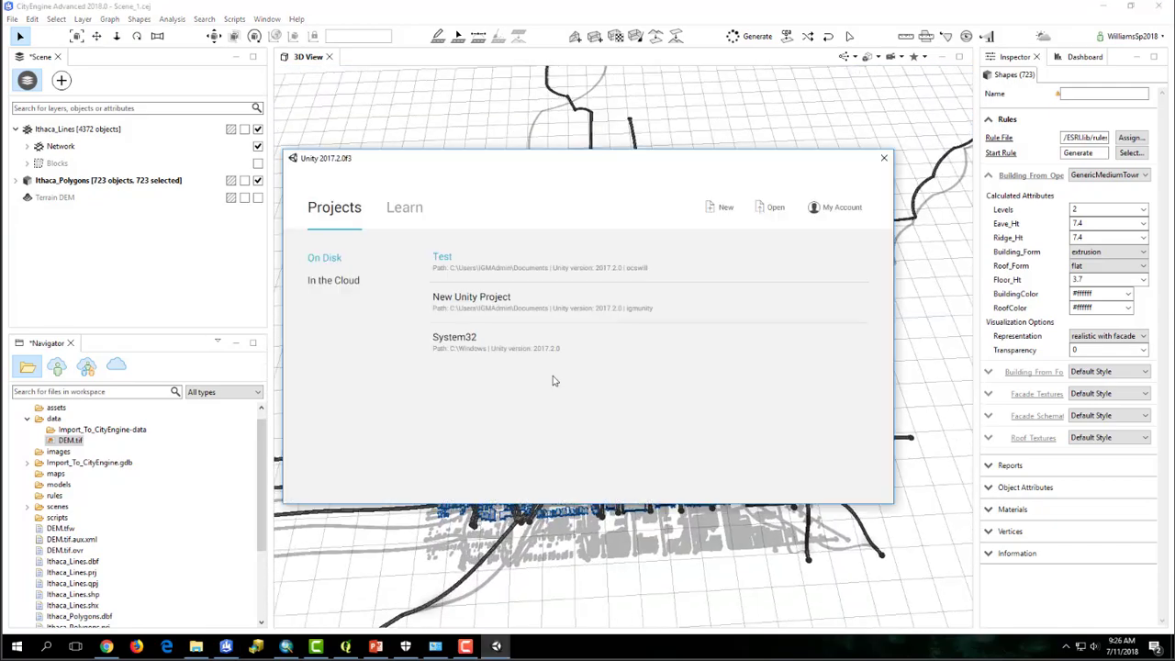
Step: Create a 3D Unity project named Test in C:\CETutorial
click(725, 208)
click(553, 294)
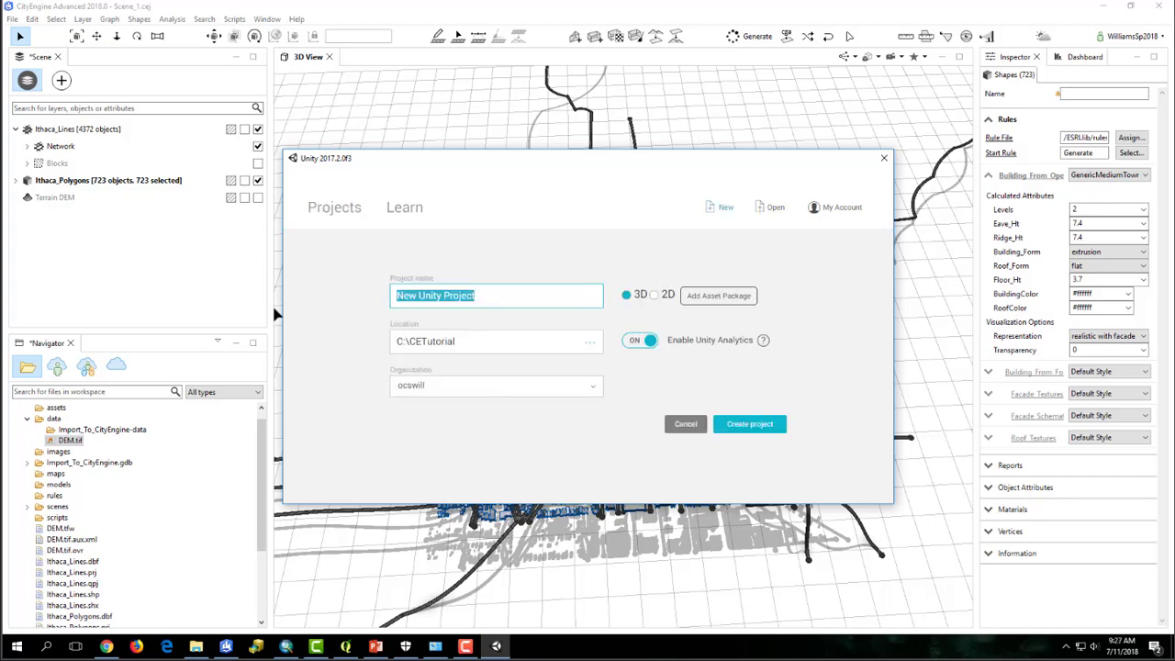
text(Test)
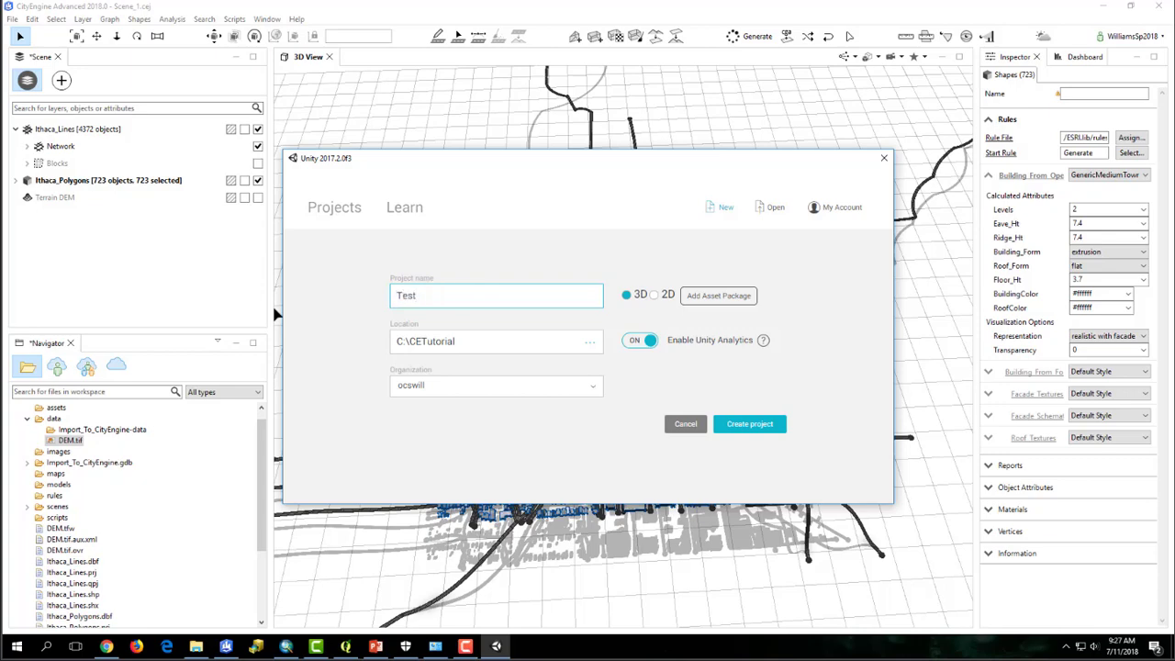
click(592, 341)
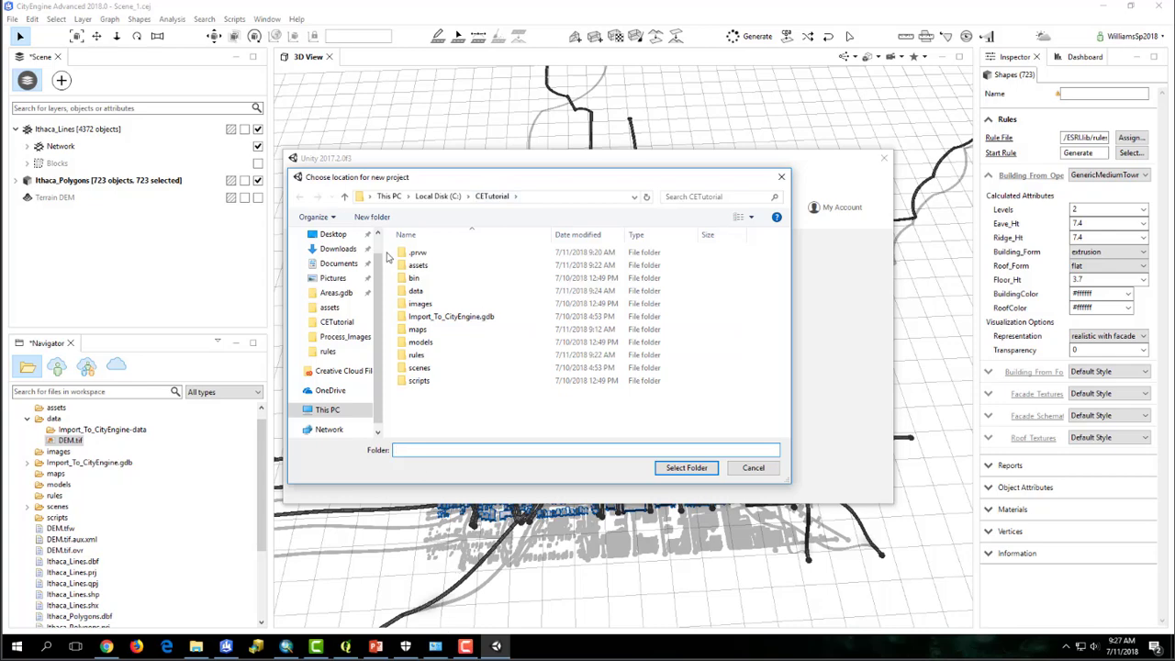
click(688, 469)
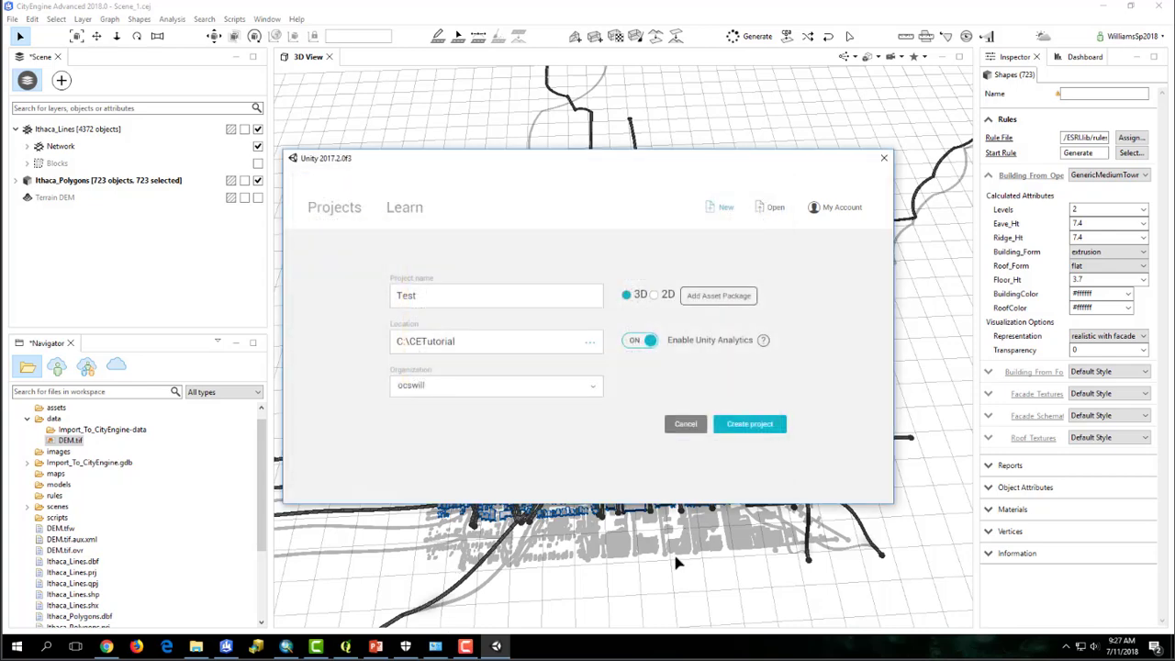
click(751, 424)
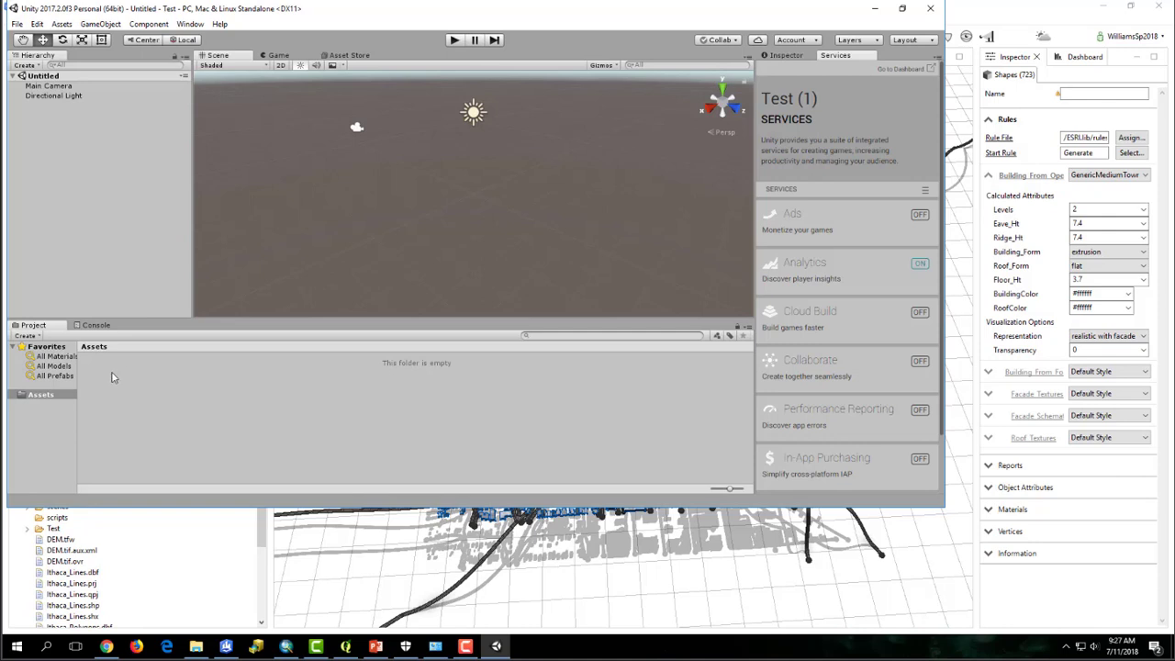
Step: Create a folder named Models in the Unity project's Assets
right_click(112, 373)
mouse_move(156, 382)
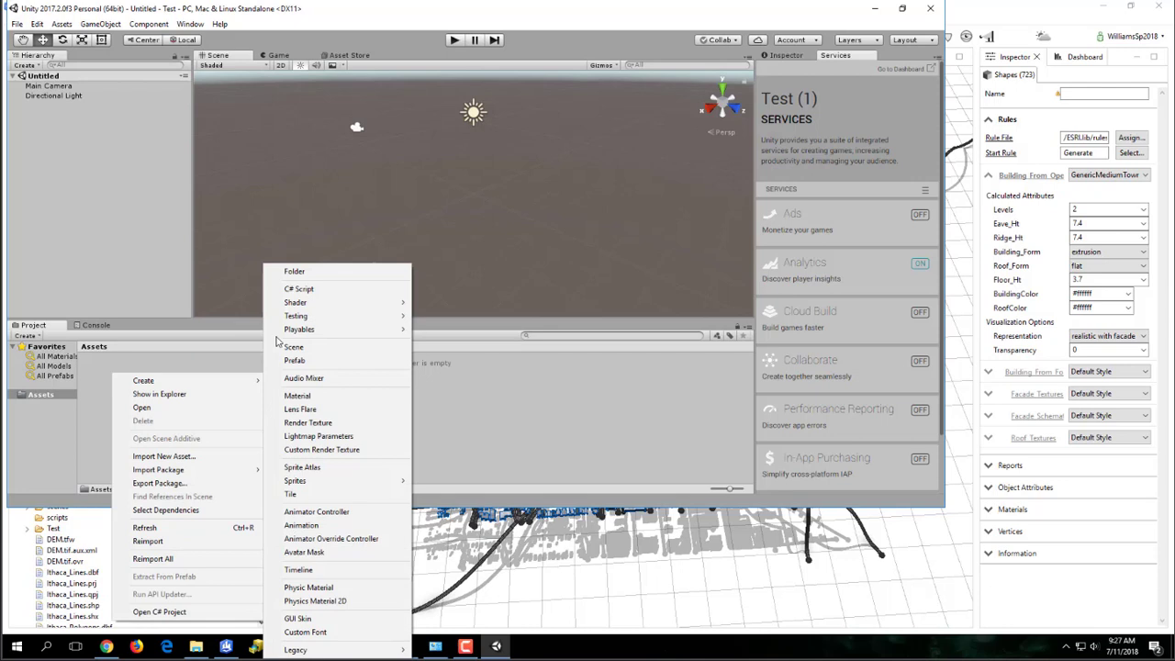
click(312, 271)
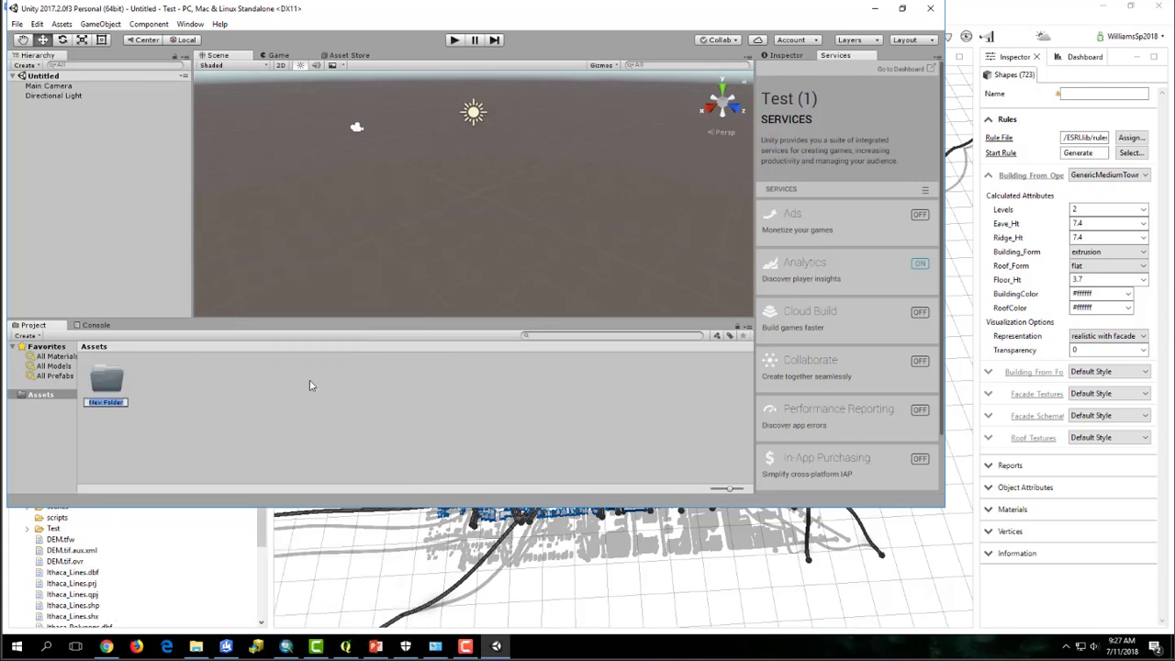
text(MOdels)
key(Return)
Step: Create a folder named Scenes beside the Models folder in Assets
right_click(194, 383)
mouse_move(221, 388)
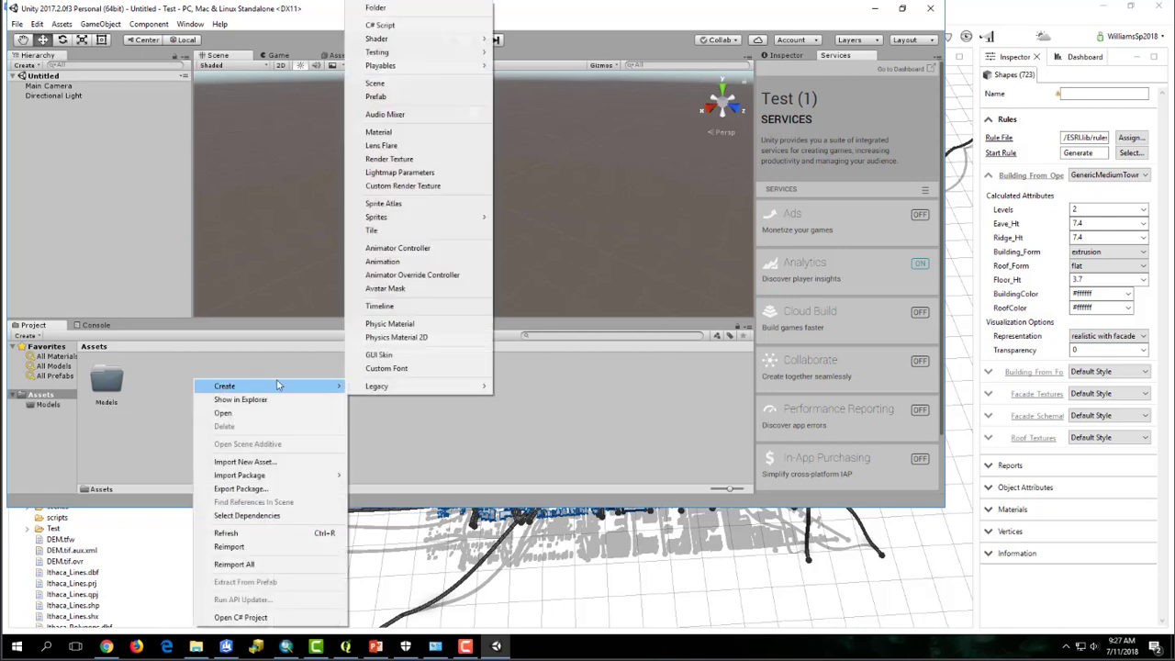
click(391, 11)
text(Scene)
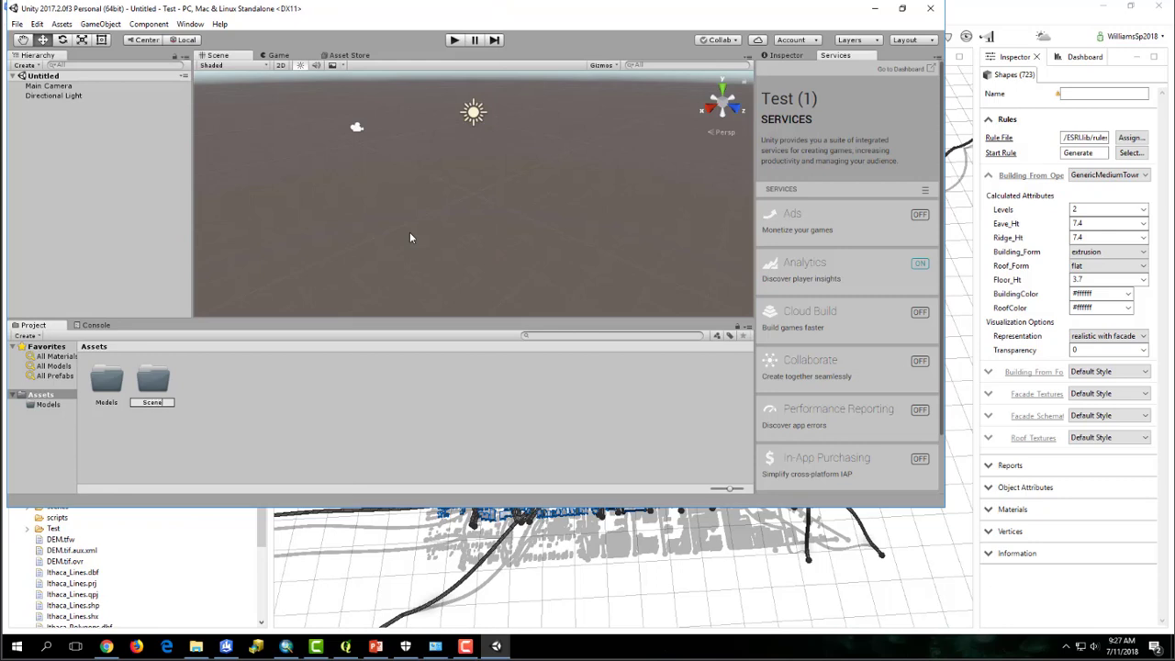
text(s)
key(Return)
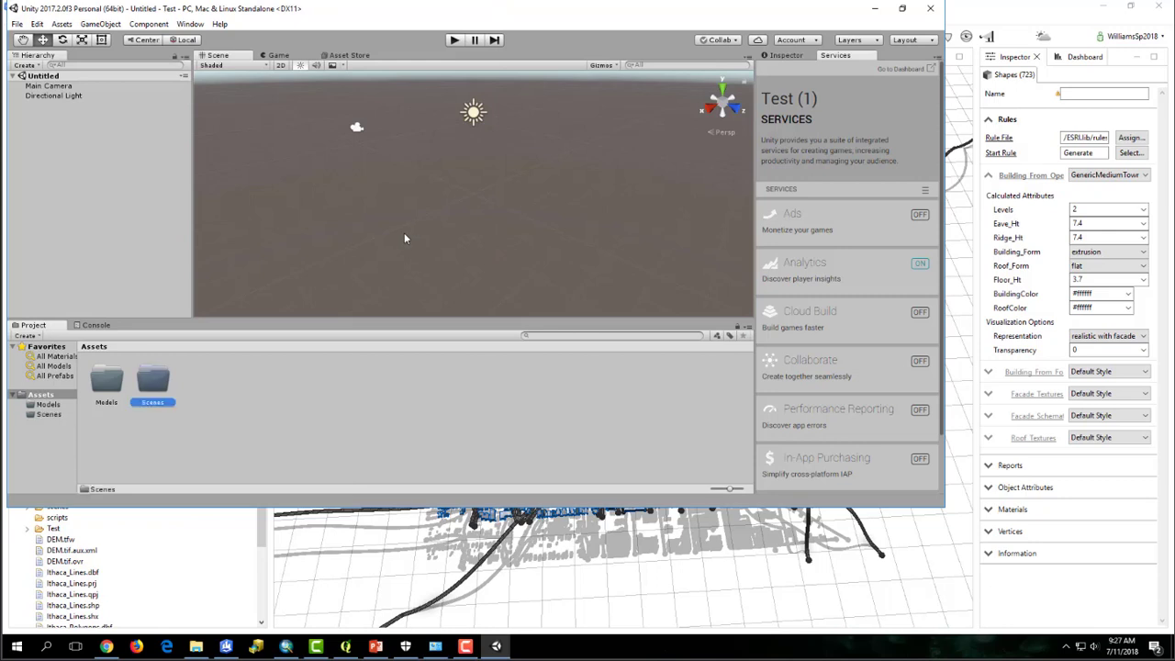
Step: Create a scene named City inside the Scenes folder
double_click(154, 380)
right_click(101, 369)
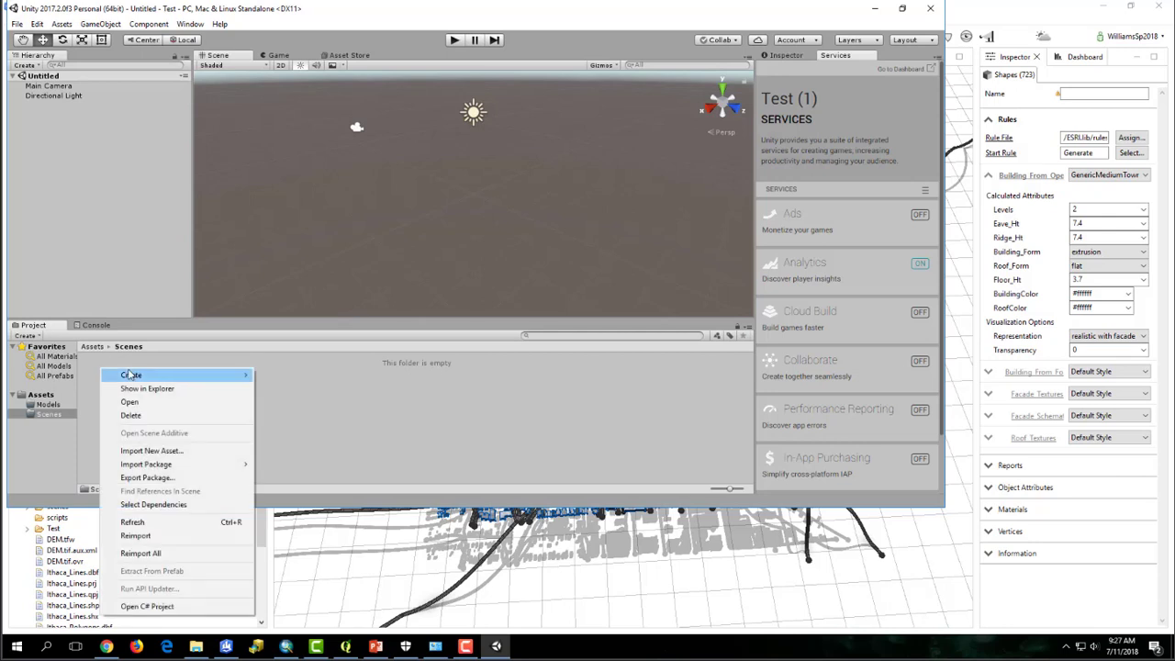
mouse_move(145, 380)
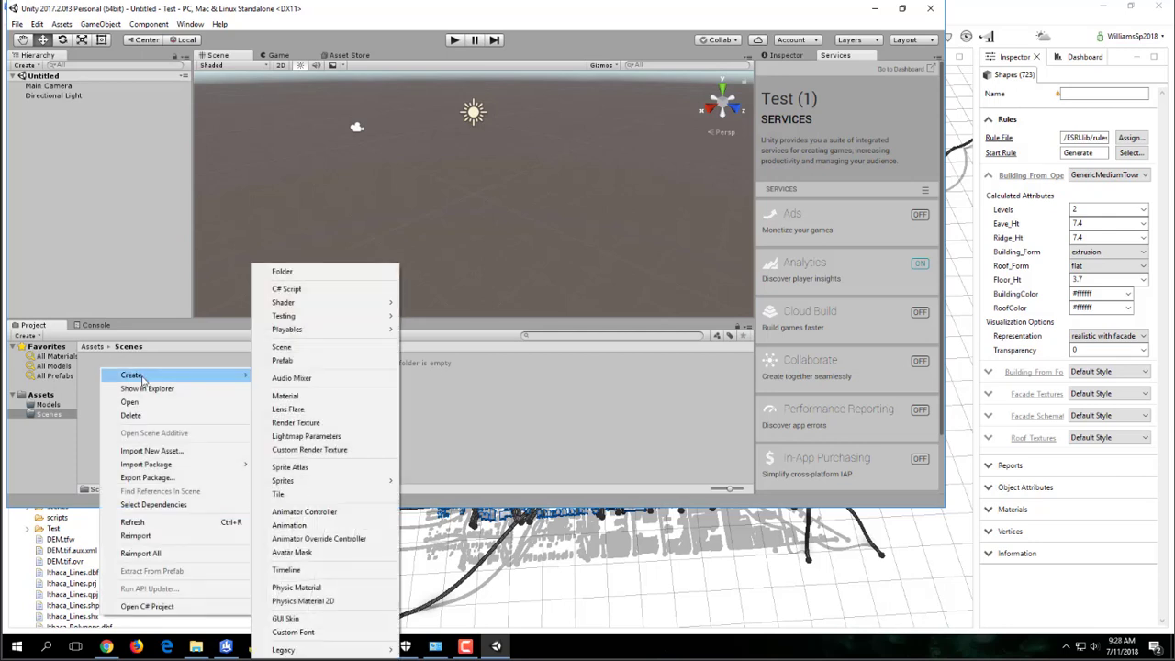
click(301, 346)
text(Citys)
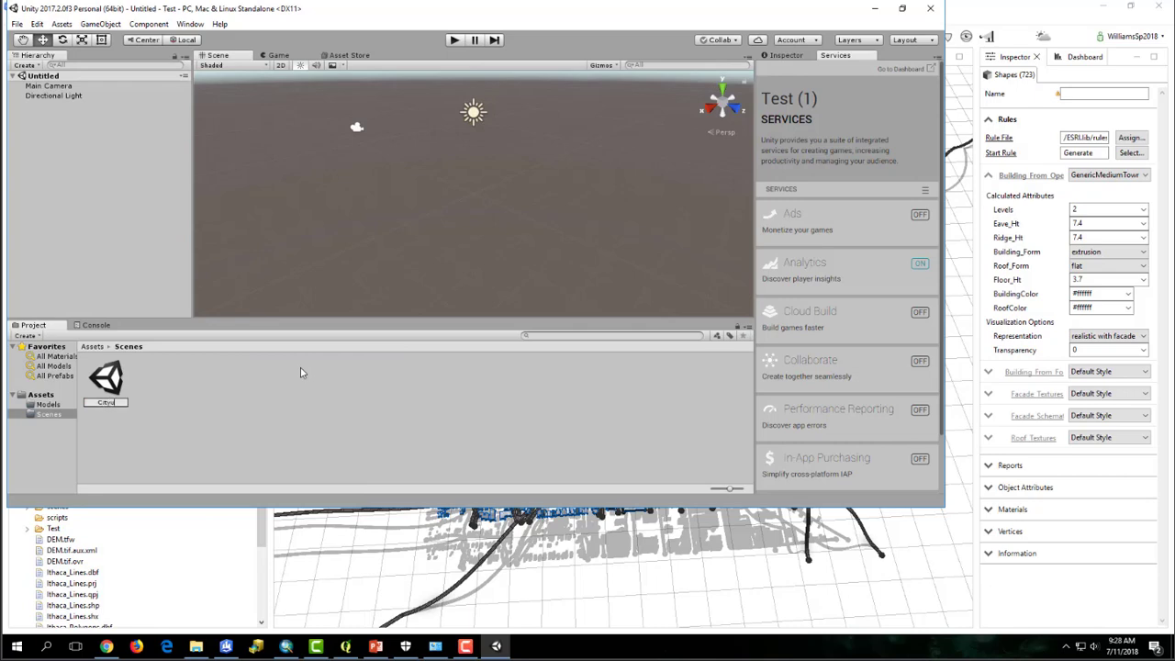
key(Return)
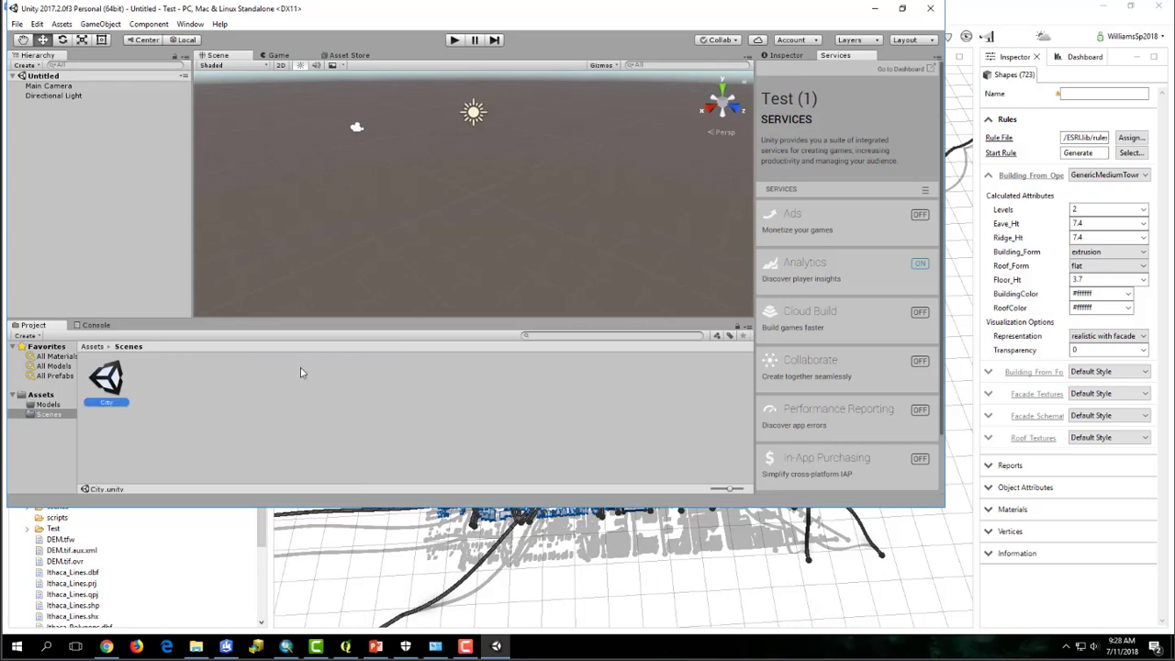
Step: Switch back to CityEngine and select all objects of the Ithaca_Lines and Ithaca_Polygons layers
click(186, 527)
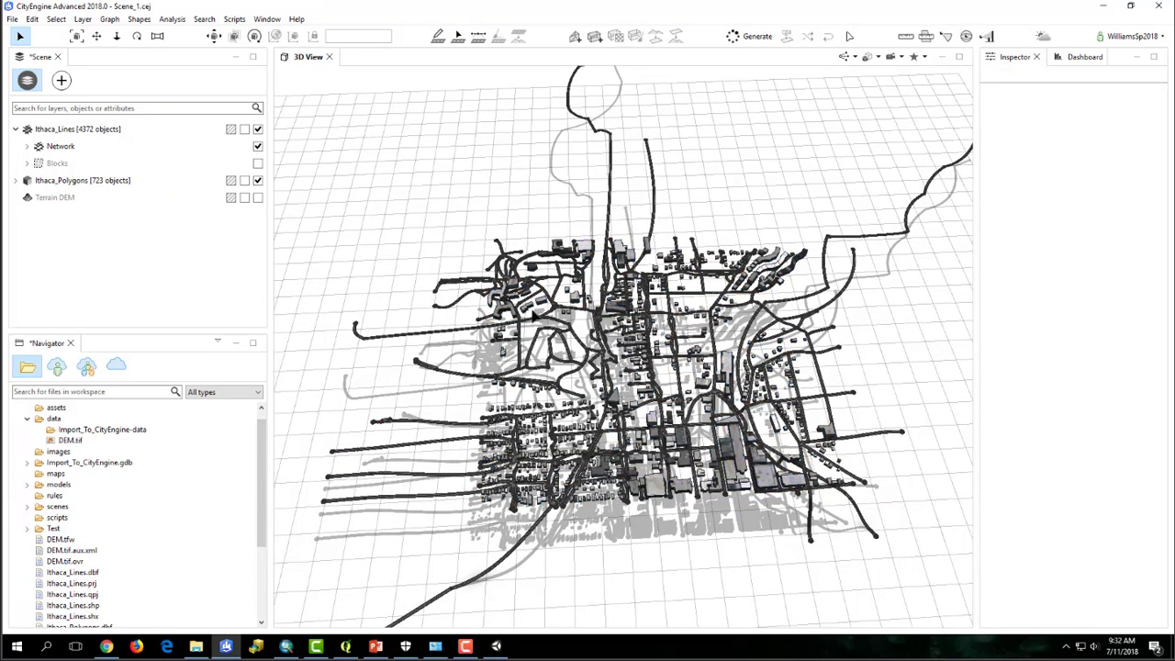
click(123, 180)
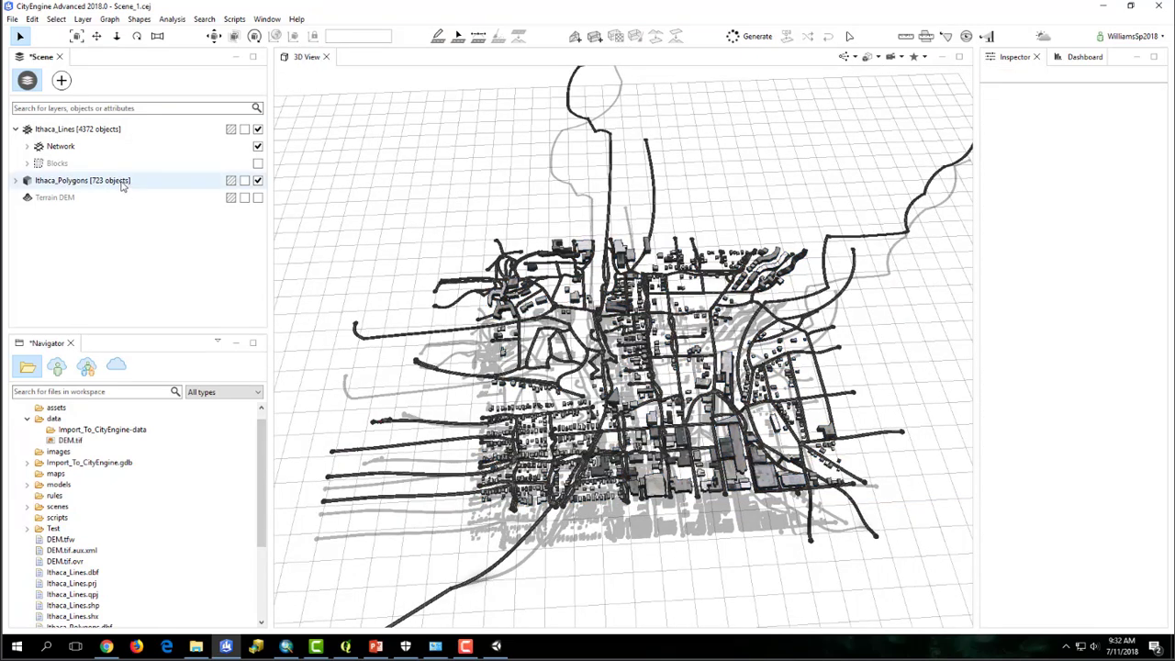
ctrl+click(129, 130)
right_click(133, 138)
click(161, 140)
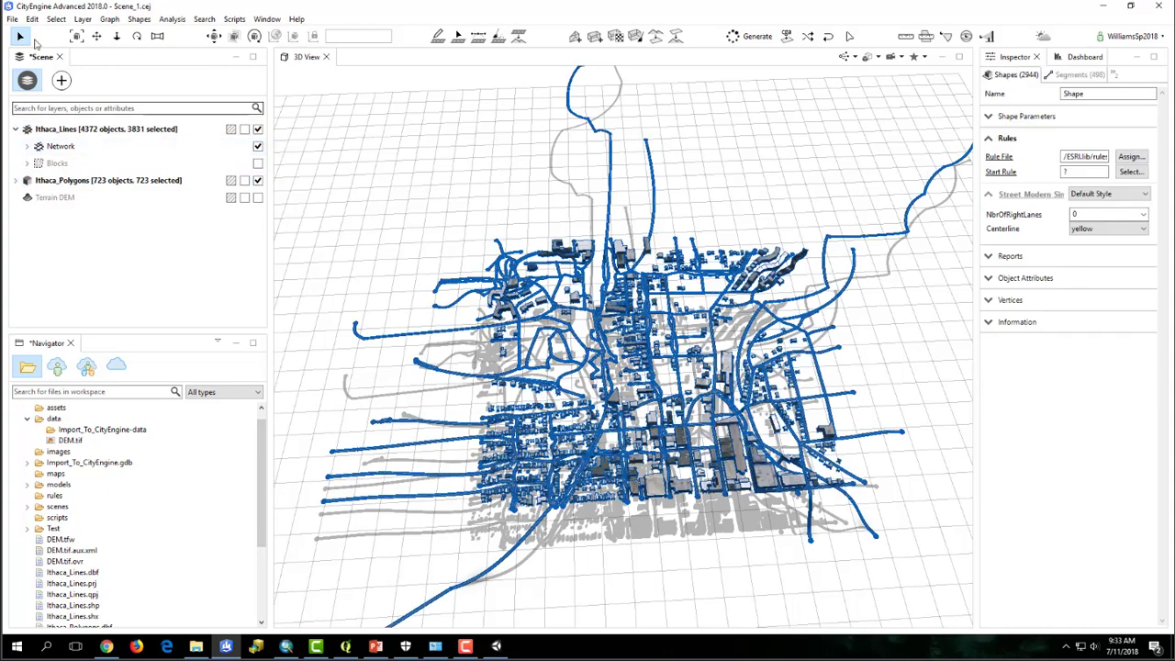
Step: Begin a model export of the selected objects in Wavefront OBJ format
click(12, 19)
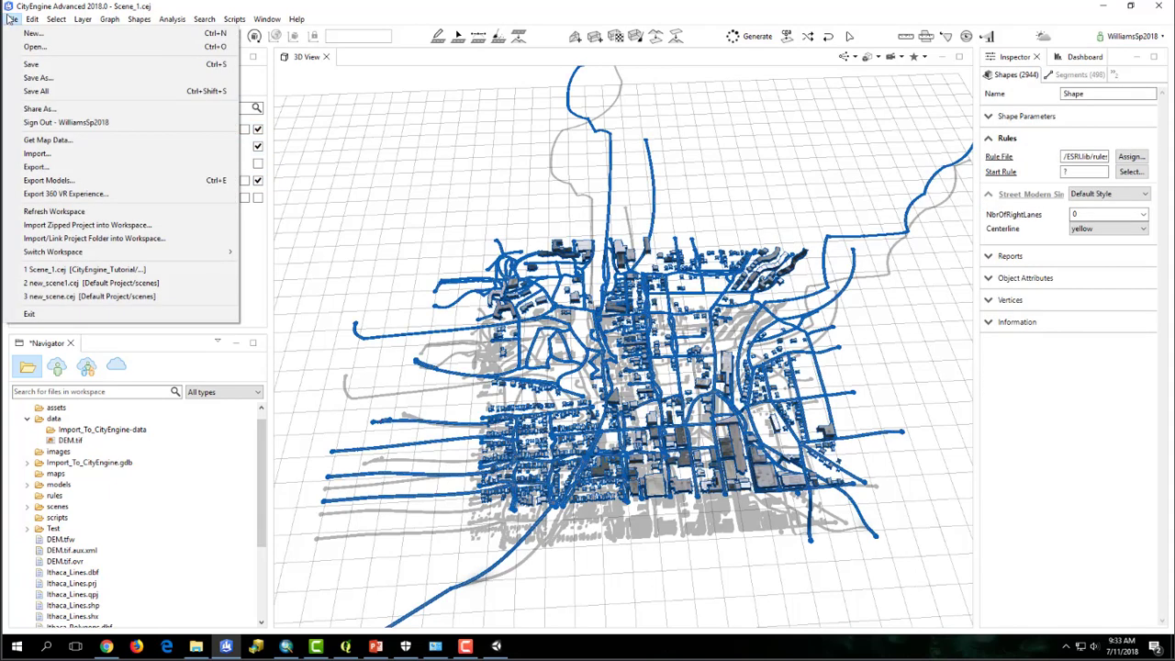
click(55, 180)
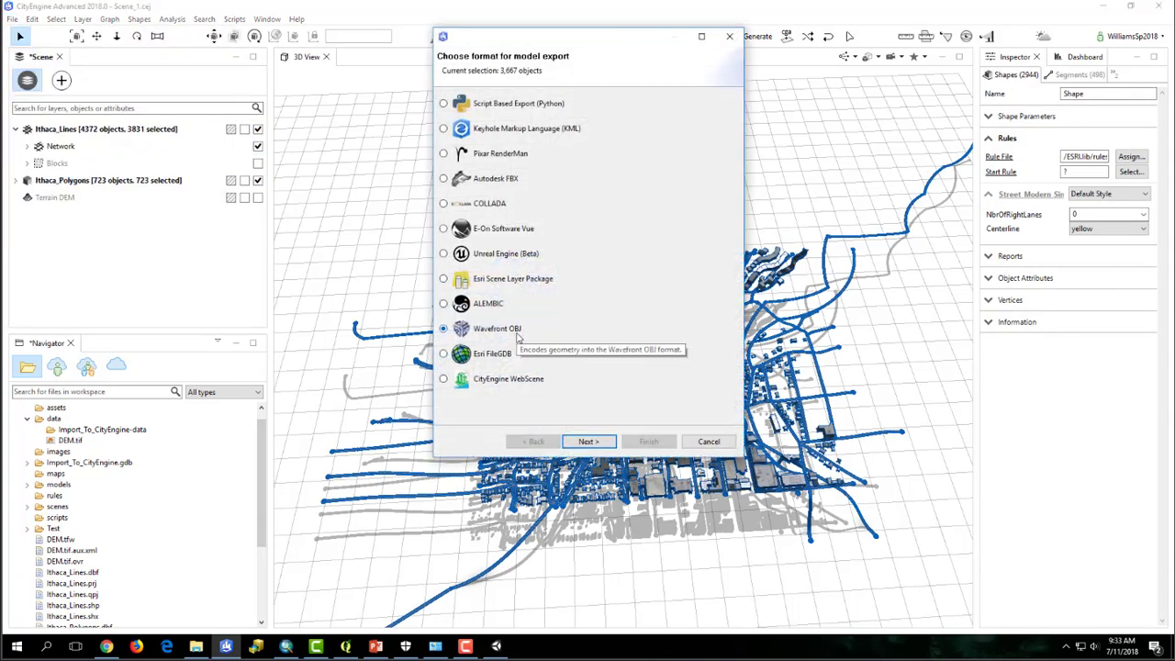
click(590, 441)
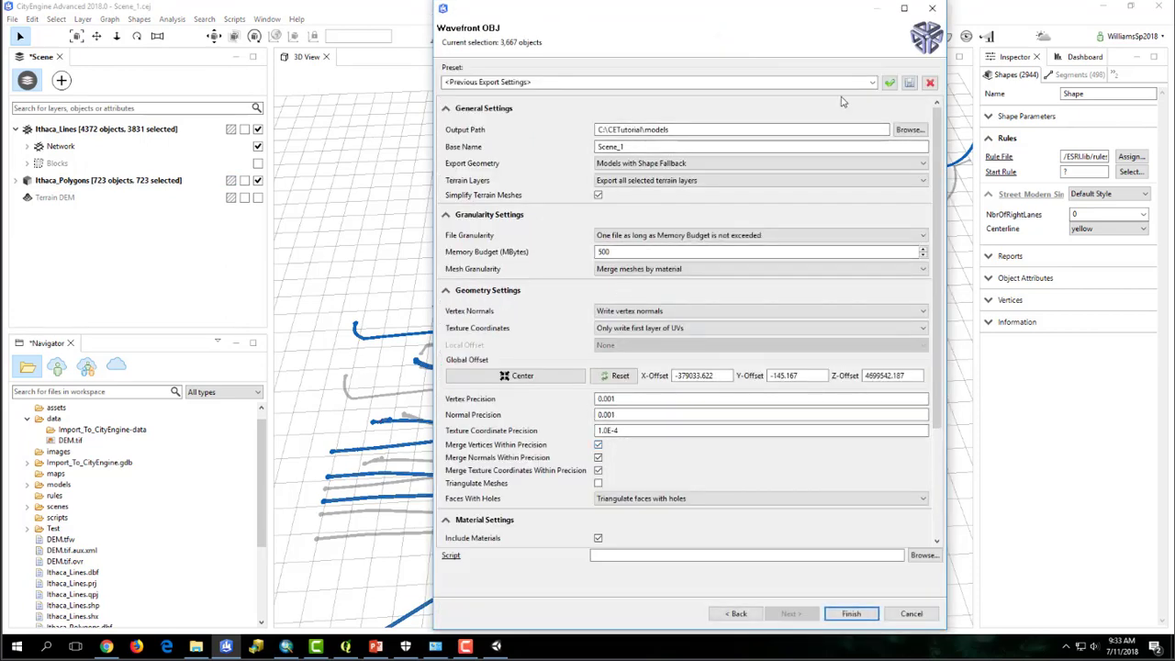
Step: Export the OBJ to C:\CETutorial\Test\Assets\Models with base name Scene_1 and a centered global offset
click(912, 130)
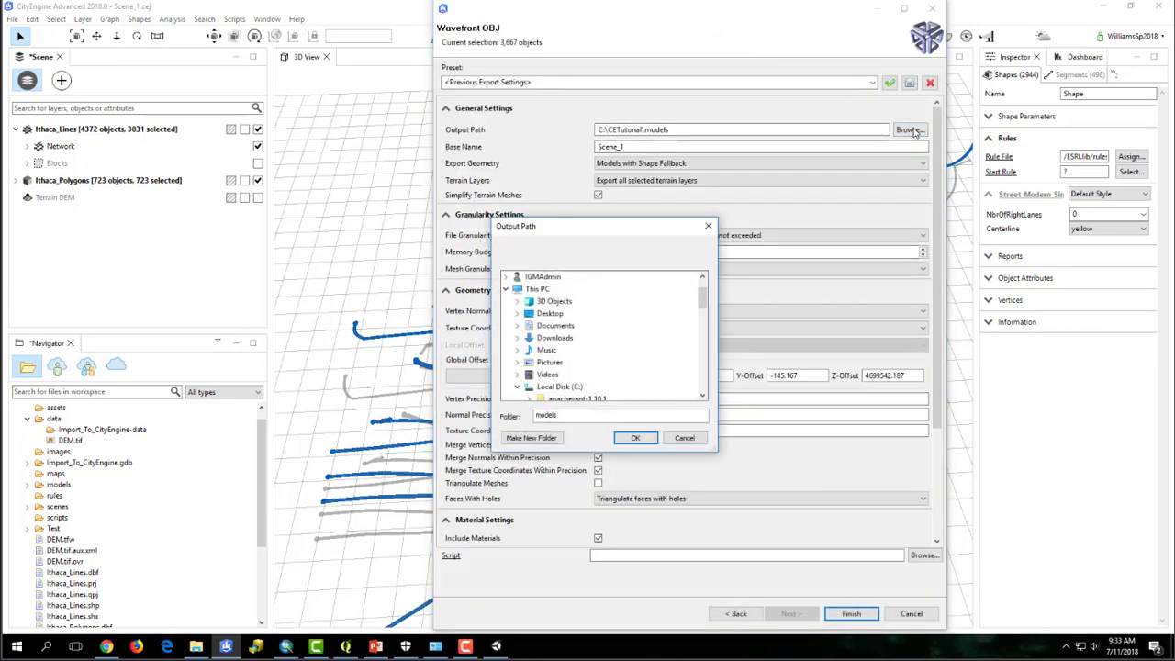
scroll(648, 330, down, 7)
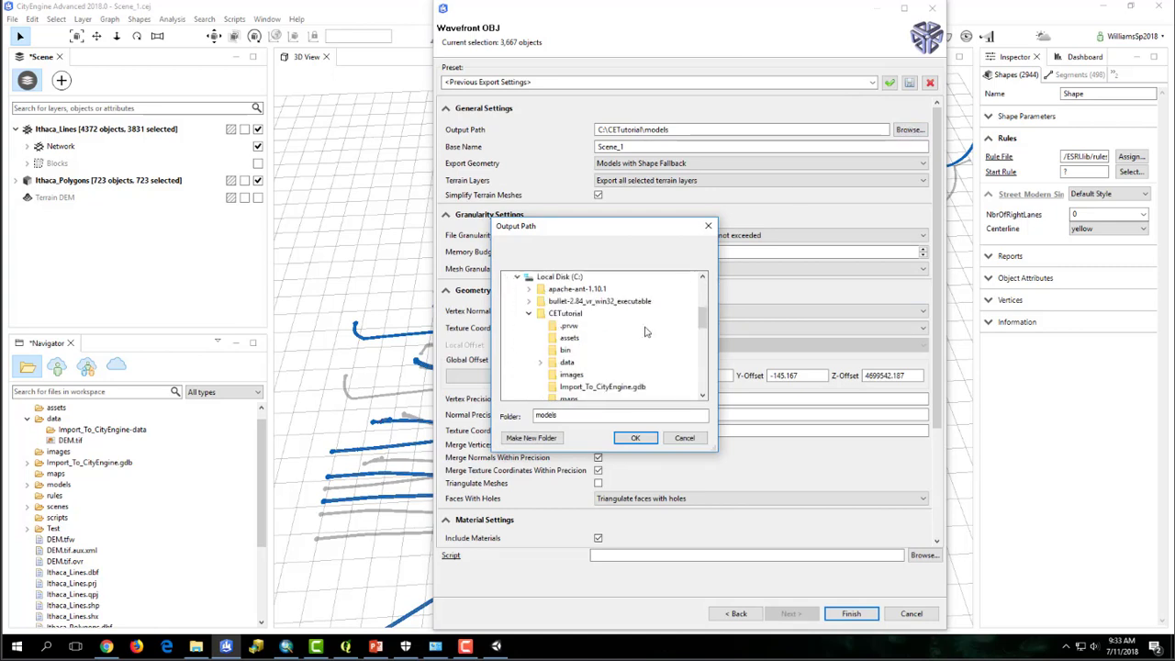
click(567, 350)
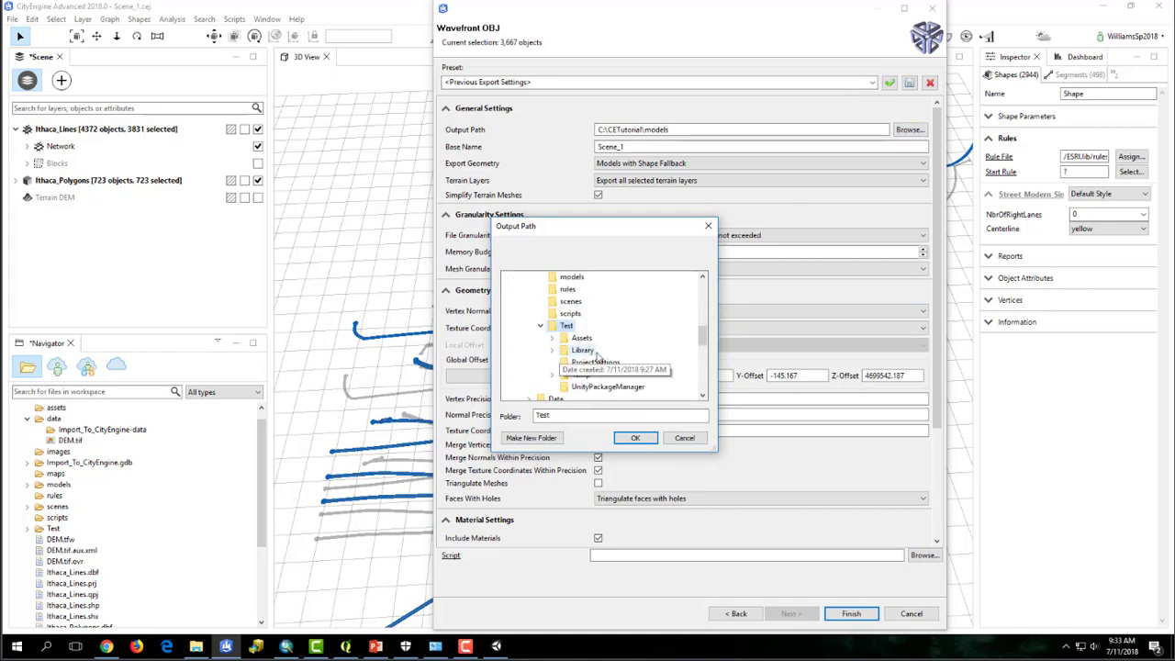
double_click(582, 337)
click(593, 350)
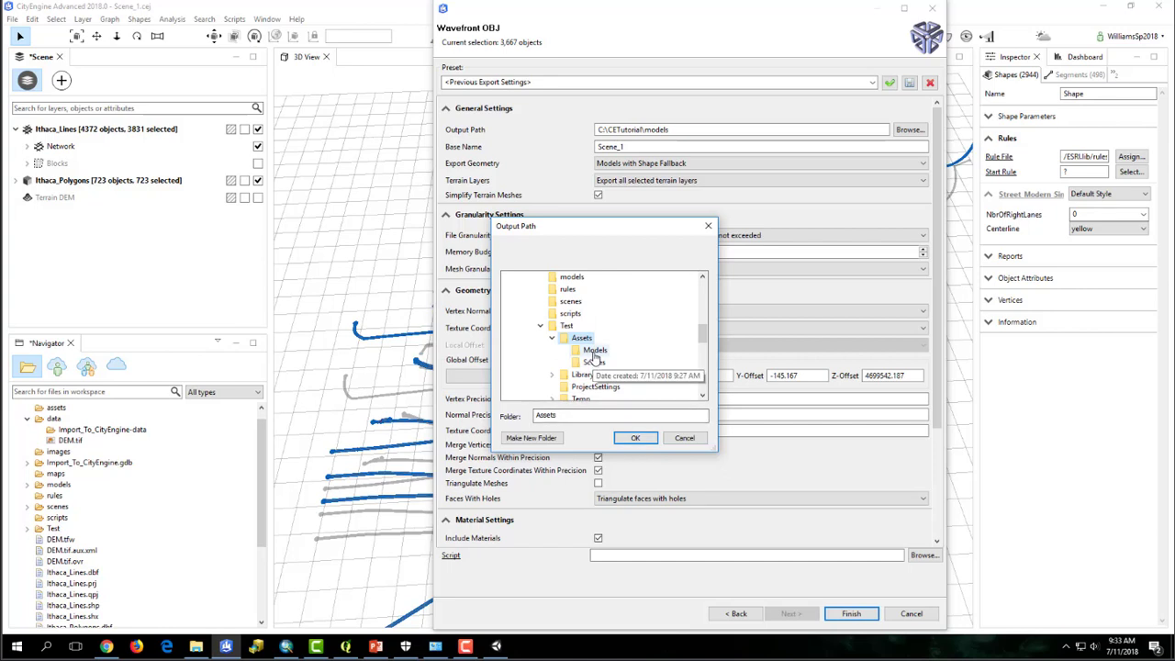
click(633, 439)
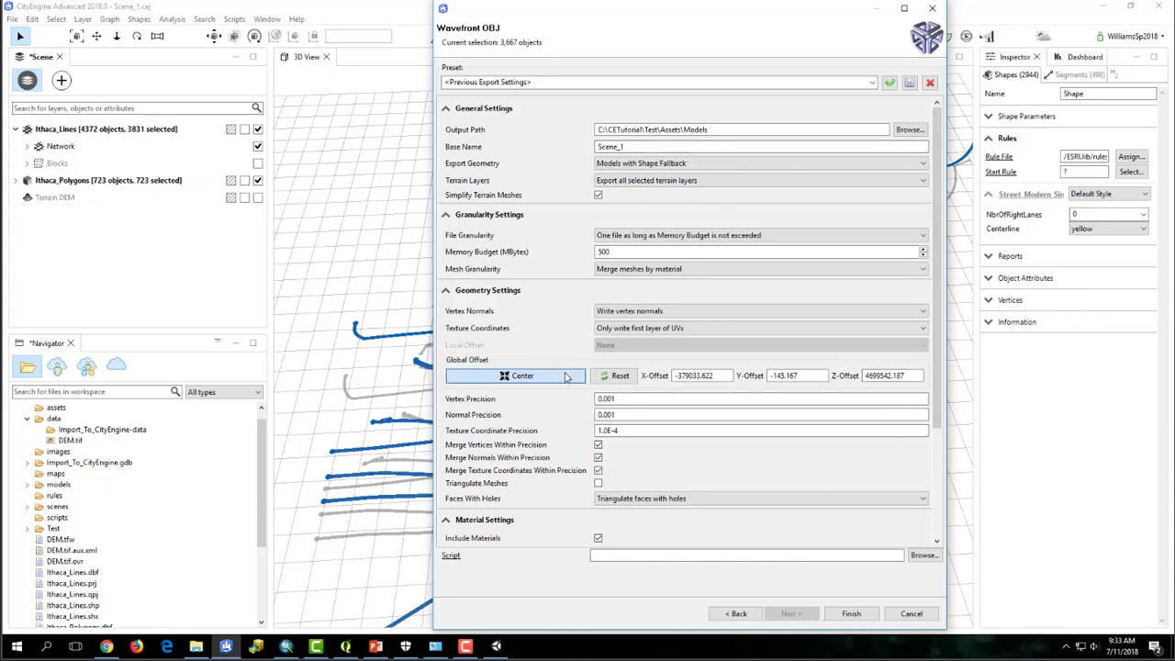
click(867, 617)
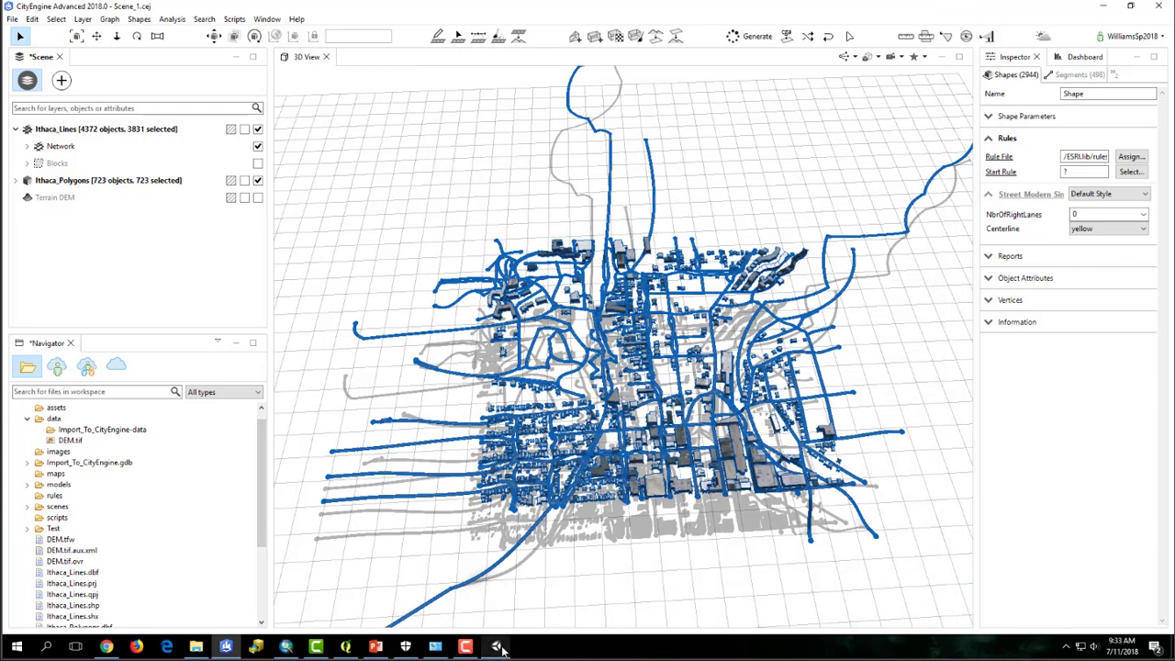
Step: Switch to Unity and open the City scene from the Scenes folder
click(496, 647)
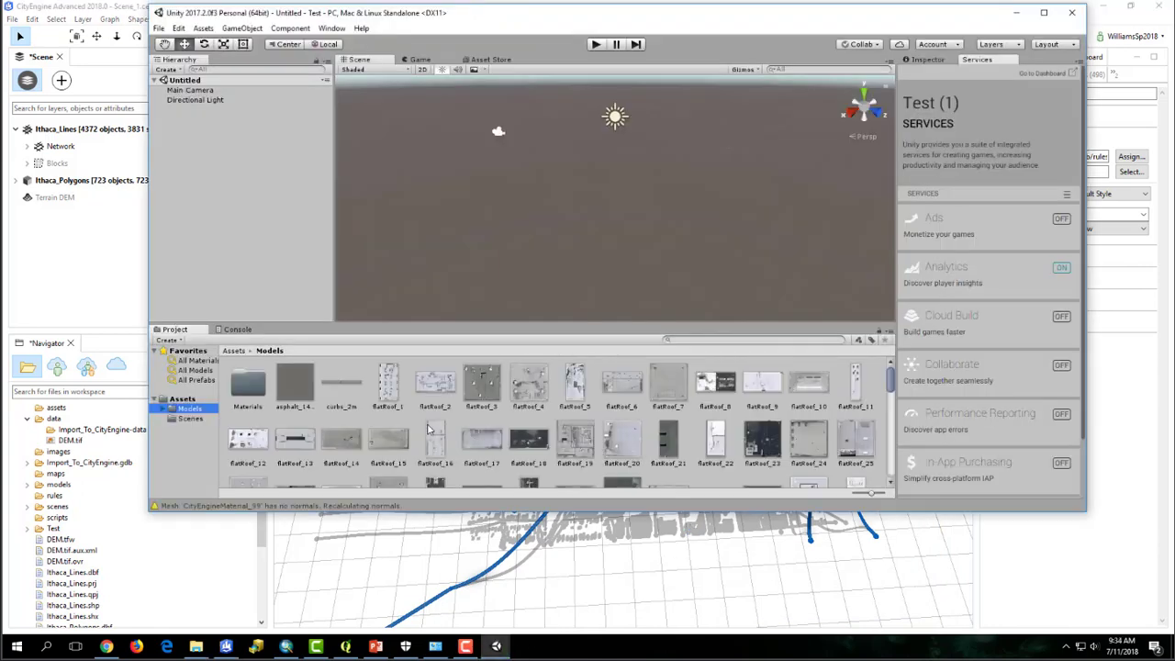
click(190, 419)
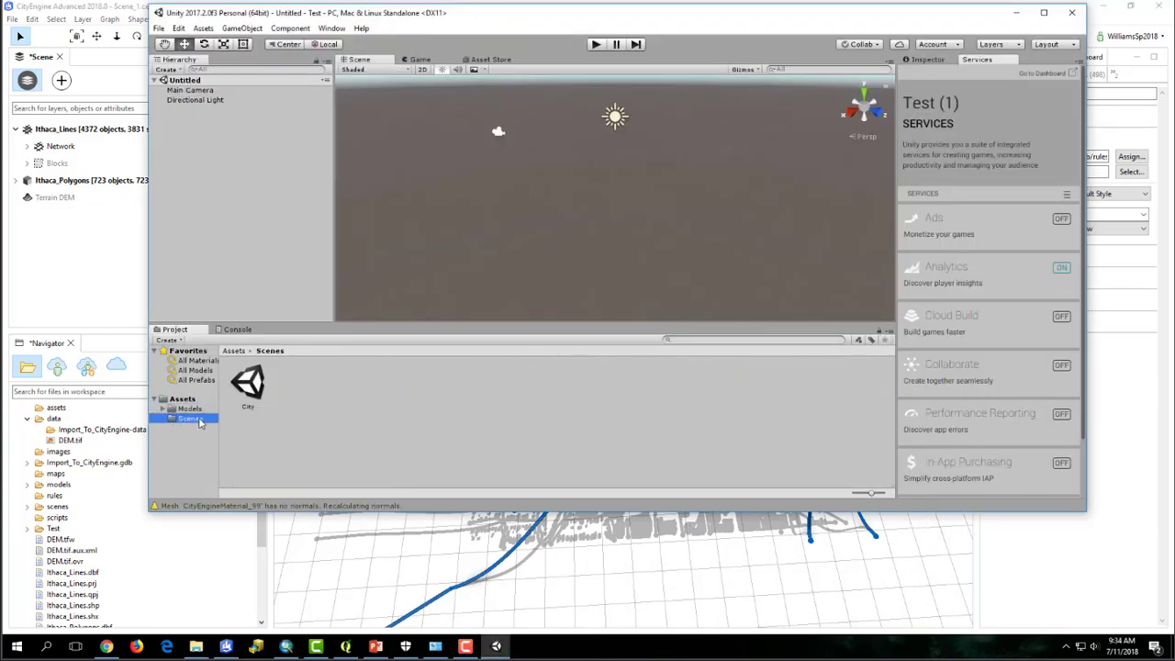
double_click(261, 386)
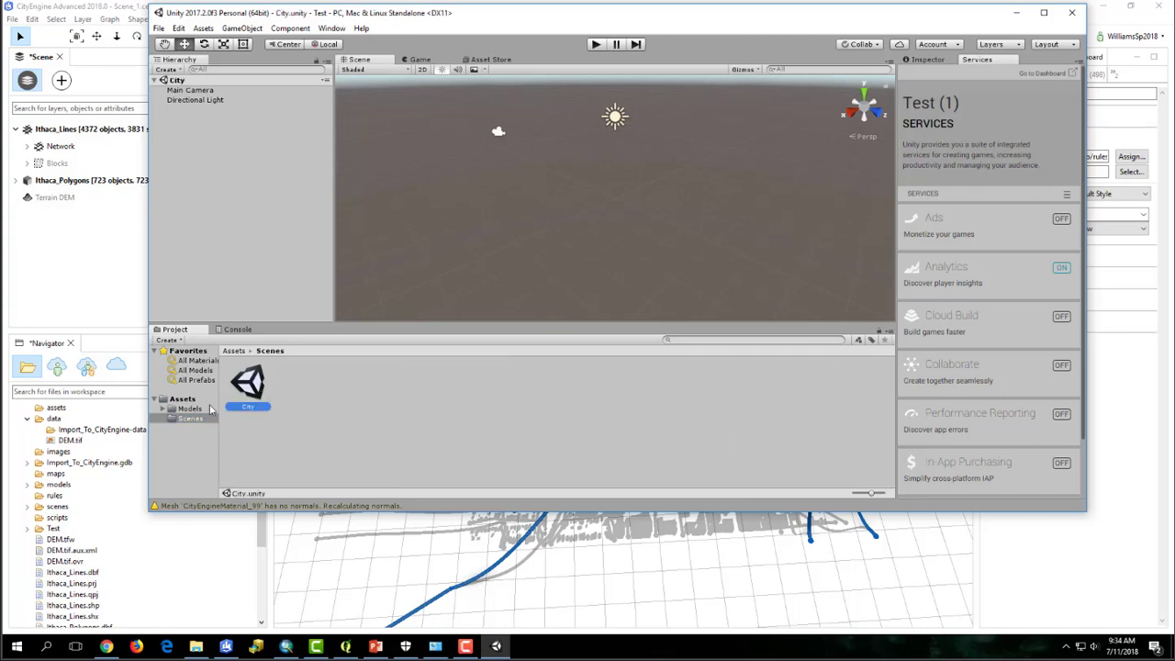
Step: Search the project assets for "sc" and place the Scene_1_0 model into the City scene
click(189, 409)
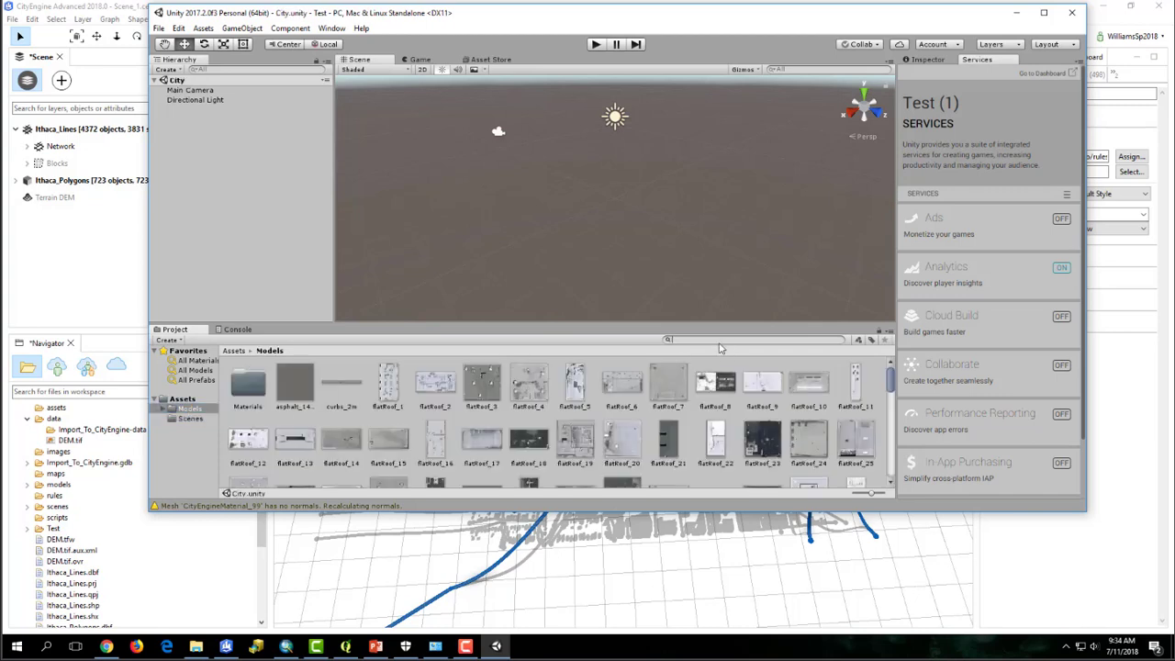
text(sc)
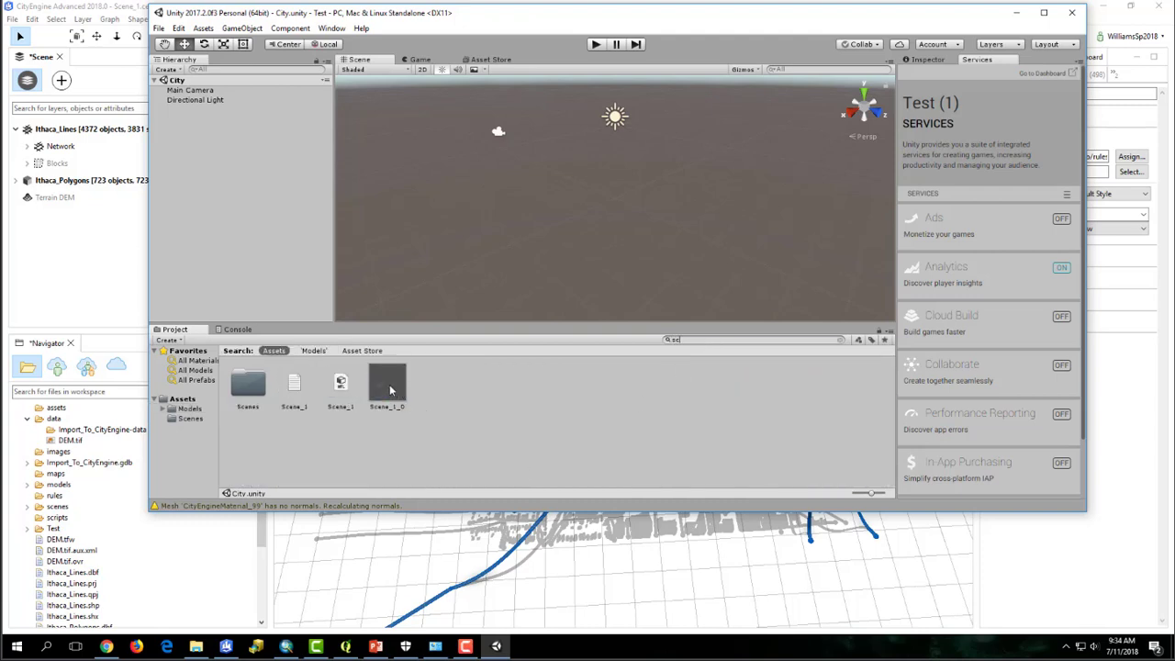
drag(389, 390, 590, 230)
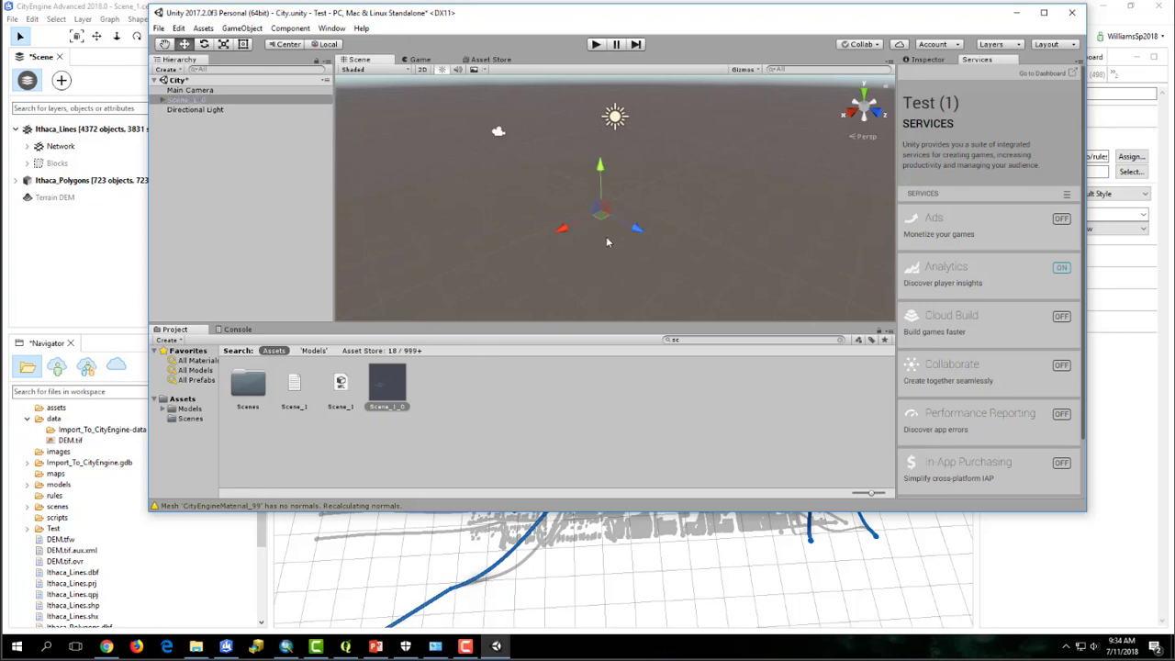
scroll(584, 236, down, 3)
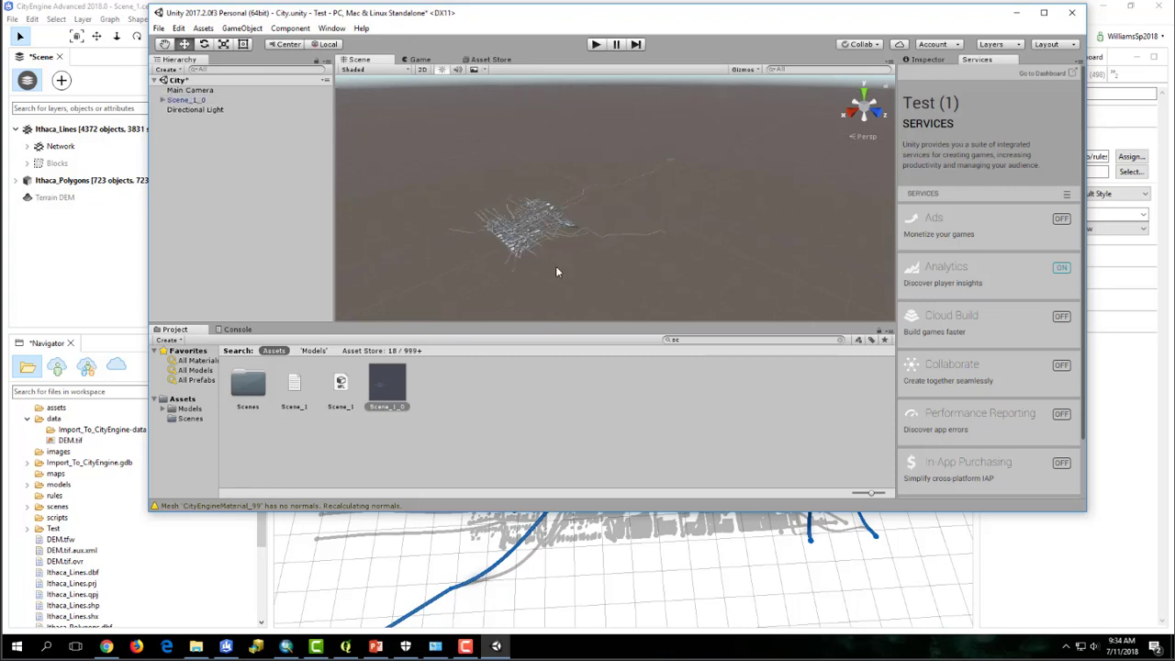
Step: Examine the imported city's buildings and streets in the scene up close and from several angles
drag(555, 265, 589, 297)
scroll(619, 195, up, 5)
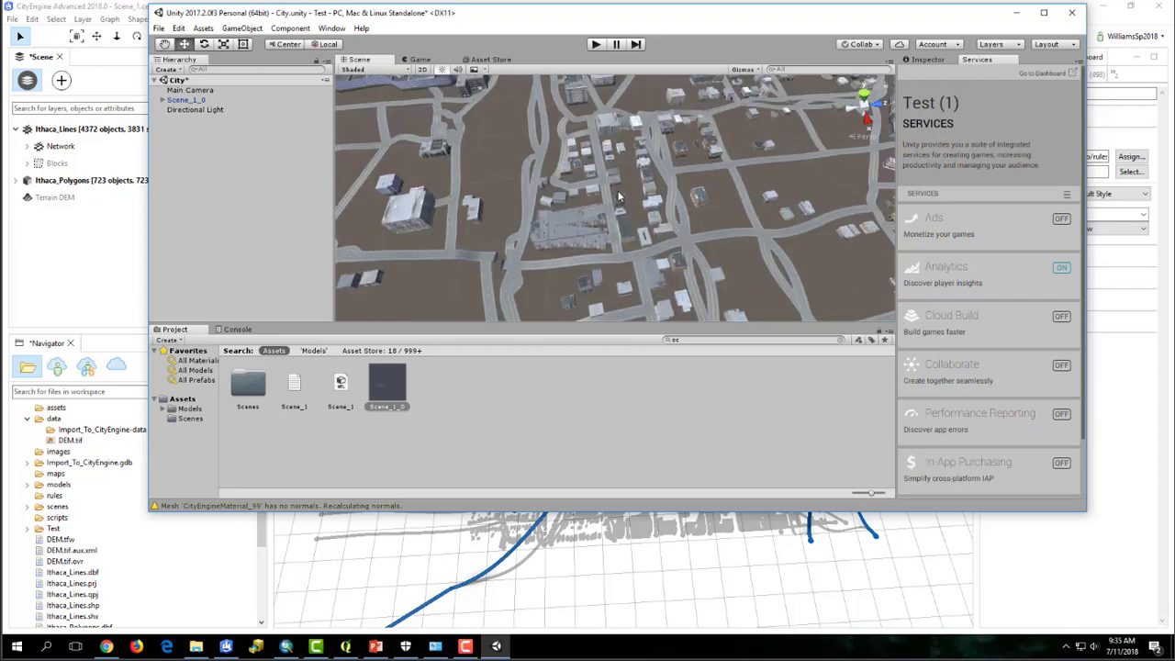
scroll(615, 183, up, 5)
drag(614, 178, 615, 175)
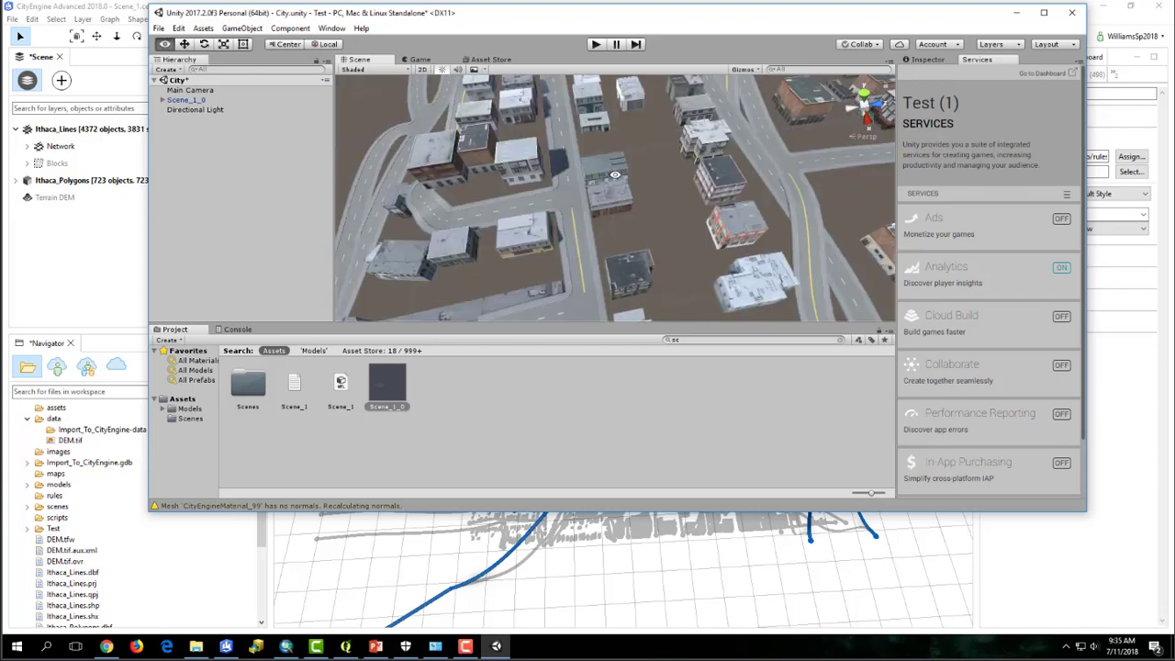
scroll(610, 175, down, 4)
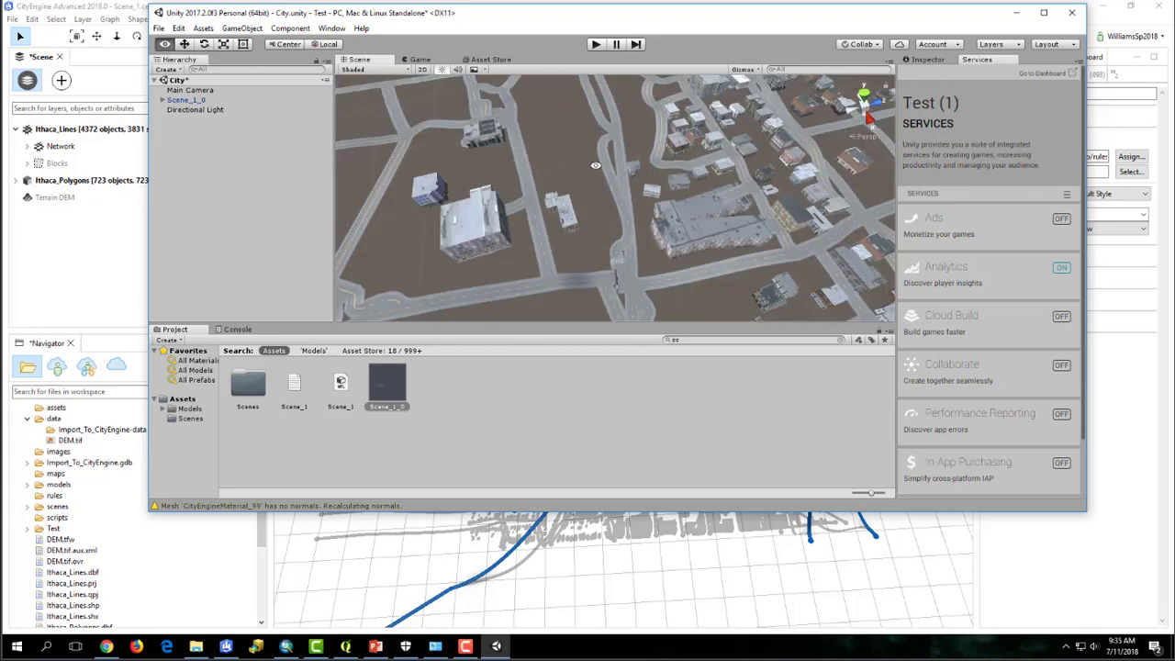
drag(576, 161, 652, 179)
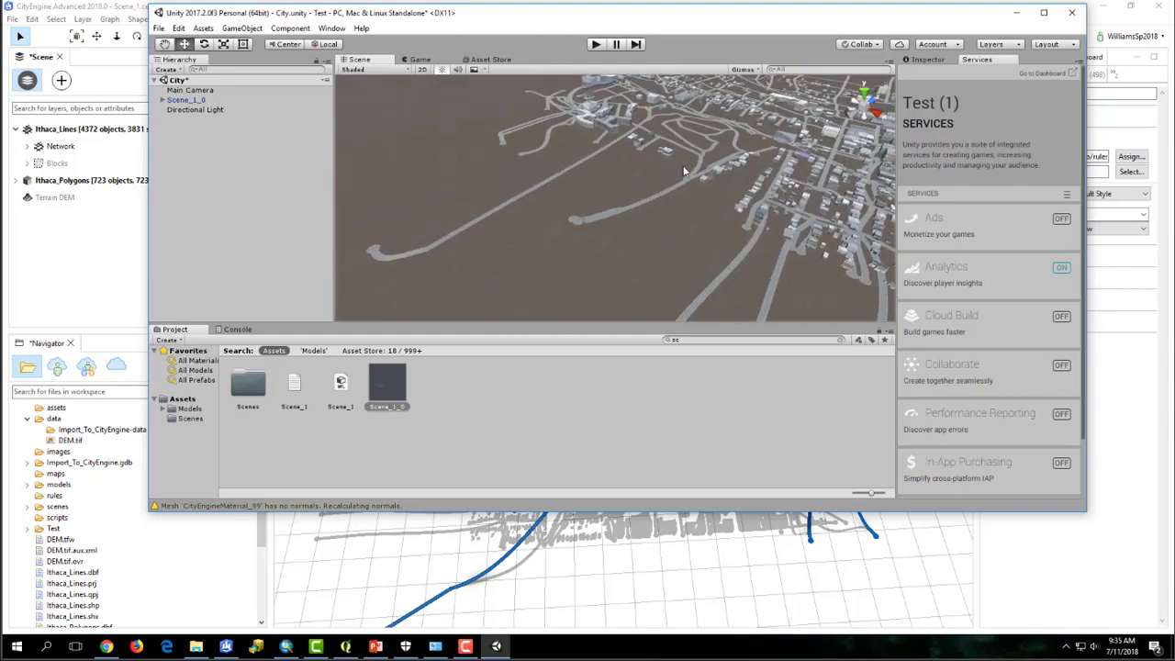
drag(687, 223, 643, 202)
drag(571, 140, 607, 208)
scroll(565, 141, down, 3)
scroll(605, 153, down, 3)
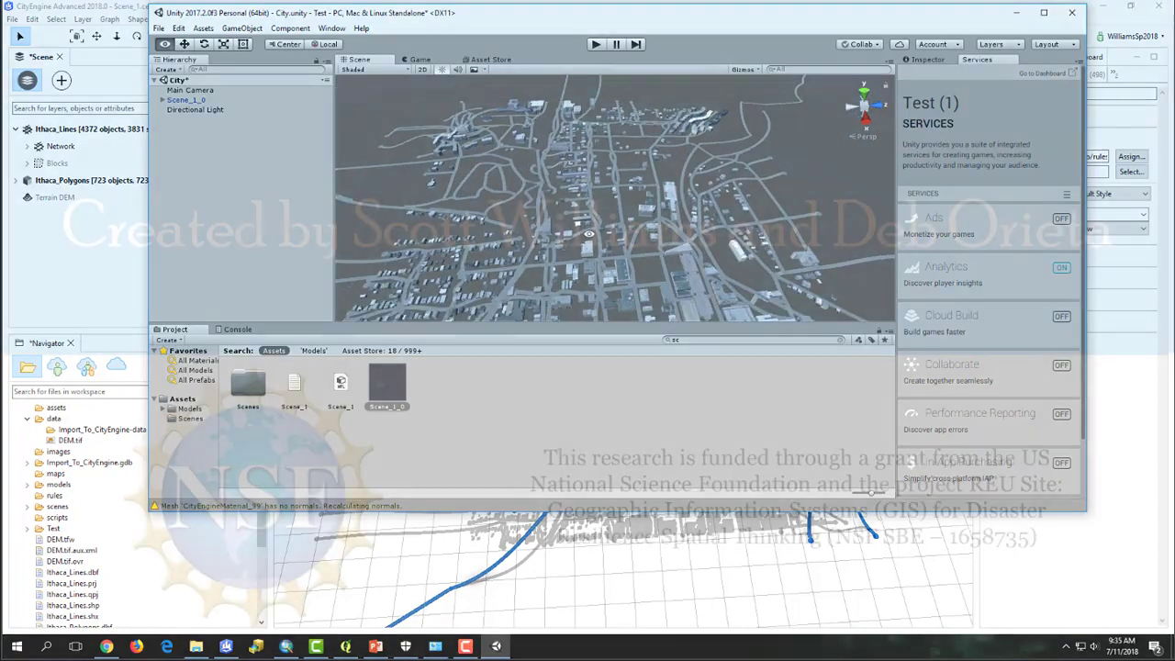